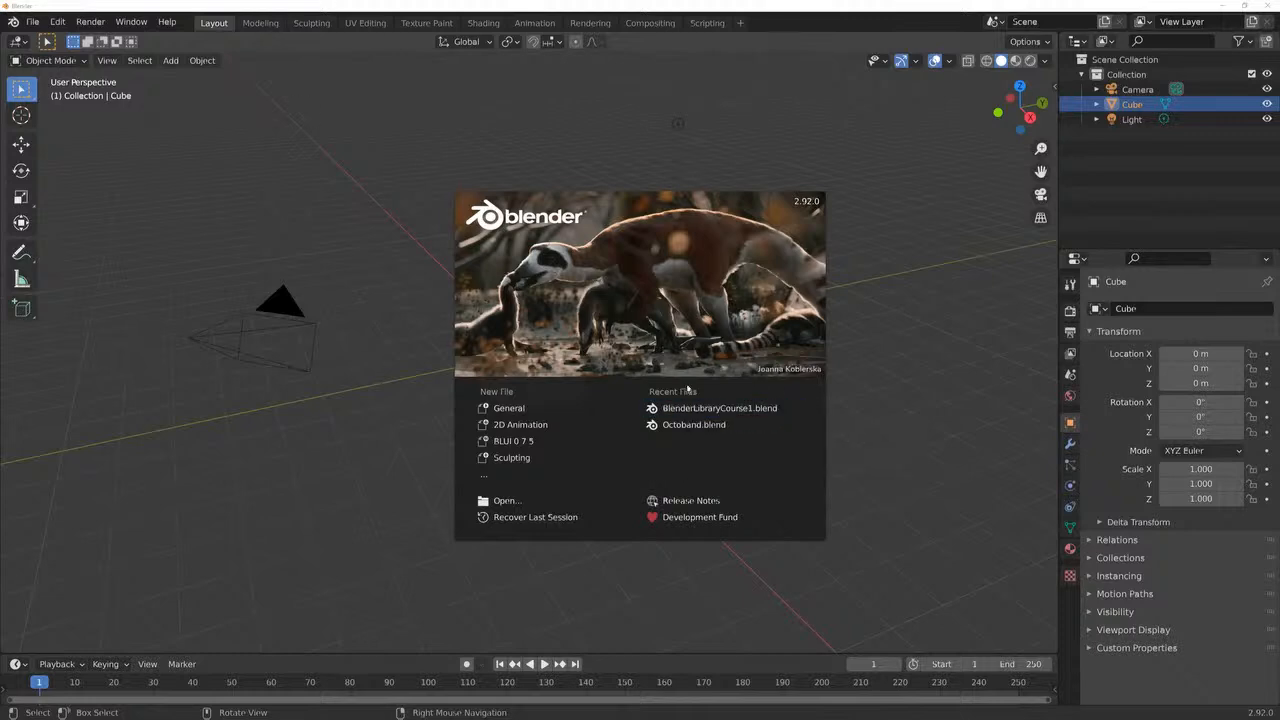
# Open the recent file BlenderLibraryCourse1.blend and display the character in Material Preview shading
pyautogui.click(720, 408)
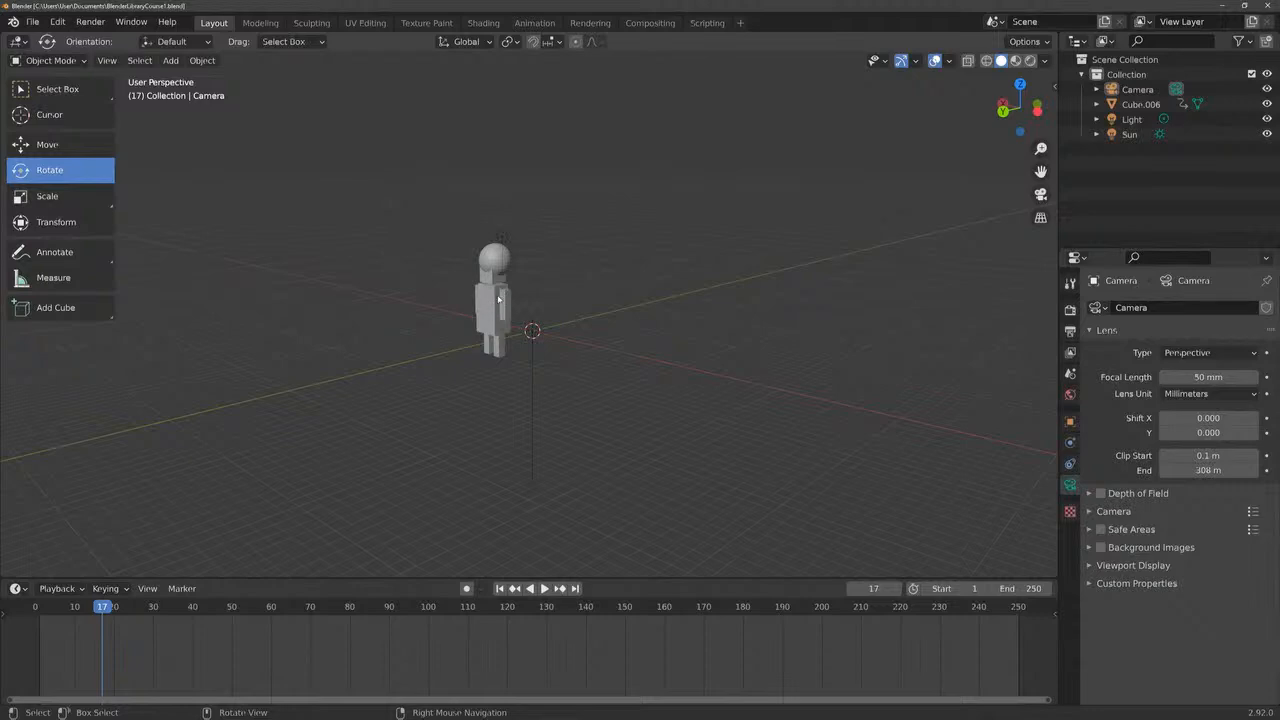
pyautogui.click(488, 299)
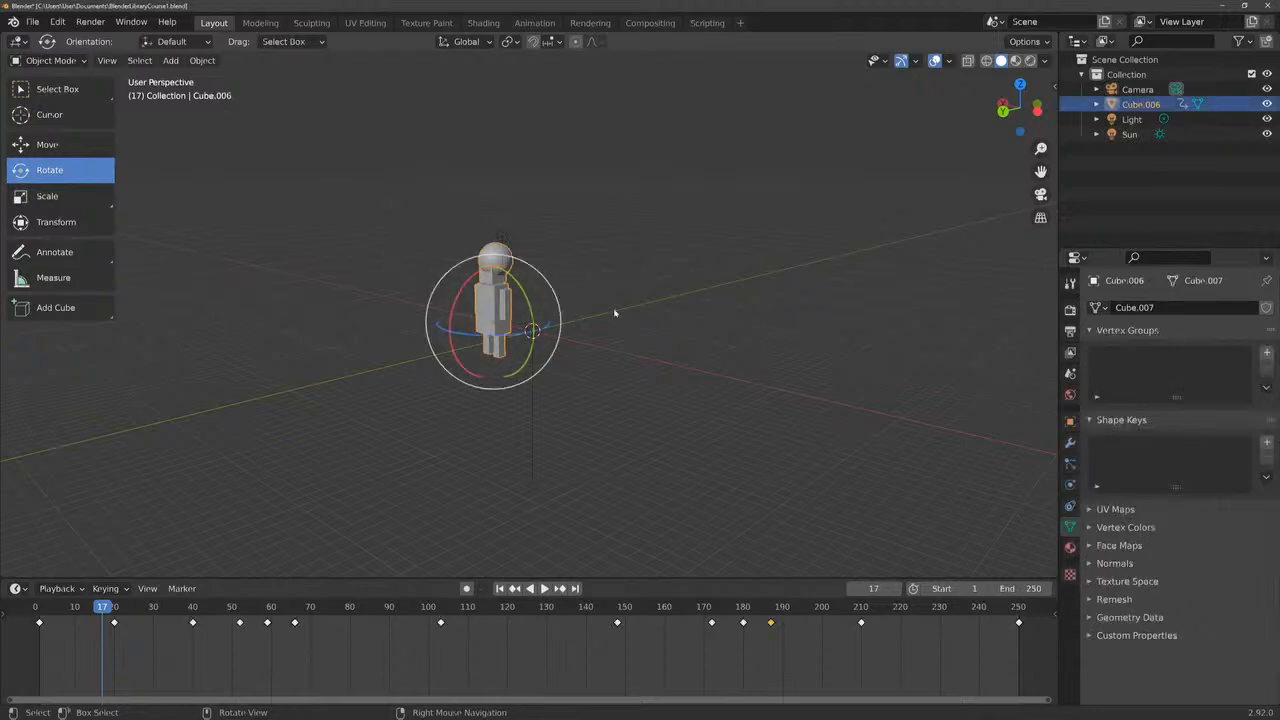
pyautogui.click(47, 144)
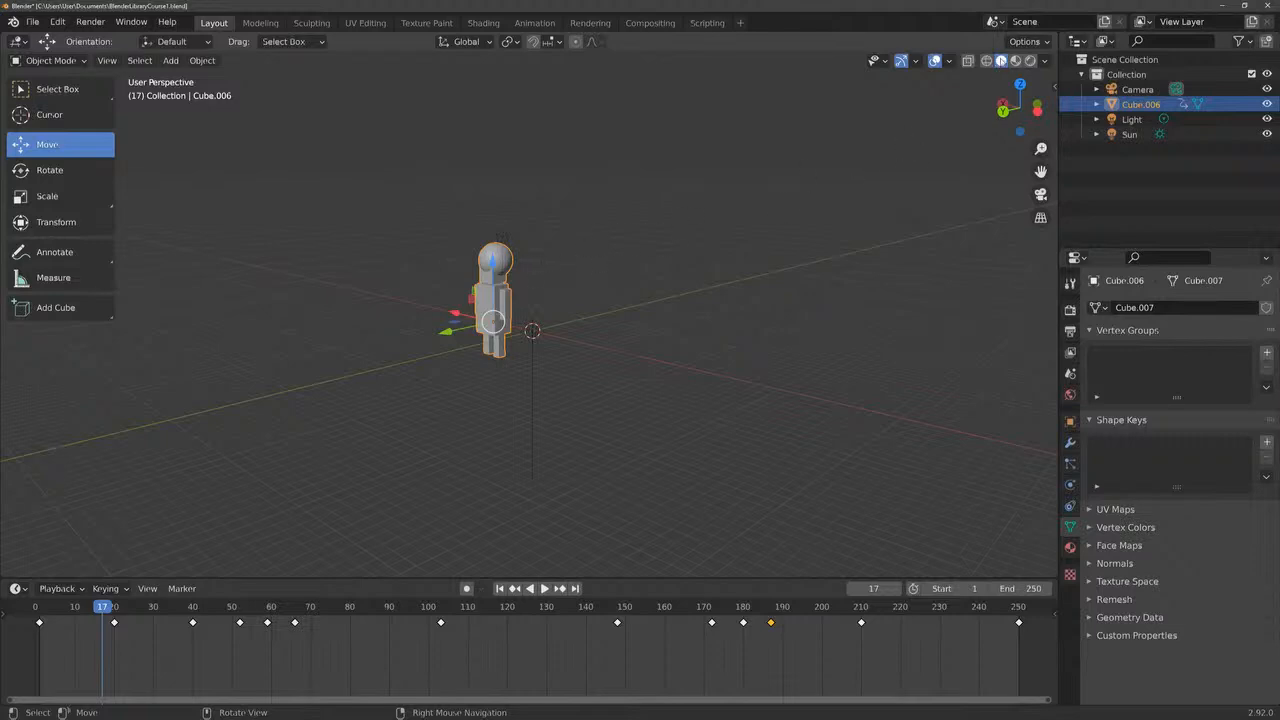
pyautogui.click(1016, 61)
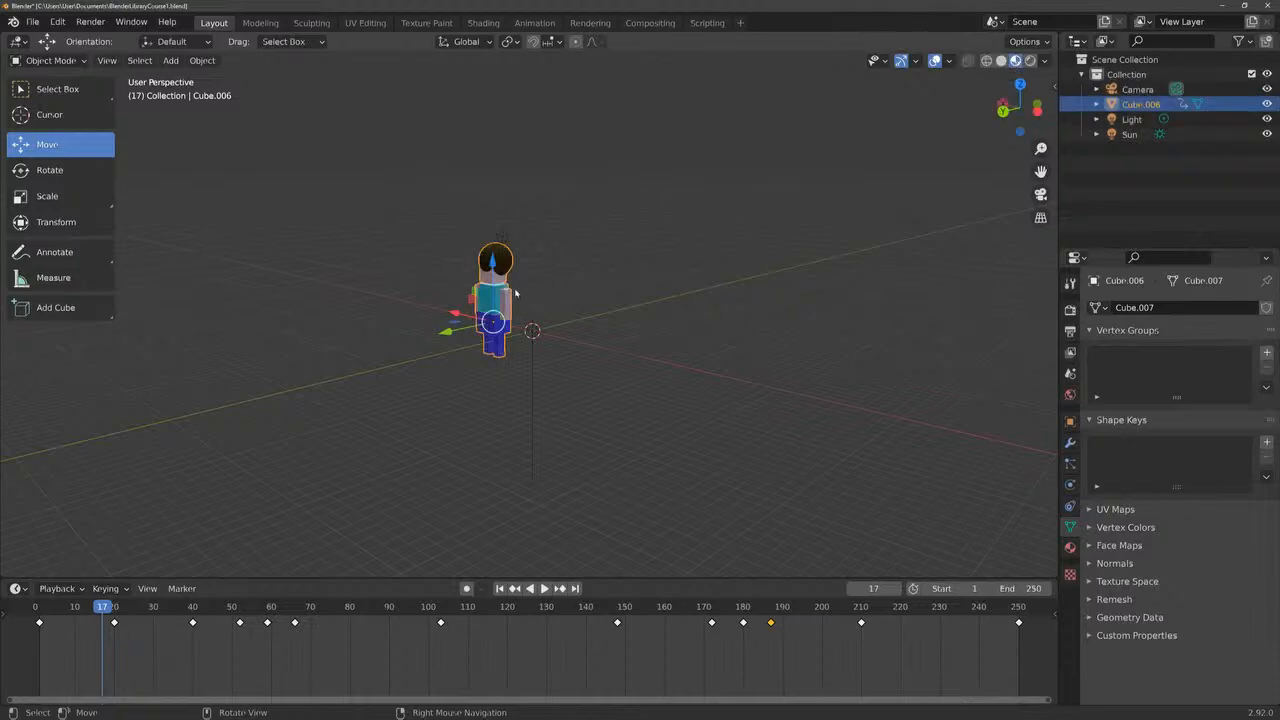
pyautogui.click(638, 340)
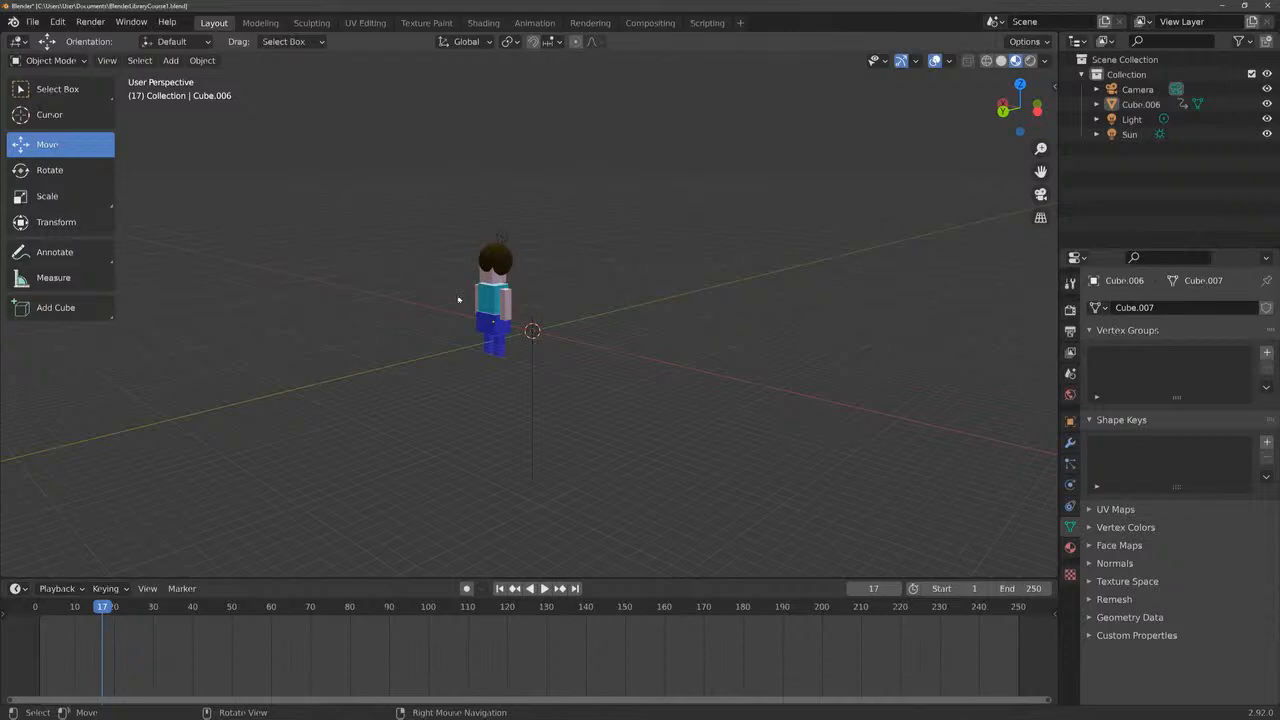
# Select the character, play its animation from the start of the timeline and return to frame 0
pyautogui.click(490, 298)
pyautogui.click(617, 306)
pyautogui.click(490, 302)
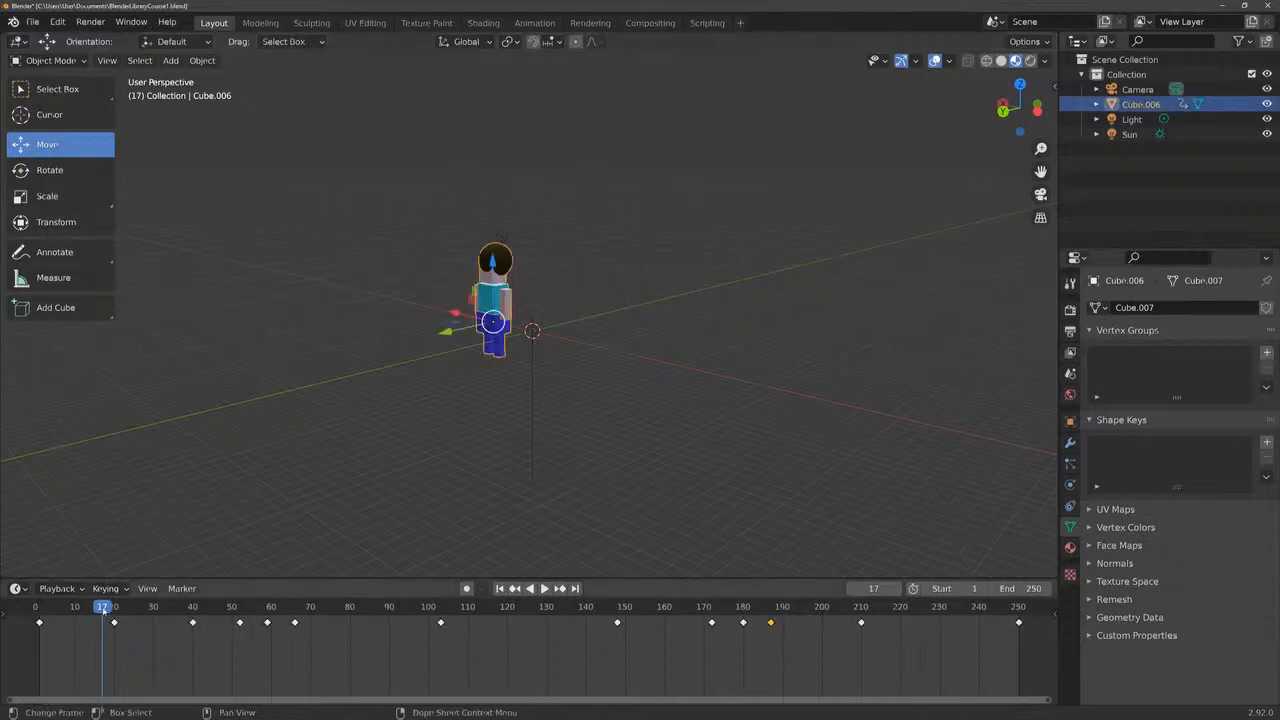
pyautogui.moveTo(103, 607); pyautogui.dragTo(25, 610)
pyautogui.press('space')
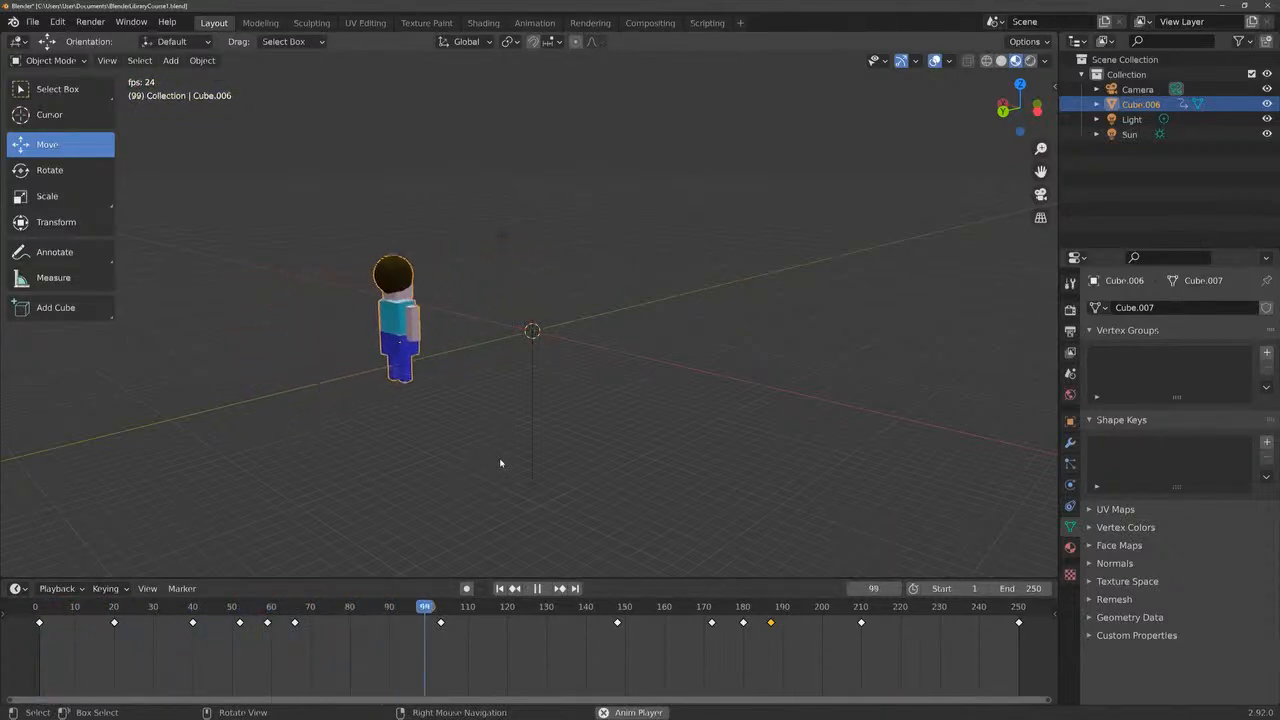
pyautogui.press('space')
pyautogui.moveTo(460, 606); pyautogui.dragTo(24, 616)
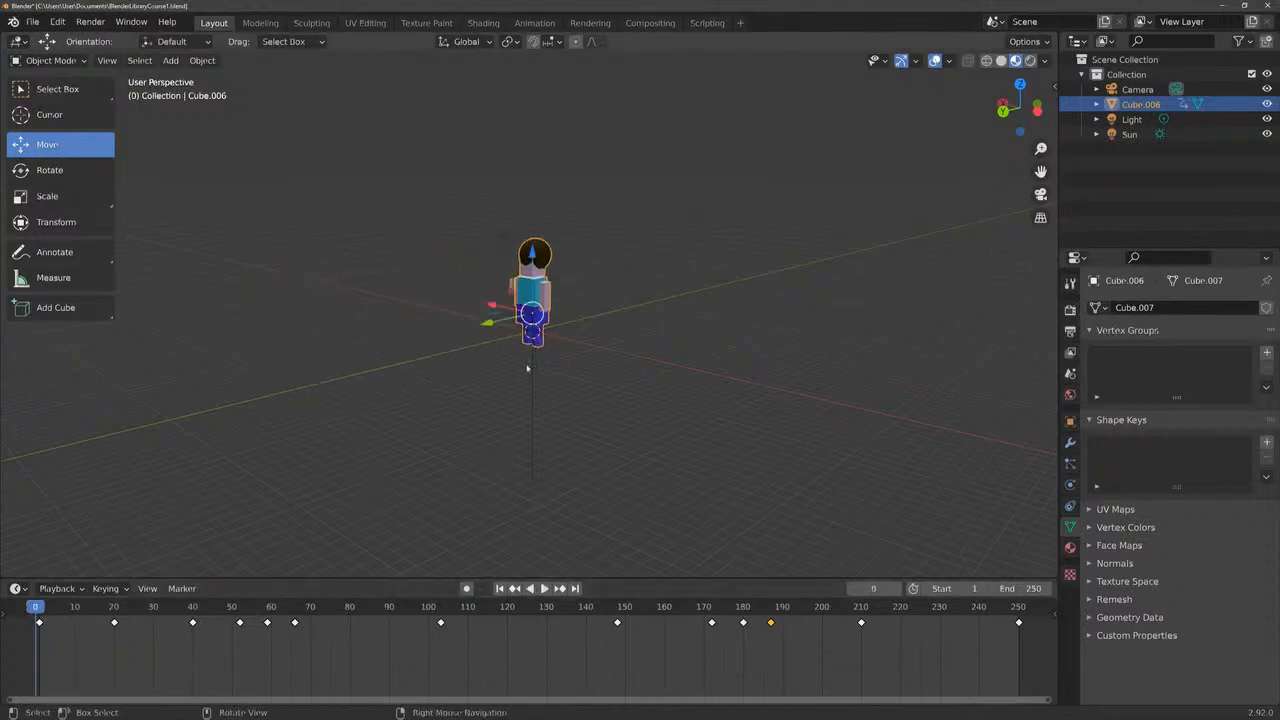
# Add a plane mesh at the character's feet
pyautogui.click(663, 341)
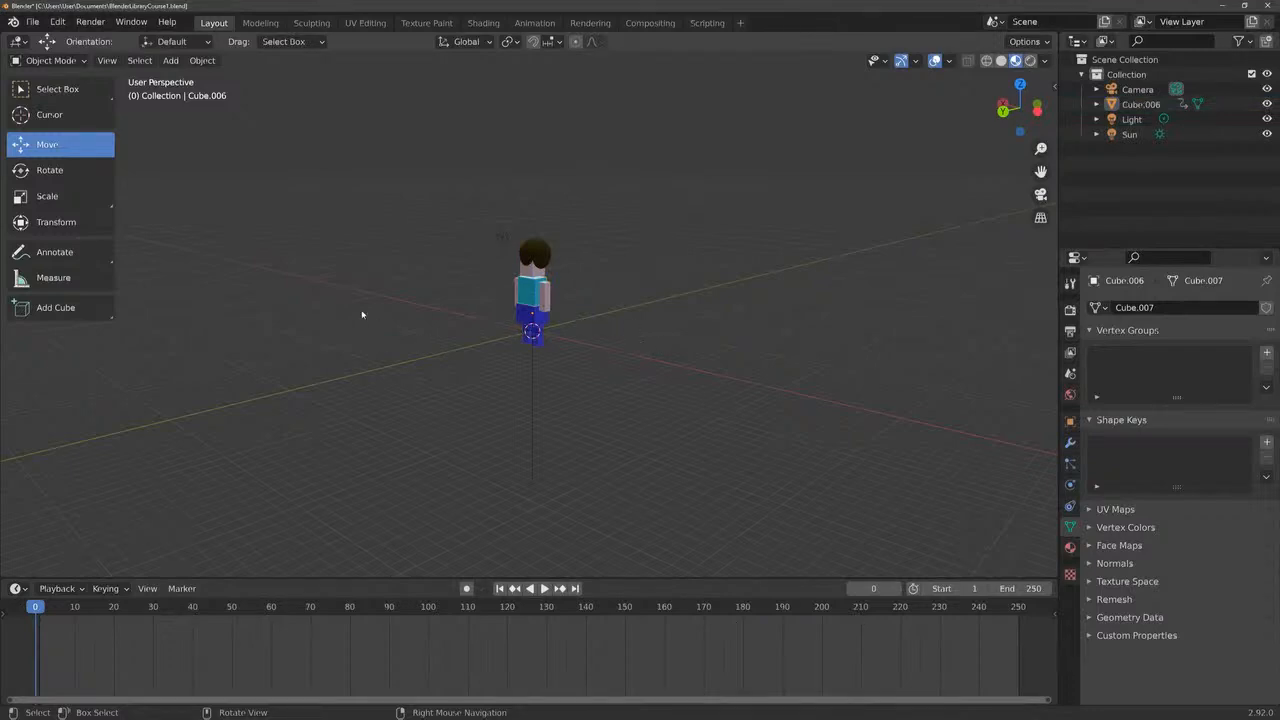
pyautogui.click(171, 61)
pyautogui.moveTo(190, 78)
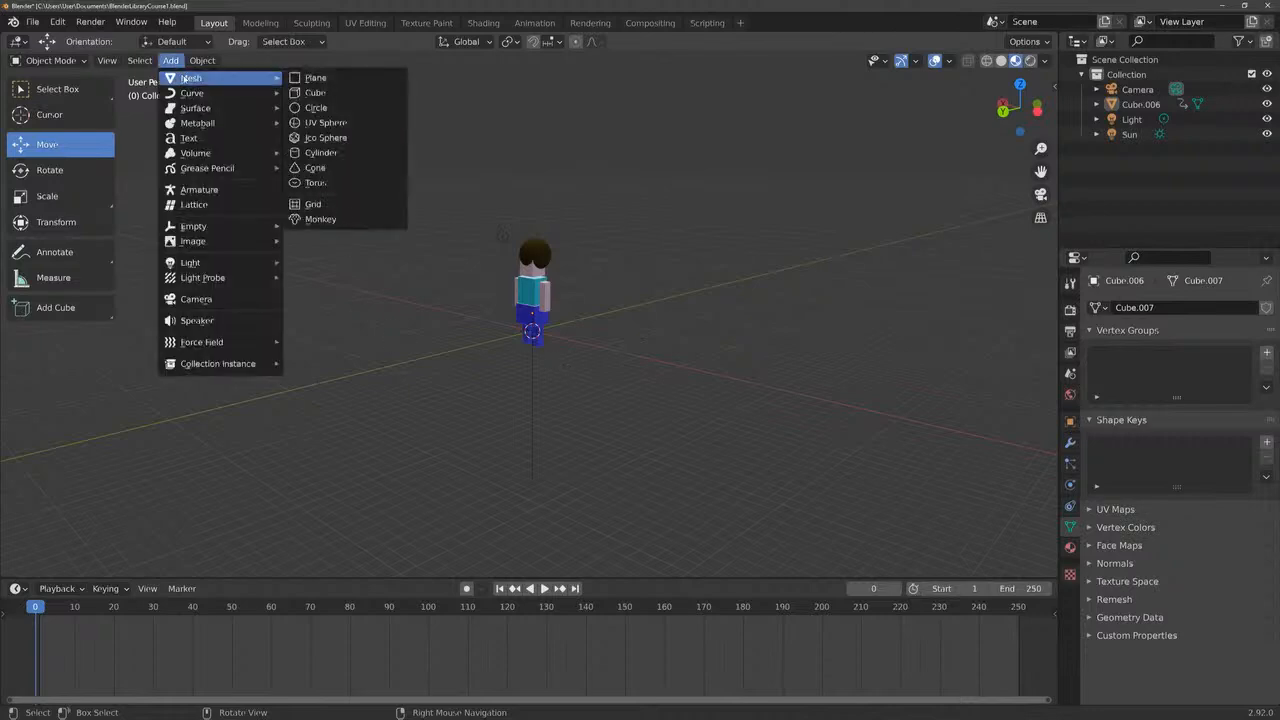
pyautogui.click(343, 79)
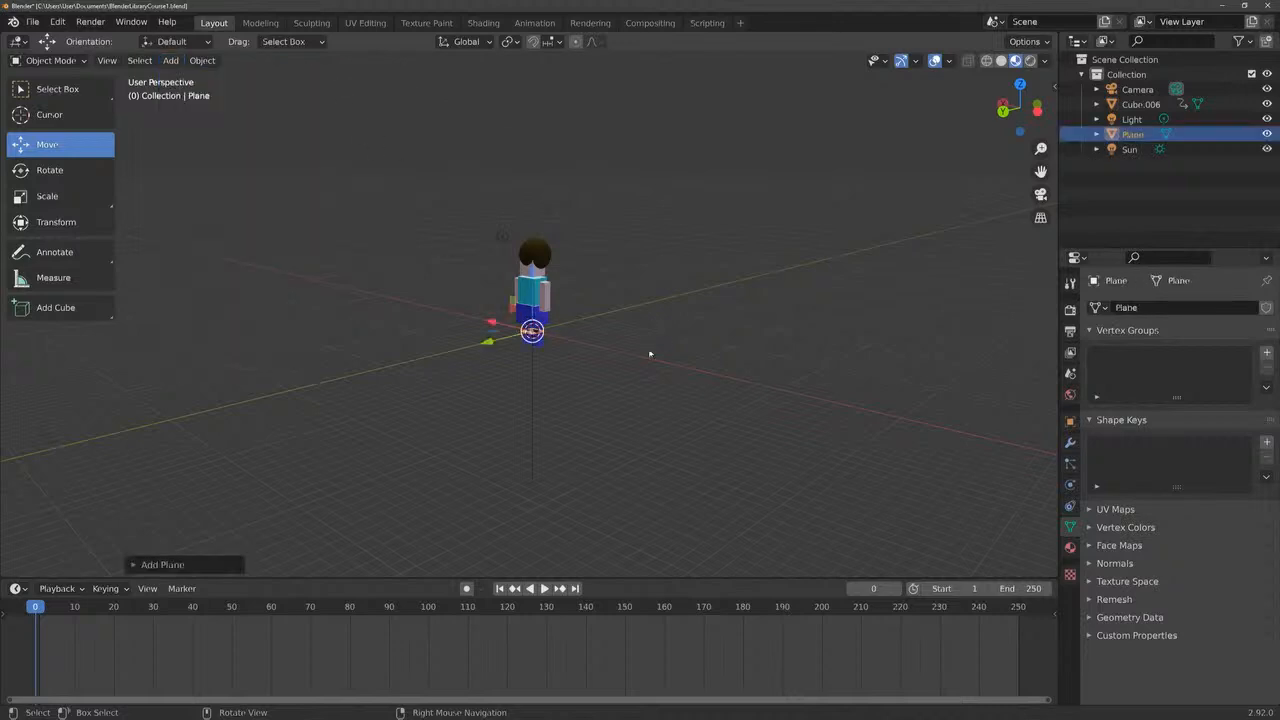
# Scale the plane up uniformly into a very large ground surface around the character
pyautogui.click(62, 202)
pyautogui.moveTo(531, 268); pyautogui.dragTo(172, 511)
pyautogui.scroll(-6, 610, 303)
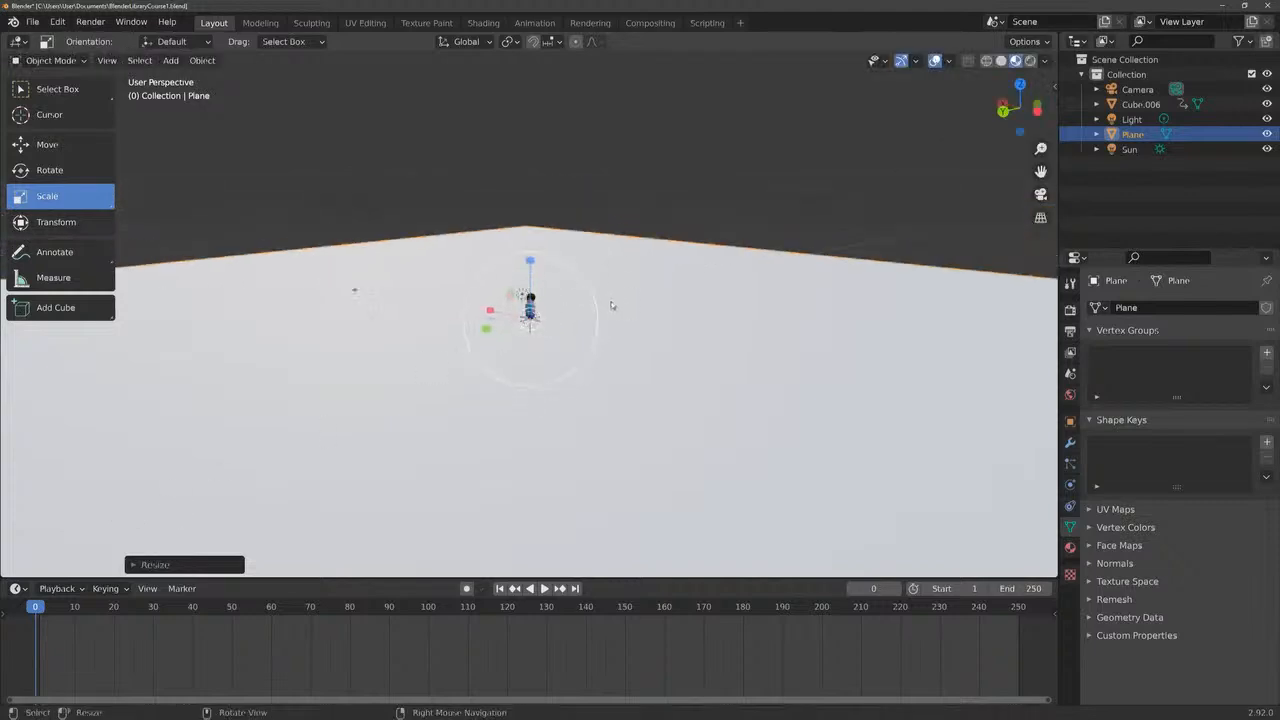
pyautogui.scroll(-5, 612, 304)
pyautogui.scroll(5, 621, 317)
pyautogui.click(734, 211)
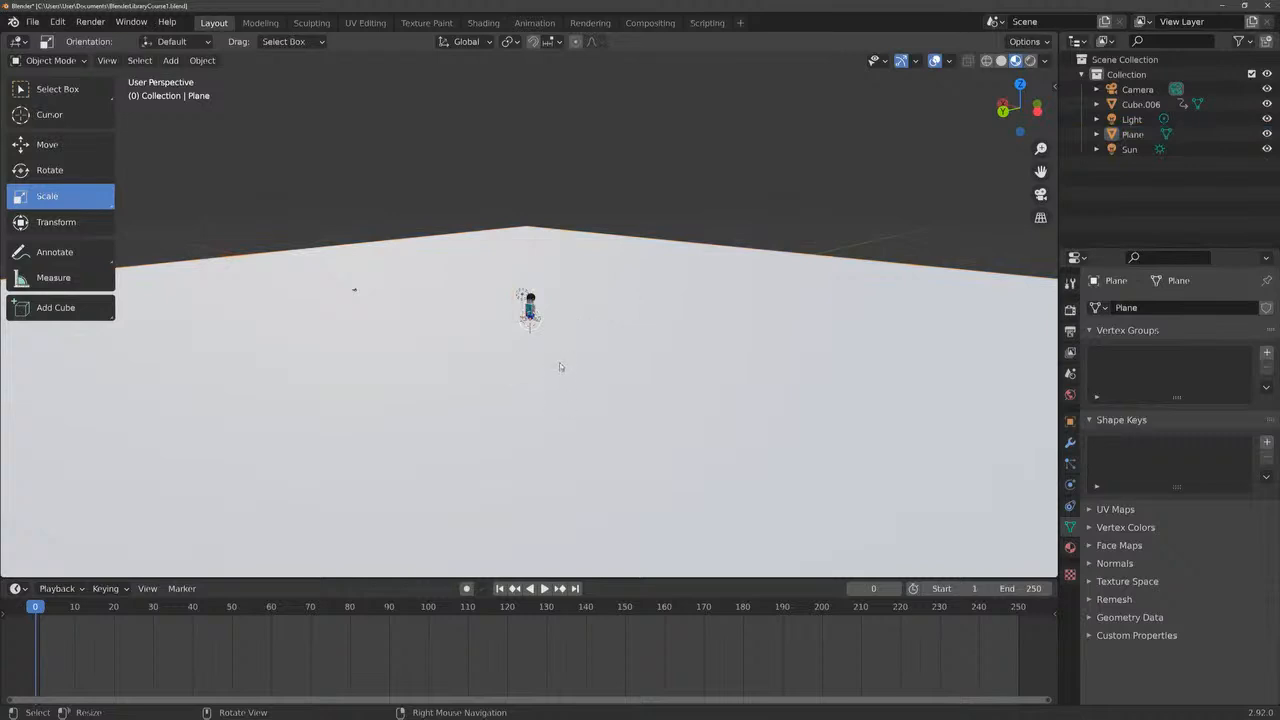
# Examine the extent of the ground plane relative to the character and the light
pyautogui.scroll(1, 562, 366)
pyautogui.scroll(-1, 555, 362)
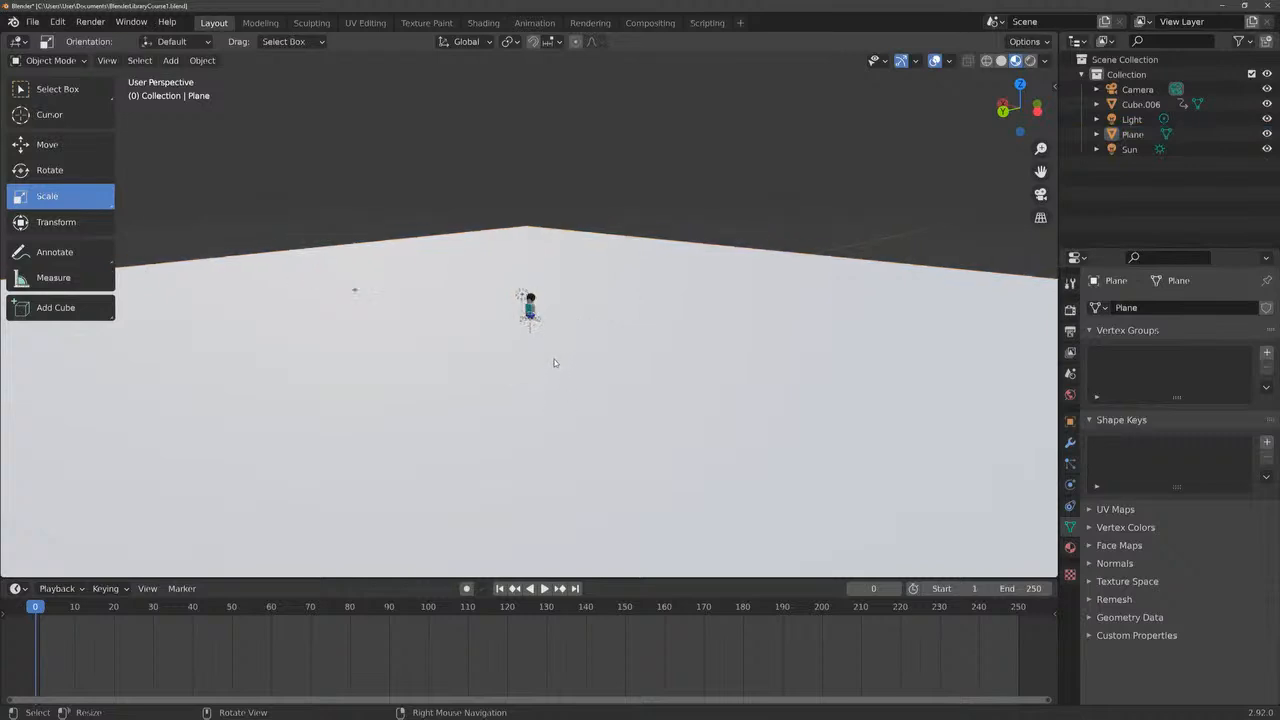
pyautogui.click(697, 349)
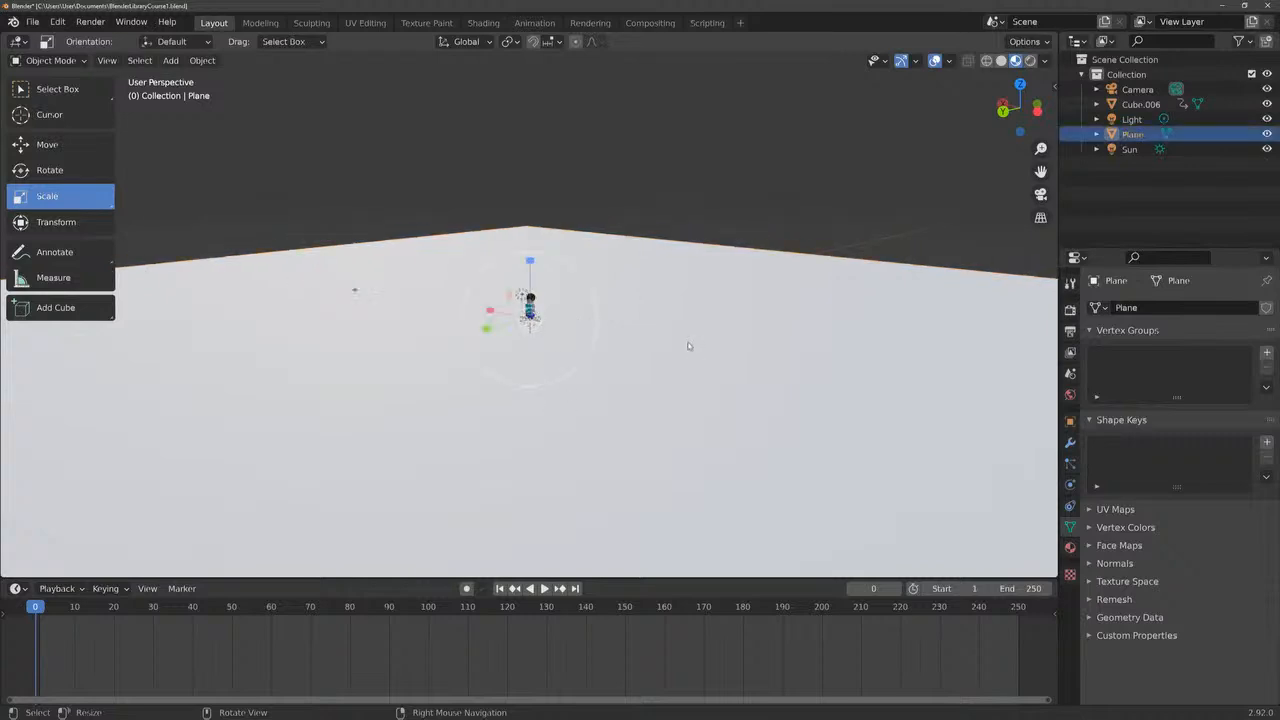
pyautogui.click(97, 151)
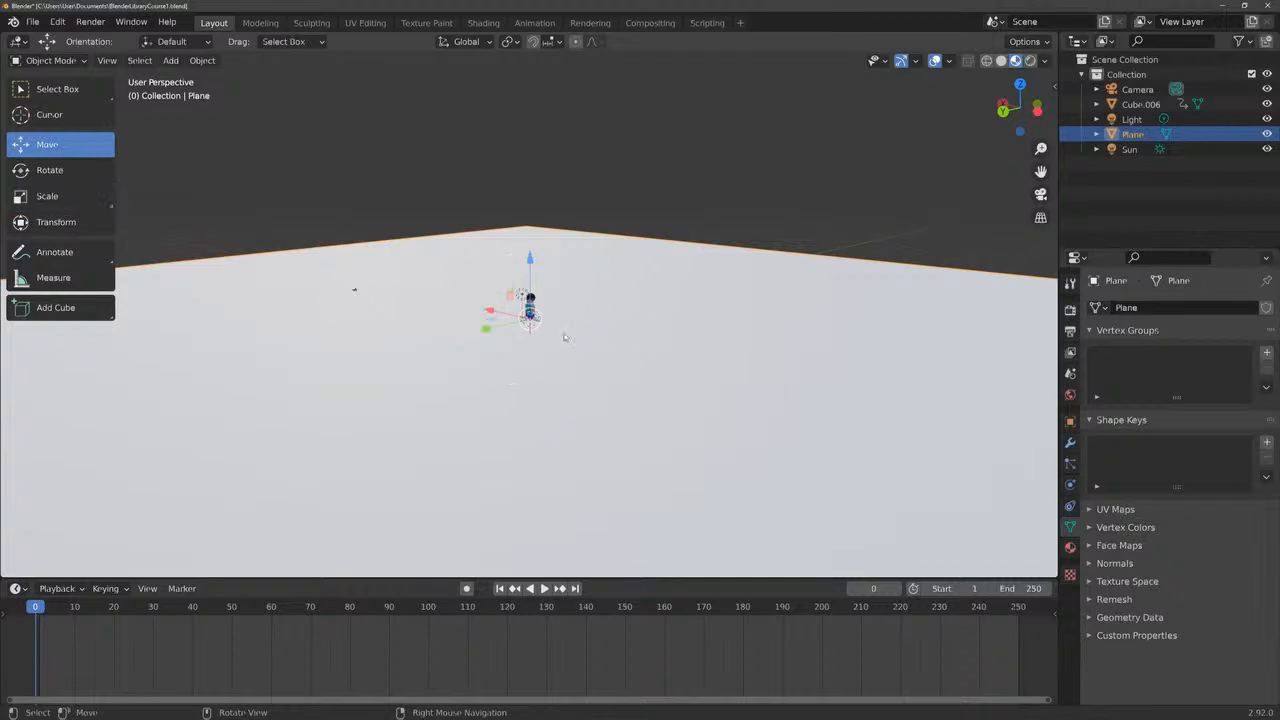
pyautogui.scroll(-3, 564, 337)
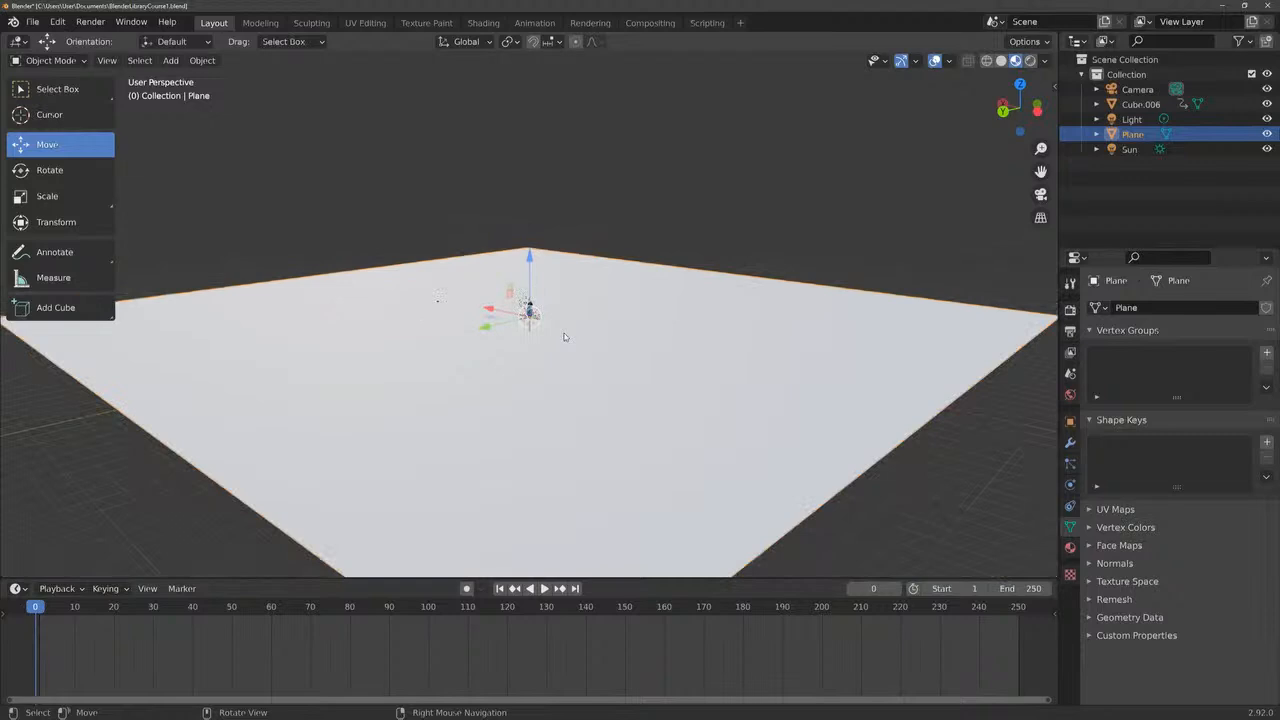
pyautogui.scroll(1, 564, 337)
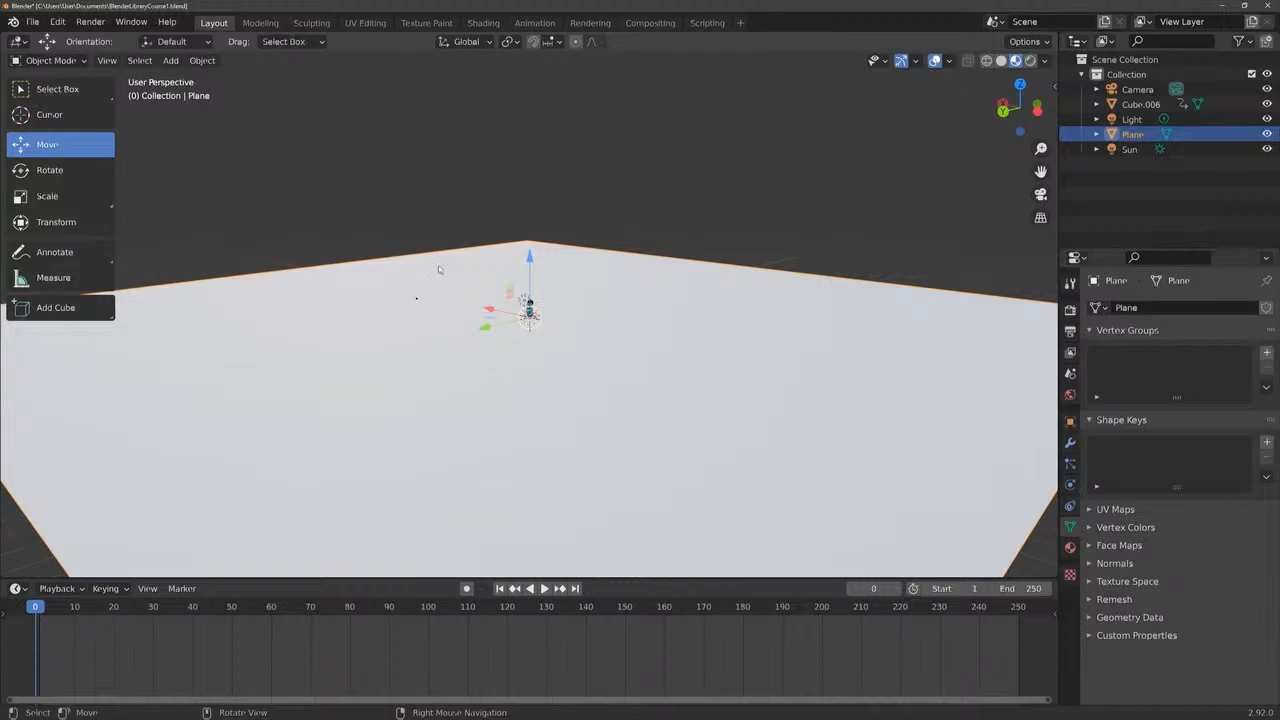
pyautogui.click(589, 234)
pyautogui.click(568, 326)
pyautogui.scroll(3, 575, 330)
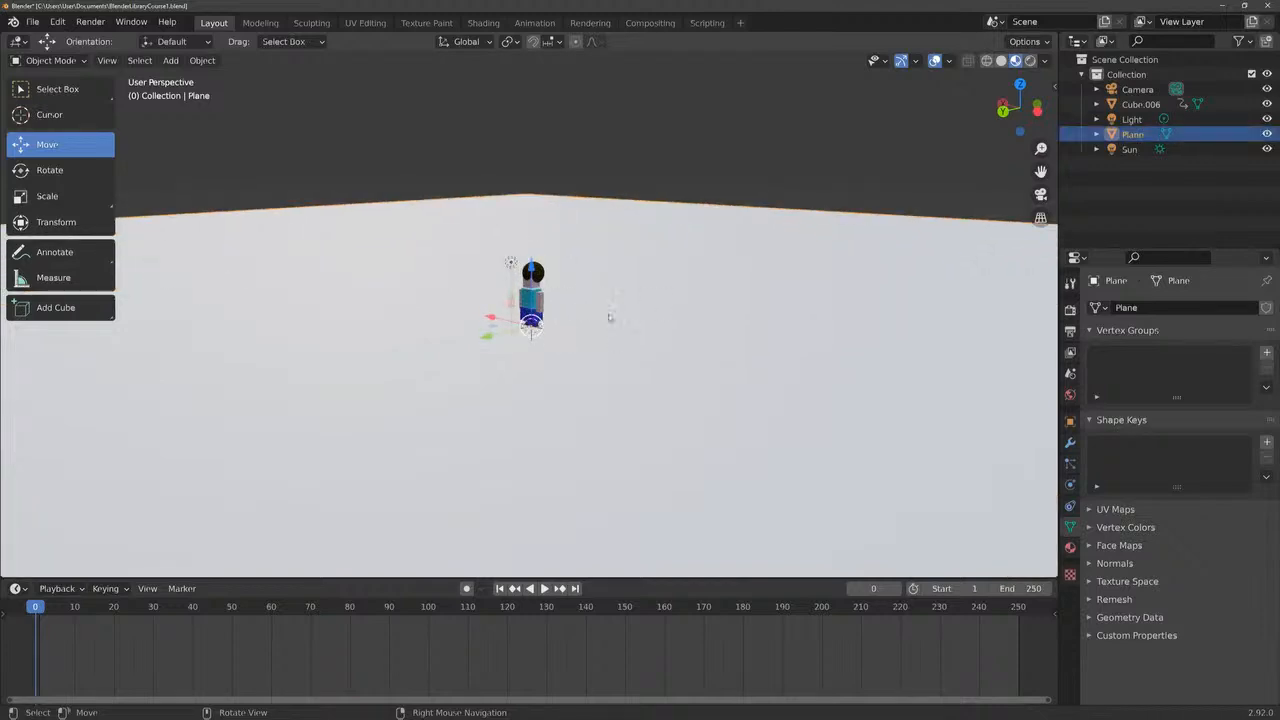
pyautogui.click(540, 298)
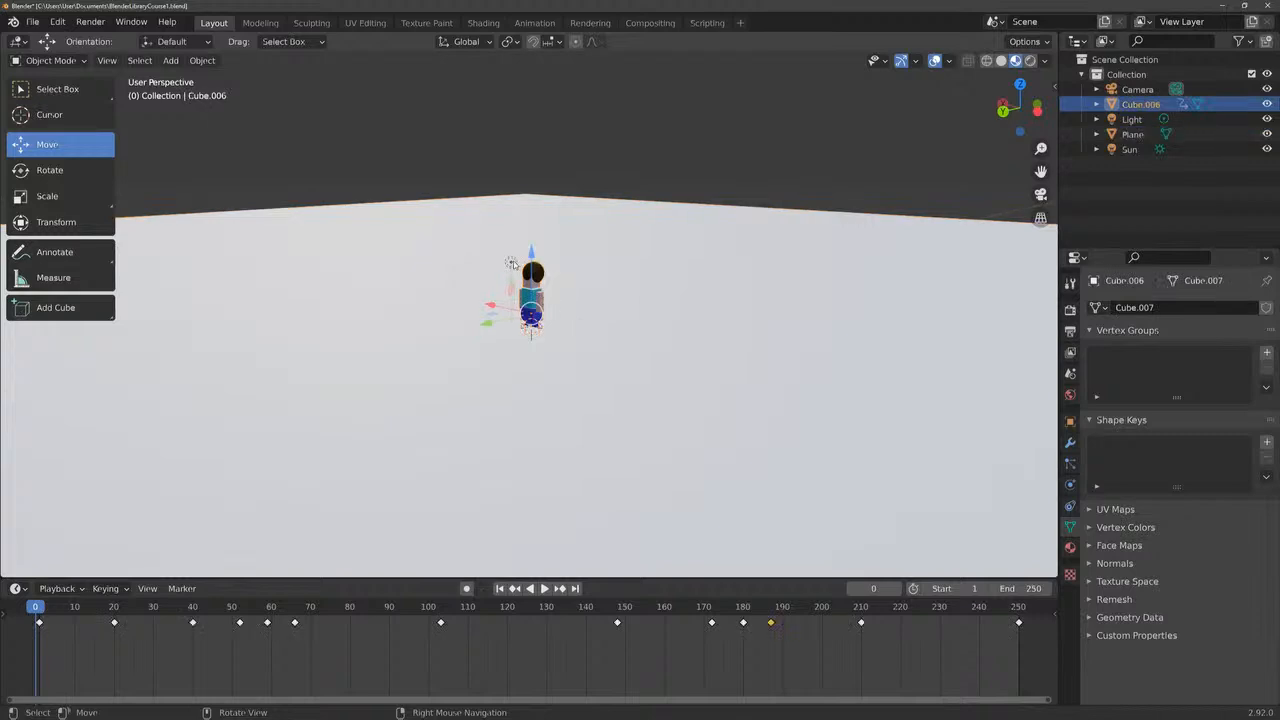
pyautogui.click(510, 262)
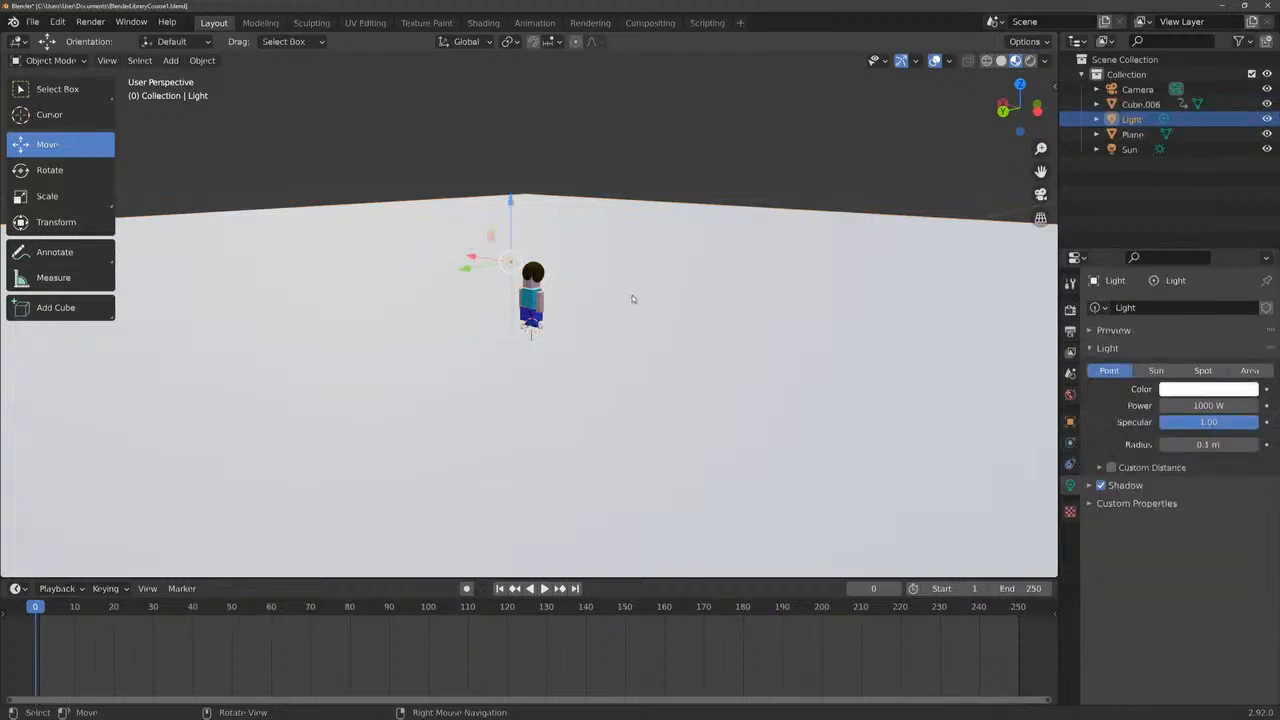
pyautogui.click(586, 387)
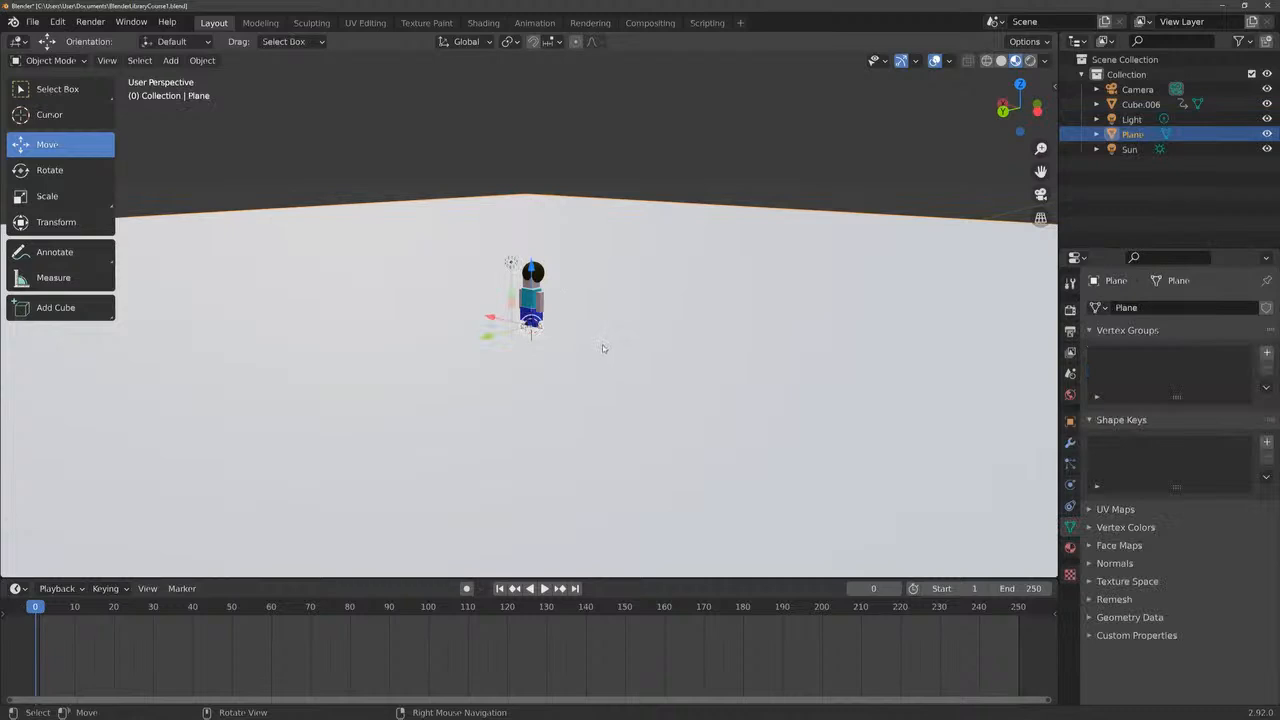
pyautogui.scroll(-5, 613, 335)
pyautogui.scroll(4, 611, 335)
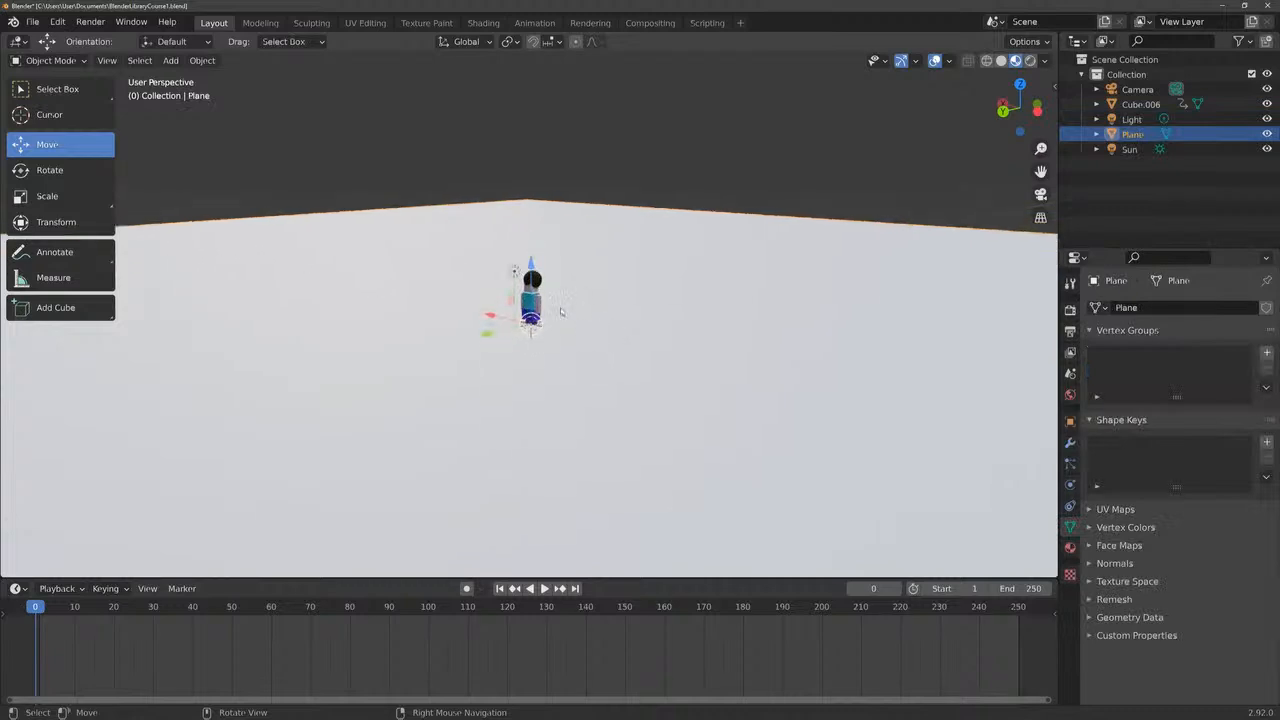
pyautogui.scroll(-4, 551, 284)
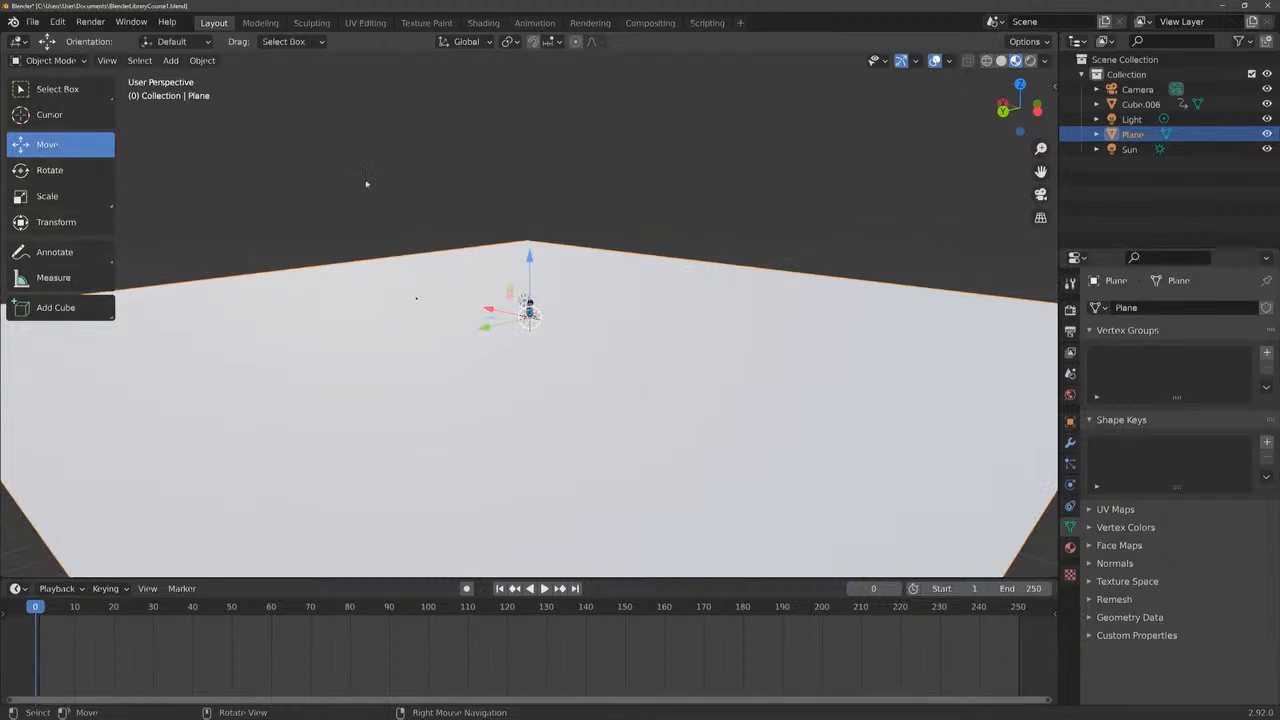
# Enter Edit Mode for the ground plane and try selecting its corner vertices
pyautogui.click(78, 62)
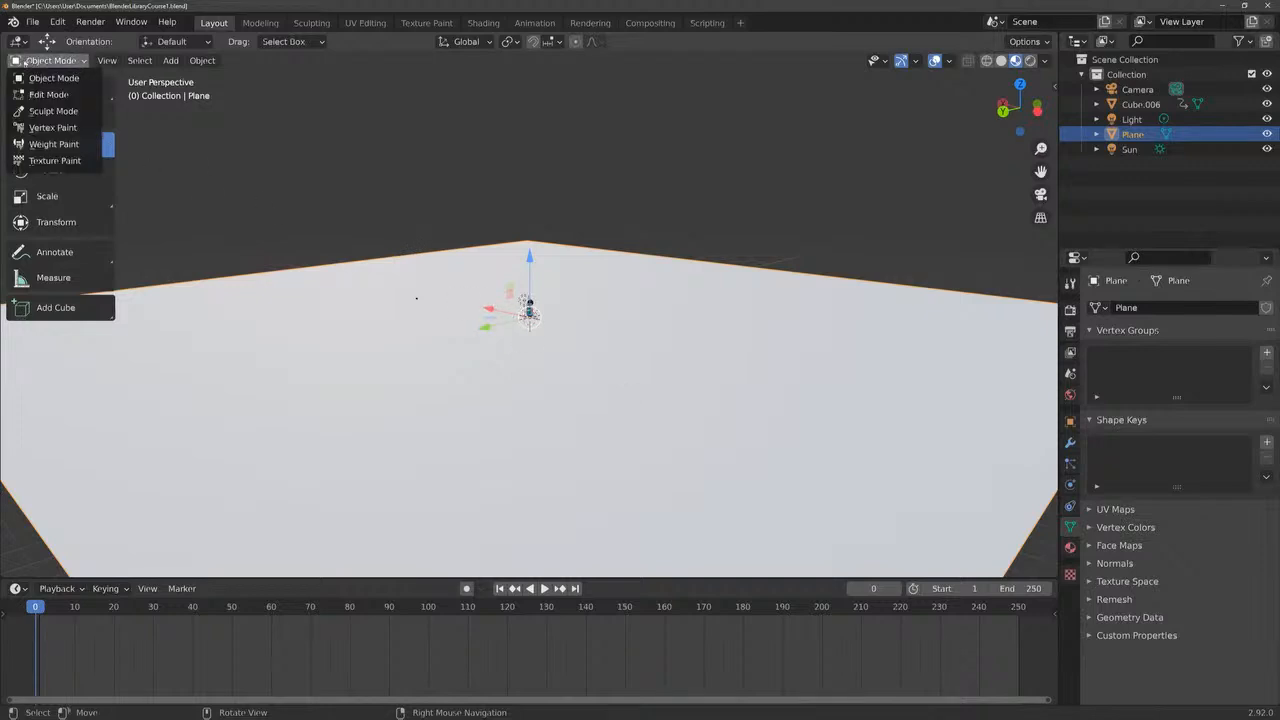
pyautogui.click(63, 95)
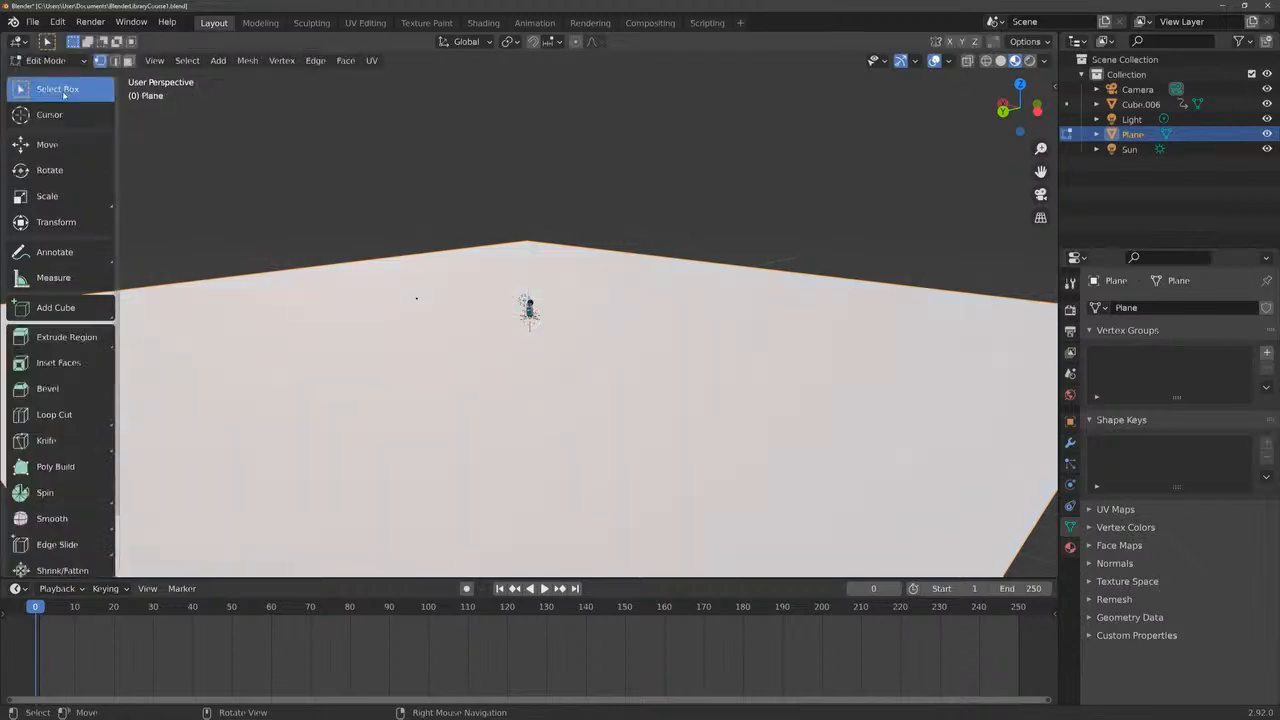
pyautogui.scroll(-3, 528, 330)
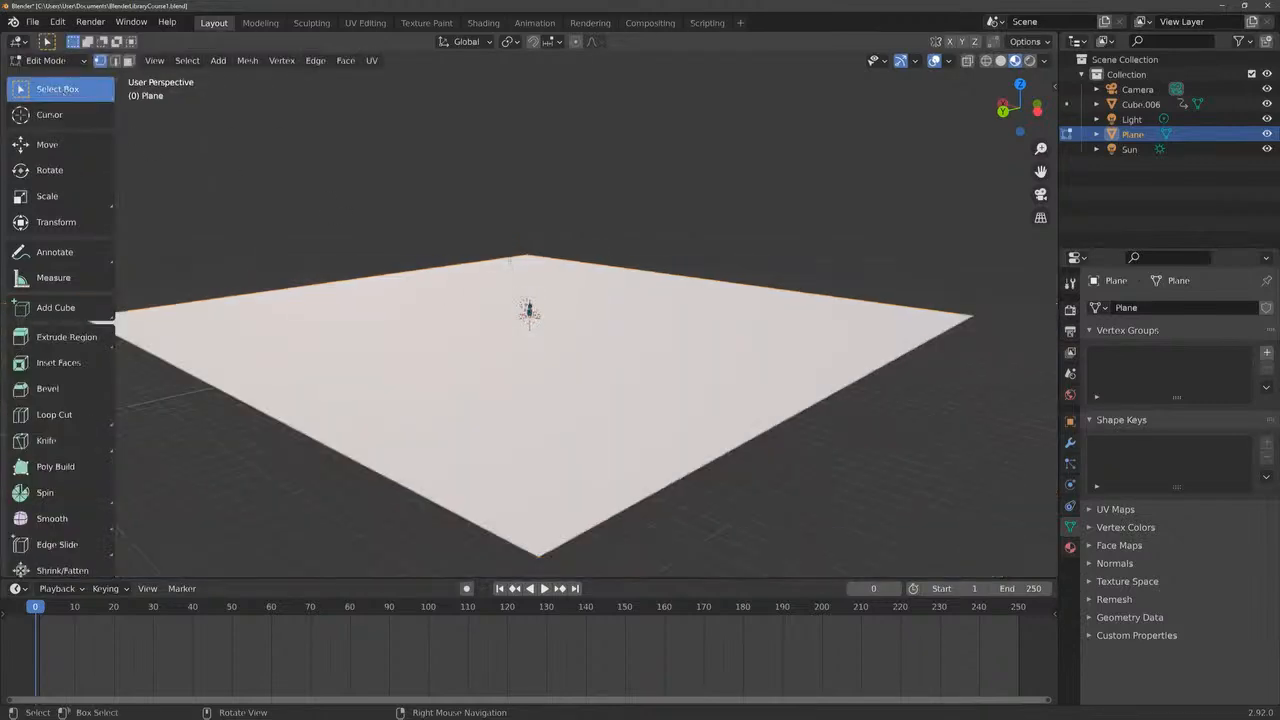
pyautogui.scroll(2, 528, 330)
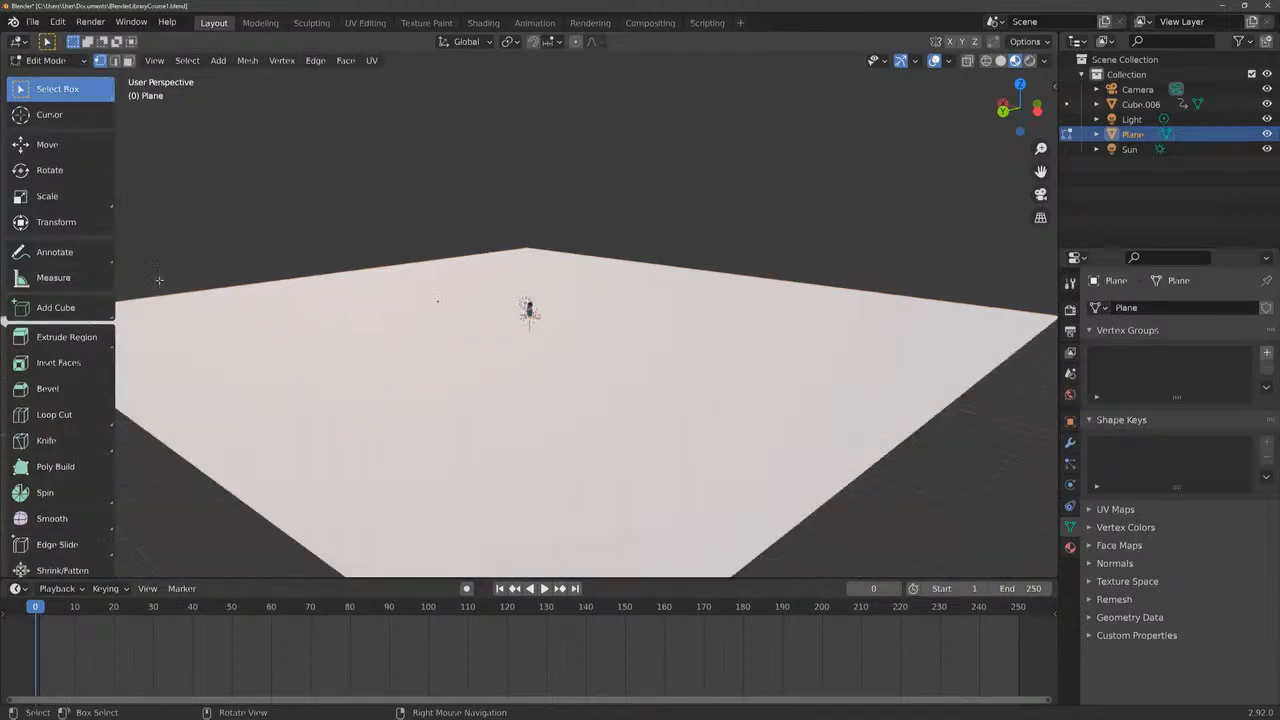
pyautogui.scroll(-2, 60, 440)
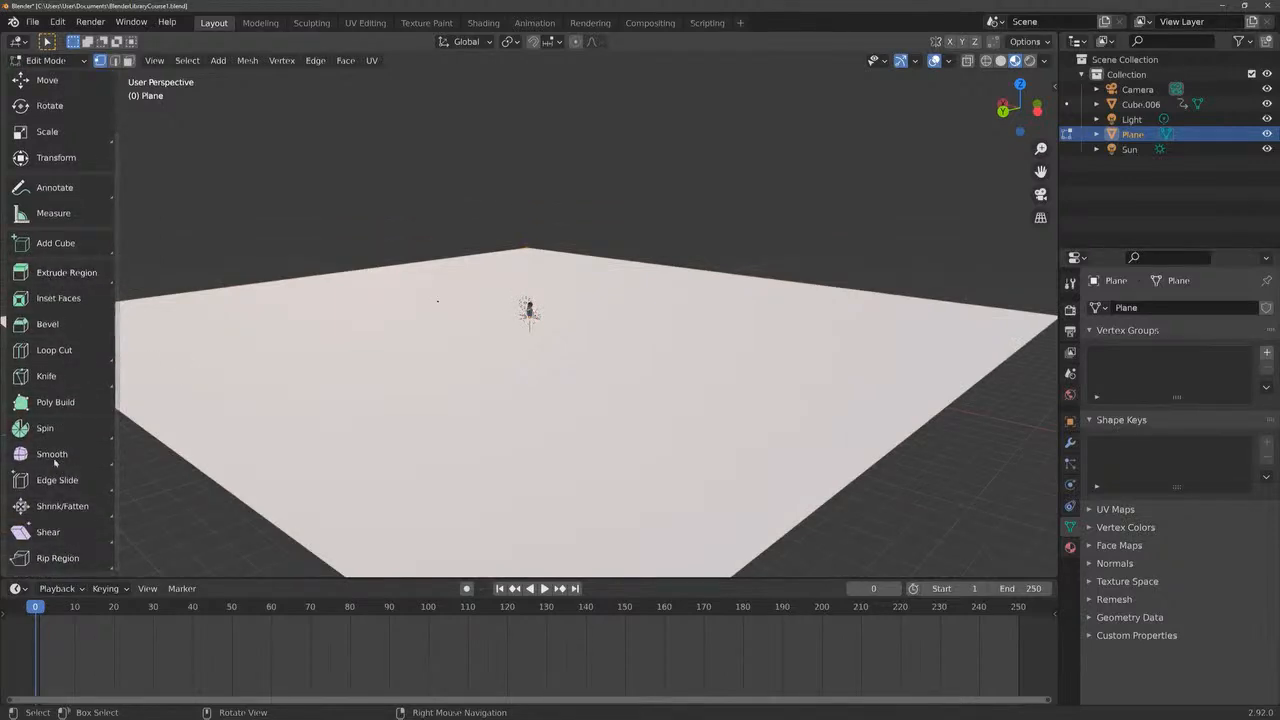
pyautogui.scroll(2, 60, 440)
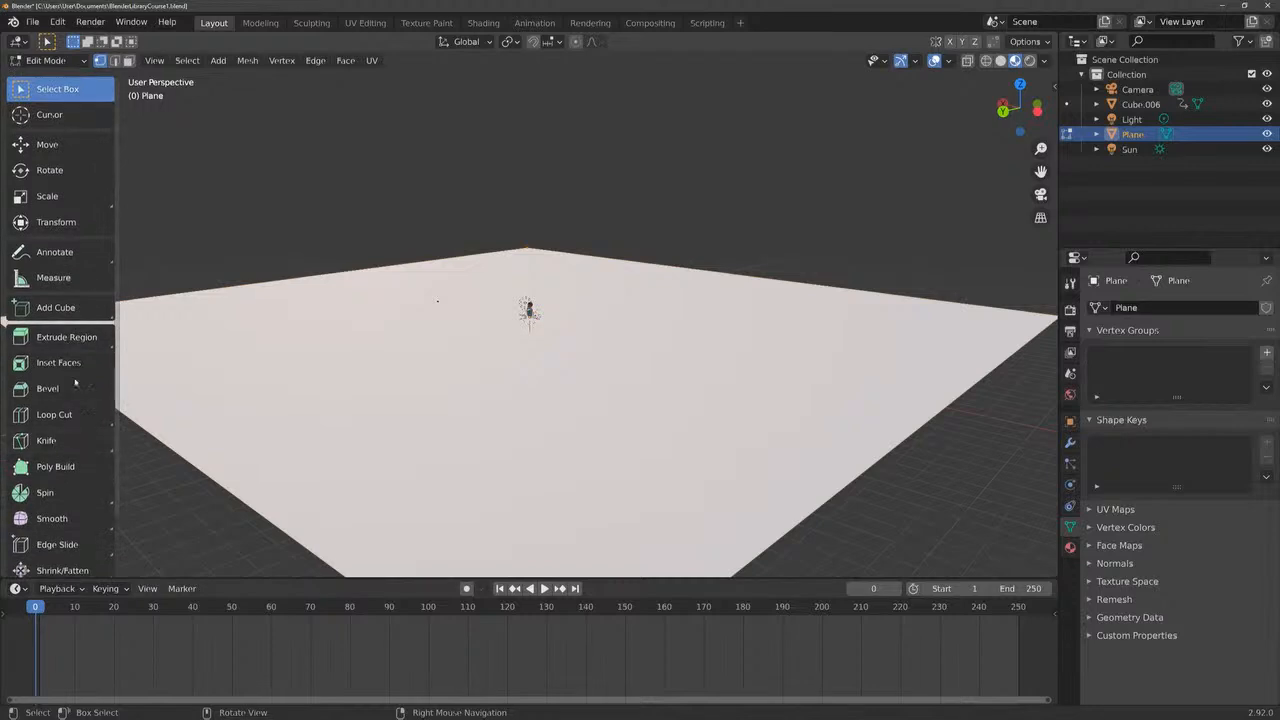
pyautogui.scroll(-3, 437, 300)
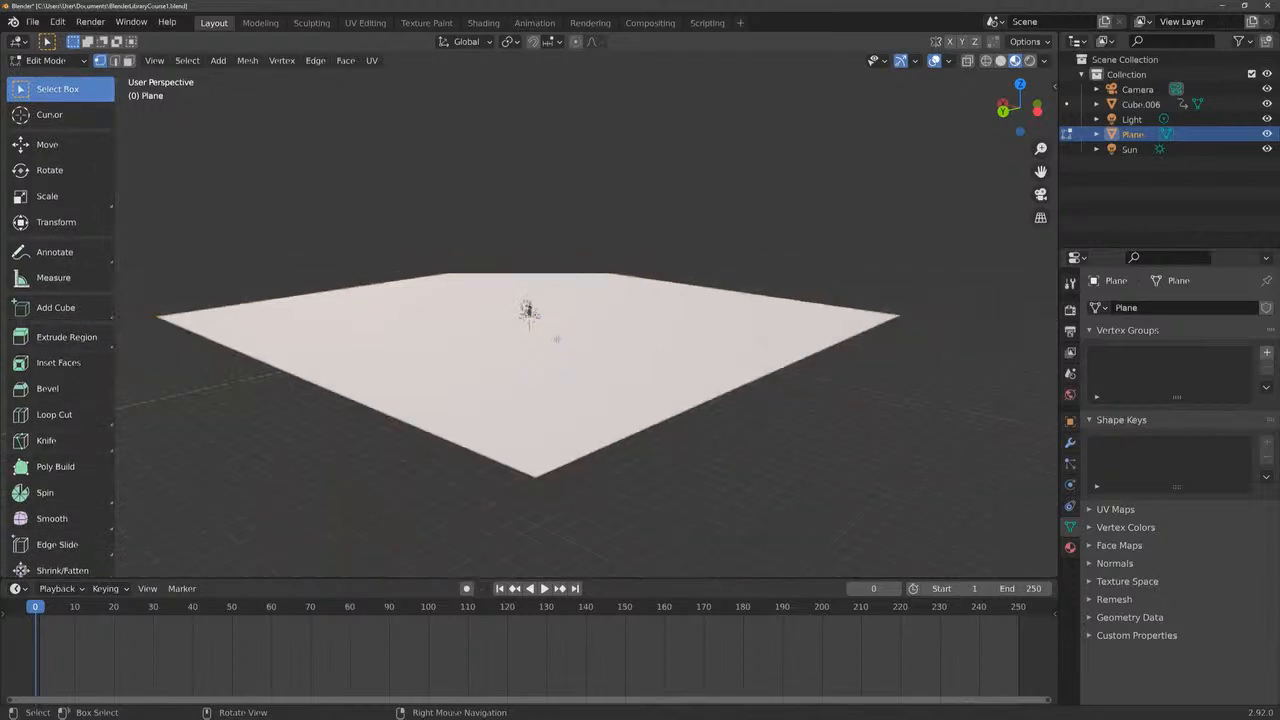
pyautogui.scroll(2, 540, 352)
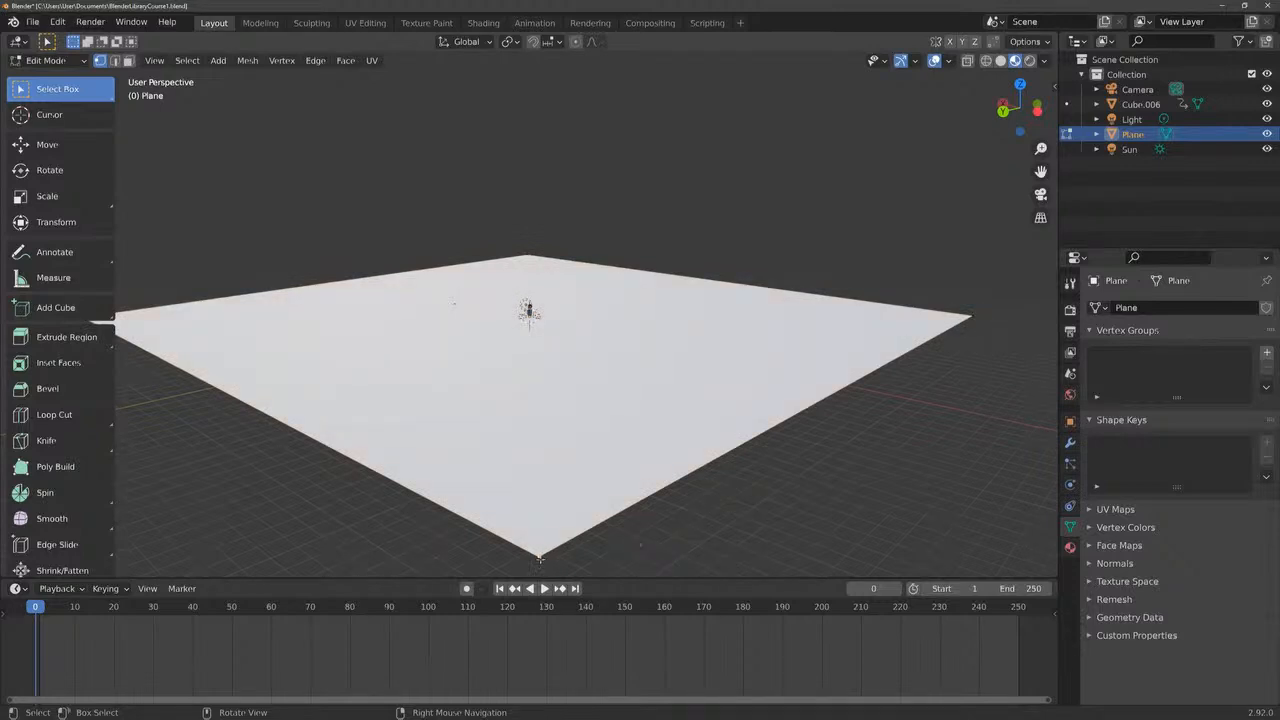
pyautogui.click(1020, 337)
# Switch to edge selection and select the ground plane's edges one at a time
pyautogui.click(114, 61)
pyautogui.click(784, 428)
pyautogui.click(426, 499)
pyautogui.click(616, 513)
pyautogui.scroll(2, 620, 513)
pyautogui.moveTo(1041, 172); pyautogui.dragTo(1026, 30)
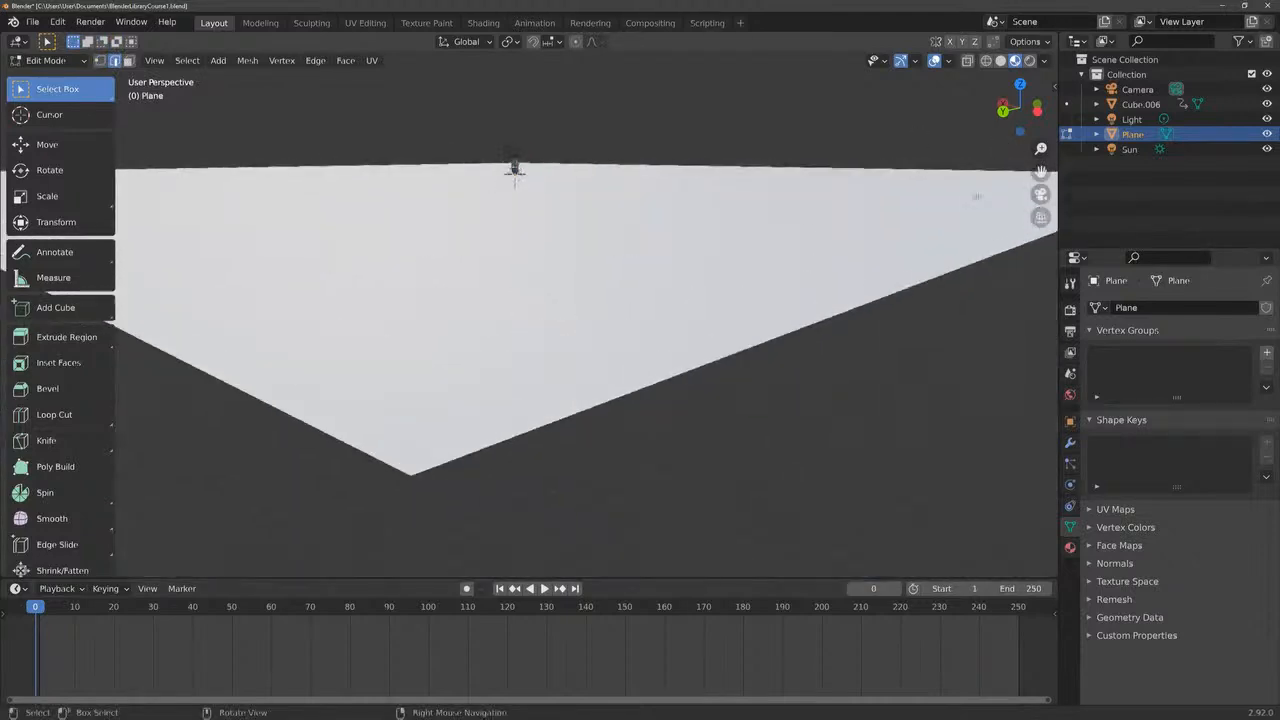
pyautogui.click(307, 427)
pyautogui.click(424, 469)
pyautogui.click(400, 470)
pyautogui.click(420, 470)
pyautogui.click(402, 470)
# Switch to face selection and select the ground plane's face
pyautogui.click(128, 61)
pyautogui.click(432, 333)
pyautogui.click(738, 405)
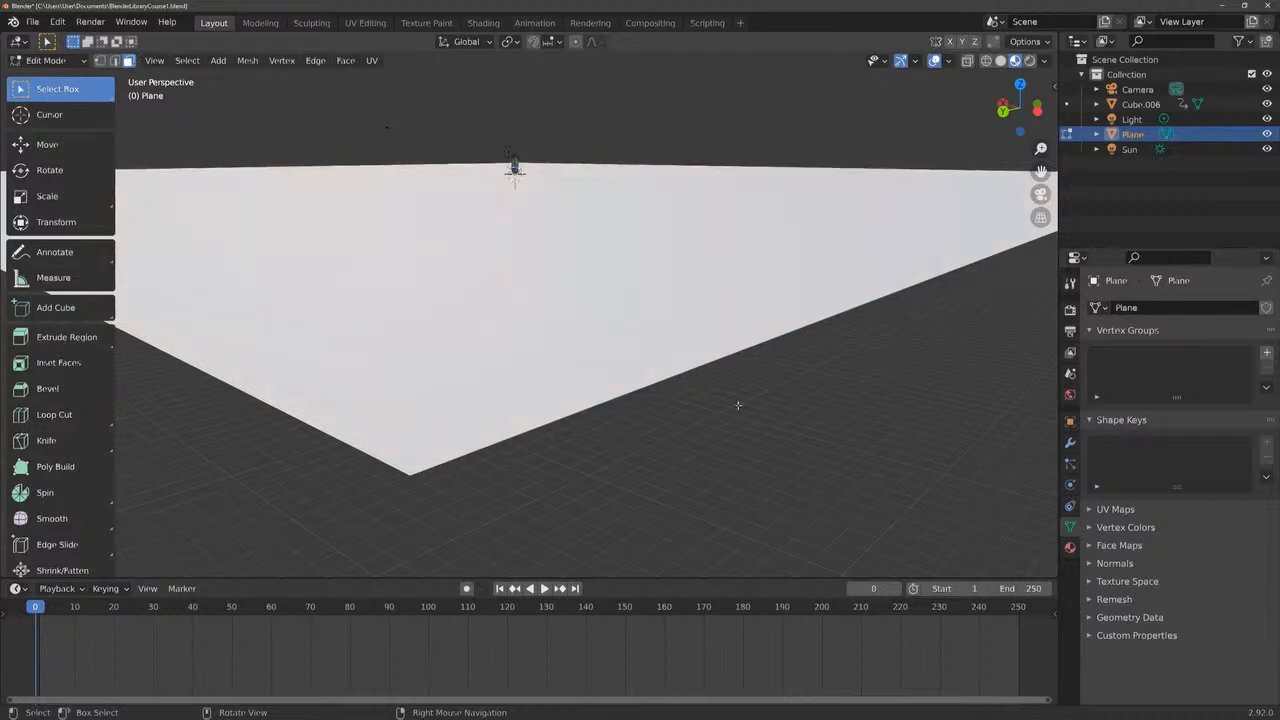
pyautogui.click(387, 253)
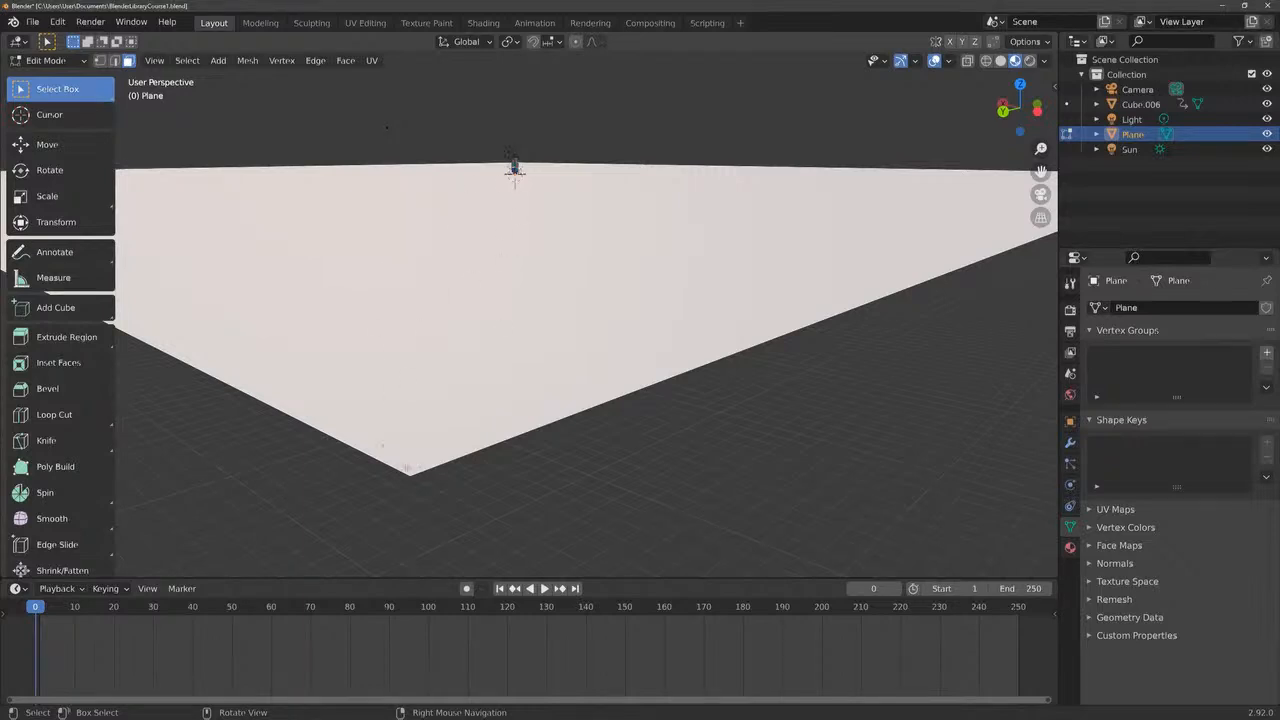
# Switch to vertex selection and try moving the ground plane's nearest corner vertex vertically with the Move tool, undoing the change
pyautogui.click(100, 61)
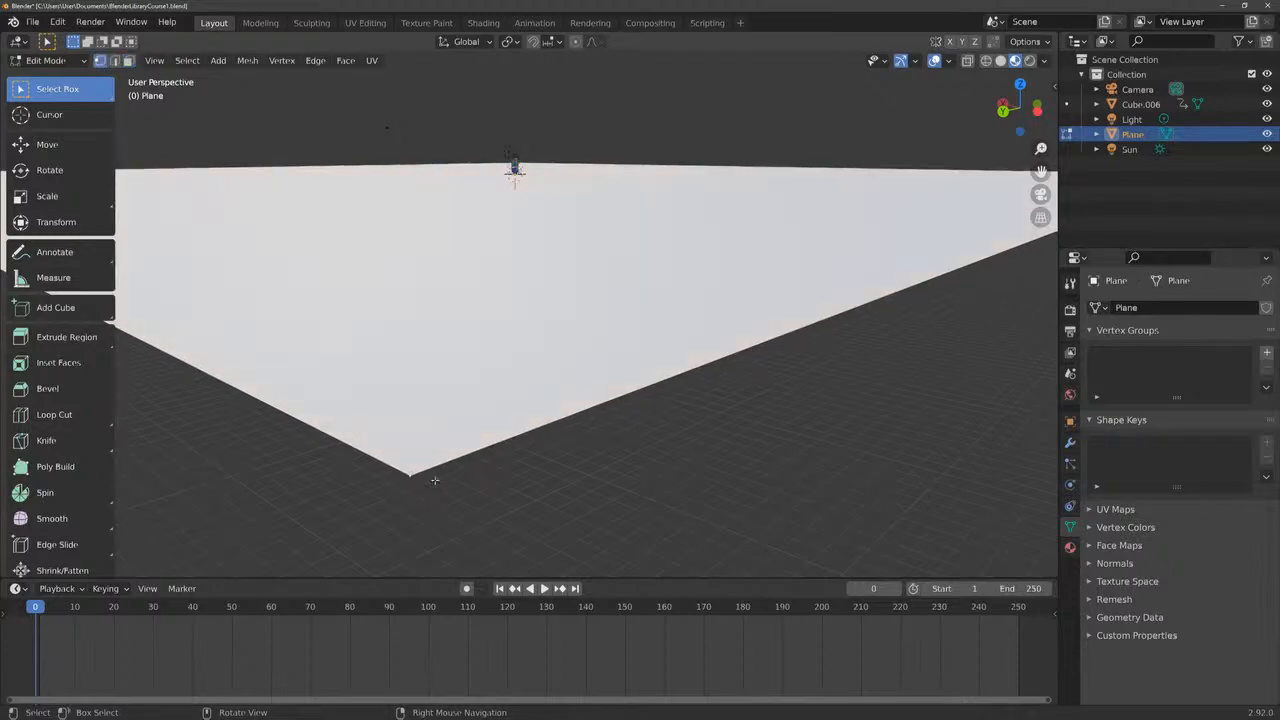
pyautogui.click(50, 144)
pyautogui.moveTo(406, 455); pyautogui.dragTo(388, 140)
pyautogui.scroll(-10, 503, 280)
pyautogui.scroll(5, 524, 290)
pyautogui.moveTo(511, 245); pyautogui.dragTo(529, 288)
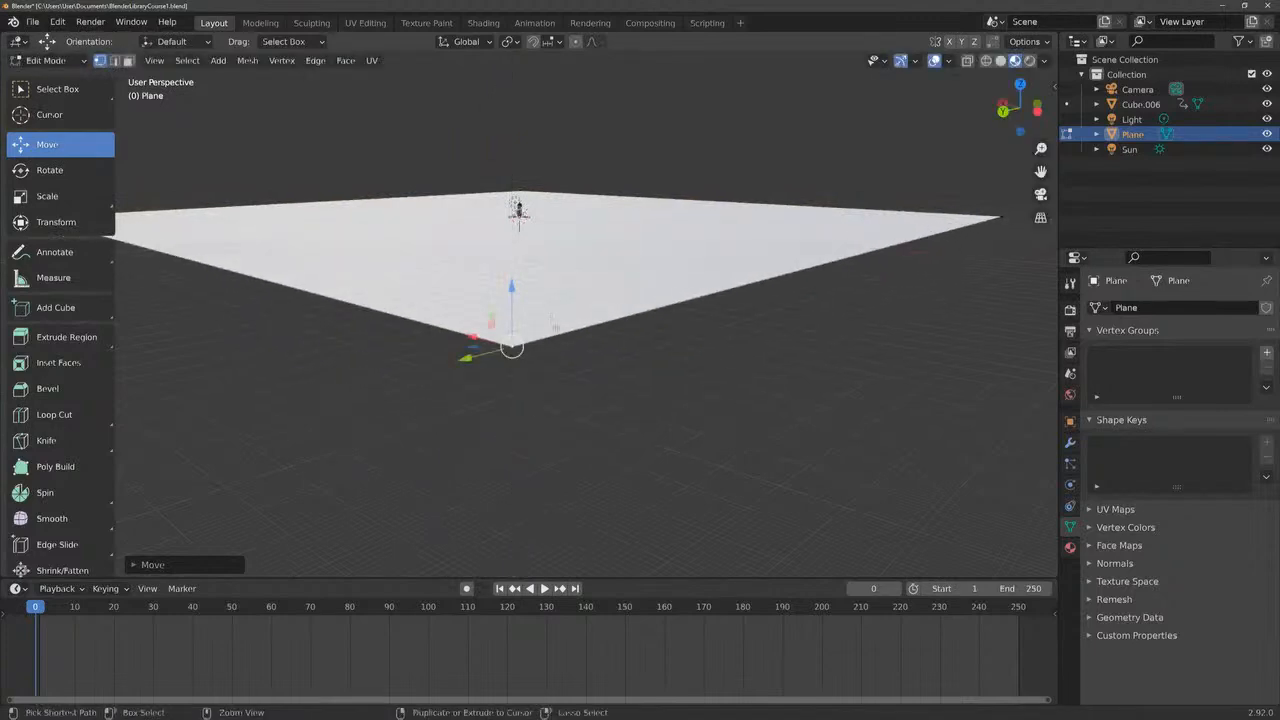
pyautogui.hotkey('ctrl', 'z')
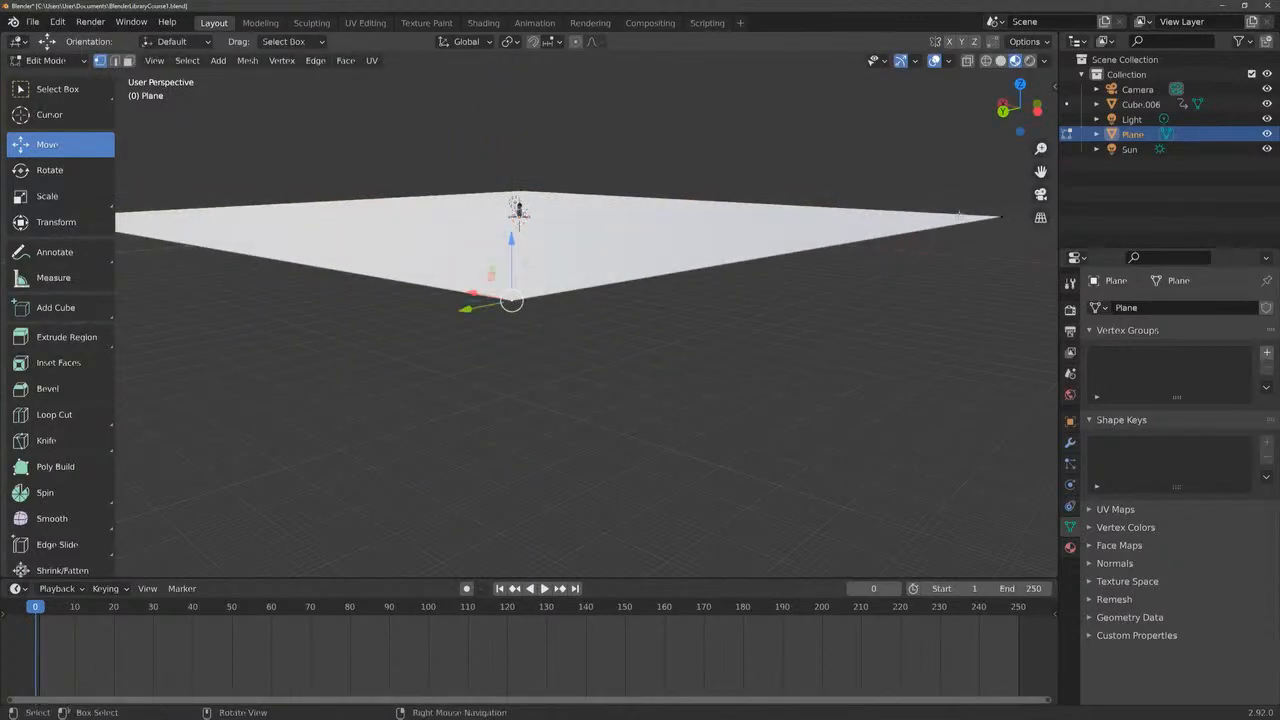
# Try moving another corner vertex of the ground plane inward and vertically, undoing both moves
pyautogui.click(1000, 216)
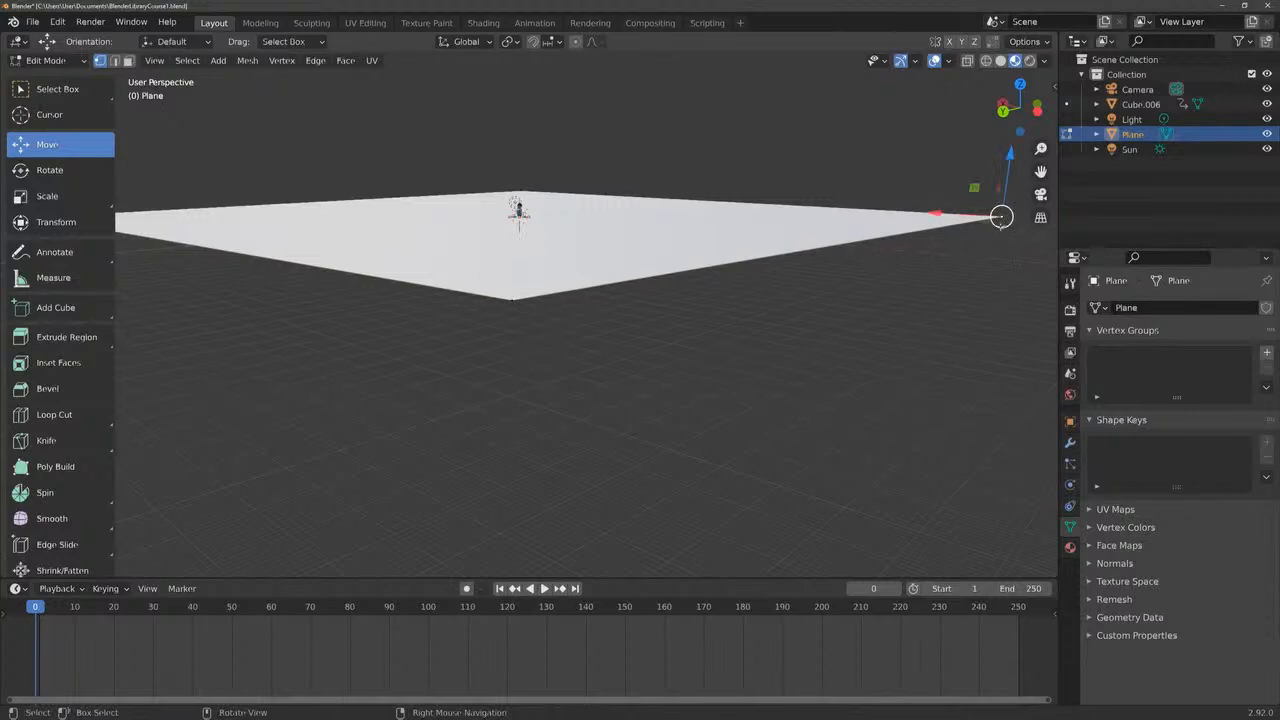
pyautogui.moveTo(1010, 154); pyautogui.dragTo(713, 197)
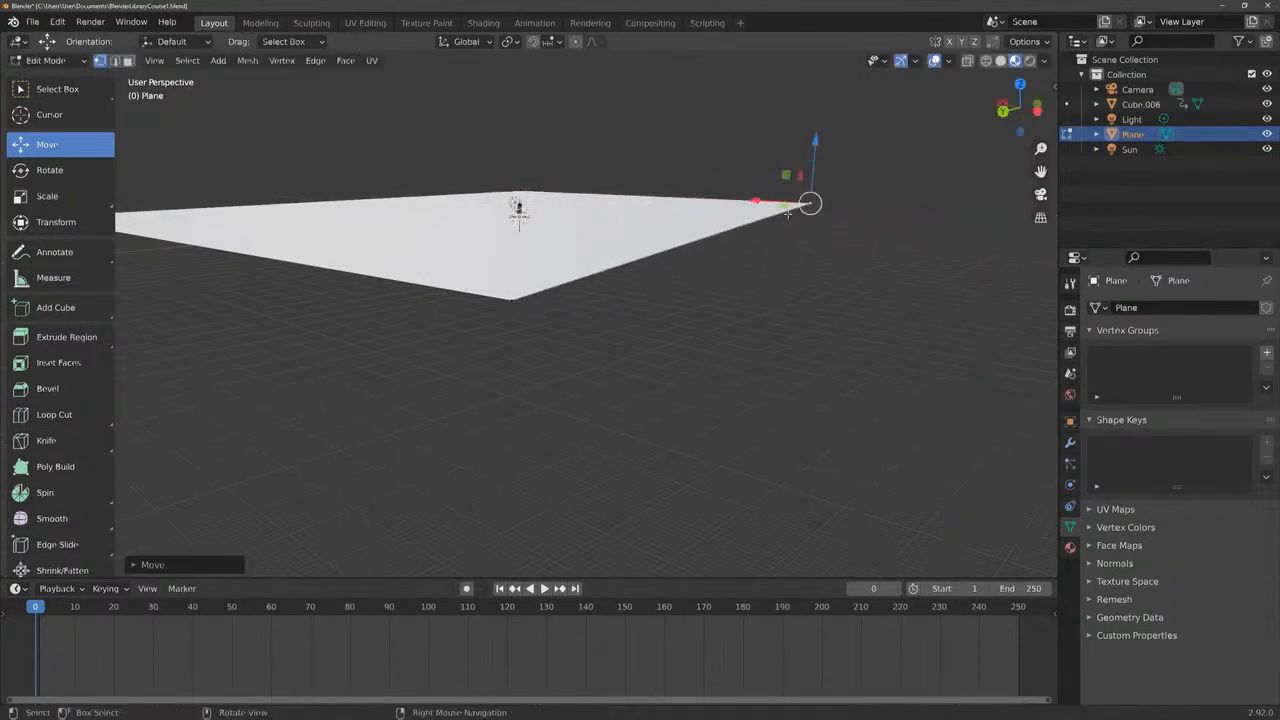
pyautogui.moveTo(1014, 112); pyautogui.dragTo(1014, 180)
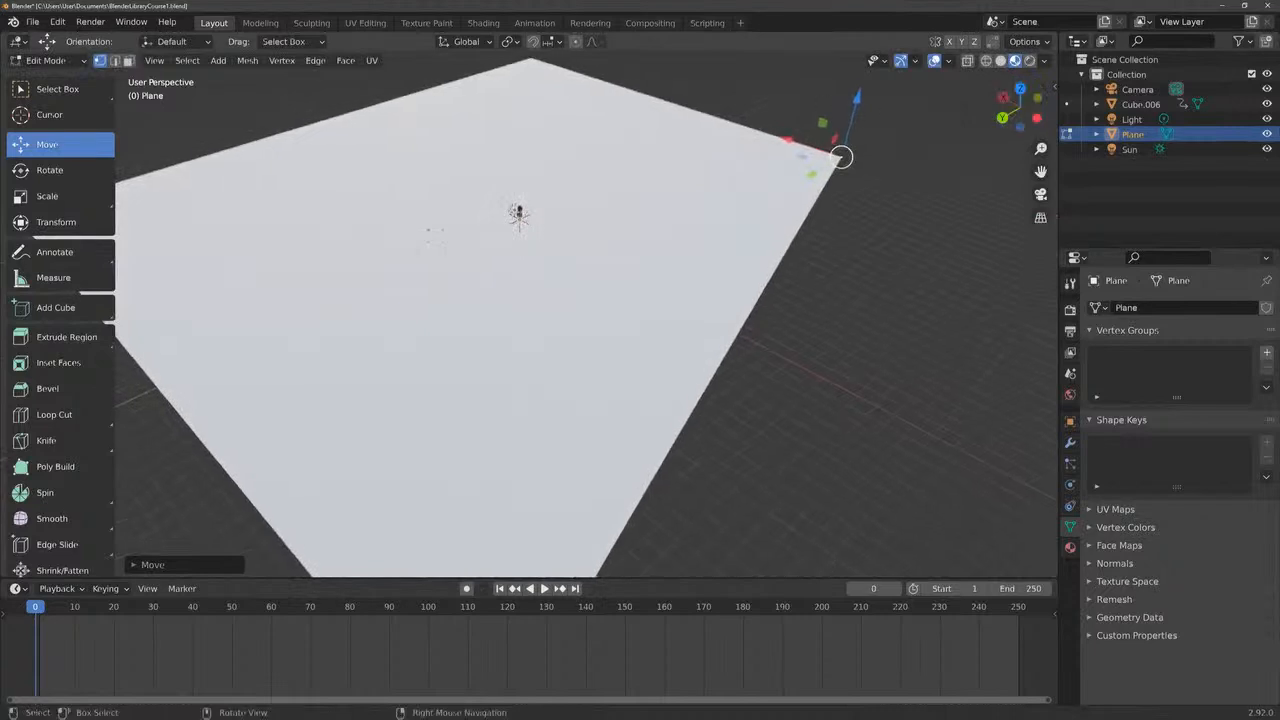
pyautogui.moveTo(842, 156); pyautogui.dragTo(872, 176)
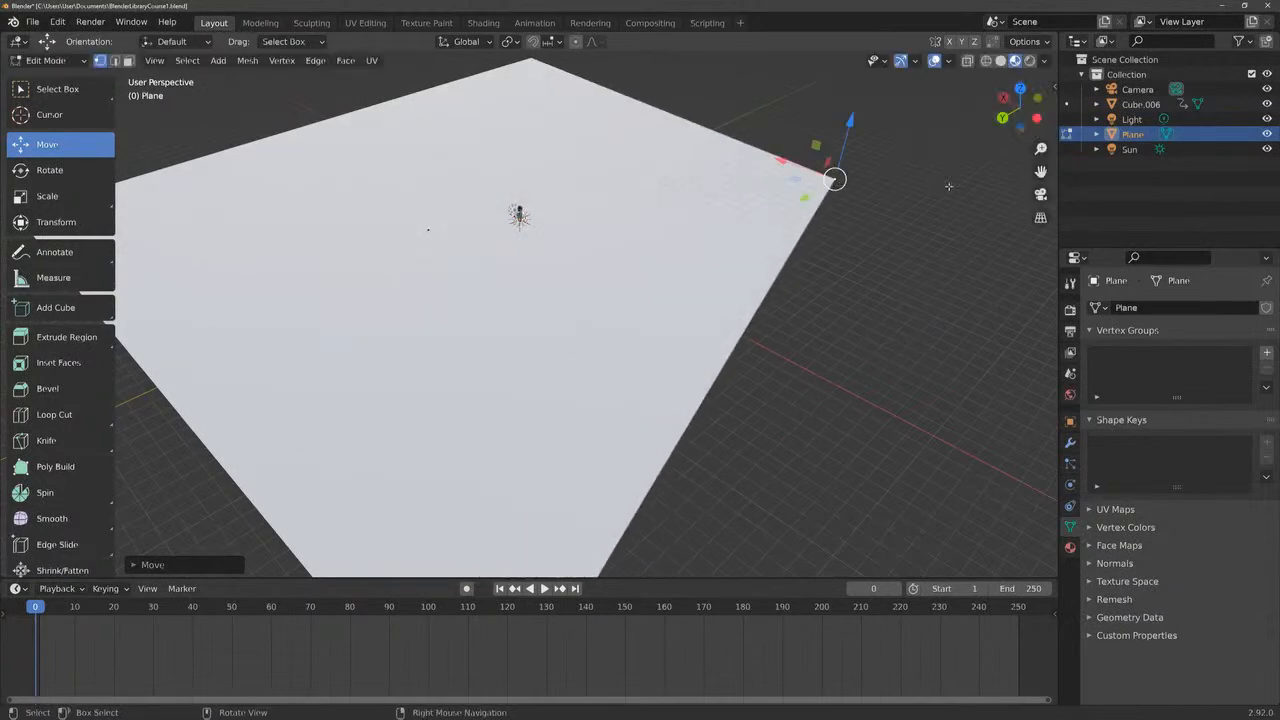
pyautogui.hotkey('ctrl', 'z')
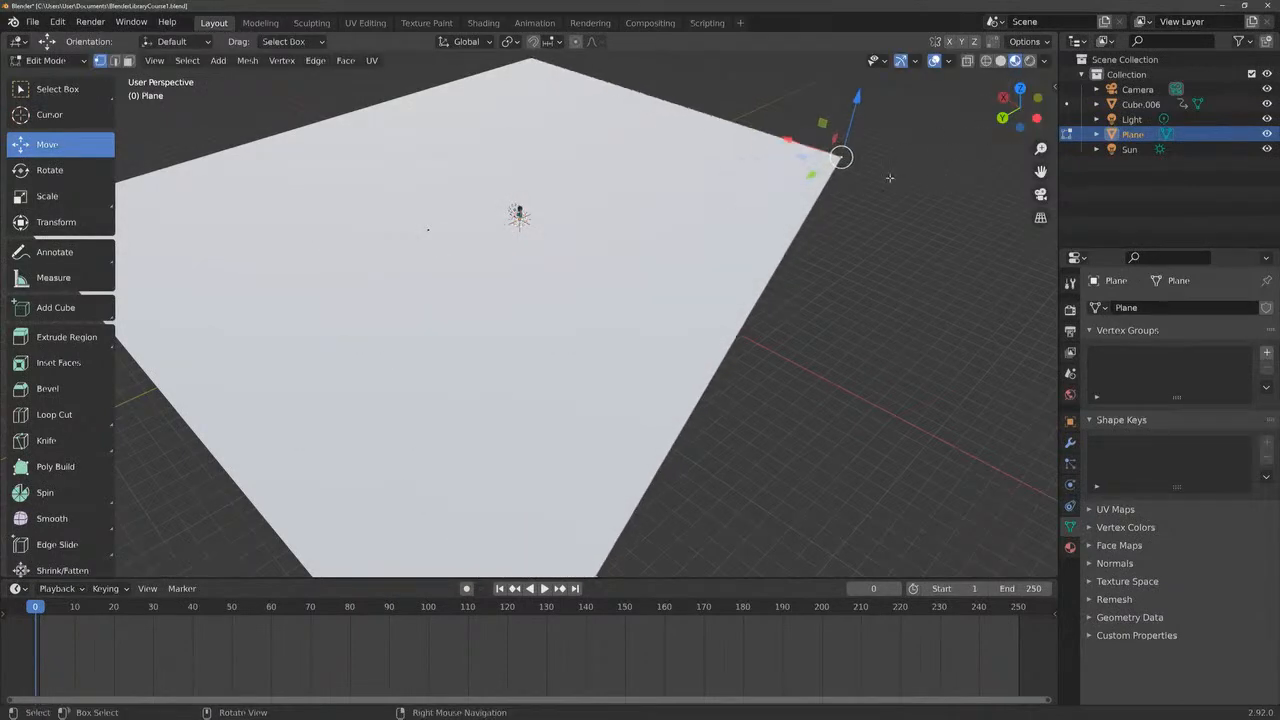
pyautogui.hotkey('ctrl', 'z')
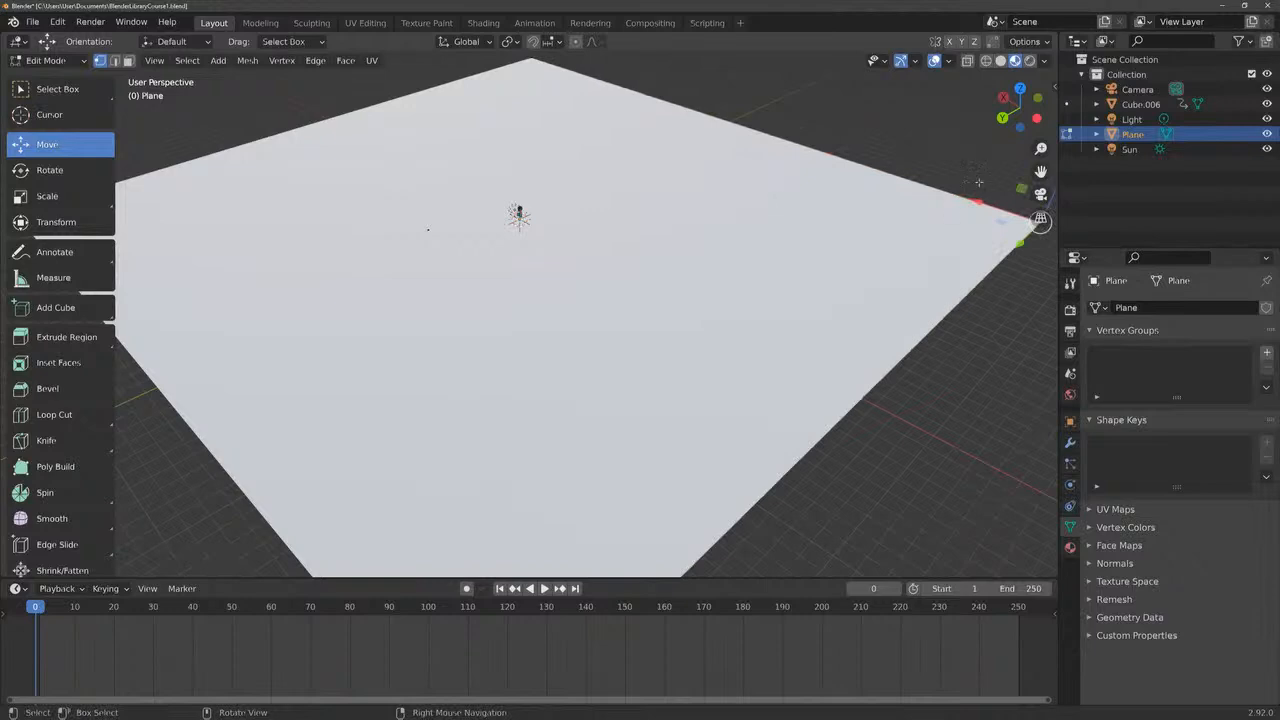
pyautogui.moveTo(1016, 104); pyautogui.dragTo(1024, 110)
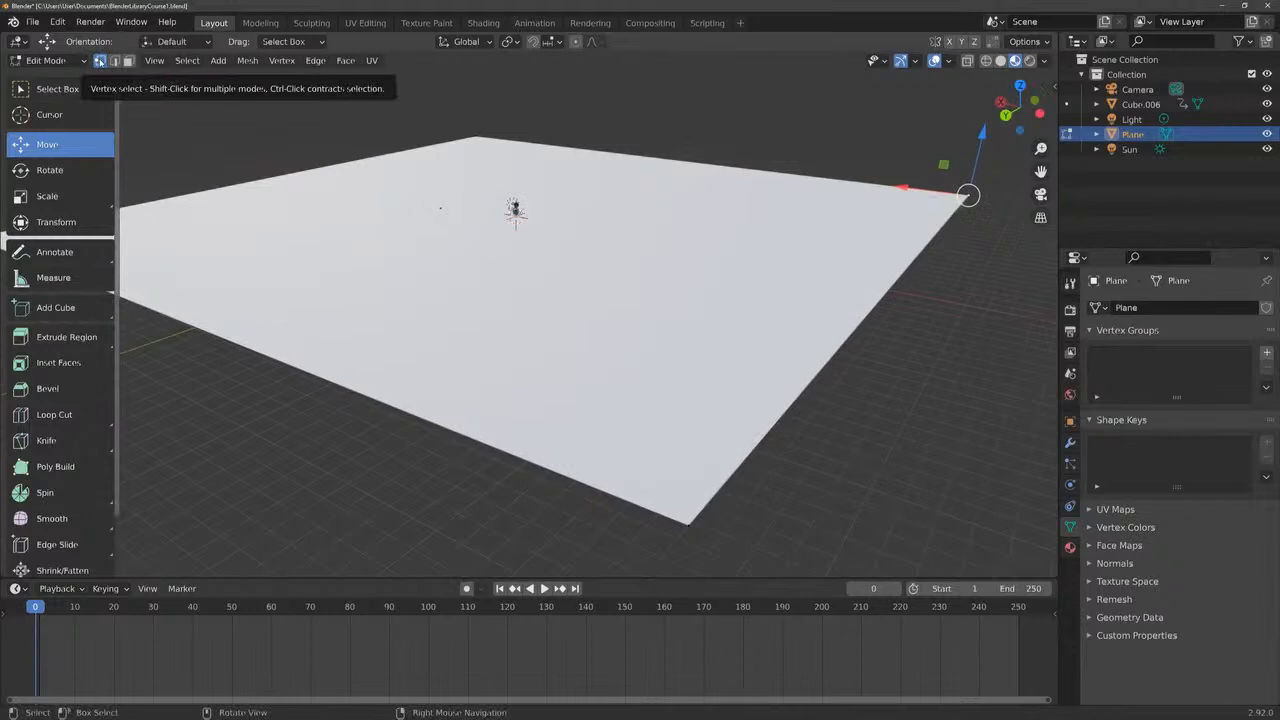
# Switch to edge selection and try moving one outer edge of the ground plane
pyautogui.click(114, 61)
pyautogui.click(368, 398)
pyautogui.moveTo(181, 326); pyautogui.dragTo(400, 185)
pyautogui.moveTo(280, 172); pyautogui.dragTo(181, 322)
# Select the ground plane's whole face in face selection and subdivide it twice
pyautogui.click(127, 60)
pyautogui.click(563, 309)
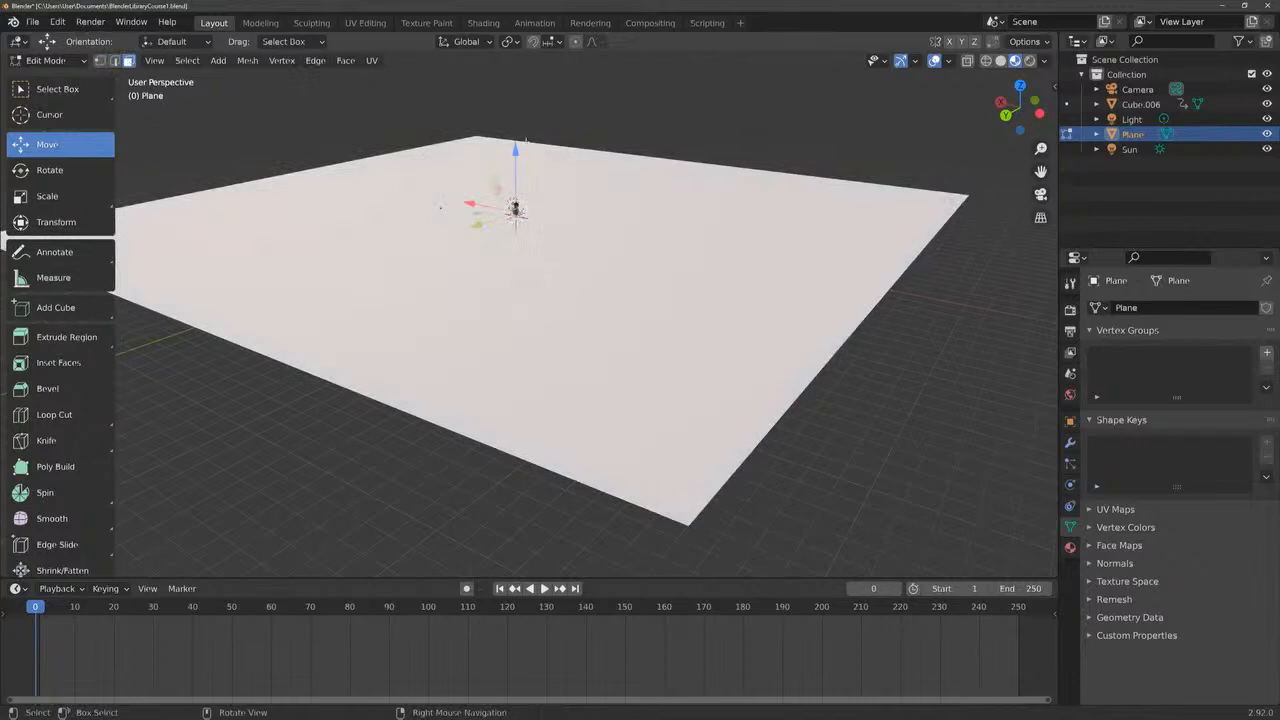
pyautogui.moveTo(530, 147); pyautogui.dragTo(480, 166)
pyautogui.click(315, 61)
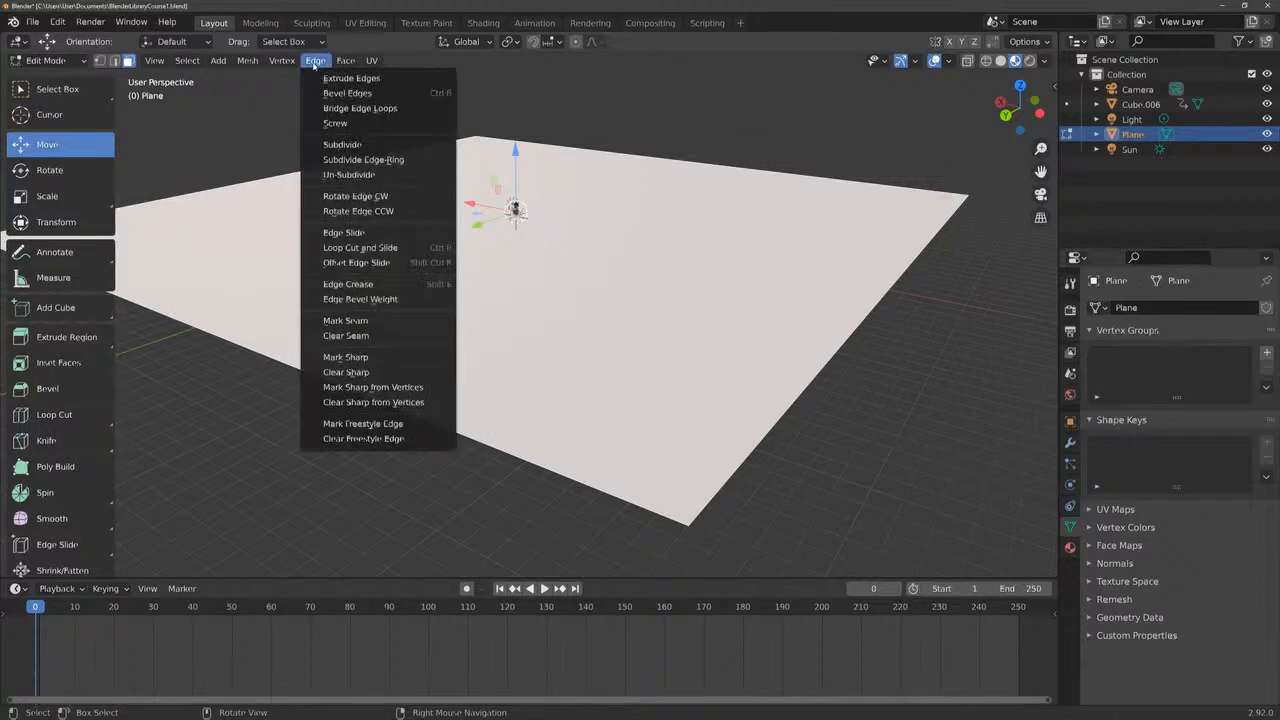
pyautogui.click(353, 146)
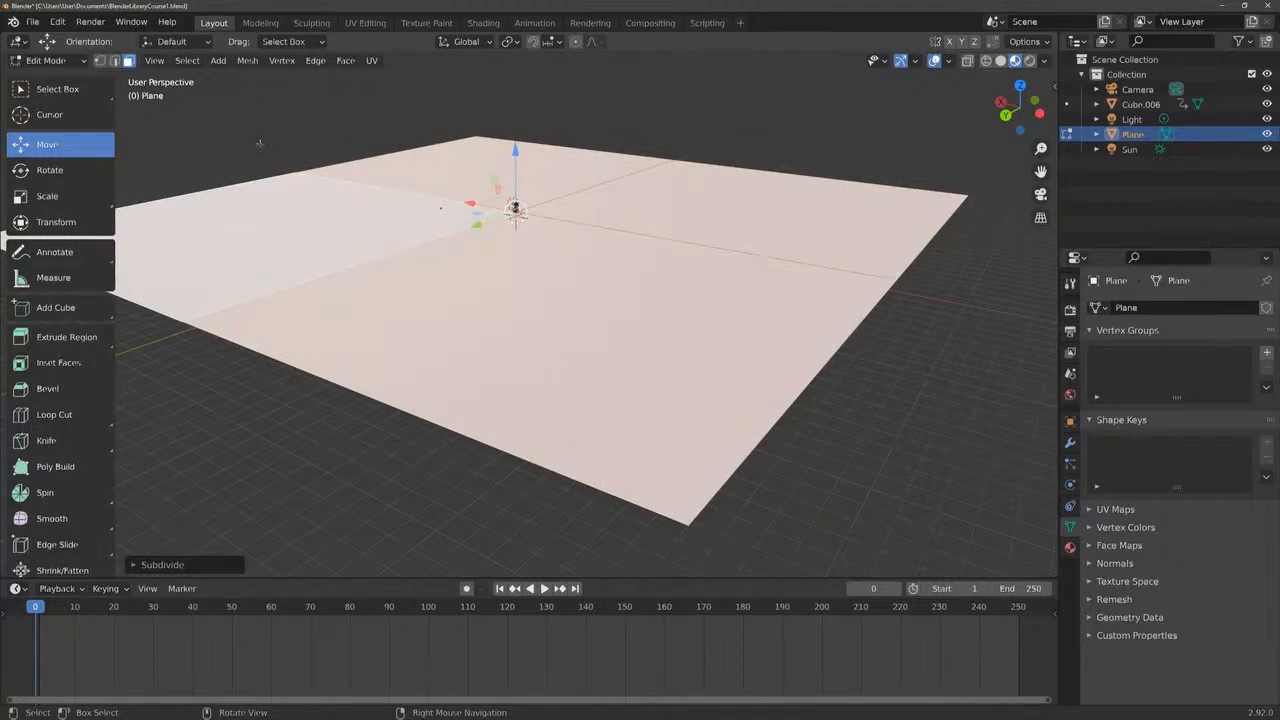
pyautogui.click(315, 60)
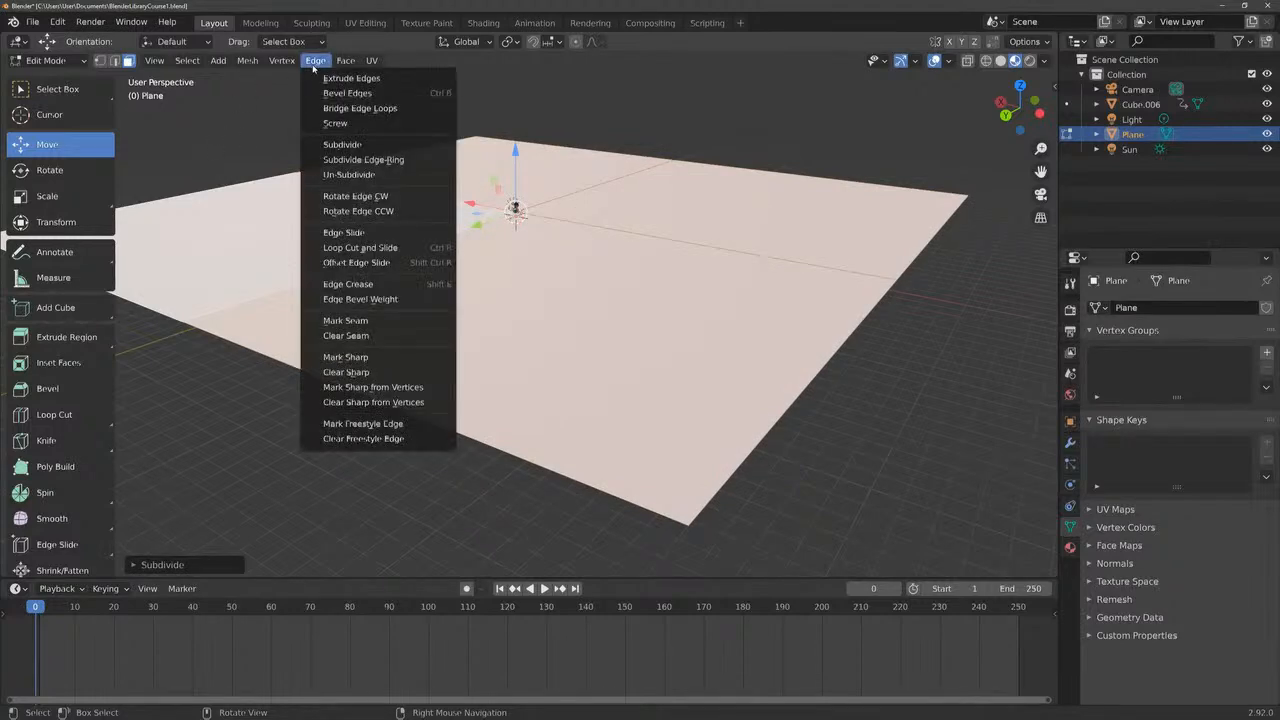
pyautogui.click(344, 146)
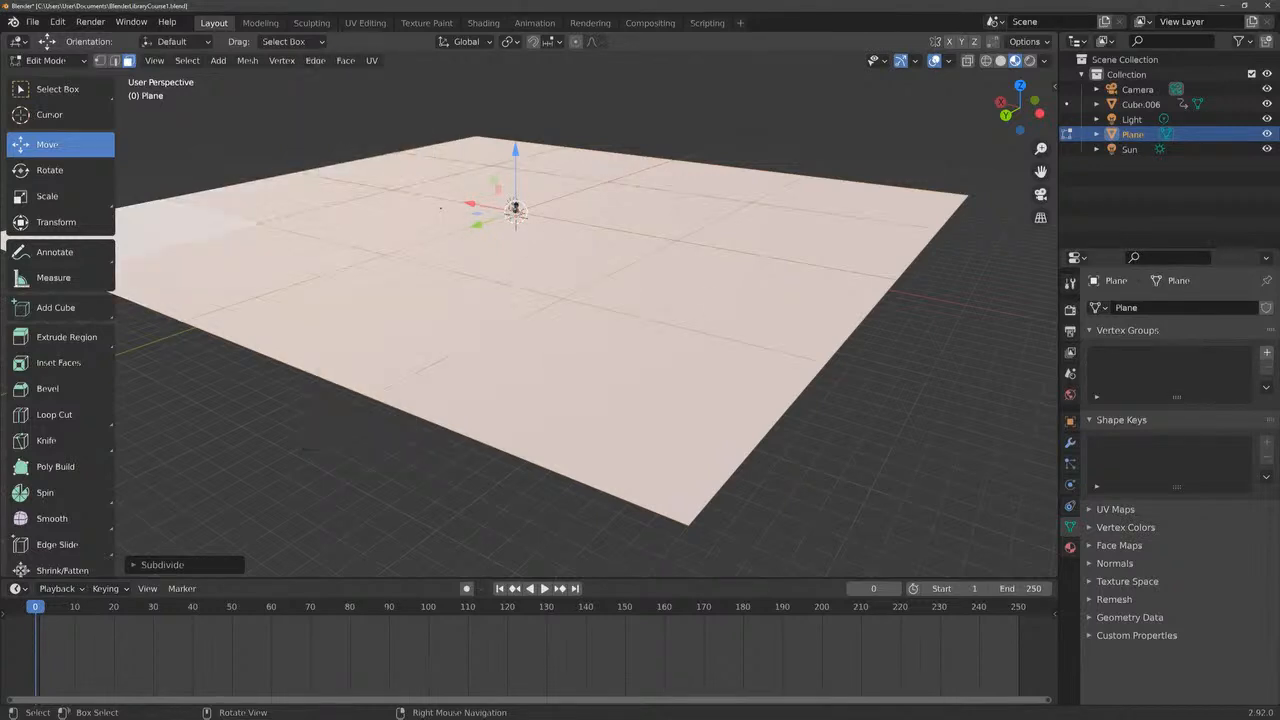
# Switch to vertex selection and try raising an inner vertex of the subdivided plane along the Z axis
pyautogui.click(99, 61)
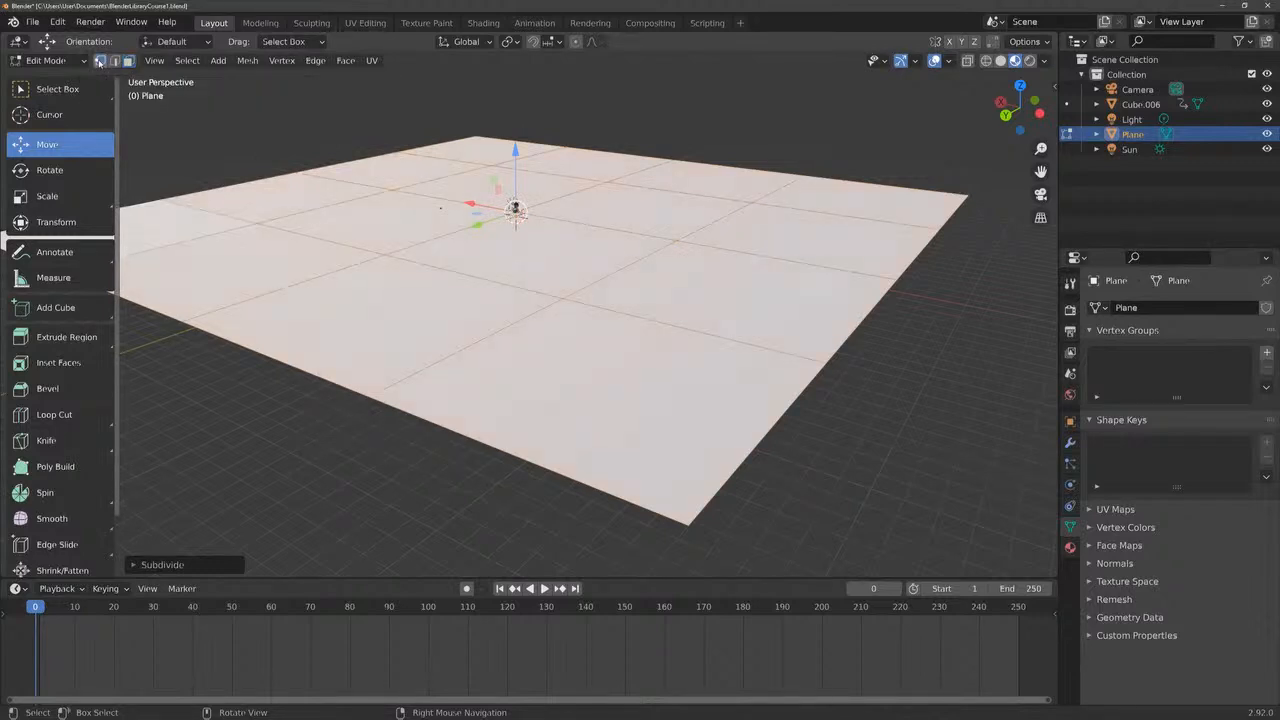
pyautogui.click(562, 298)
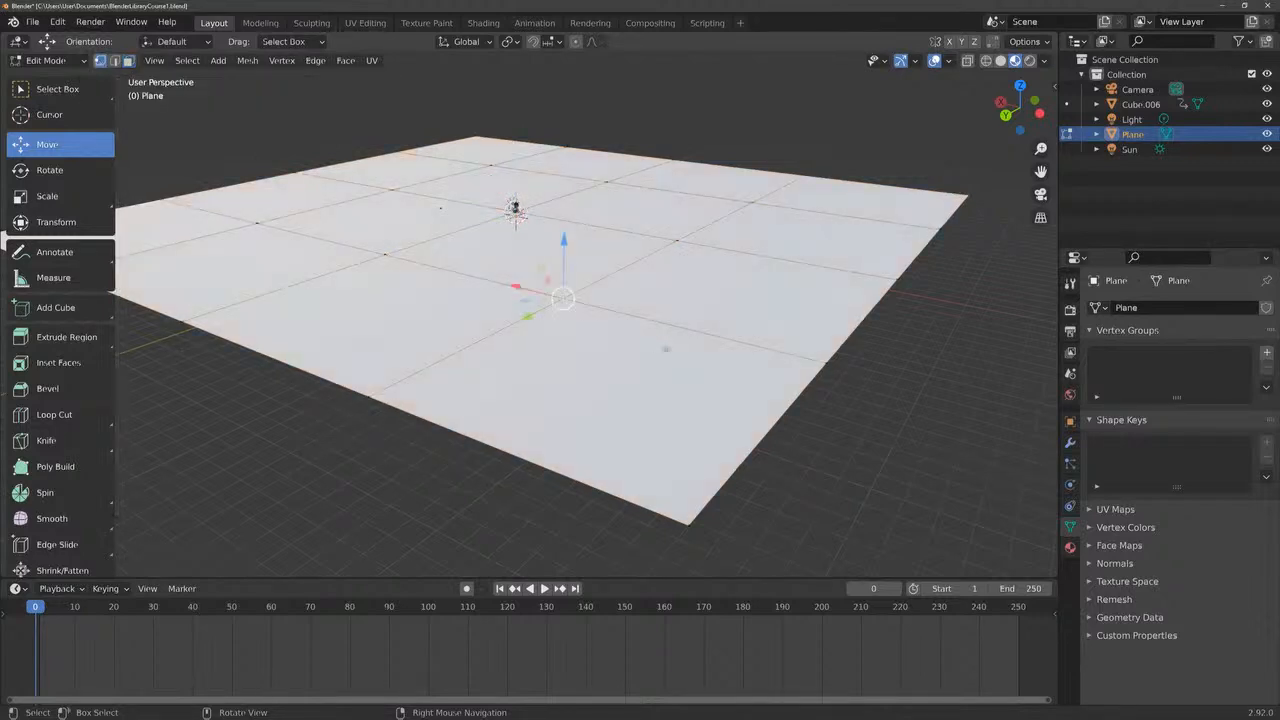
pyautogui.moveTo(563, 242); pyautogui.dragTo(573, 208)
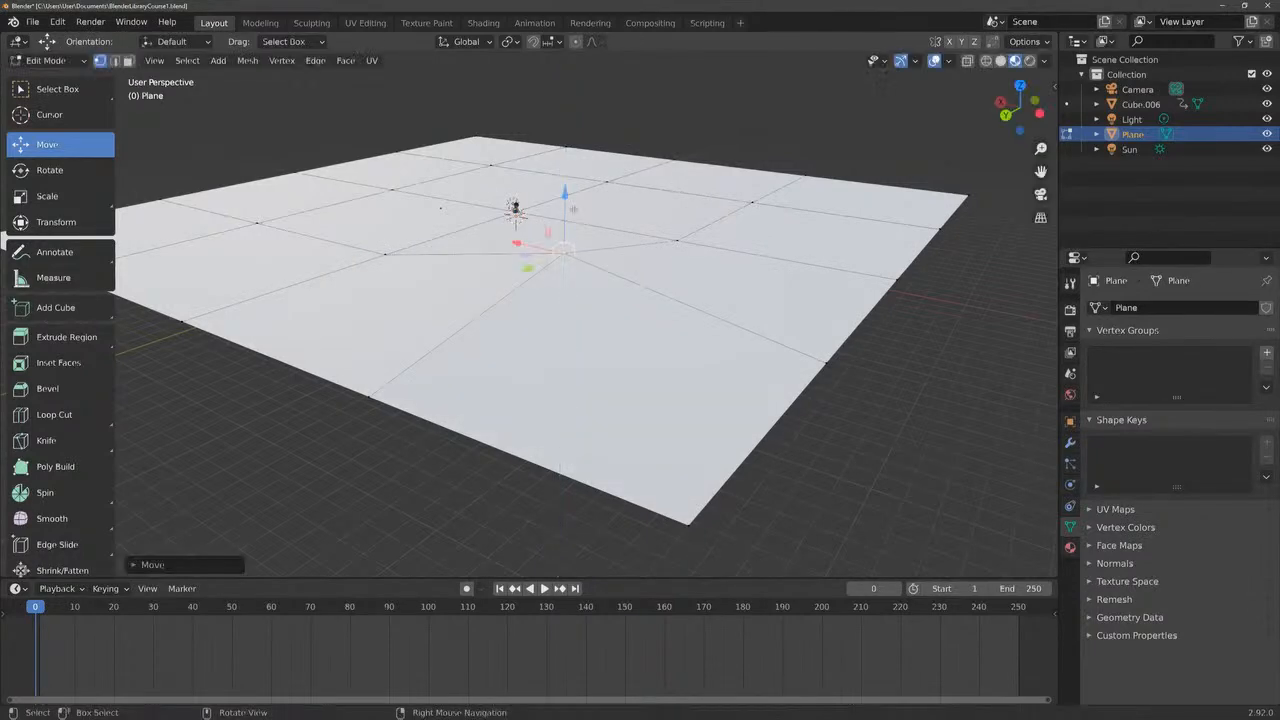
# Switch to edge selection and try raising an inner edge of the plane along the Z axis
pyautogui.click(114, 60)
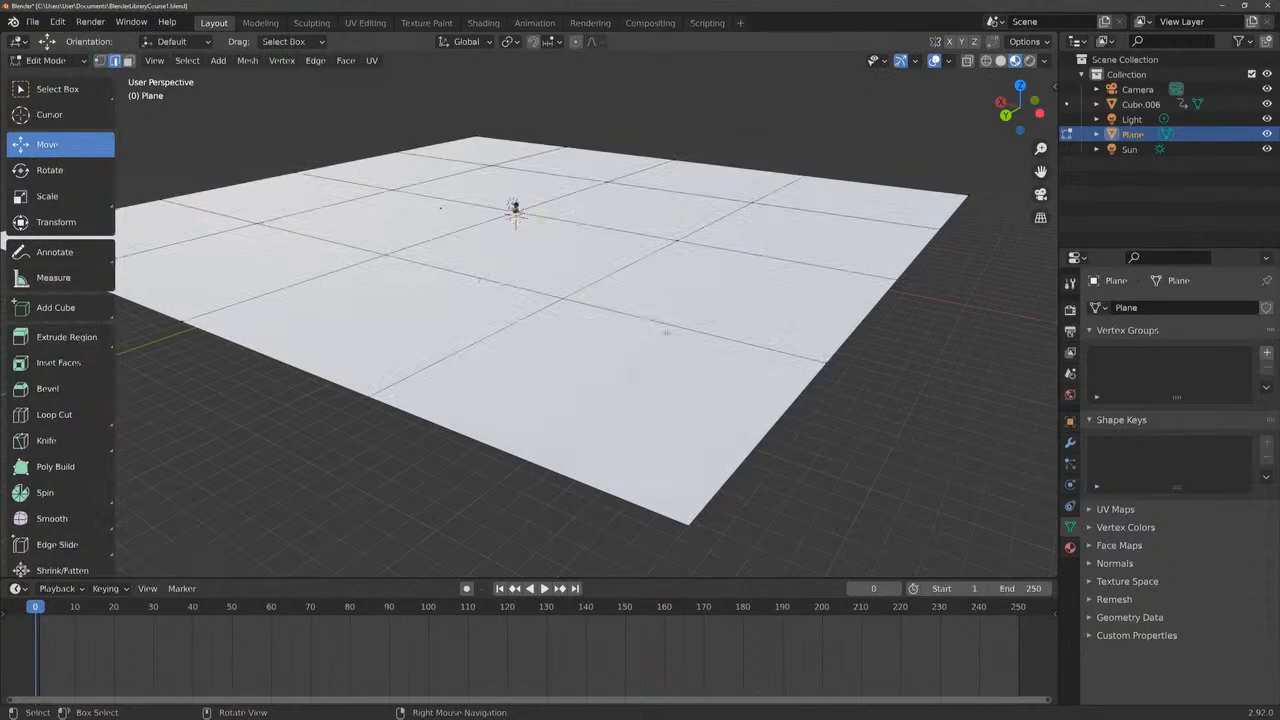
pyautogui.click(665, 331)
pyautogui.press('g')
pyautogui.press('z')
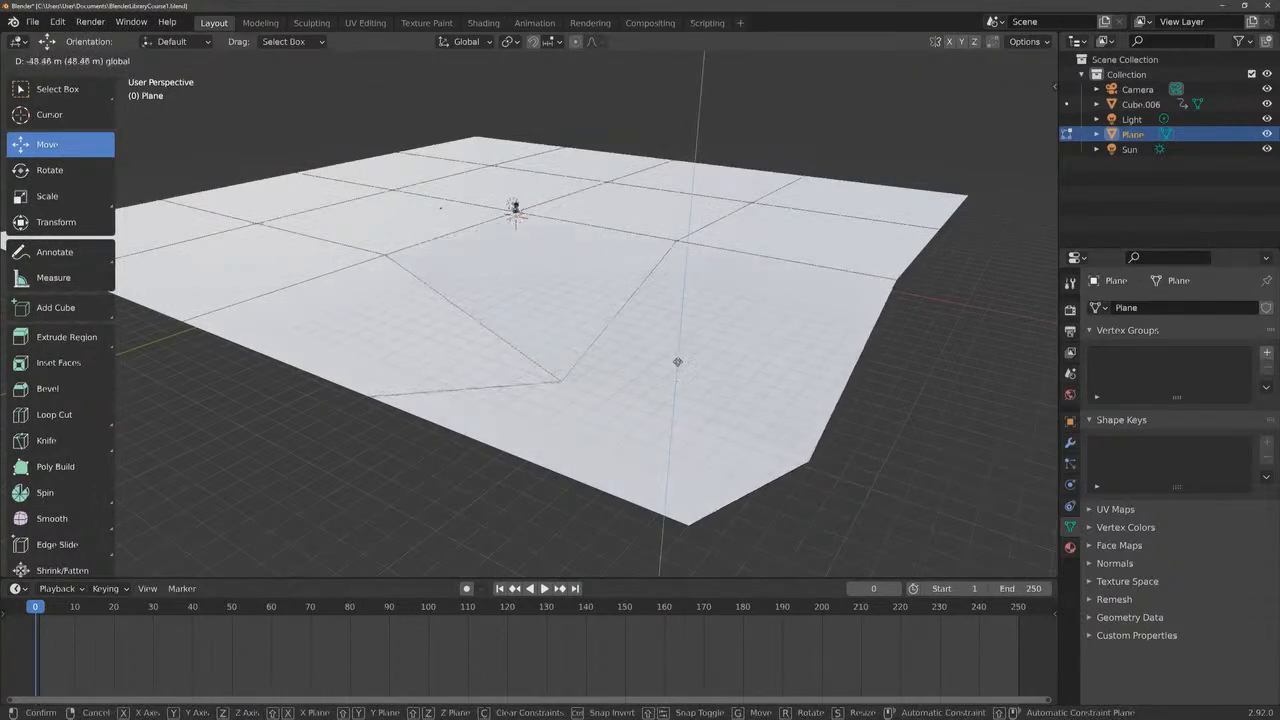
pyautogui.moveTo(668, 256); pyautogui.dragTo(666, 207)
# Try scaling and rotating the raised edge, undo the edge changes and return to the Move tool
pyautogui.click(86, 195)
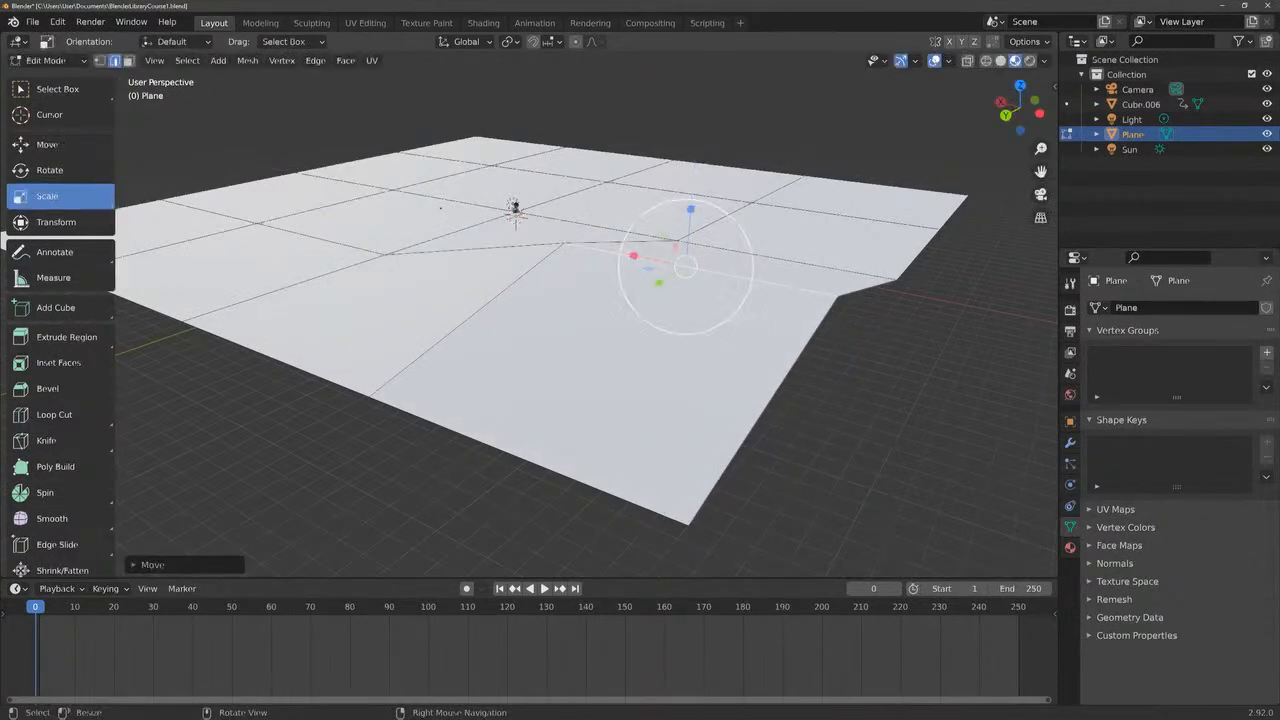
pyautogui.moveTo(737, 251); pyautogui.dragTo(840, 225)
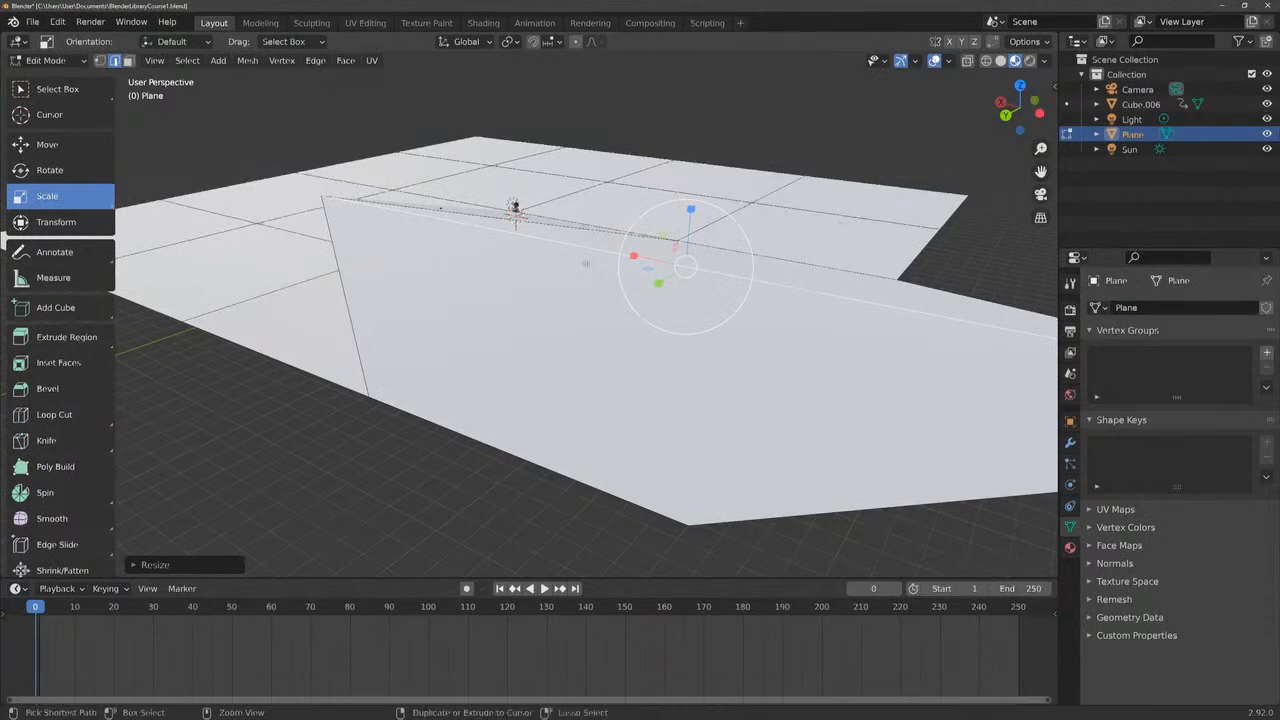
pyautogui.hotkey('ctrl', 'z')
pyautogui.click(50, 170)
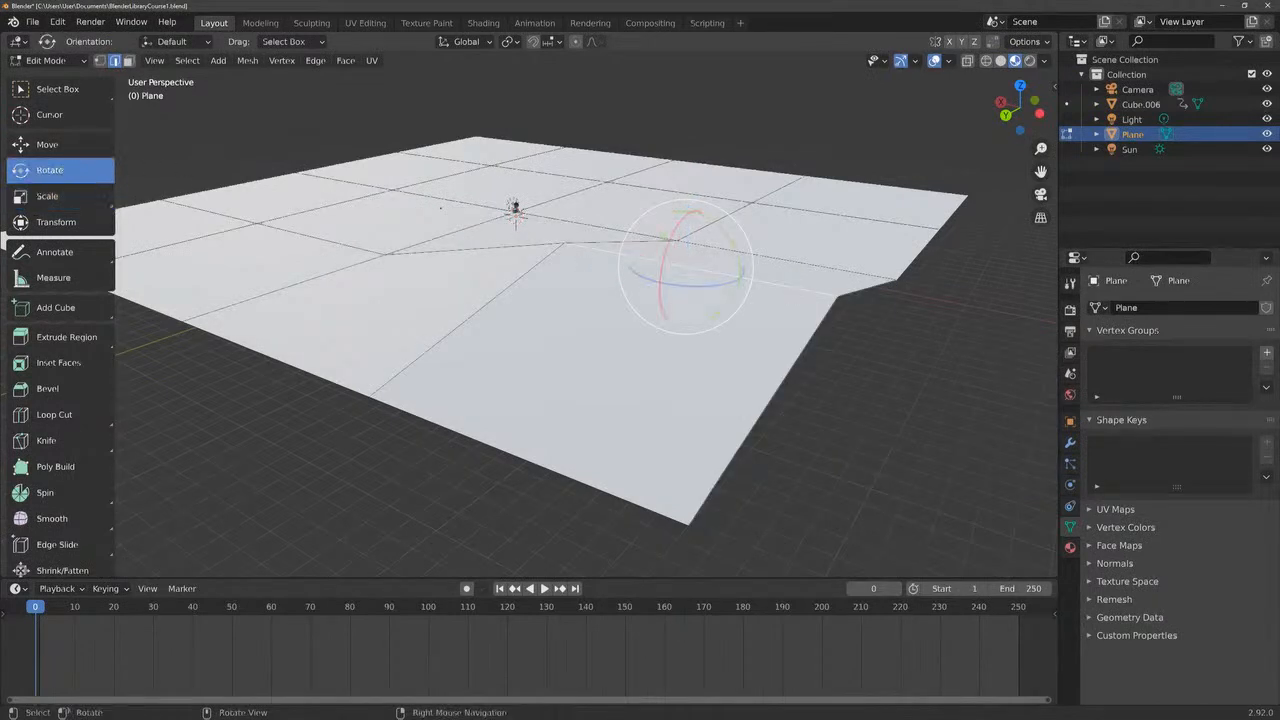
pyautogui.moveTo(692, 286); pyautogui.dragTo(792, 291)
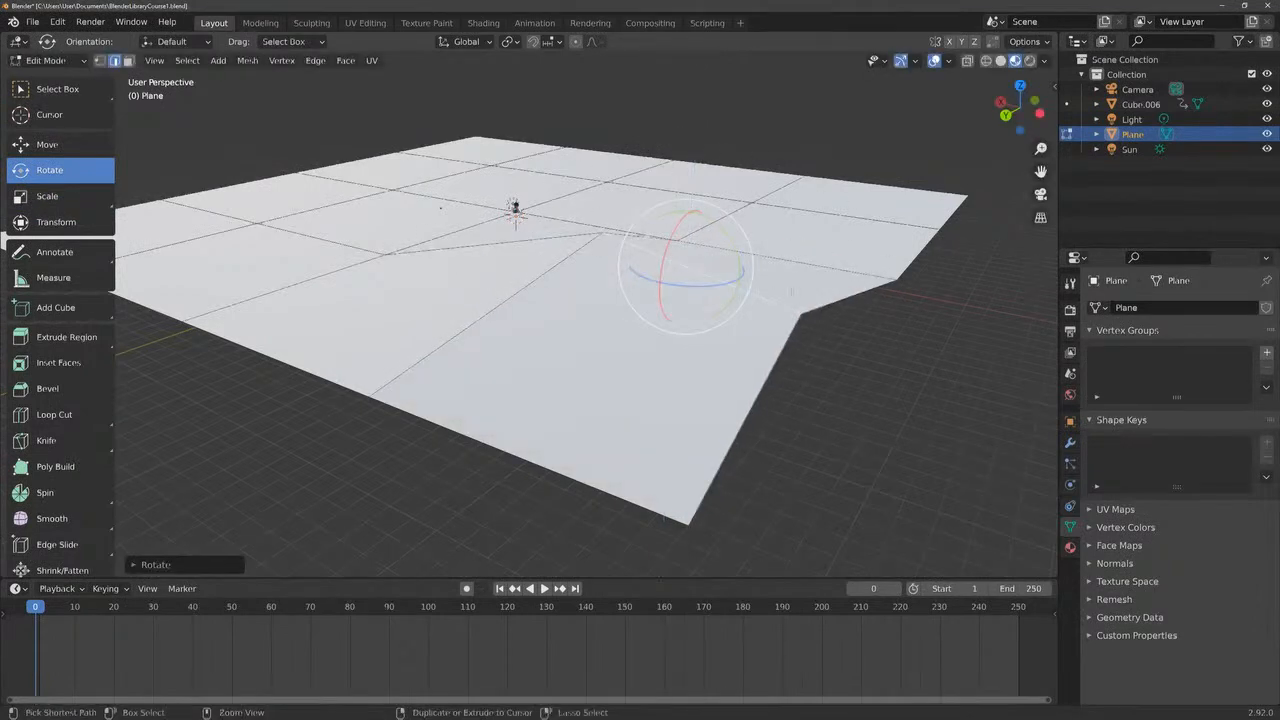
pyautogui.hotkey('ctrl', 'z')
pyautogui.click(50, 146)
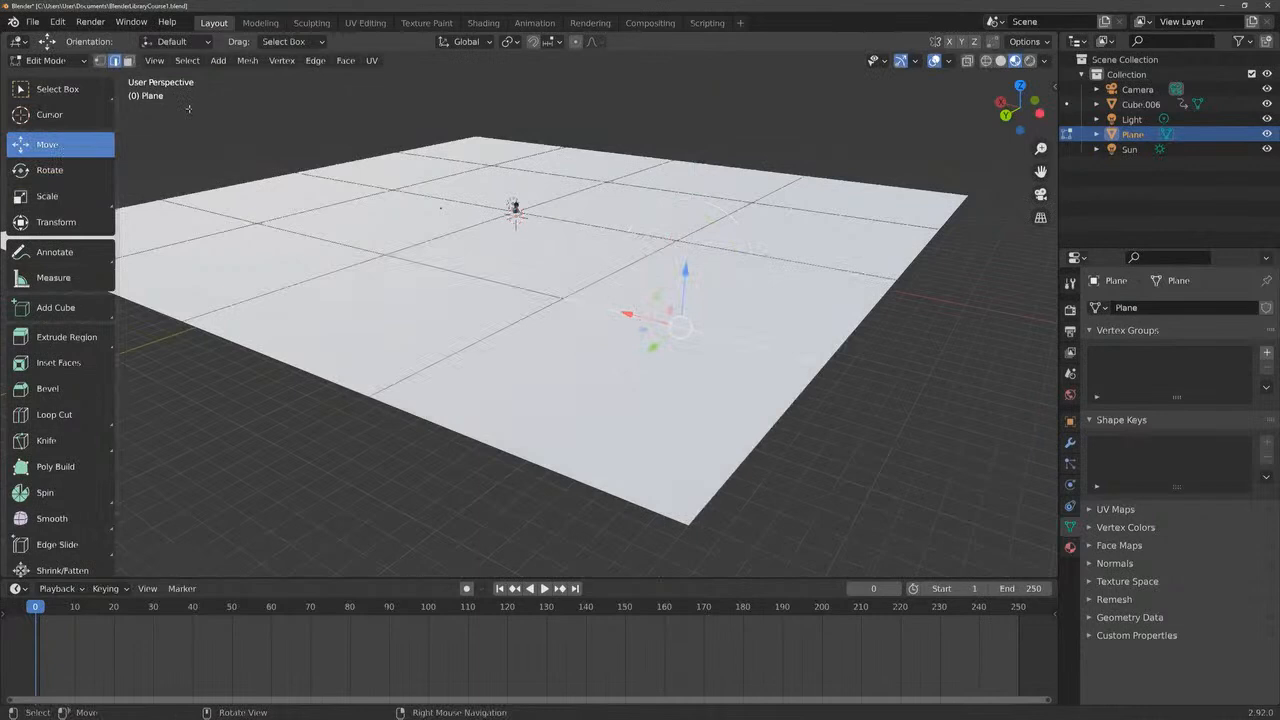
# Switch to face selection, try lowering one inner face and raising another along Z, and undo both moves
pyautogui.click(128, 61)
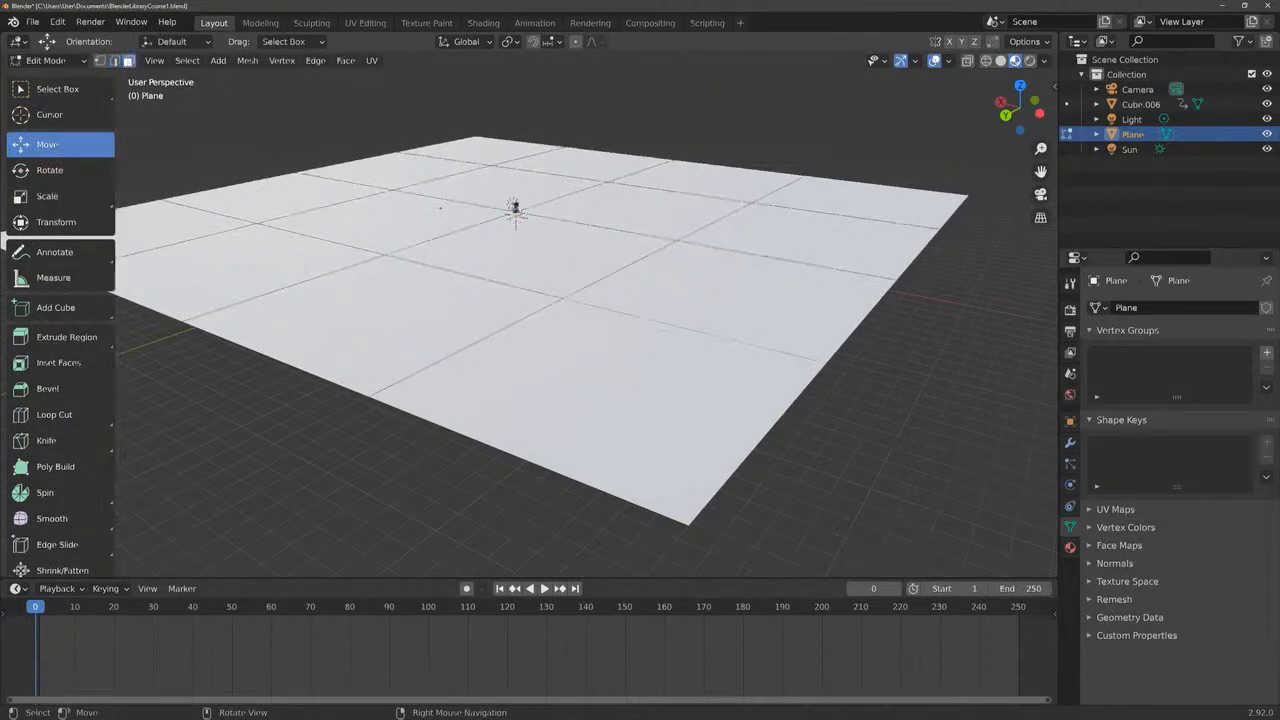
pyautogui.click(384, 212)
pyautogui.moveTo(386, 166); pyautogui.dragTo(384, 214)
pyautogui.click(790, 206)
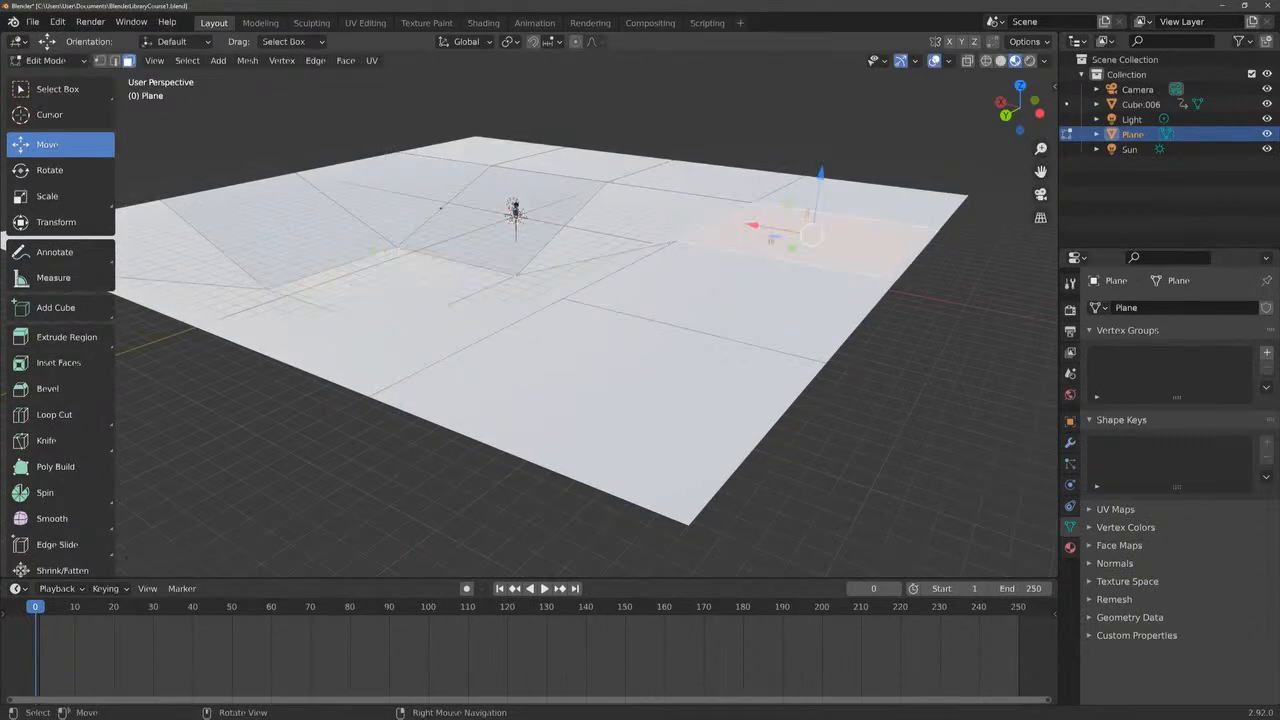
pyautogui.moveTo(822, 174); pyautogui.dragTo(808, 109)
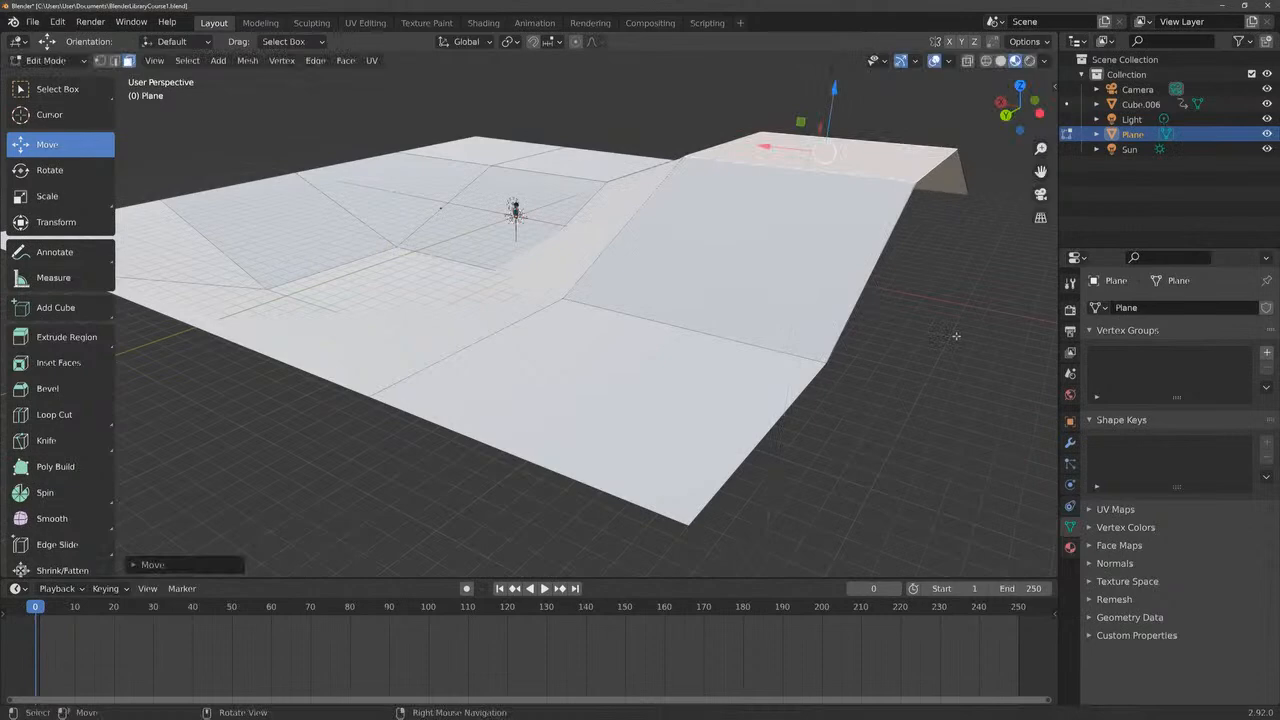
pyautogui.hotkey('ctrl', 'z')
pyautogui.hotkey('ctrl', 'z')
pyautogui.hotkey('ctrl', 'z')
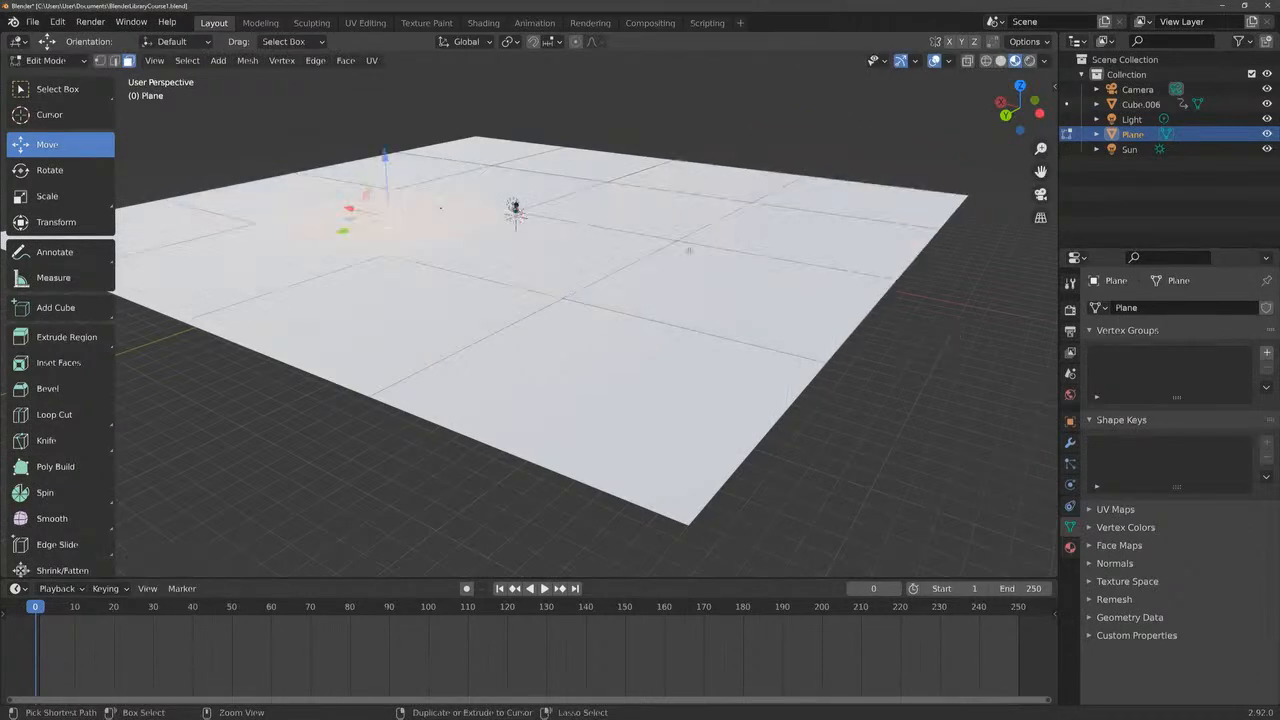
# Deselect all of the plane's faces and try the Subdivide operation with nothing selected
pyautogui.click(595, 117)
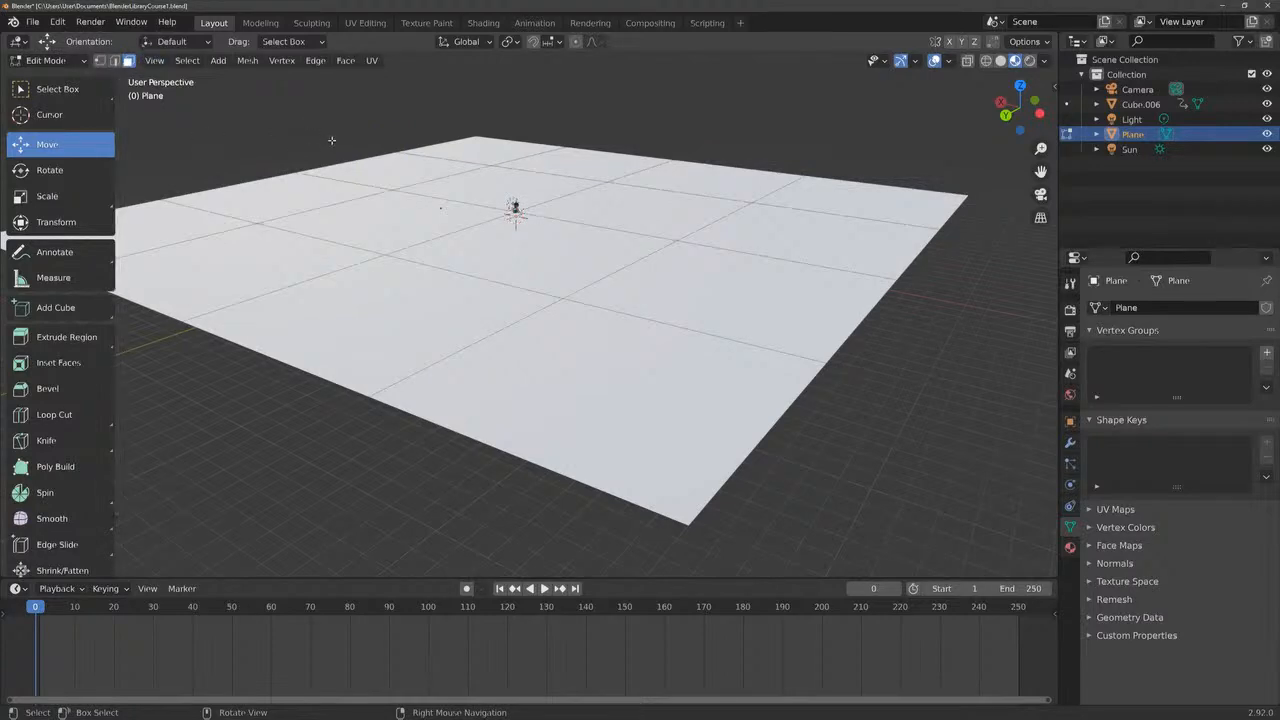
pyautogui.click(315, 60)
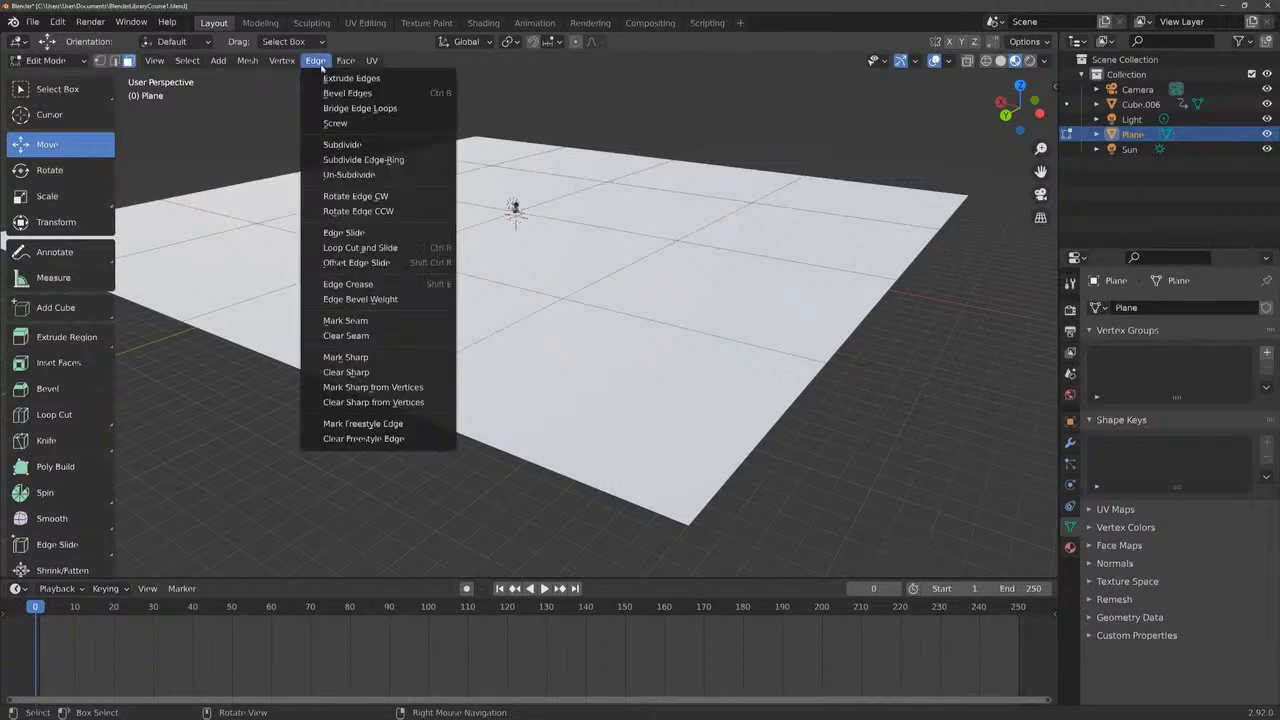
pyautogui.click(348, 144)
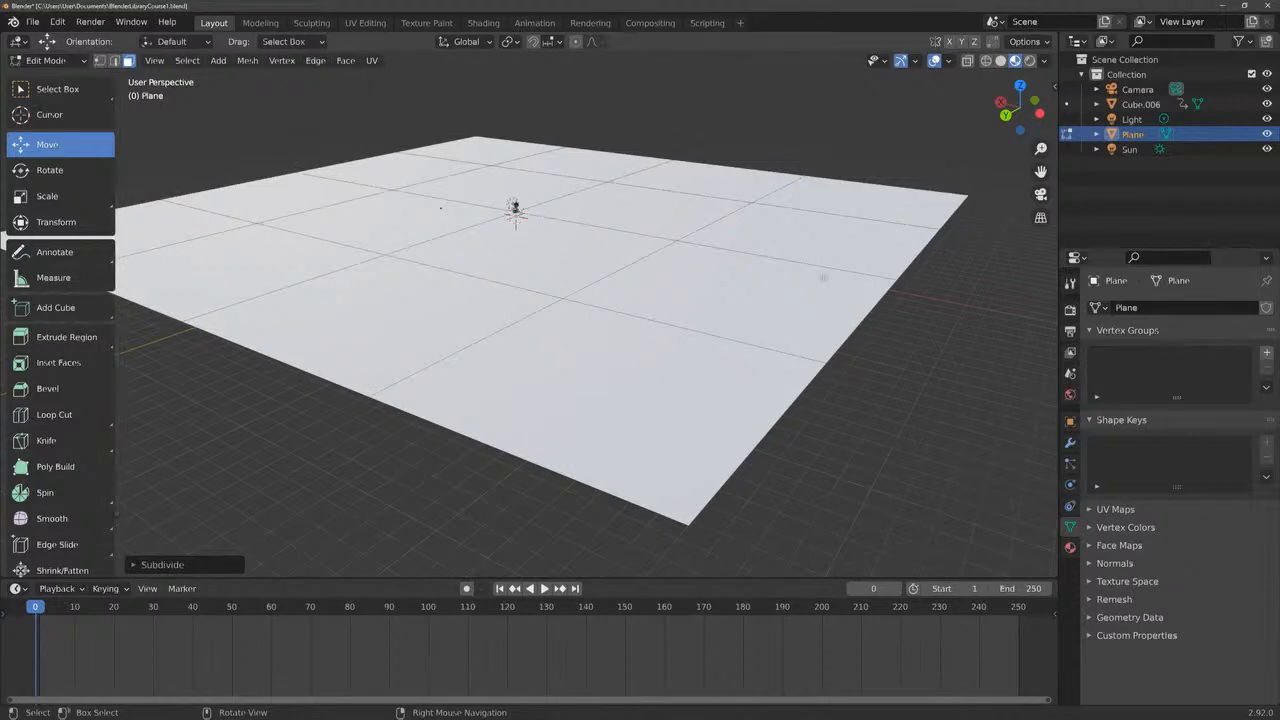
# Box-select the ground plane's faces and subdivide them once more
pyautogui.moveTo(982, 125); pyautogui.dragTo(76, 495)
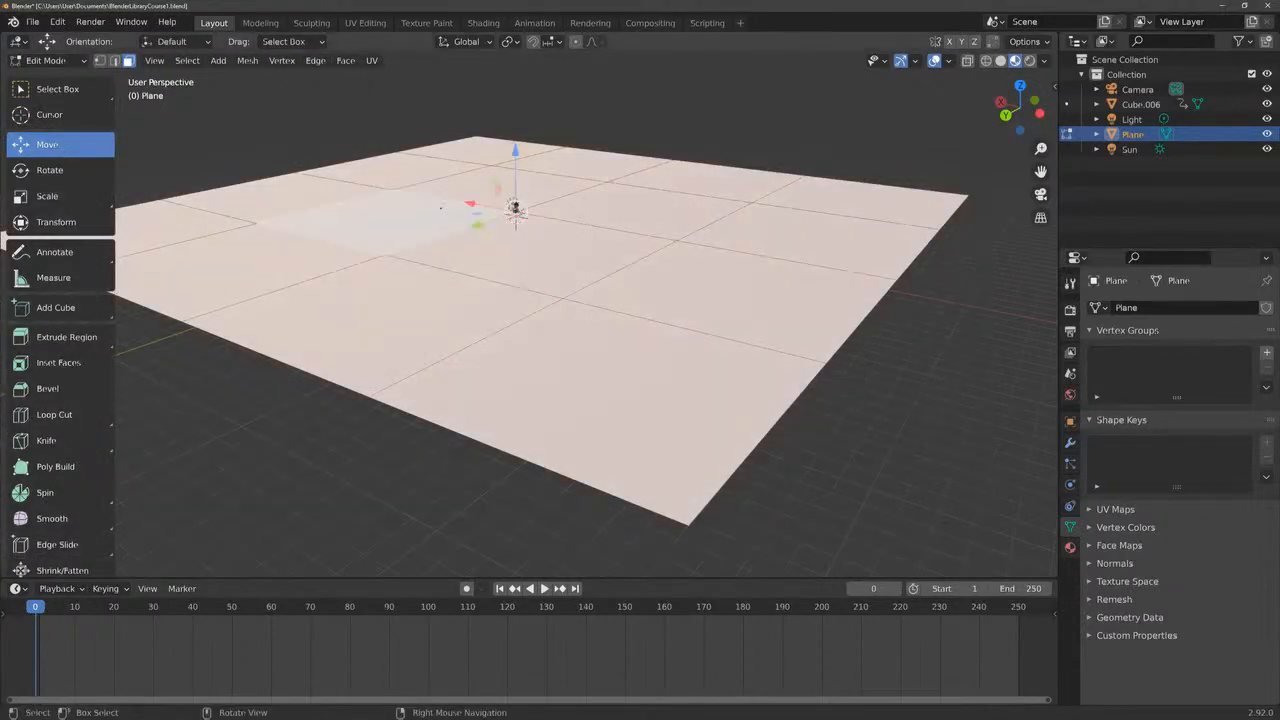
pyautogui.click(315, 60)
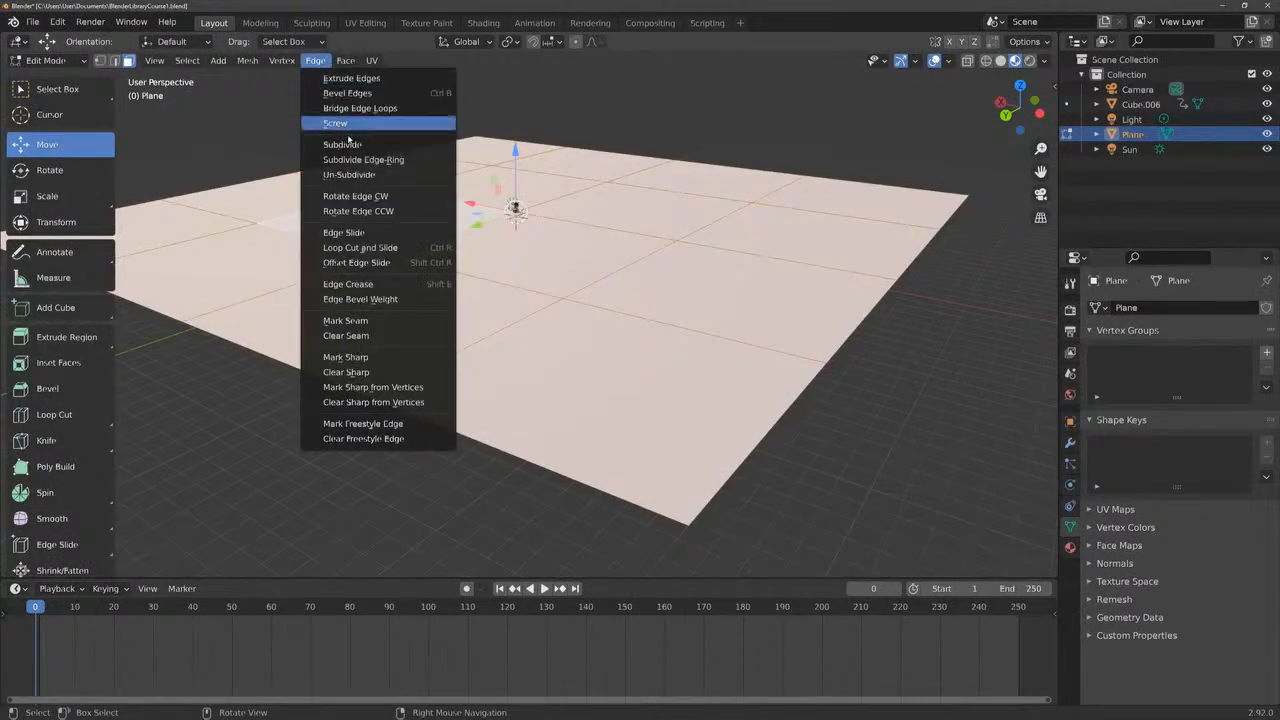
pyautogui.click(343, 145)
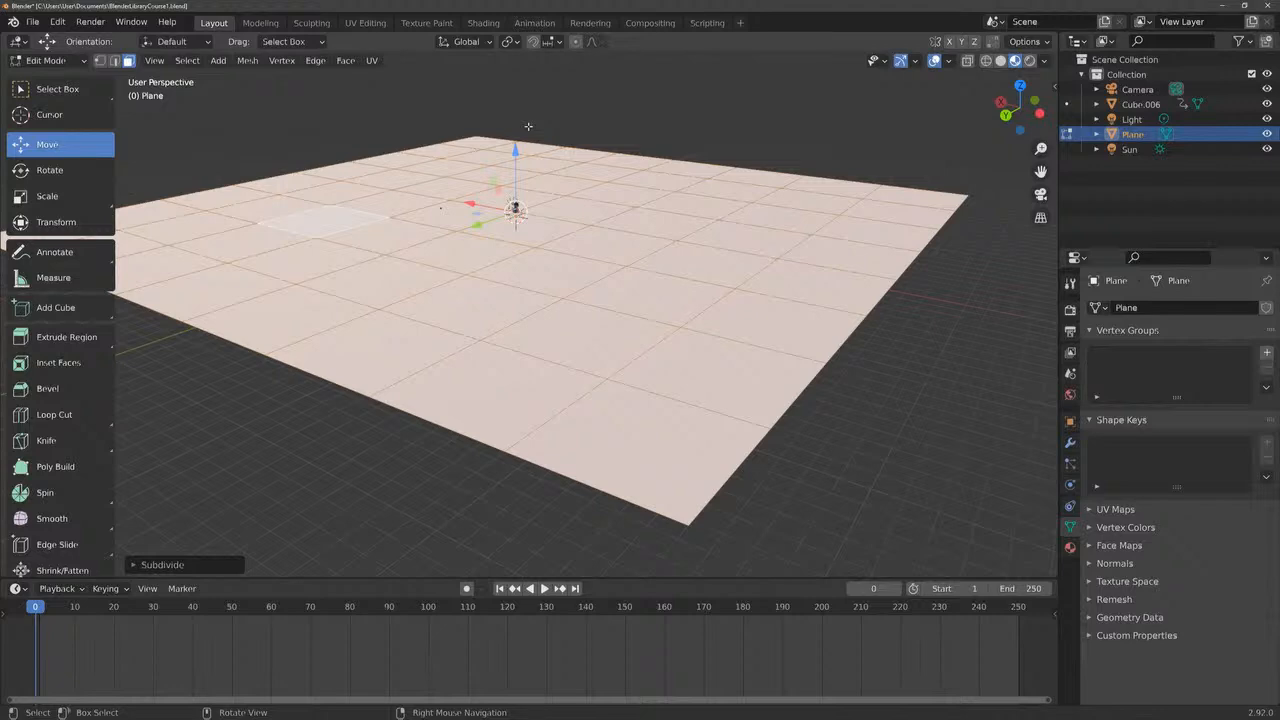
# Undo the ground plane's mesh subdivisions back to a single face and return to Object Mode
pyautogui.hotkey('ctrl', 'z')
pyautogui.hotkey('ctrl', 'z')
pyautogui.hotkey('ctrl', 'z')
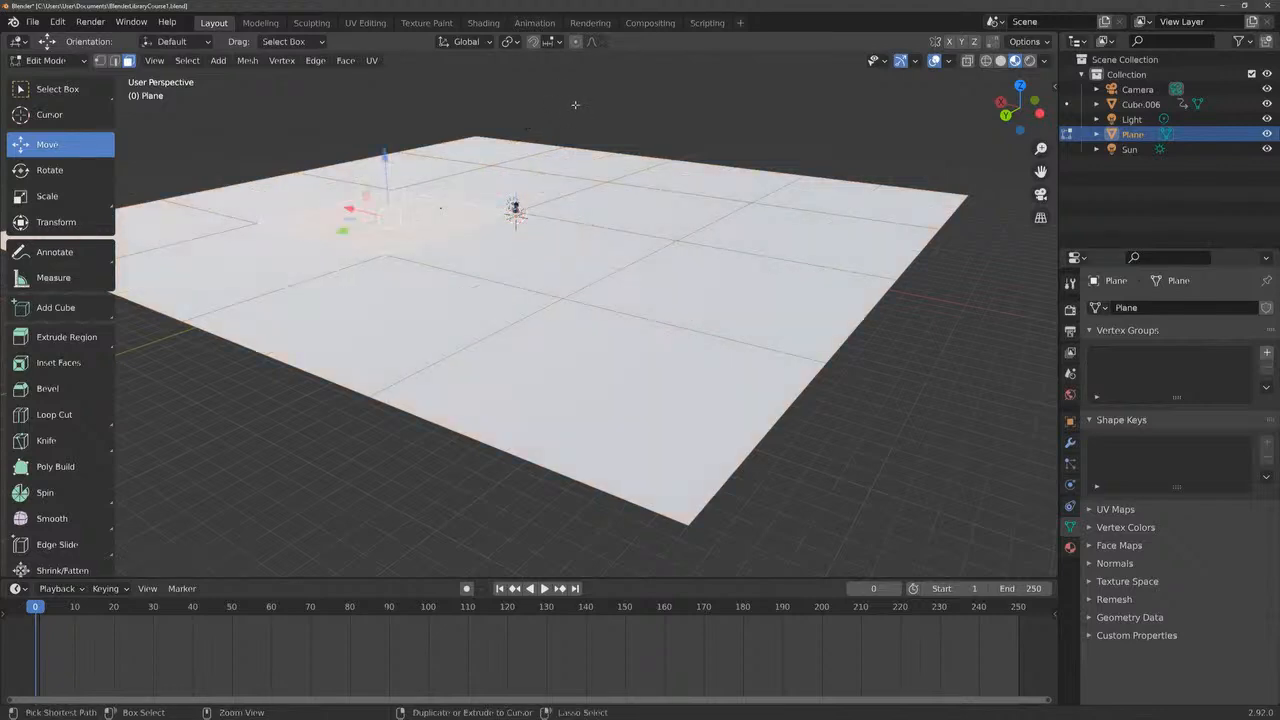
pyautogui.press('3')
pyautogui.press('a')
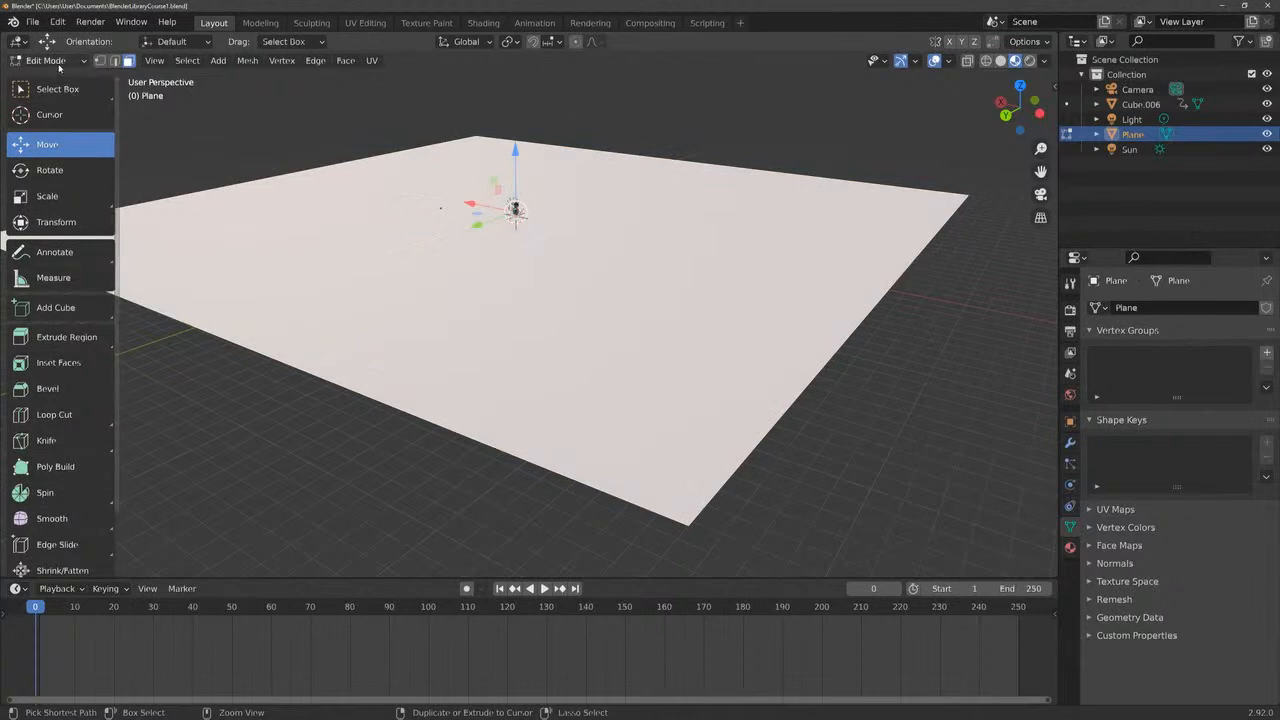
pyautogui.click(59, 62)
pyautogui.click(50, 81)
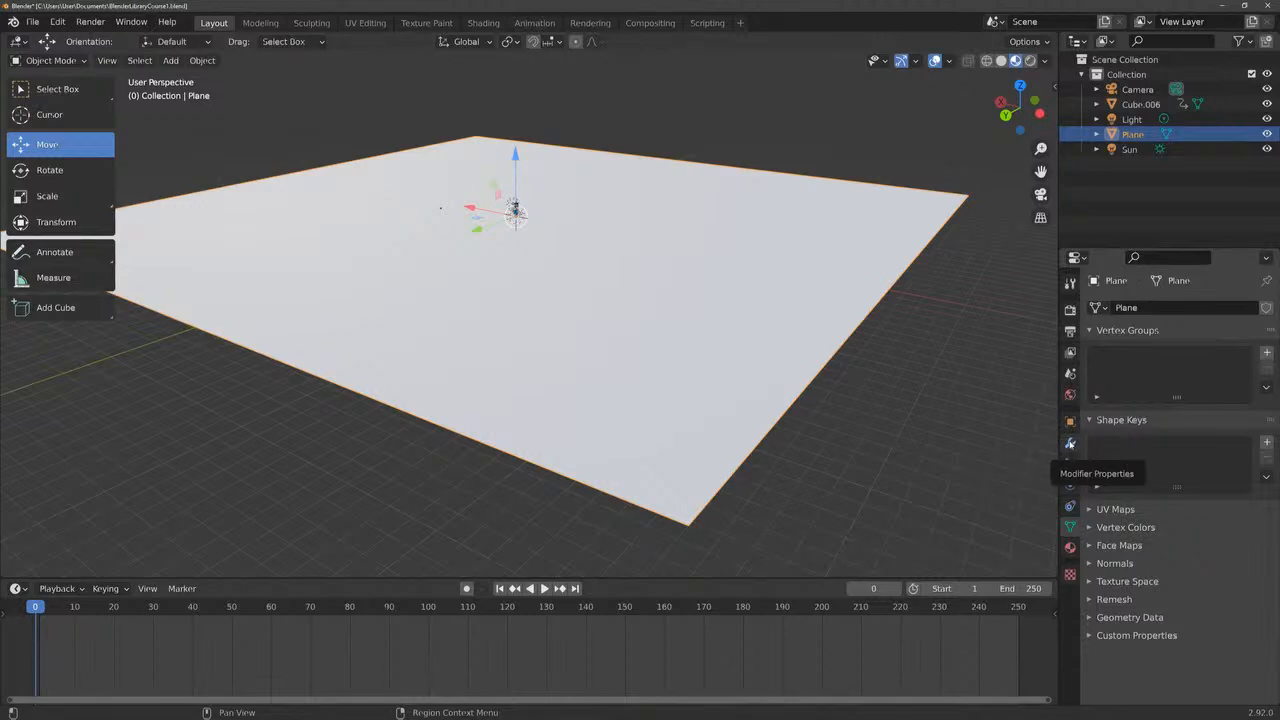
# Add a Subdivision Surface modifier to the ground plane
pyautogui.click(1070, 443)
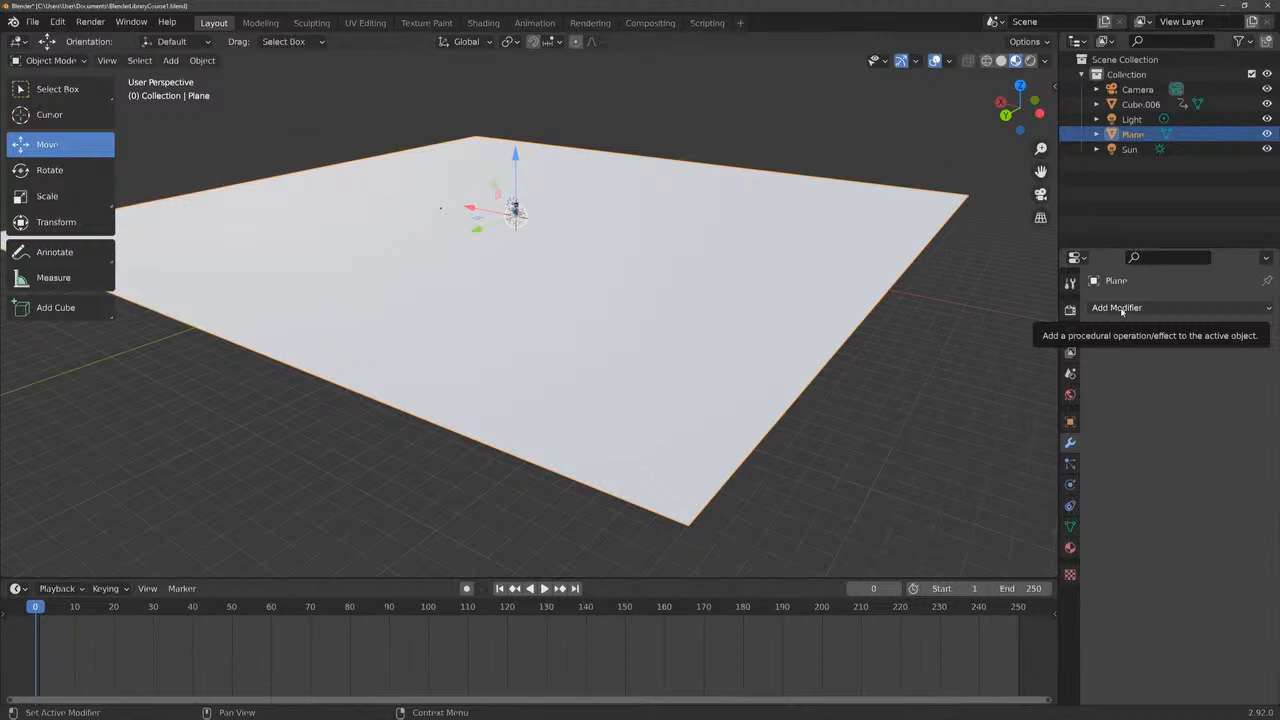
pyautogui.click(1122, 310)
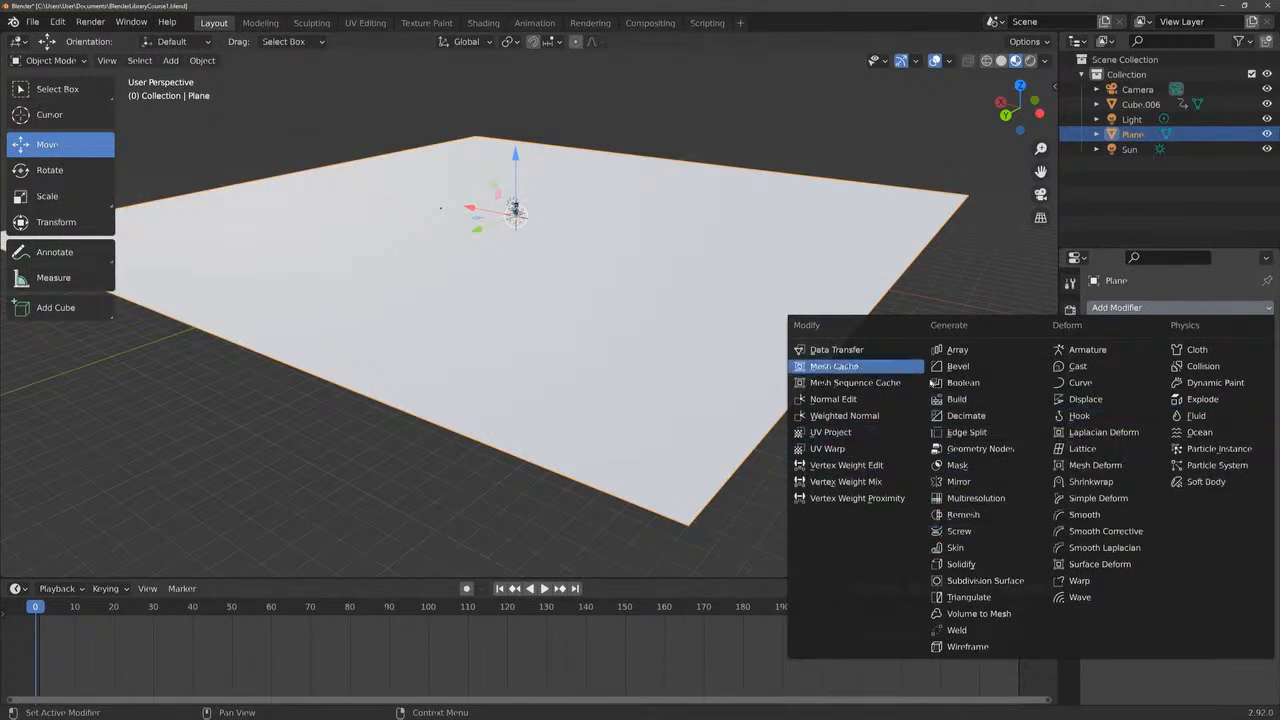
pyautogui.press('Escape')
pyautogui.click(1112, 308)
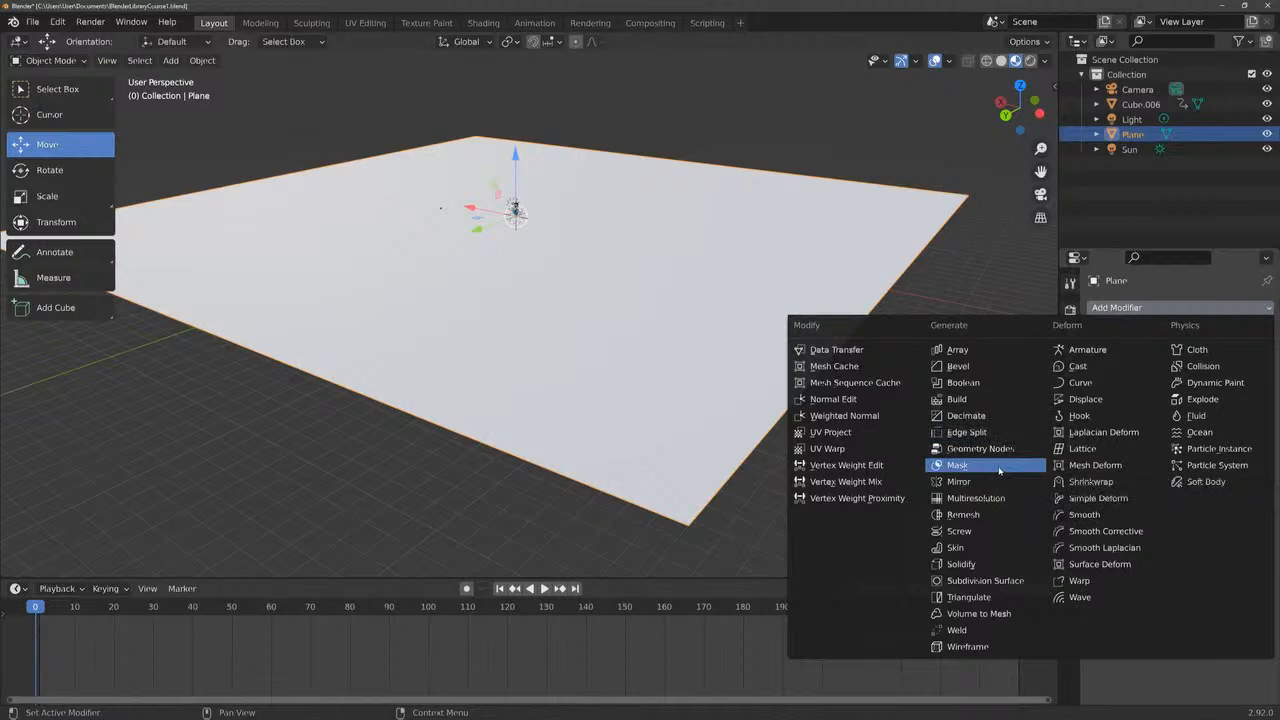
pyautogui.click(980, 581)
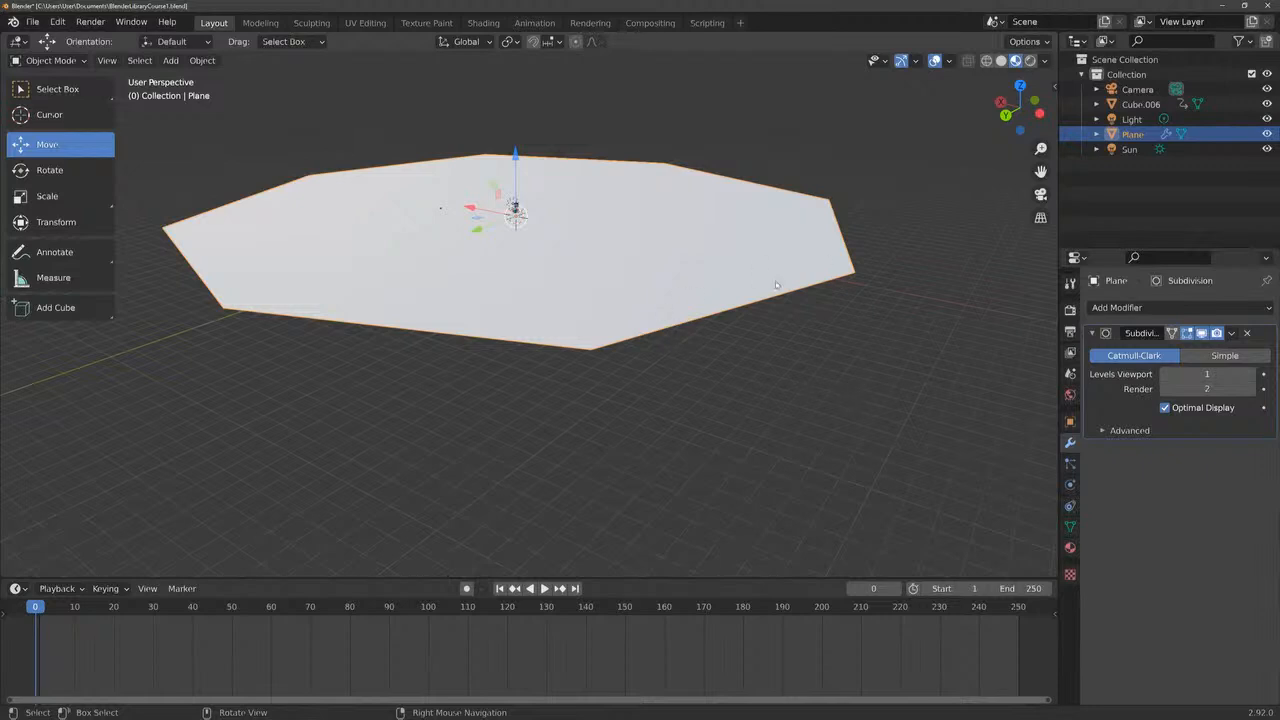
# Set the Subdivision modifier's viewport levels to 5 and its type to Simple
pyautogui.click(1250, 375)
pyautogui.click(1250, 375)
pyautogui.click(1250, 375)
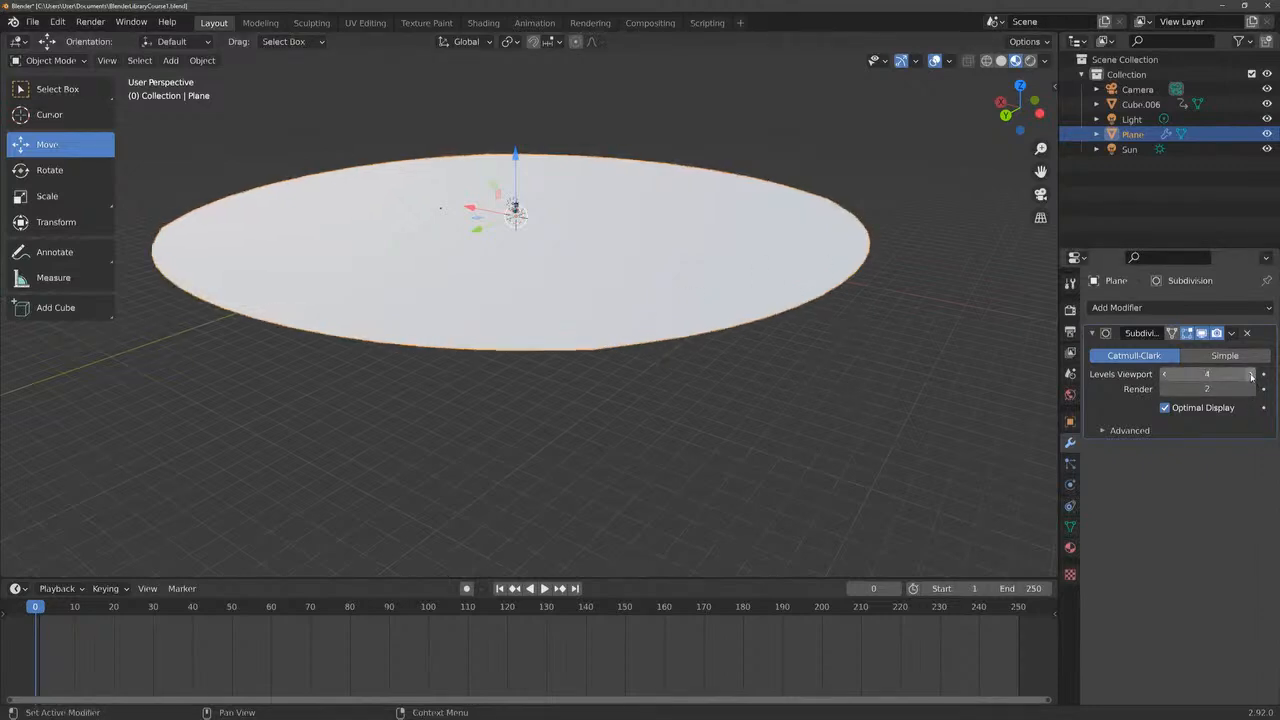
pyautogui.click(1250, 375)
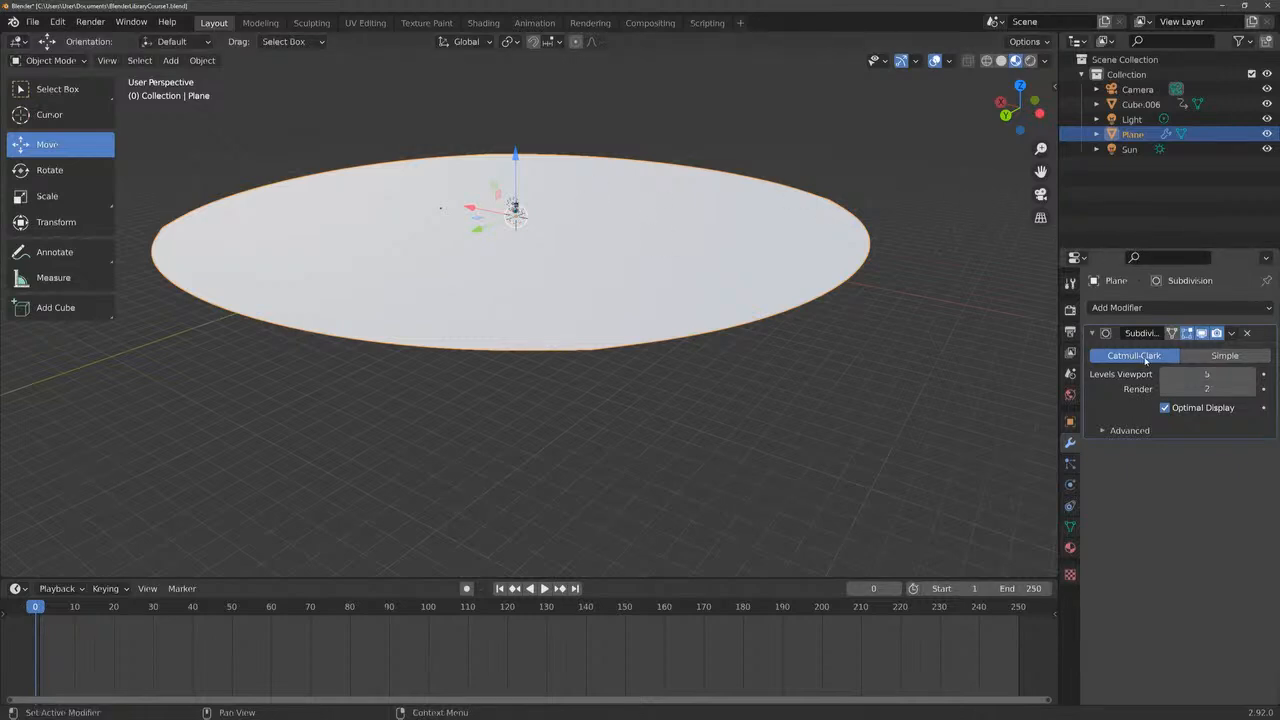
pyautogui.click(1222, 356)
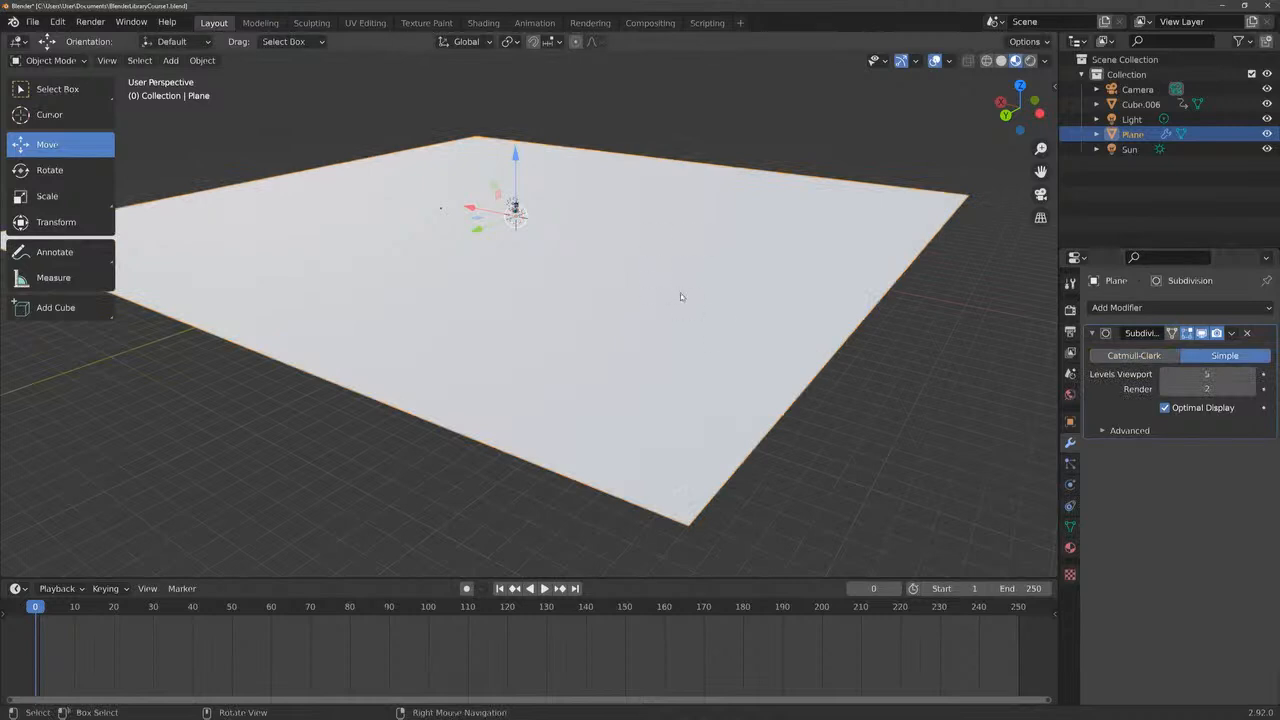
# Try applying the Subdivision modifier, check the plane's dense mesh in Edit Mode, and undo the application
pyautogui.scroll(2, 680, 296)
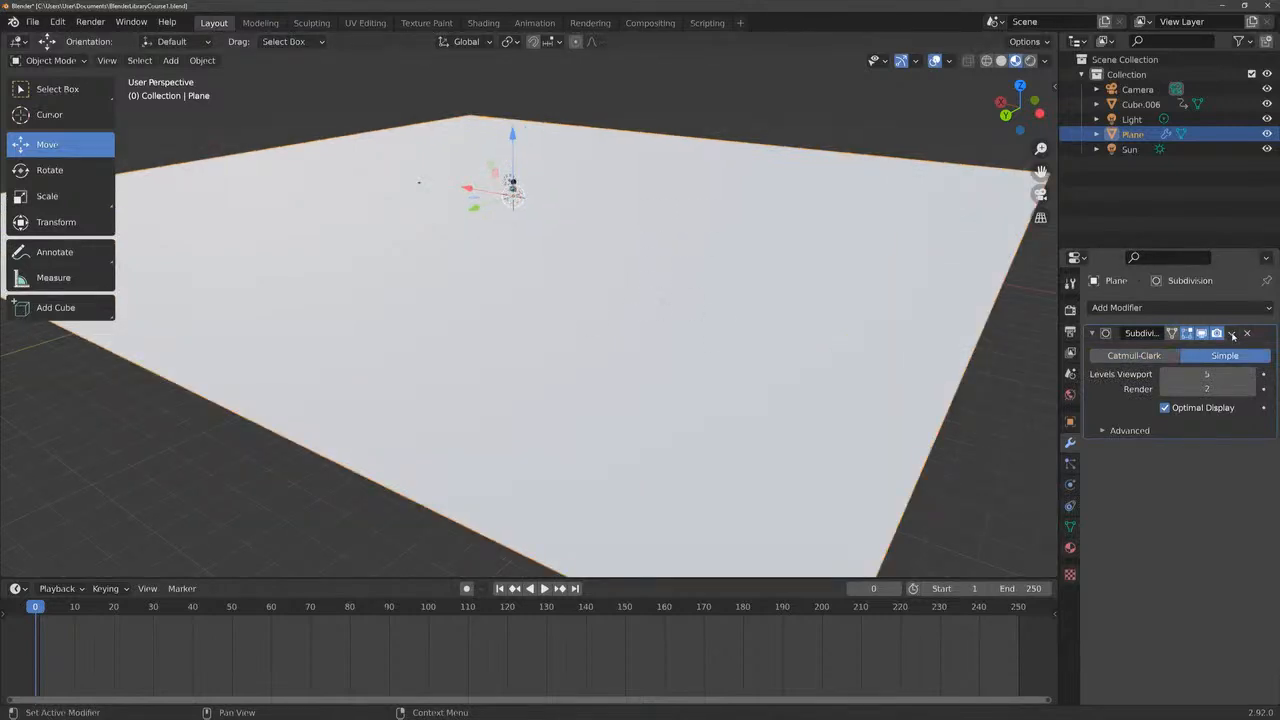
pyautogui.click(1233, 336)
pyautogui.click(1215, 352)
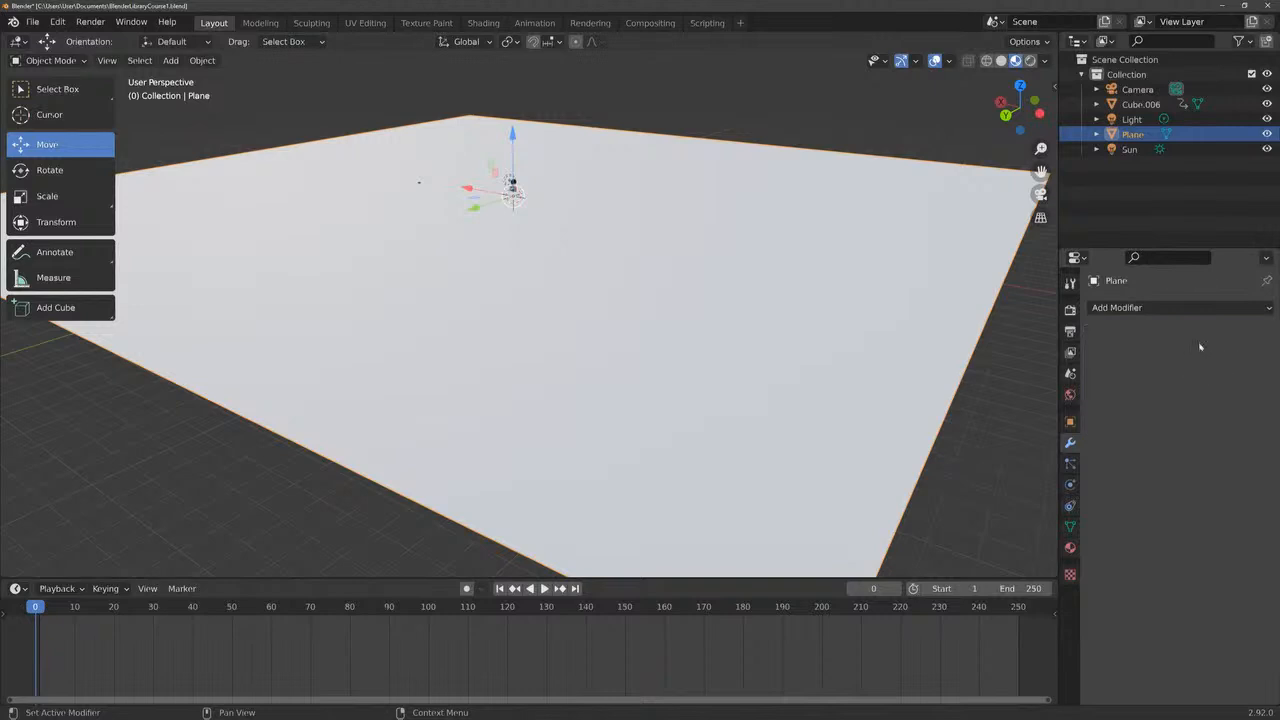
pyautogui.click(50, 60)
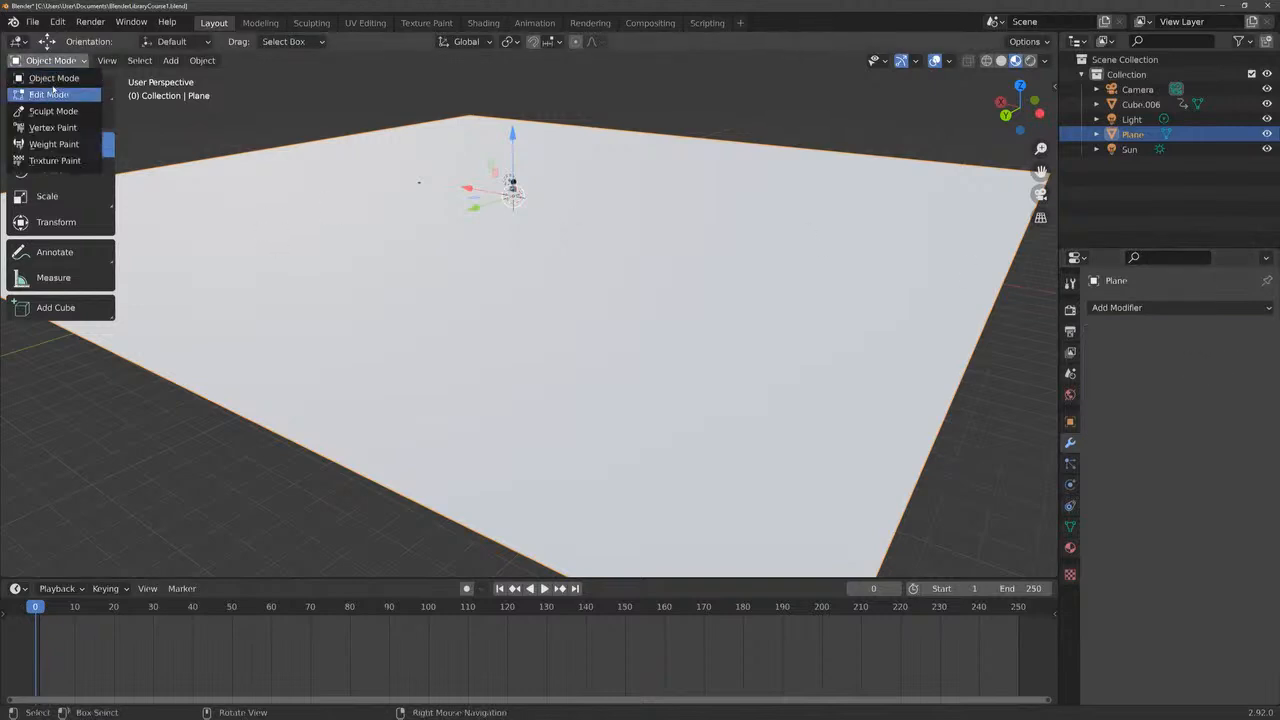
pyautogui.click(49, 94)
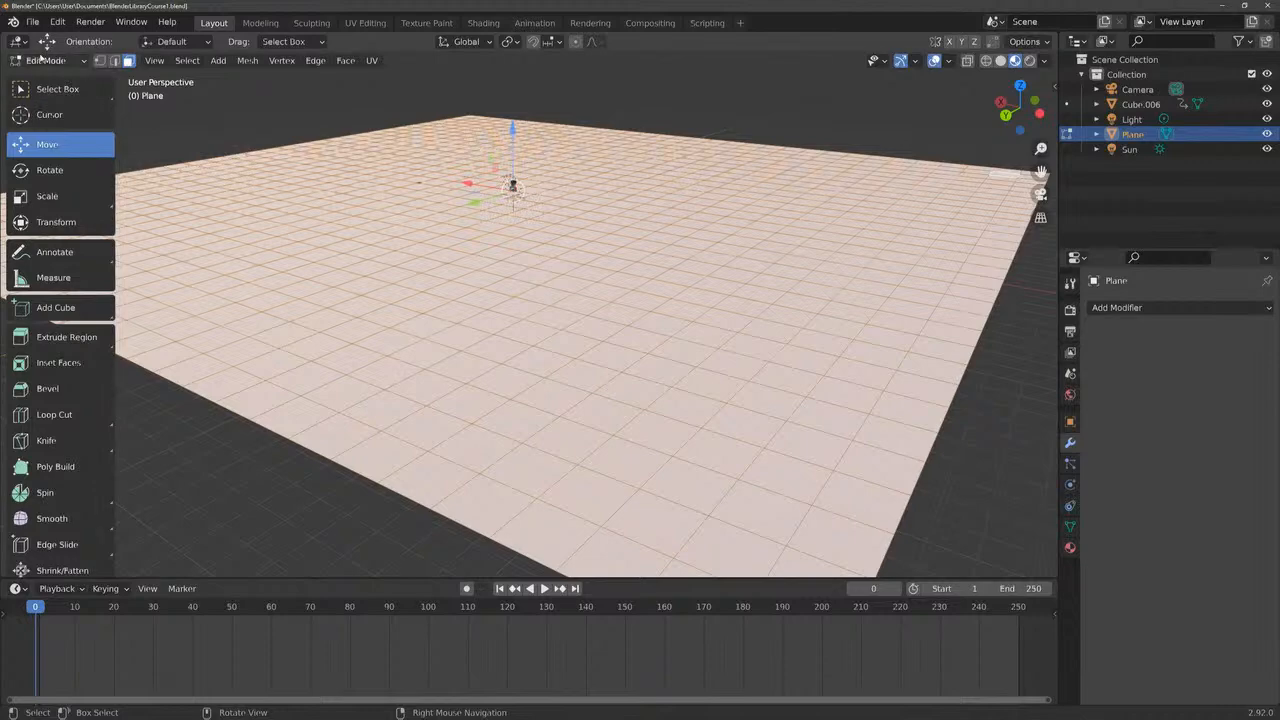
pyautogui.press('Tab')
pyautogui.hotkey('ctrl', '3')
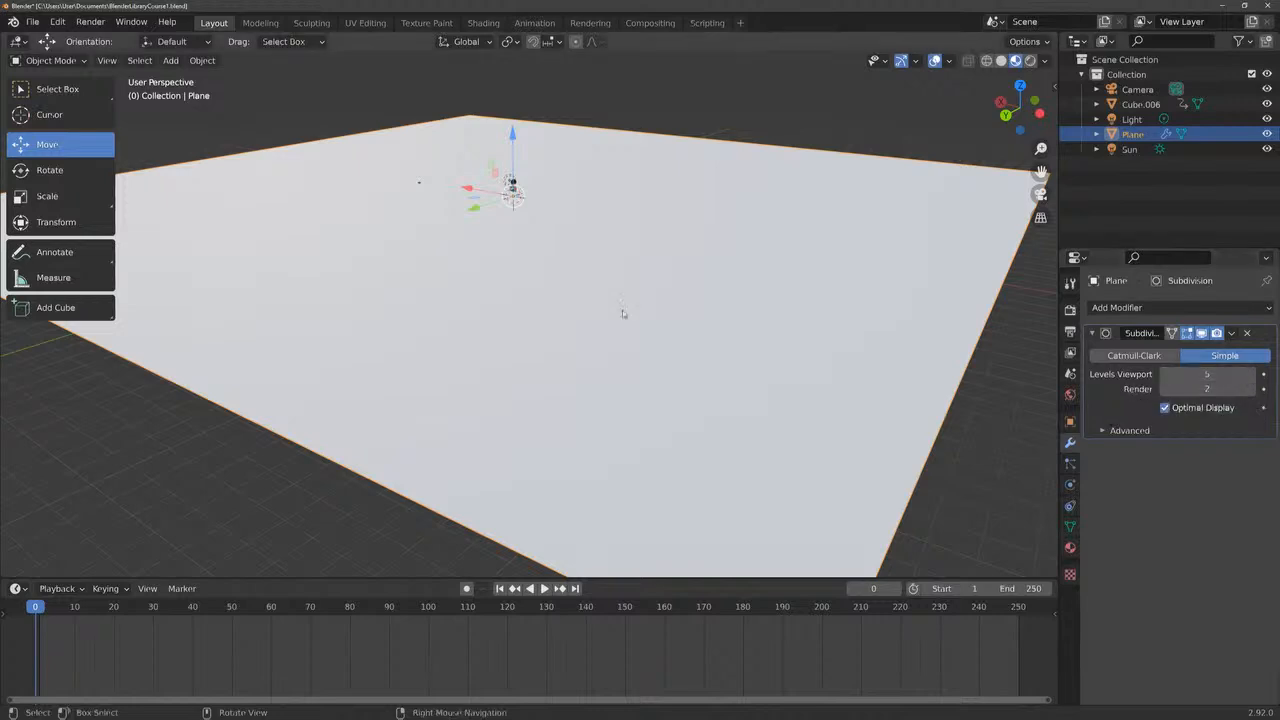
pyautogui.click(57, 22)
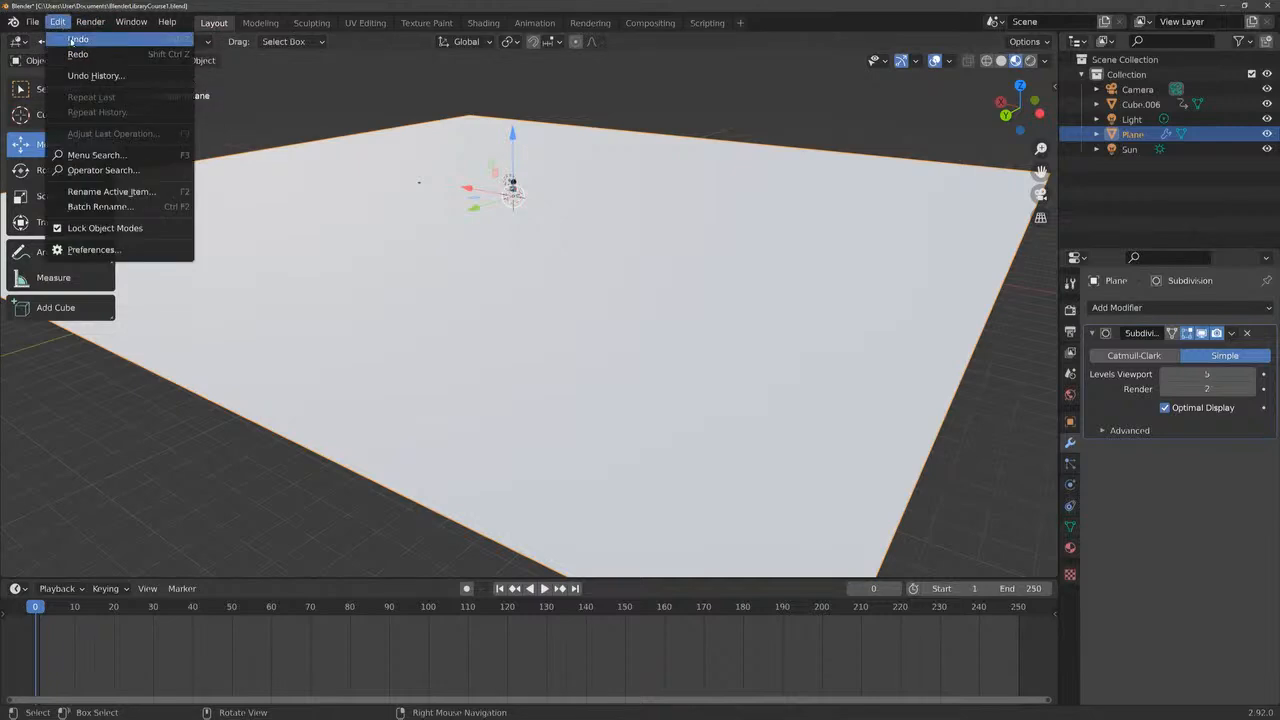
pyautogui.click(98, 76)
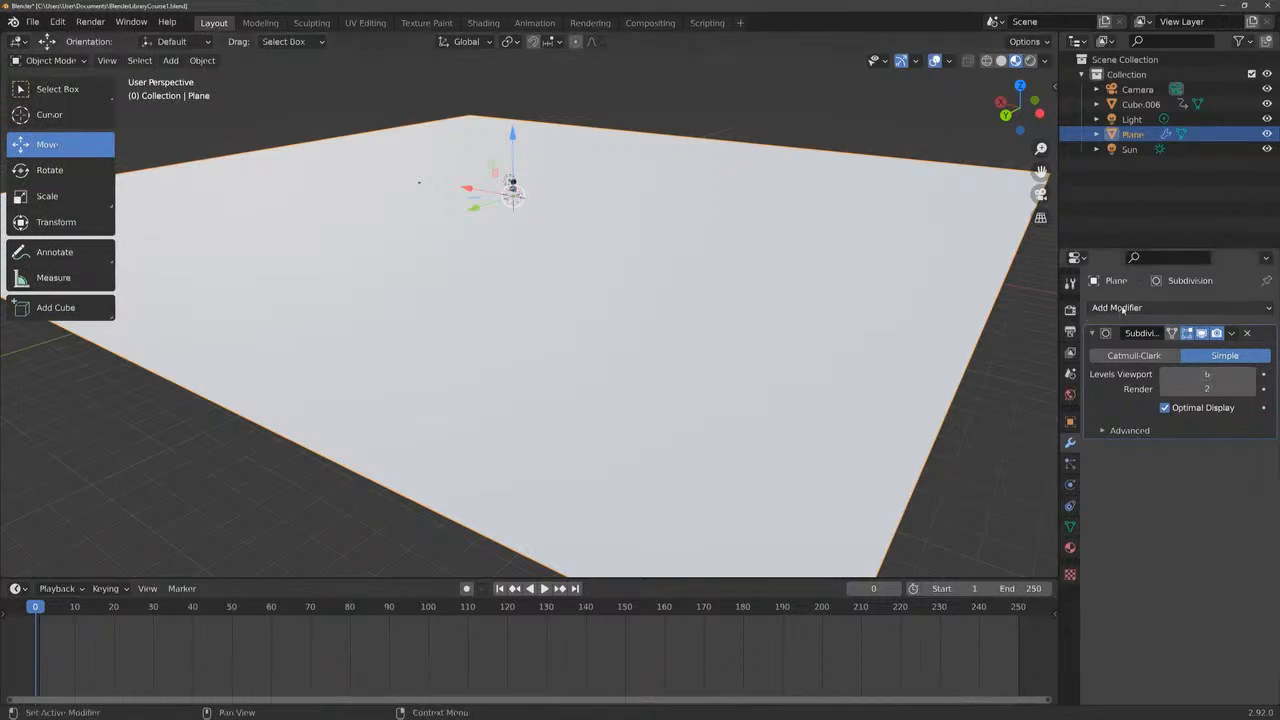
# Add a Displace modifier to the ground plane after its Subdivision modifier
pyautogui.click(1123, 309)
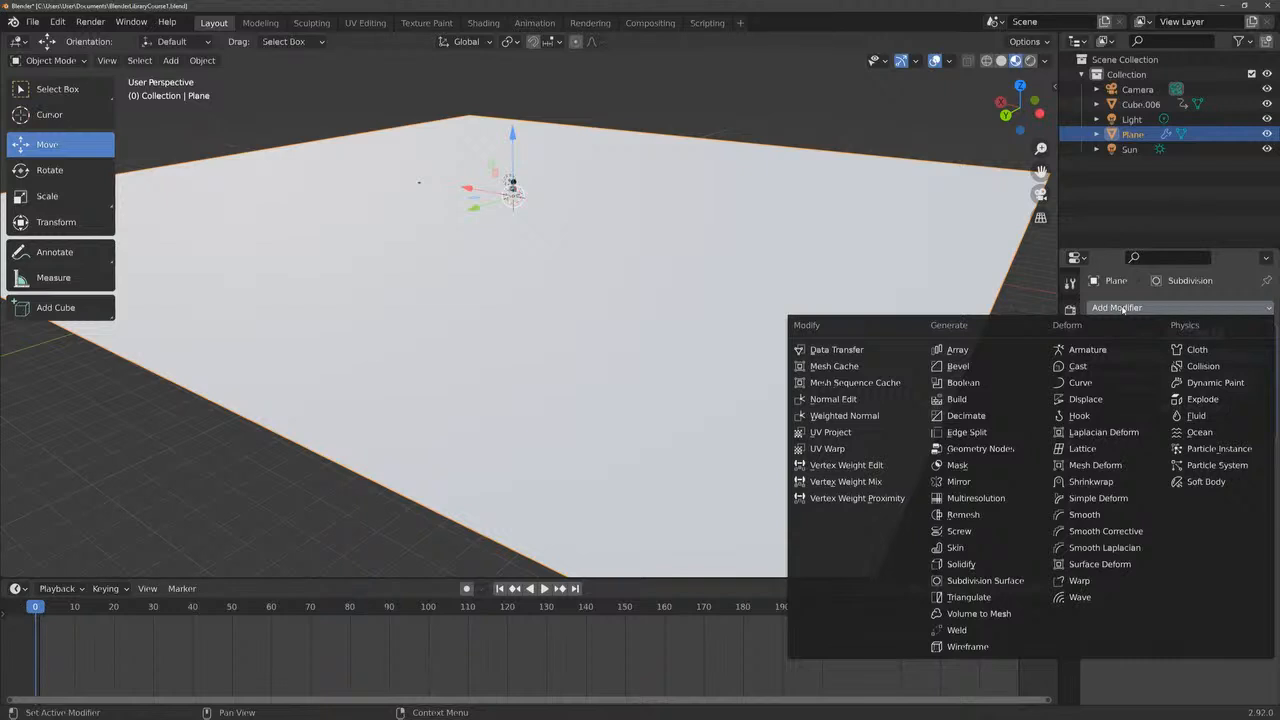
pyautogui.click(1113, 402)
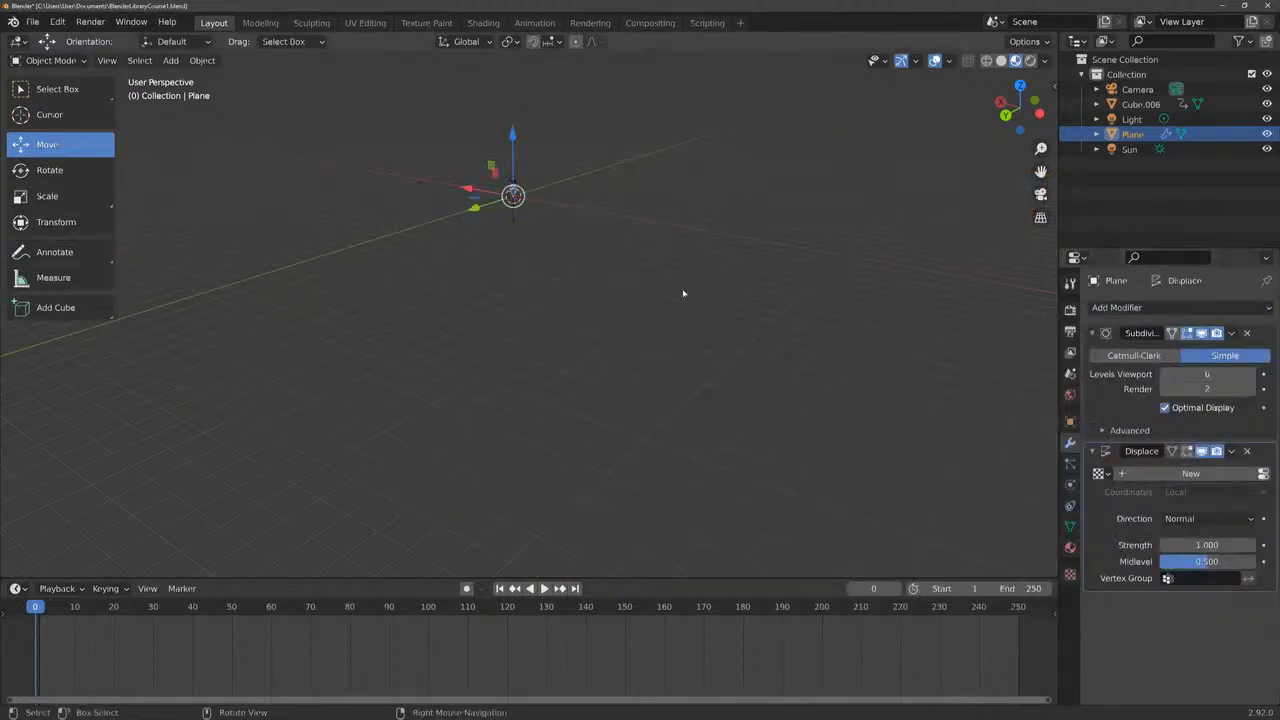
pyautogui.scroll(-4, 616, 243)
pyautogui.scroll(1, 616, 243)
pyautogui.scroll(1, 615, 243)
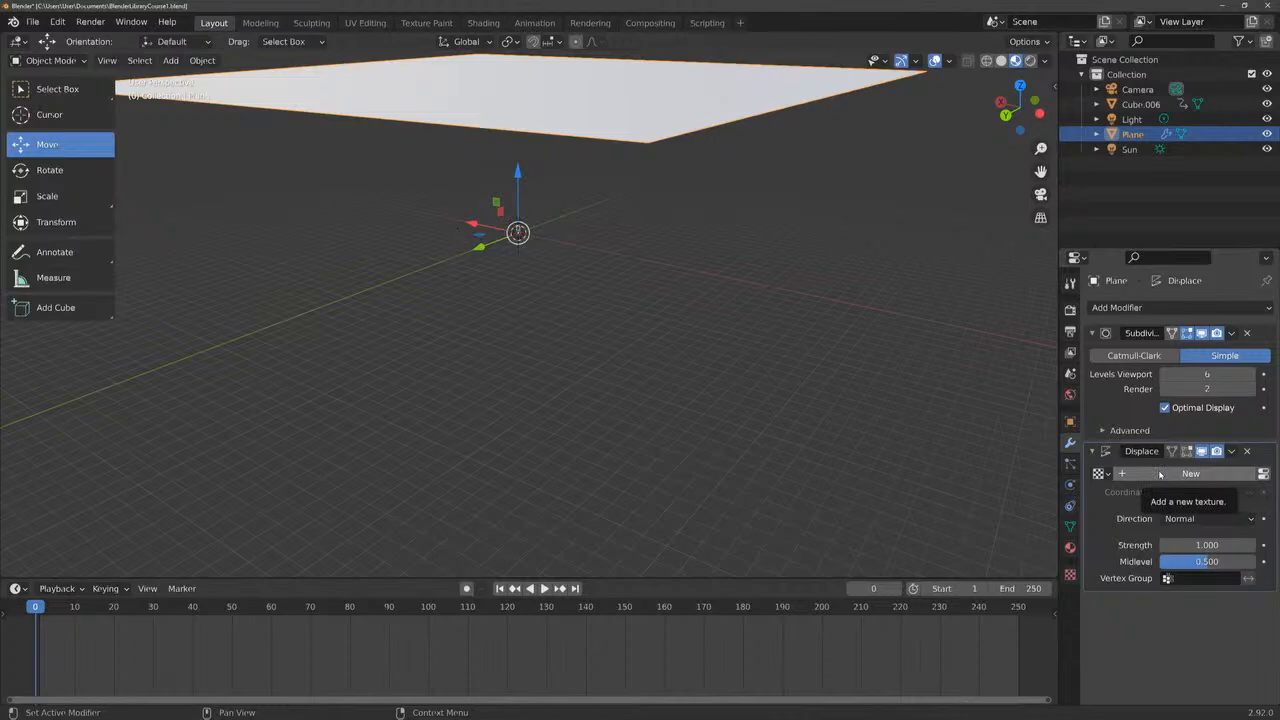
# Create a new texture for the Displace modifier, set its type to Clouds and its size to 0.56
pyautogui.click(1160, 475)
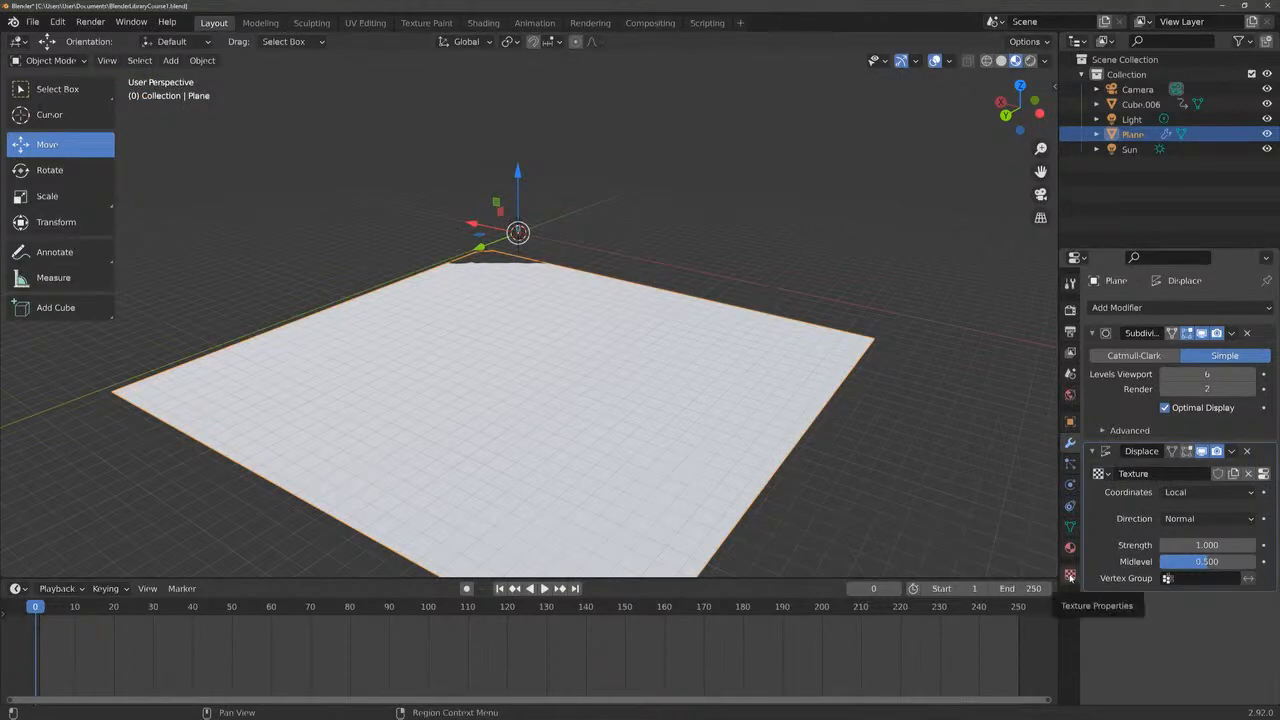
pyautogui.click(1069, 577)
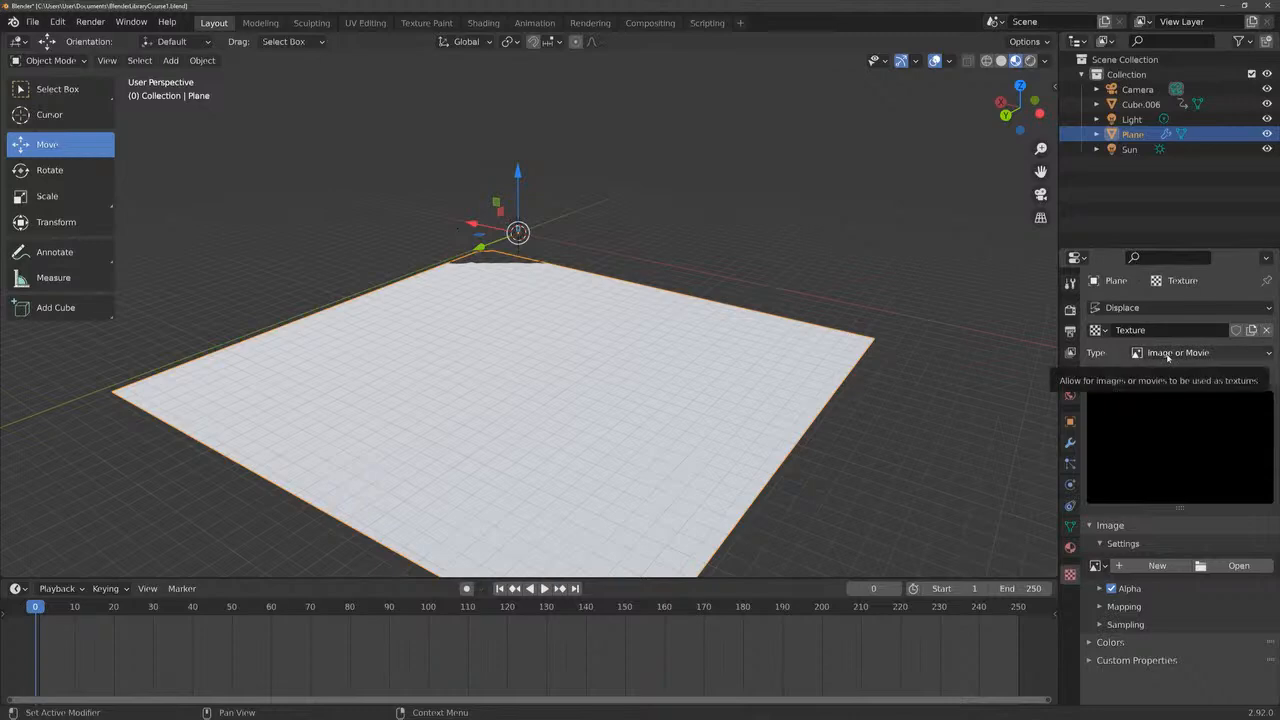
pyautogui.click(1167, 355)
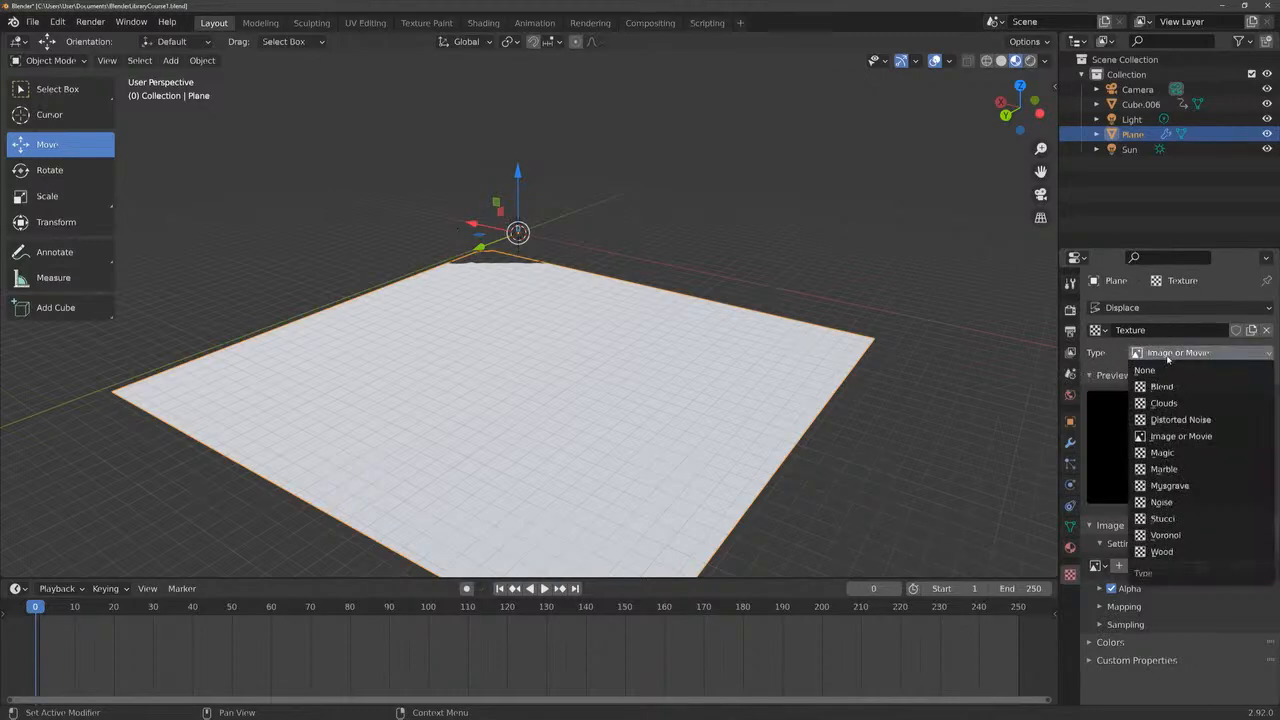
pyautogui.click(1164, 405)
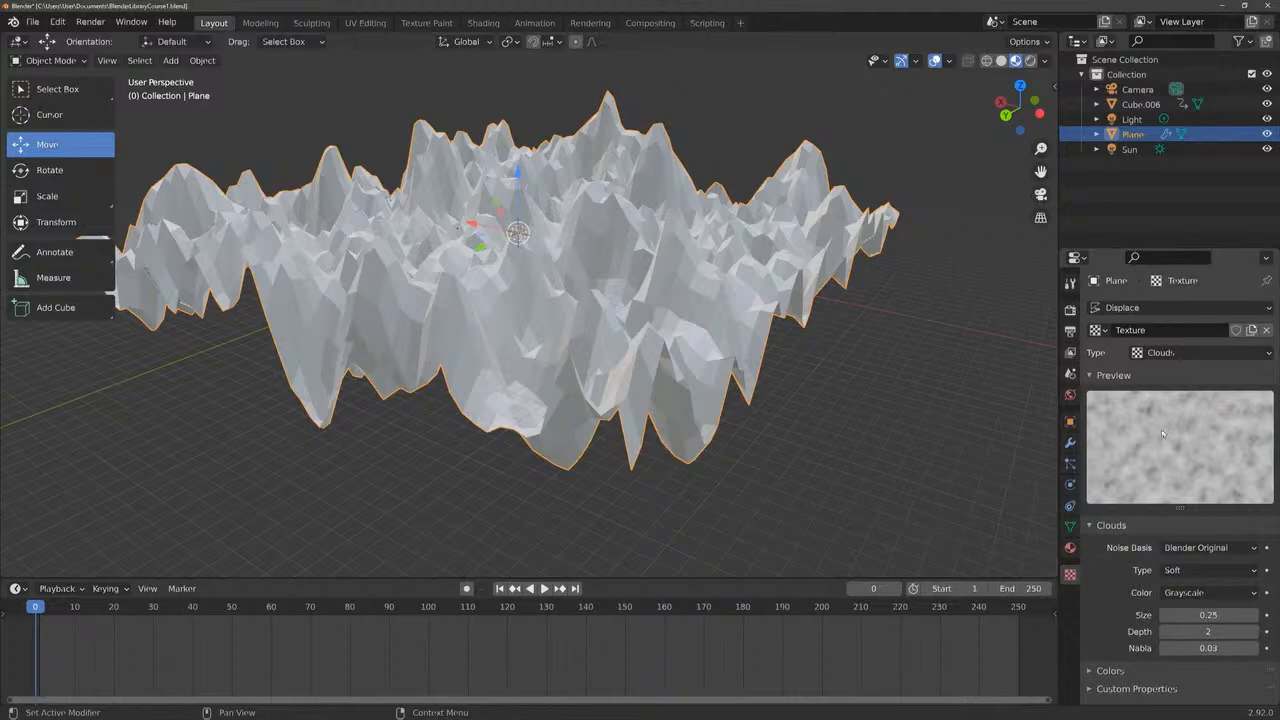
pyautogui.moveTo(1208, 615); pyautogui.dragTo(1236, 615)
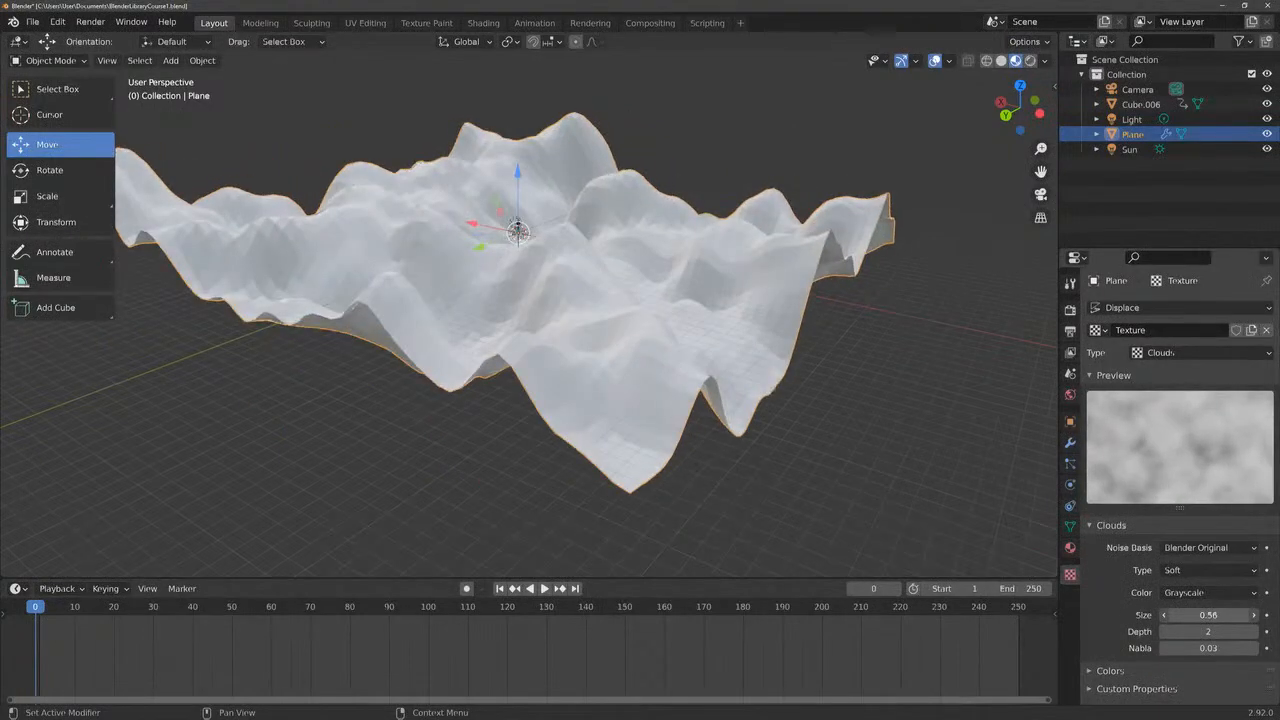
# Try the Distorted Noise, Magic and Wood types for the displacement texture, varying the Magic texture's depth
pyautogui.click(1177, 353)
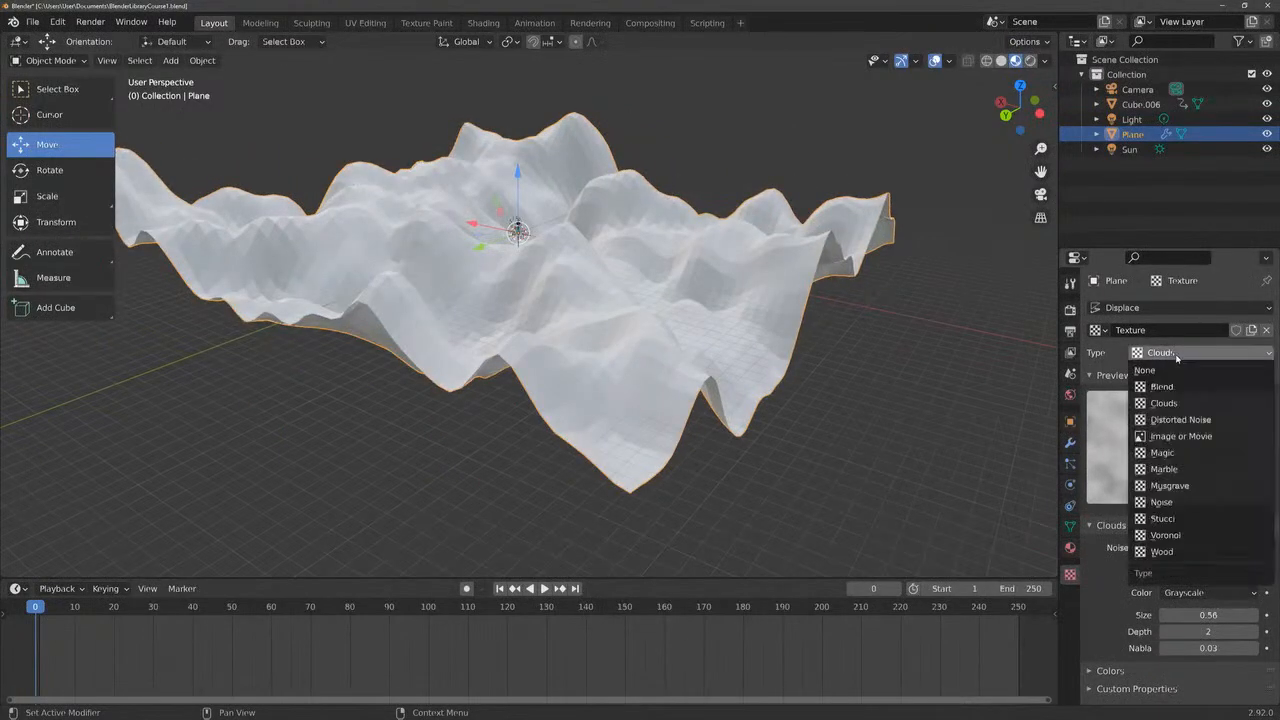
pyautogui.click(1190, 422)
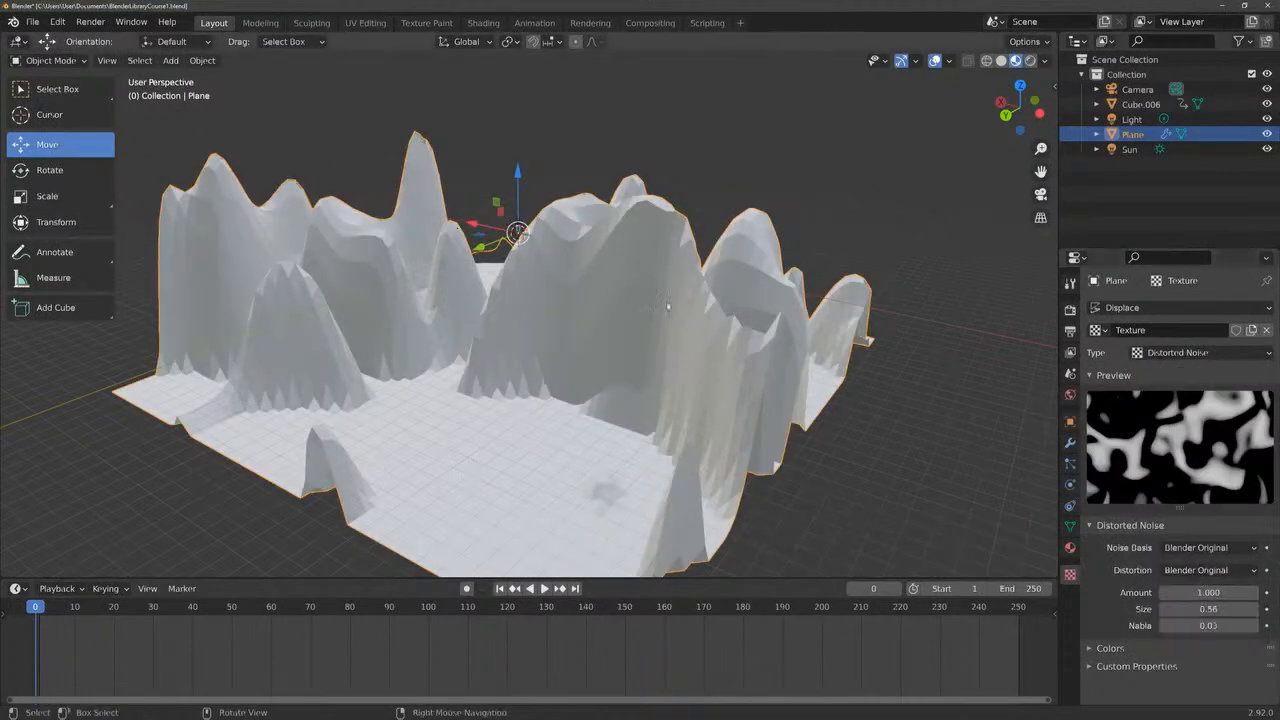
pyautogui.click(1174, 355)
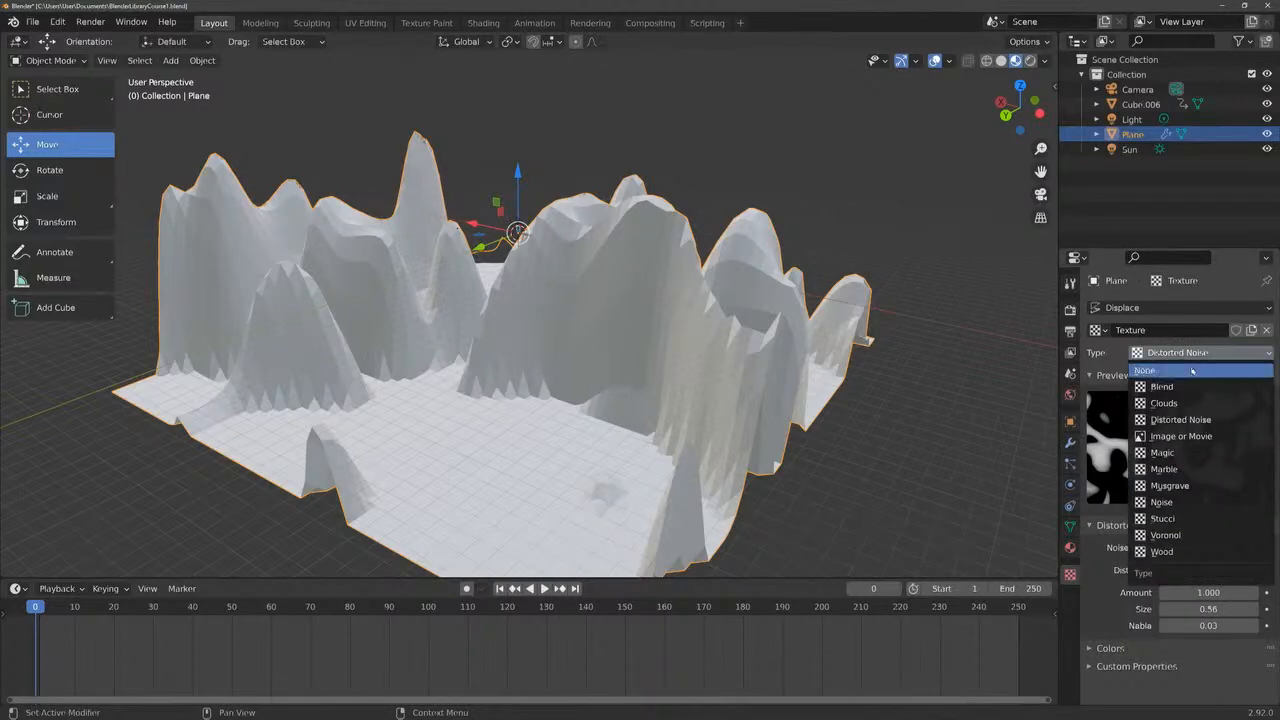
pyautogui.click(1182, 457)
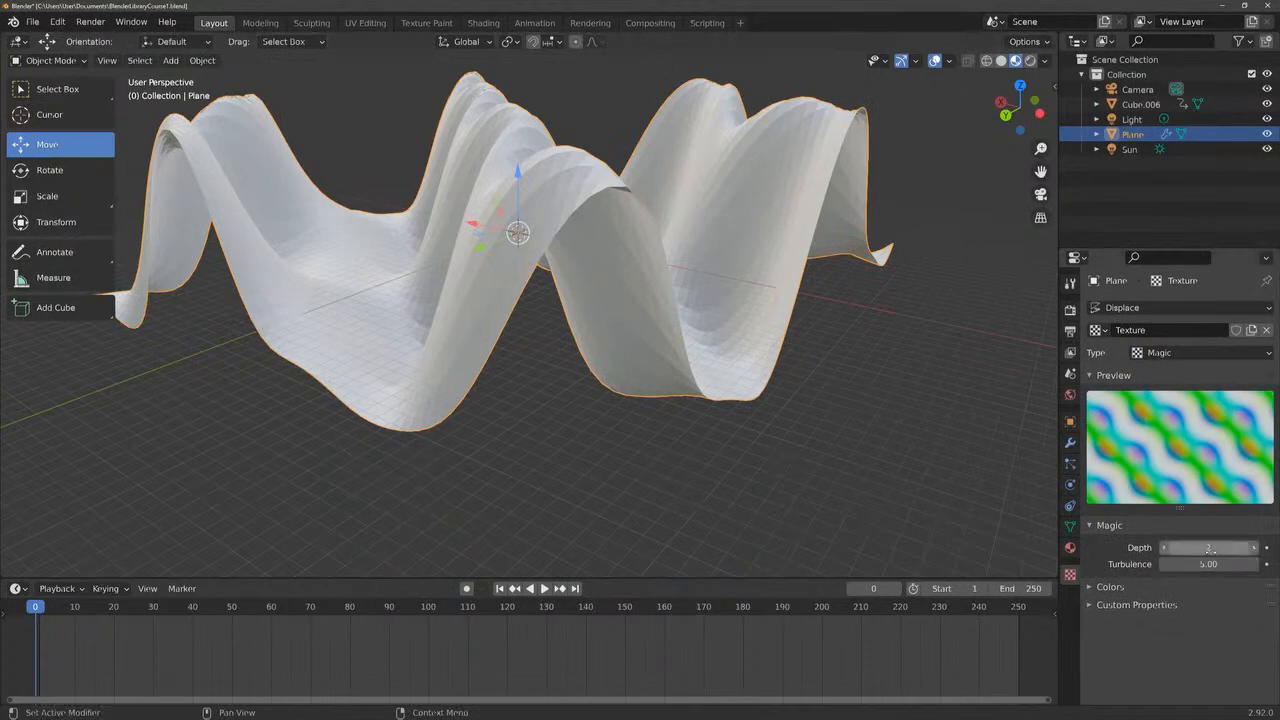
pyautogui.click(1164, 547)
pyautogui.click(1164, 547)
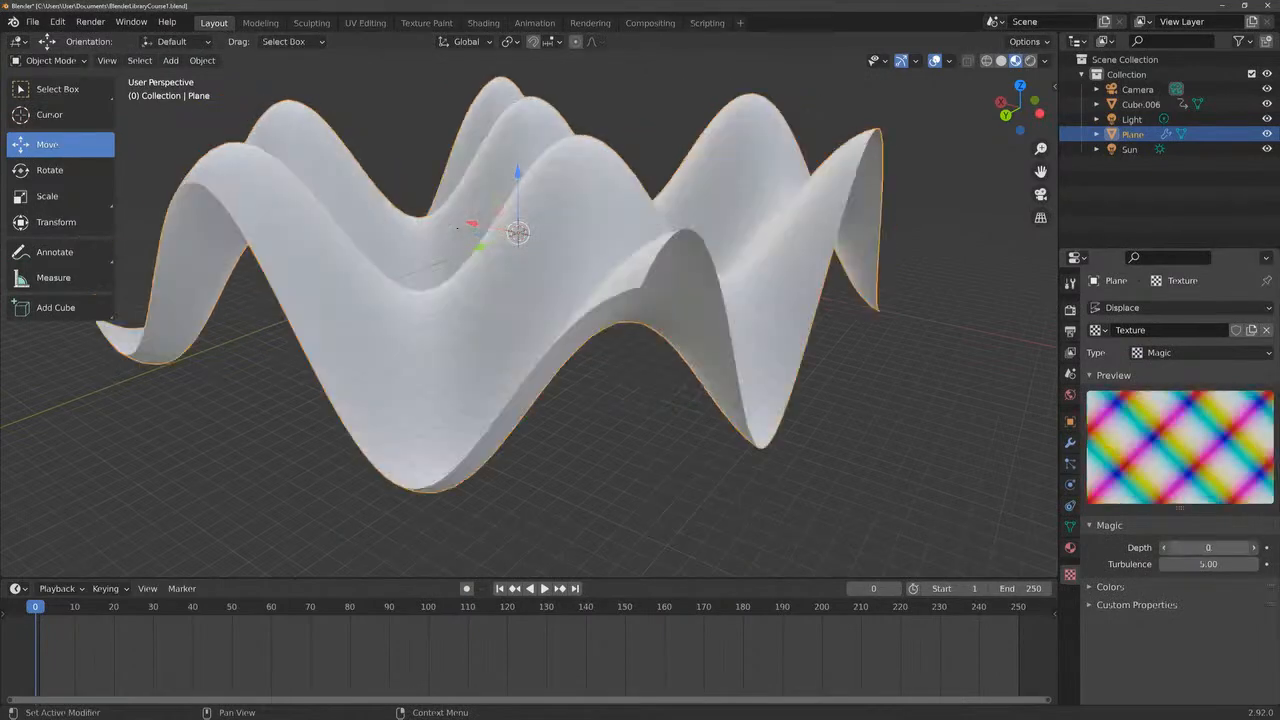
pyautogui.moveTo(1208, 547)
pyautogui.mouseDown()
pyautogui.moveTo(1219, 564)
pyautogui.moveTo(1250, 564)
pyautogui.moveTo(1210, 564)
pyautogui.mouseUp()
pyautogui.click(1165, 355)
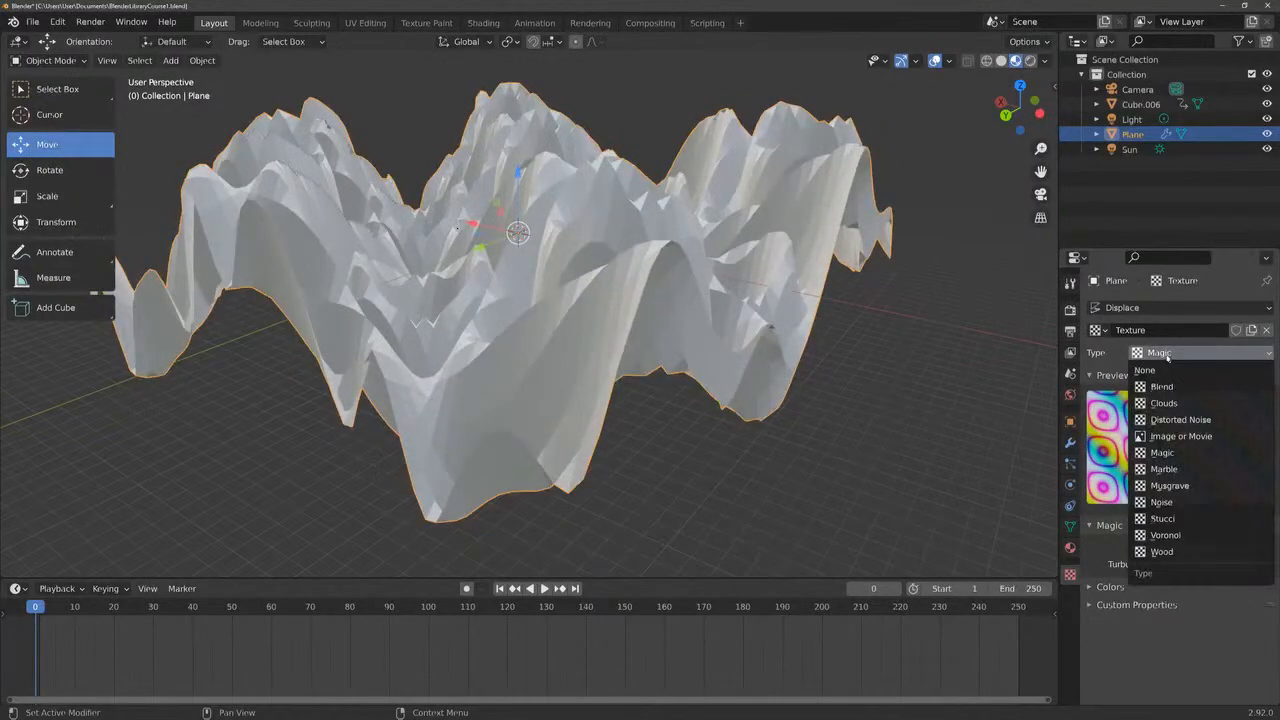
pyautogui.click(1162, 551)
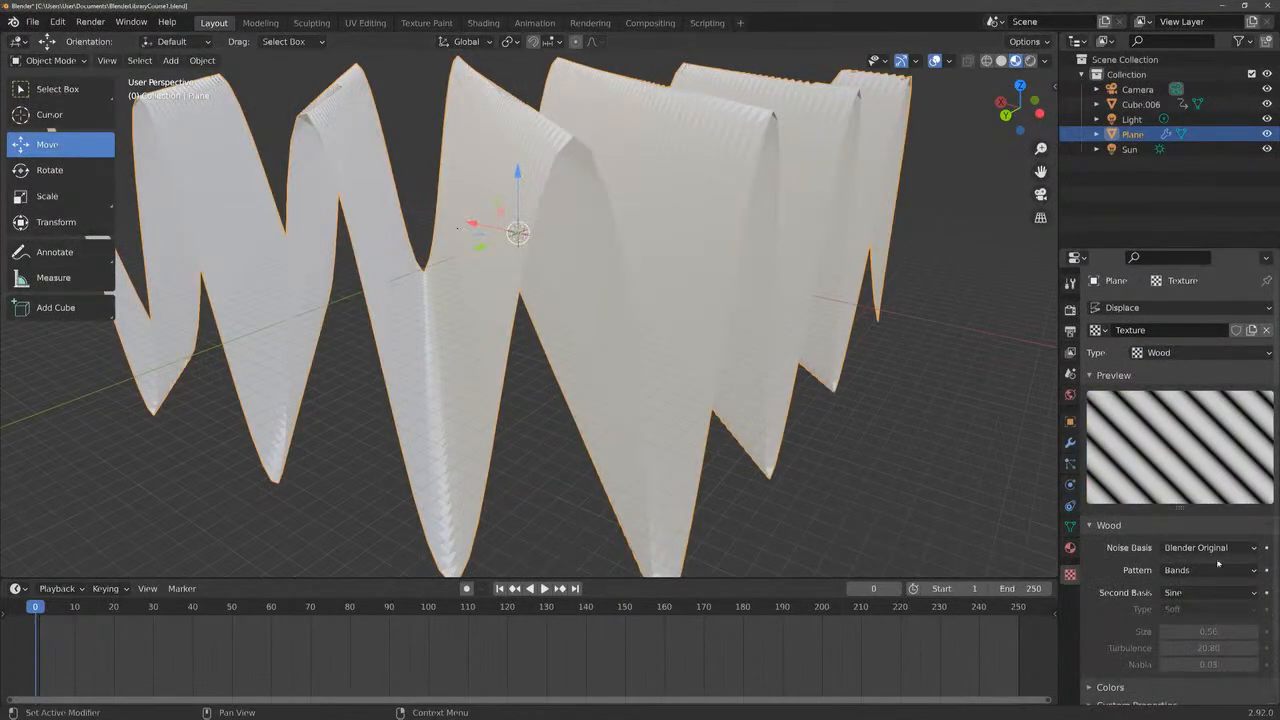
# Switch the displacement texture's type back to Clouds and set its size to 0.47
pyautogui.click(1167, 355)
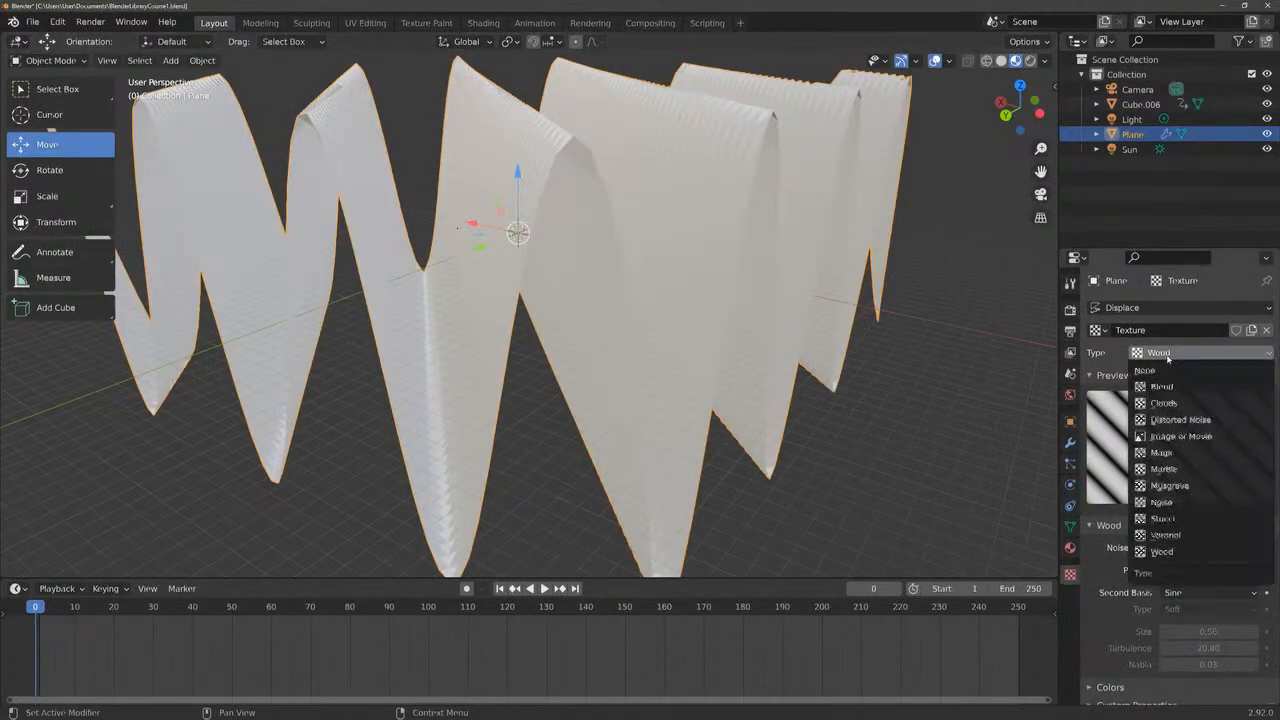
pyautogui.click(1163, 403)
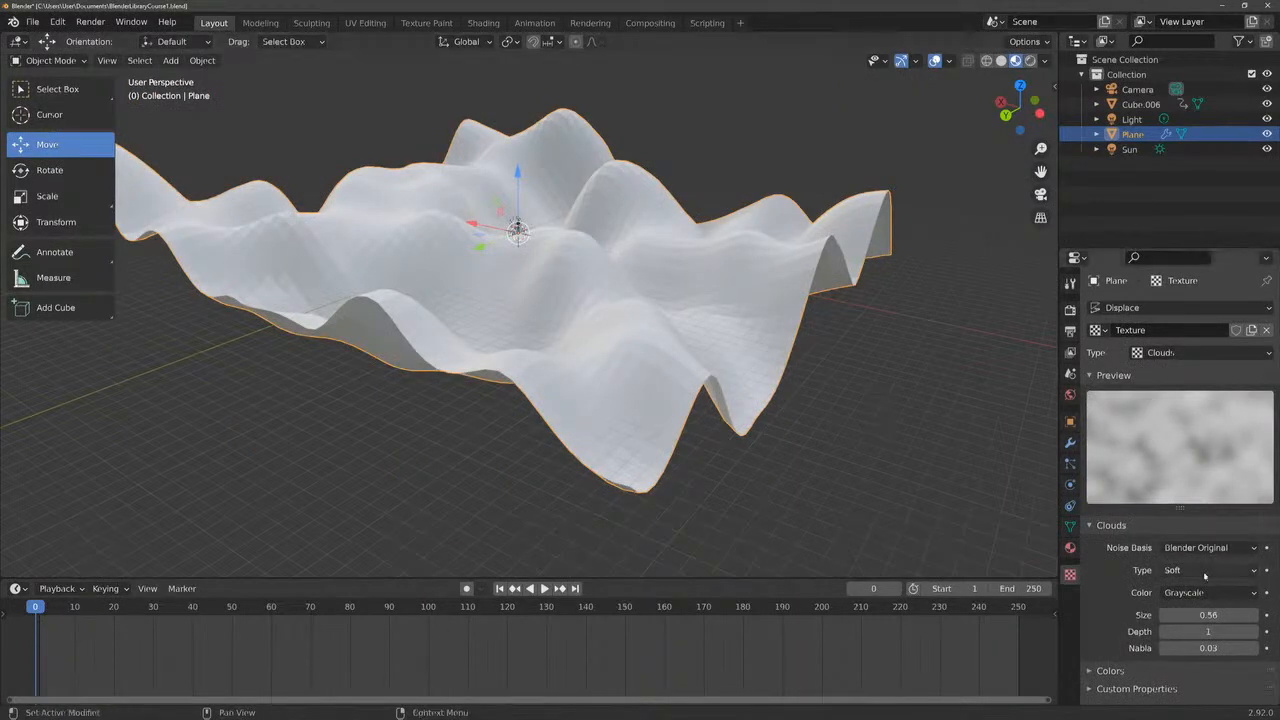
pyautogui.moveTo(1215, 612); pyautogui.dragTo(1167, 612)
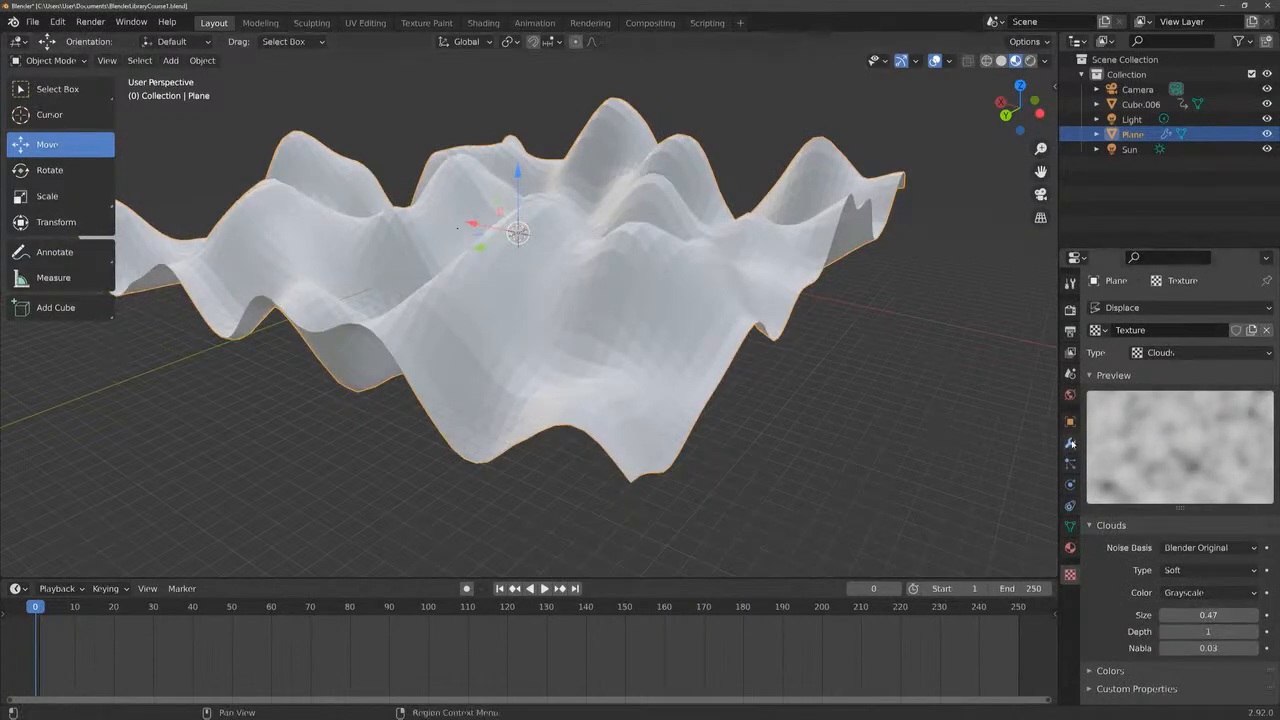
# Lower the Displace modifier's strength to 0 to flatten the ground plane
pyautogui.click(1071, 443)
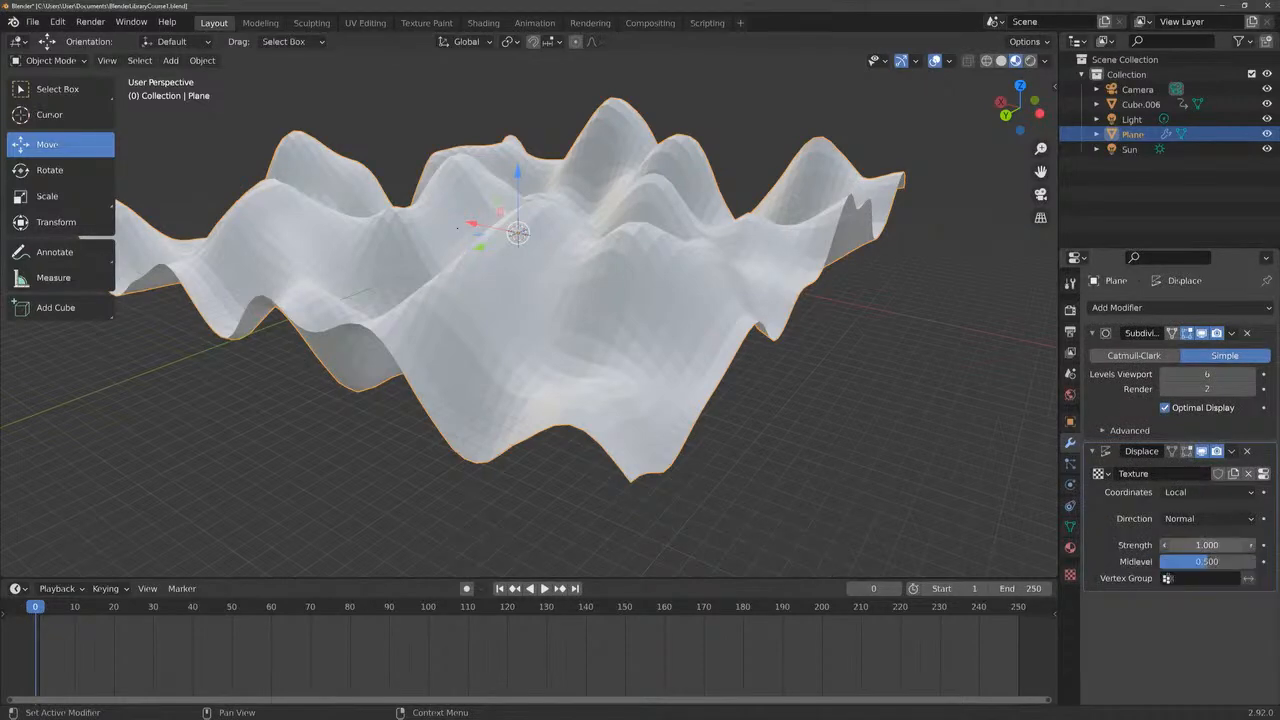
pyautogui.moveTo(1207, 545); pyautogui.dragTo(1194, 545)
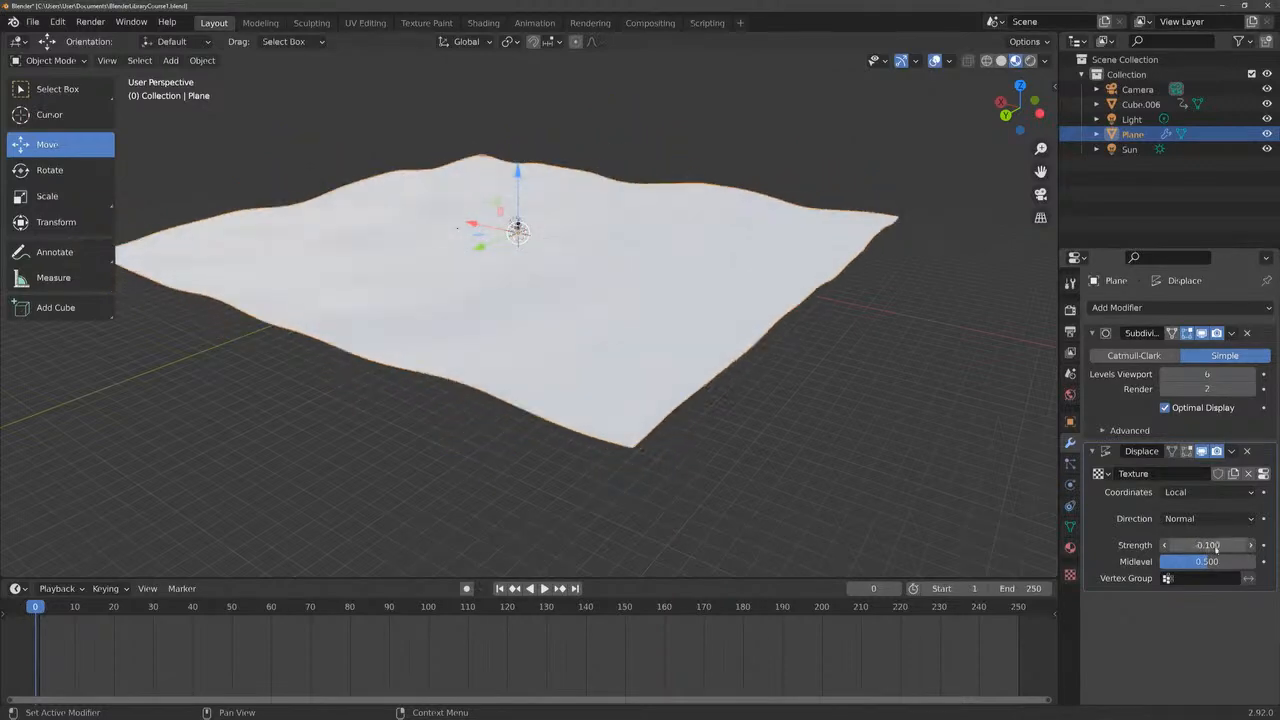
pyautogui.click(1250, 545)
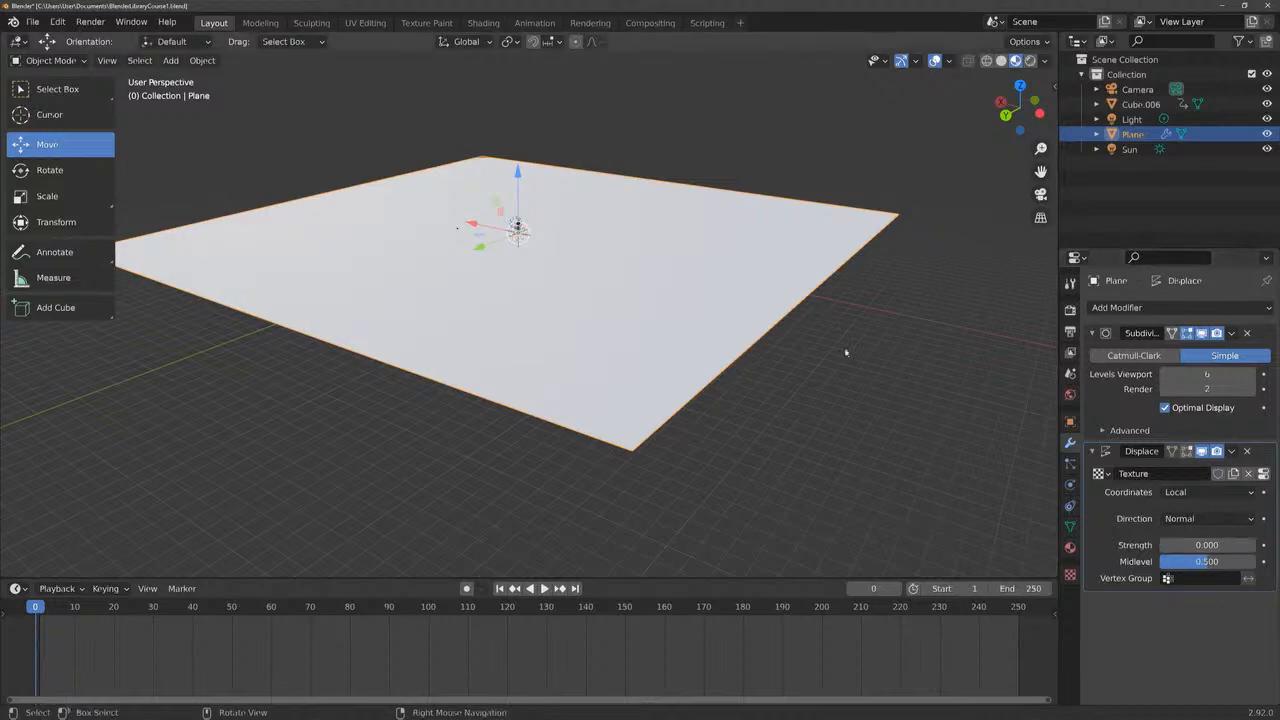
pyautogui.moveTo(1018, 106); pyautogui.dragTo(974, 115)
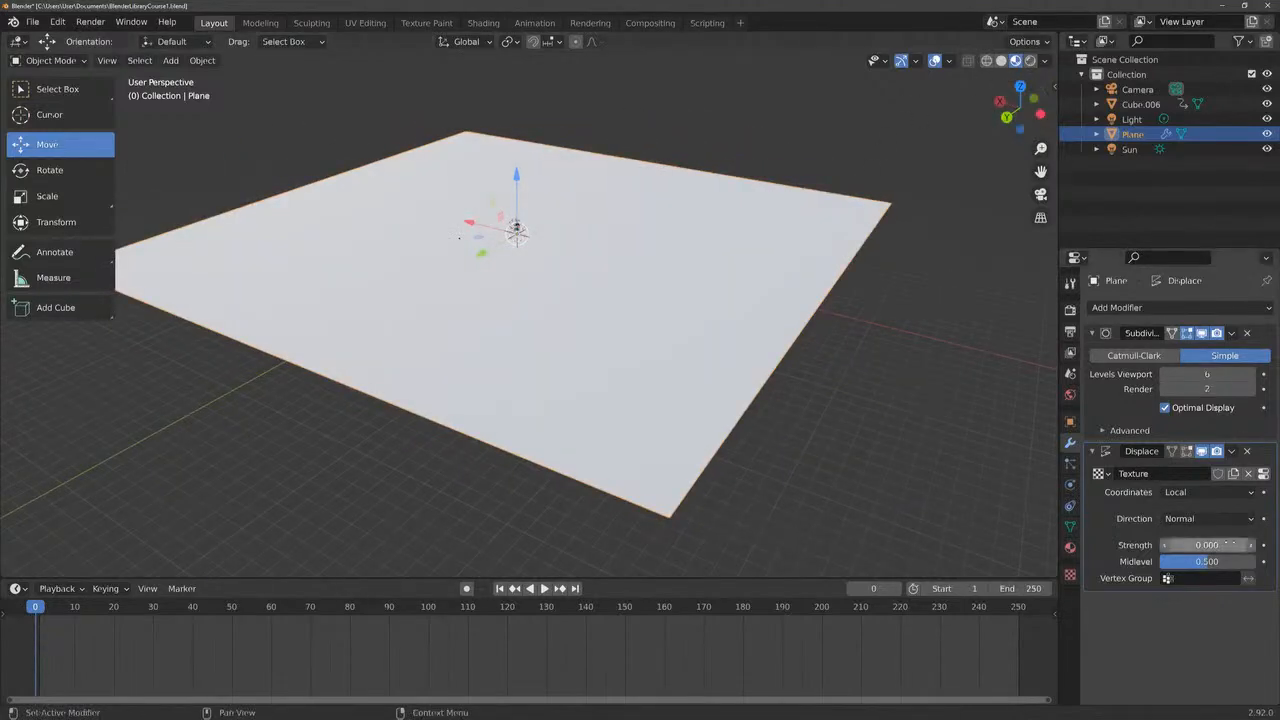
# Raise the Displace modifier's strength in stages, trying 0.6 and 0.9, and settle on 0.5
pyautogui.click(1250, 545)
pyautogui.click(1250, 545)
pyautogui.click(1250, 545)
pyautogui.click(1250, 545)
pyautogui.click(1250, 545)
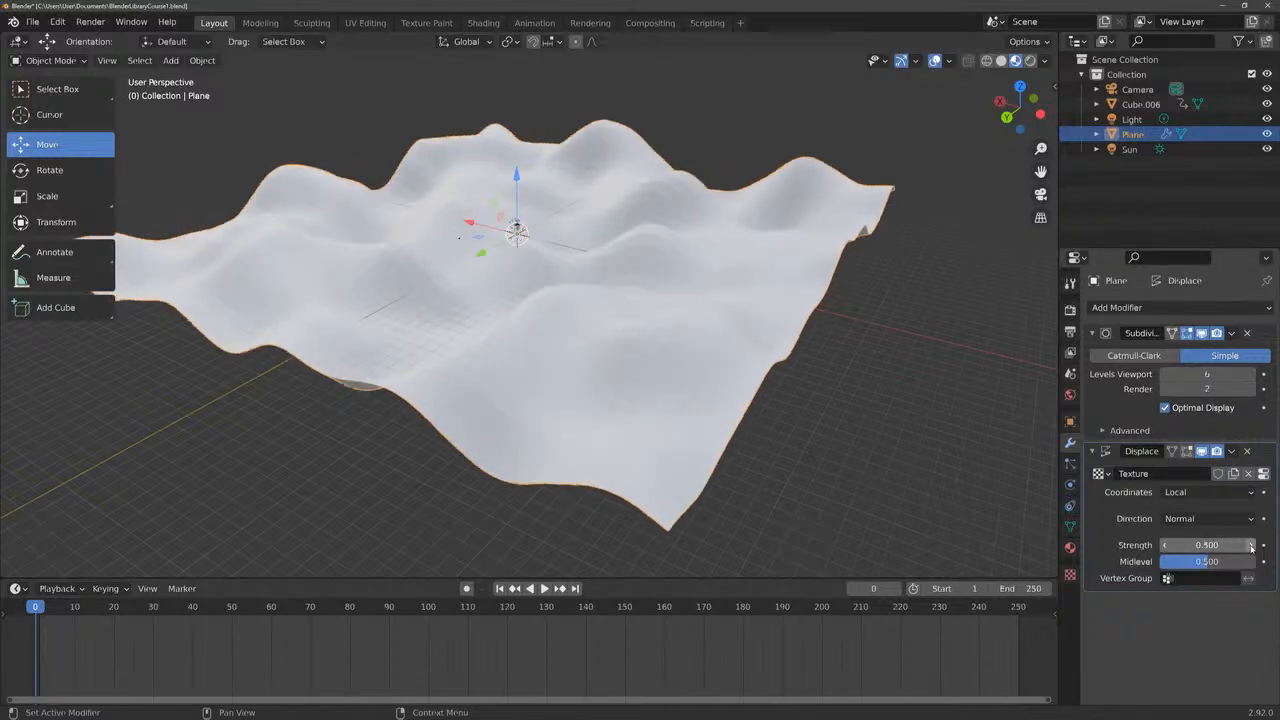
pyautogui.click(1250, 545)
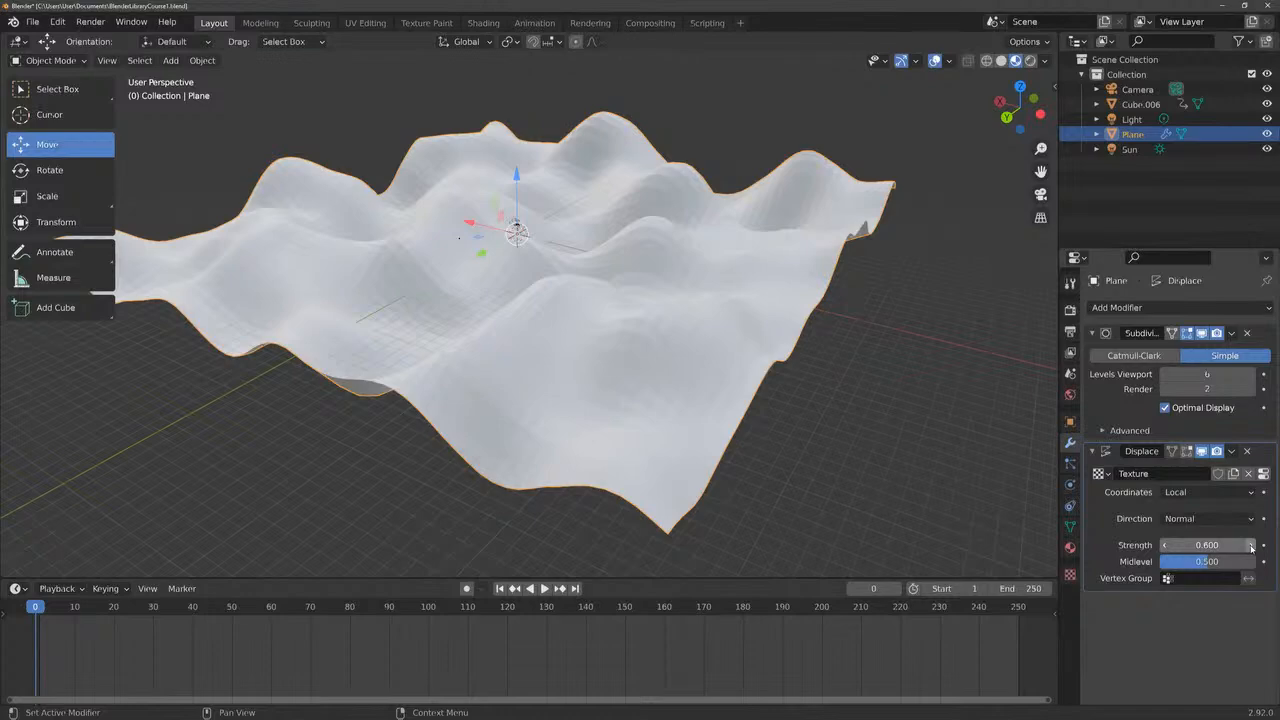
pyautogui.moveTo(1207, 545)
pyautogui.mouseDown()
pyautogui.moveTo(1245, 545)
pyautogui.moveTo(1170, 545)
pyautogui.moveTo(1245, 545)
pyautogui.moveTo(1208, 545)
pyautogui.mouseUp()
pyautogui.click(1207, 545)
pyautogui.write('0.9')
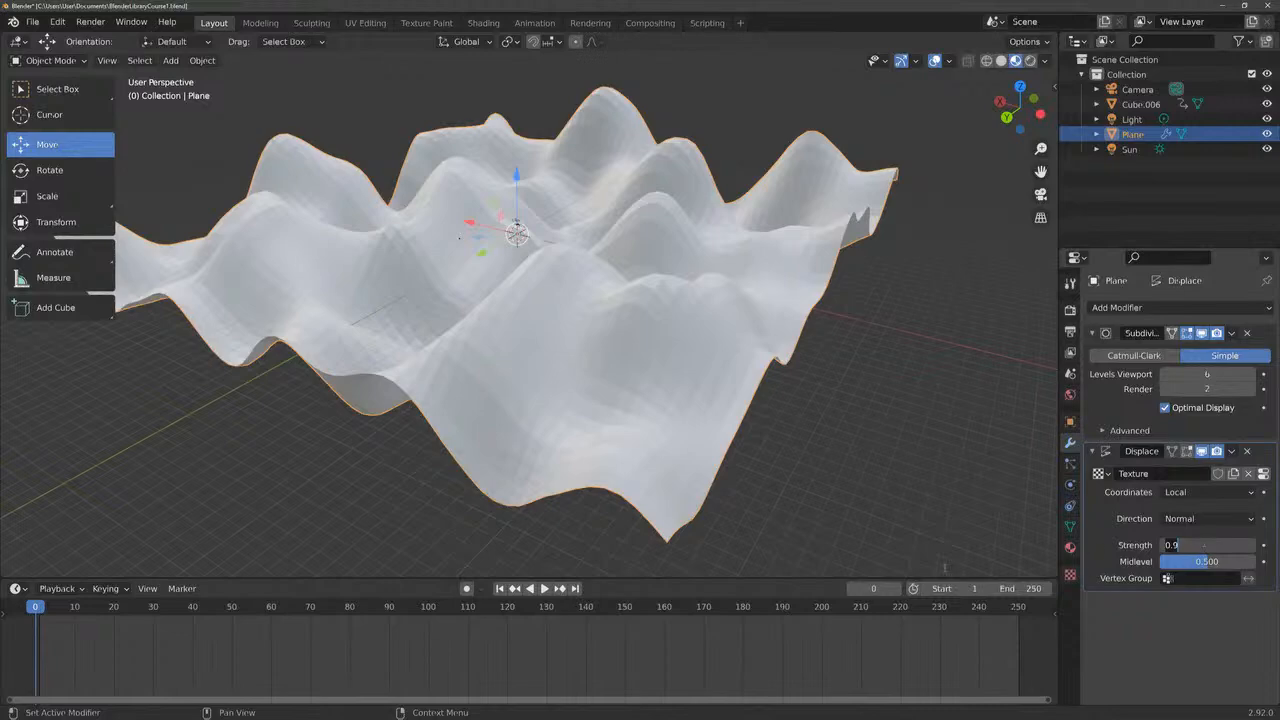
pyautogui.press('Escape')
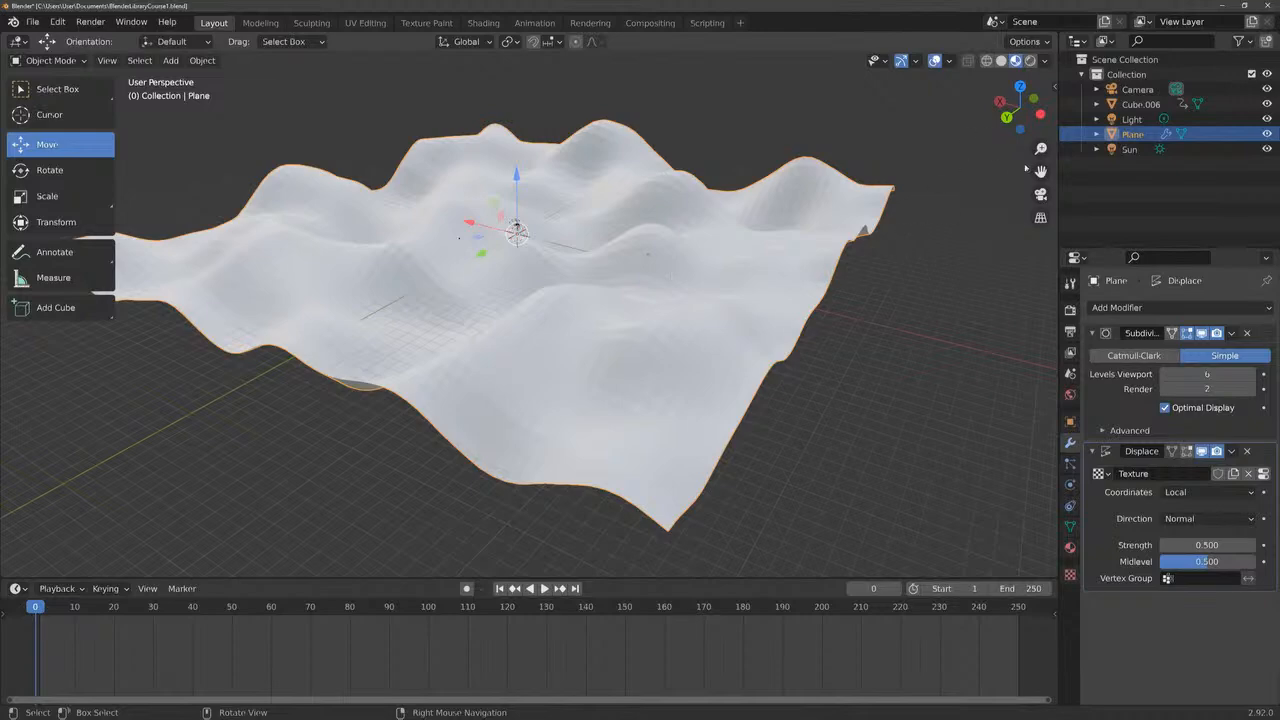
# Apply Shade Smooth to the displaced ground plane
pyautogui.moveTo(1041, 149); pyautogui.dragTo(1041, 112)
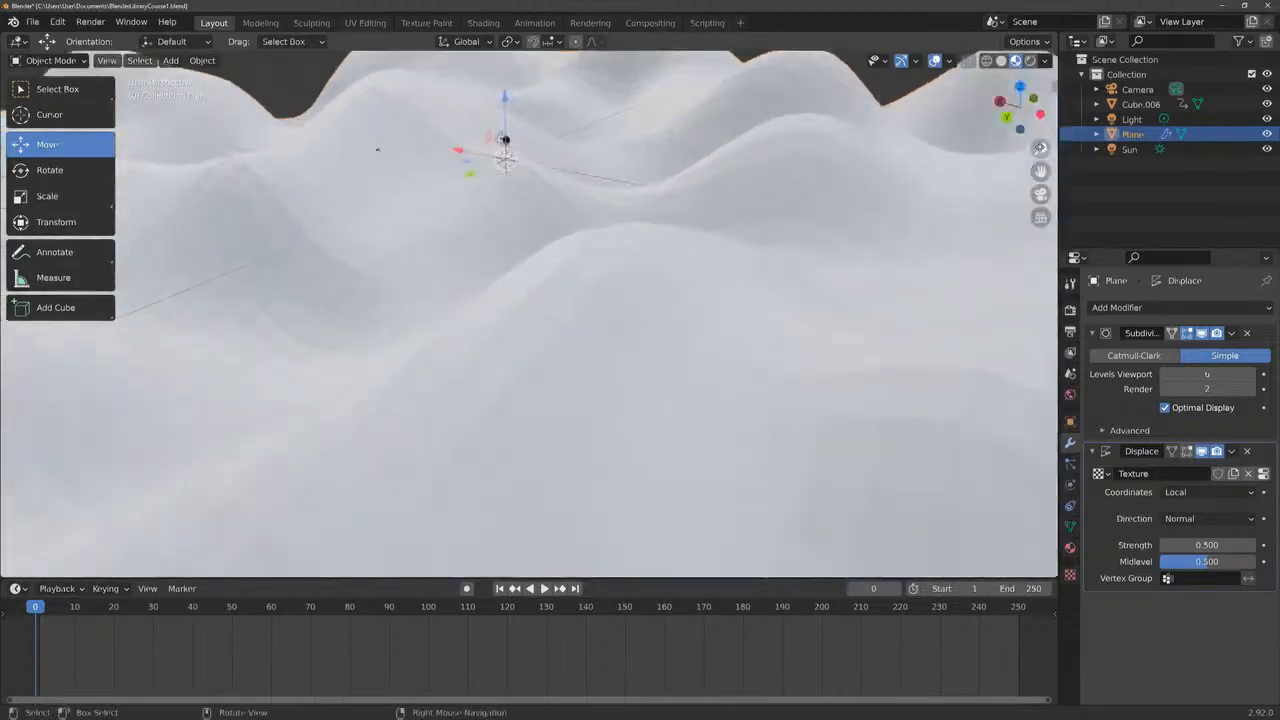
pyautogui.moveTo(1041, 171)
pyautogui.mouseDown()
pyautogui.moveTo(1062, 200)
pyautogui.moveTo(1080, 291)
pyautogui.mouseUp()
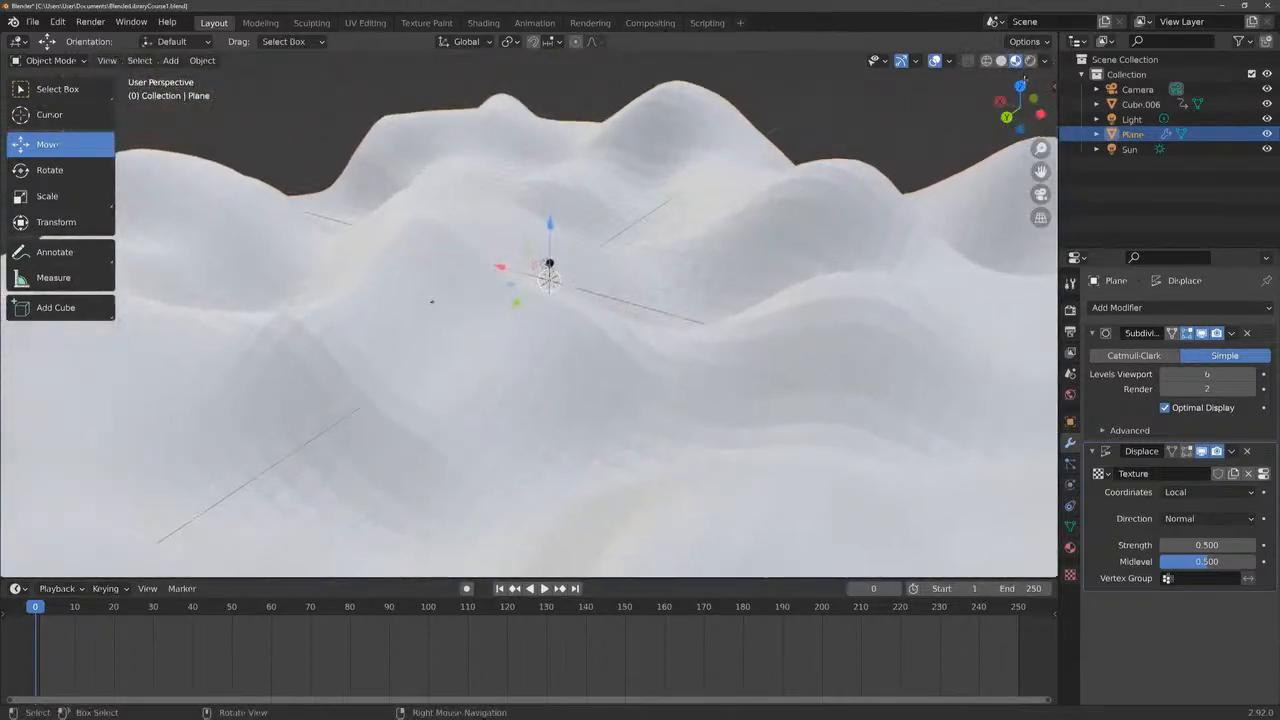
pyautogui.moveTo(1016, 106); pyautogui.dragTo(1132, 132)
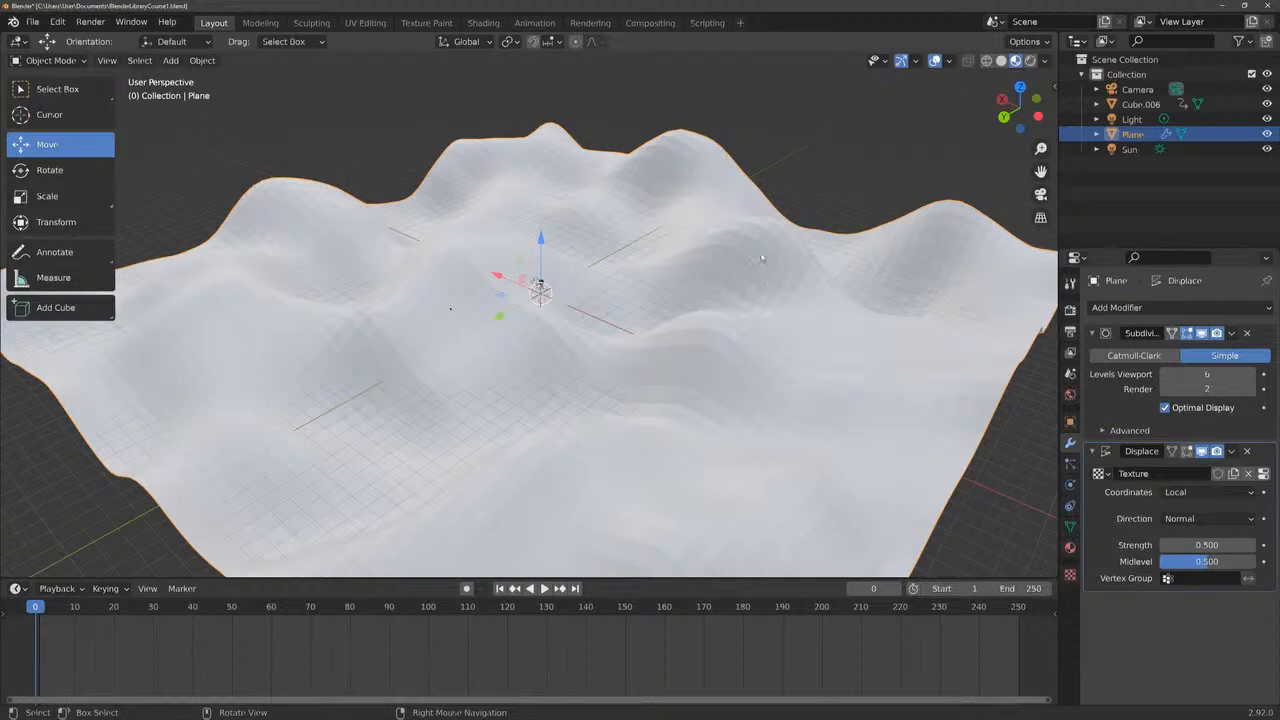
pyautogui.click(202, 60)
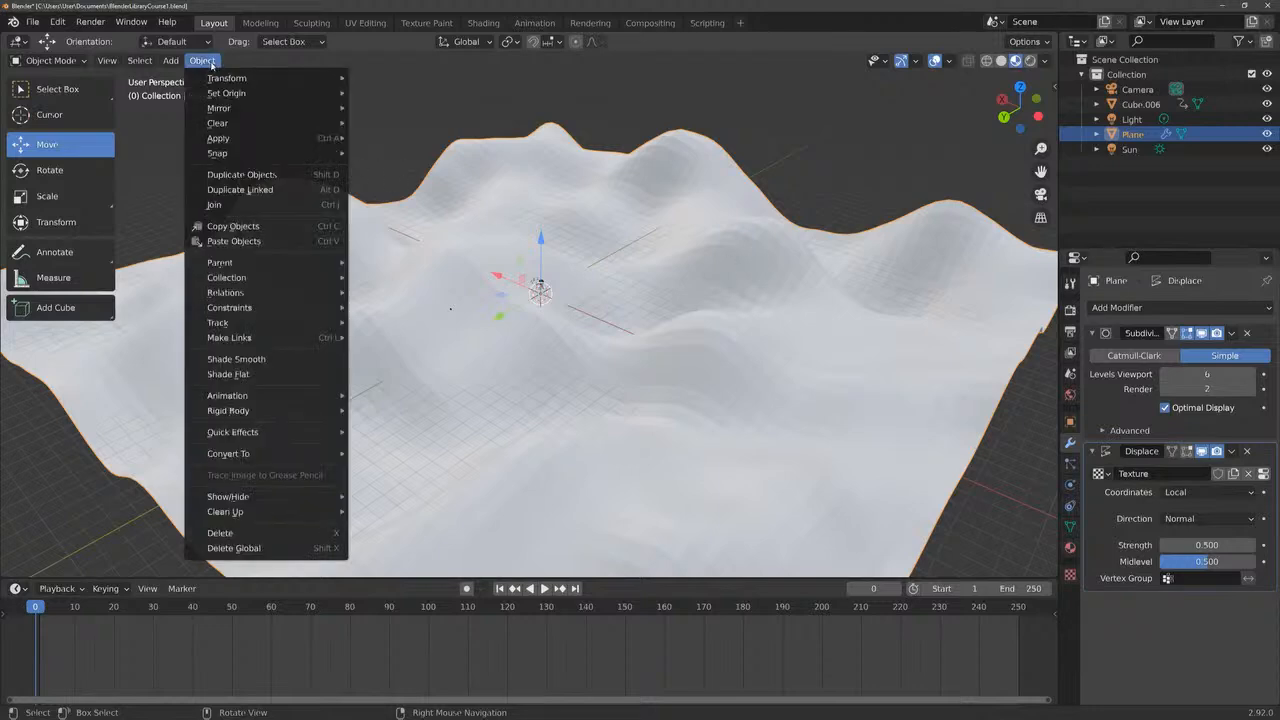
pyautogui.moveTo(178, 60)
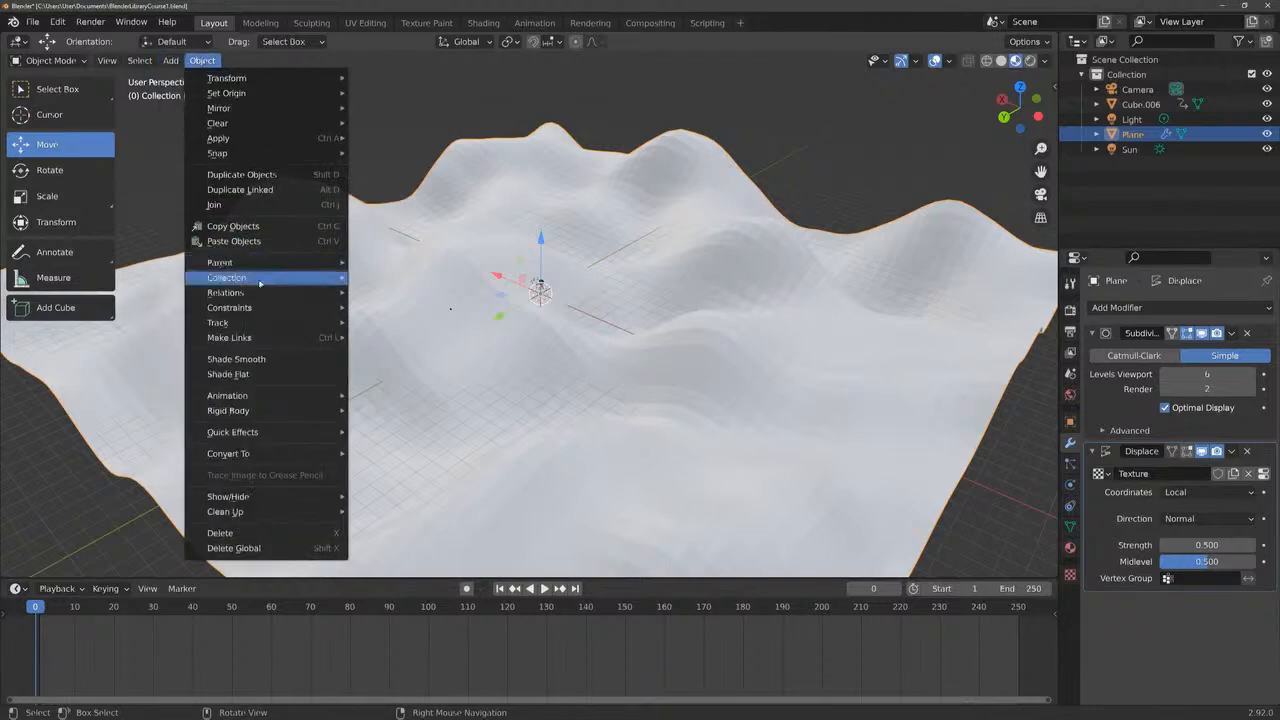
pyautogui.click(277, 361)
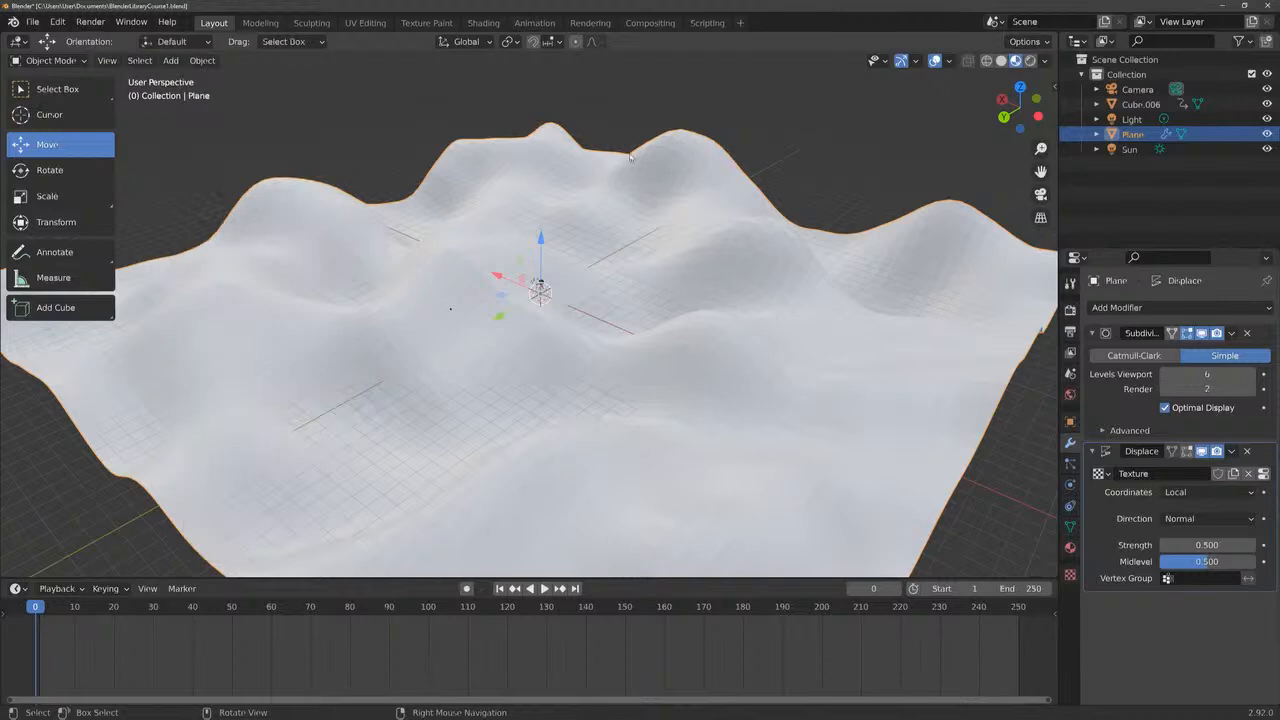
# Try Shade Flat on the ground plane for comparison and return it to smooth shading
pyautogui.click(205, 61)
pyautogui.click(202, 60)
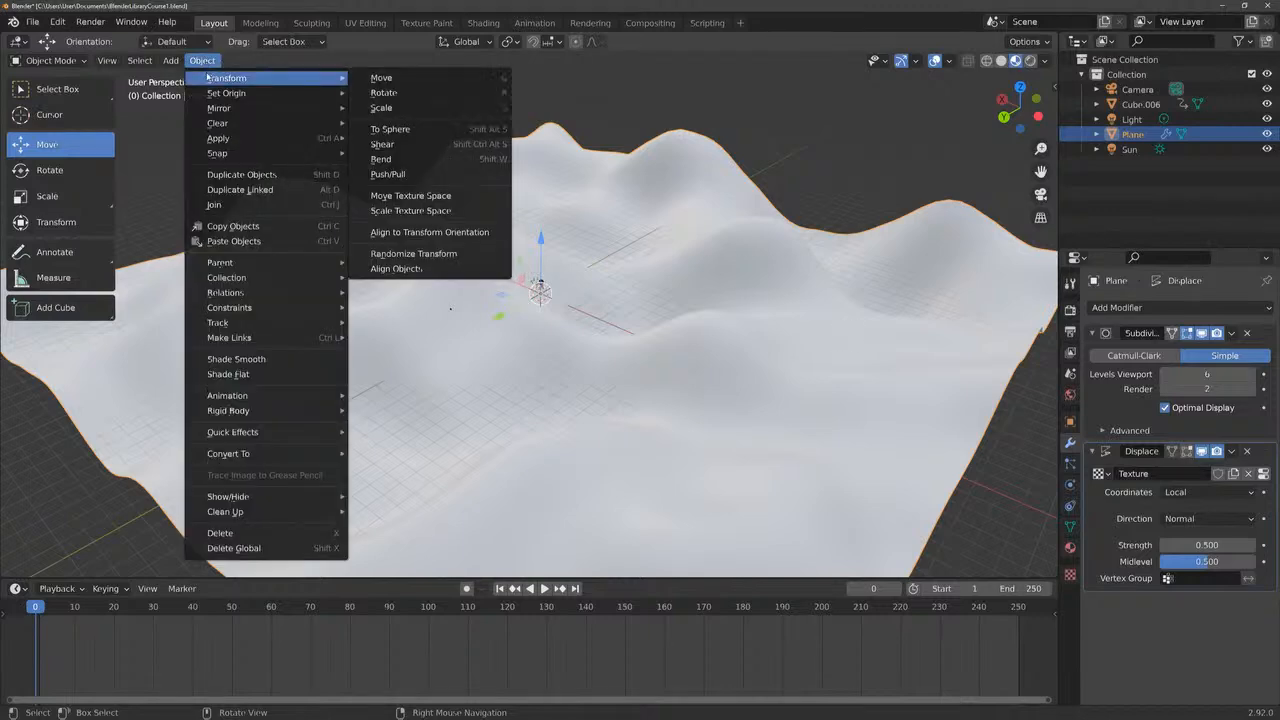
pyautogui.click(252, 374)
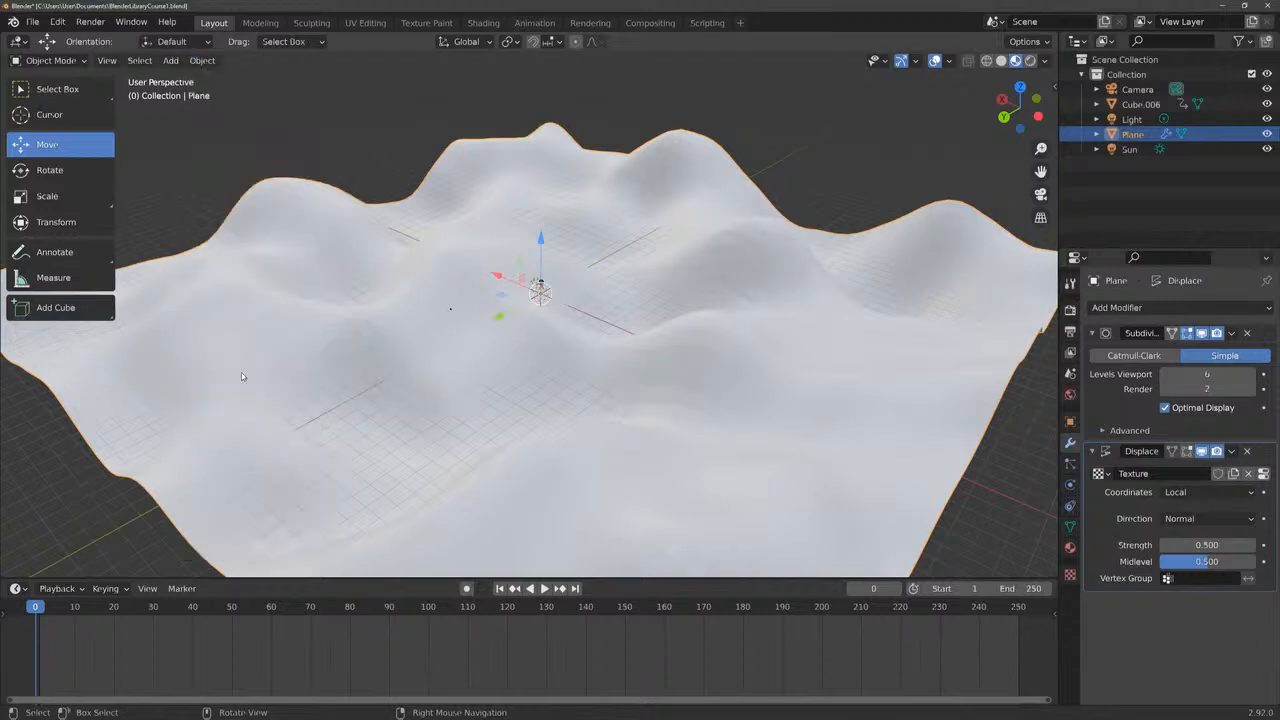
pyautogui.click(202, 60)
# Create a new material for the ground plane and name it Land
pyautogui.click(1070, 547)
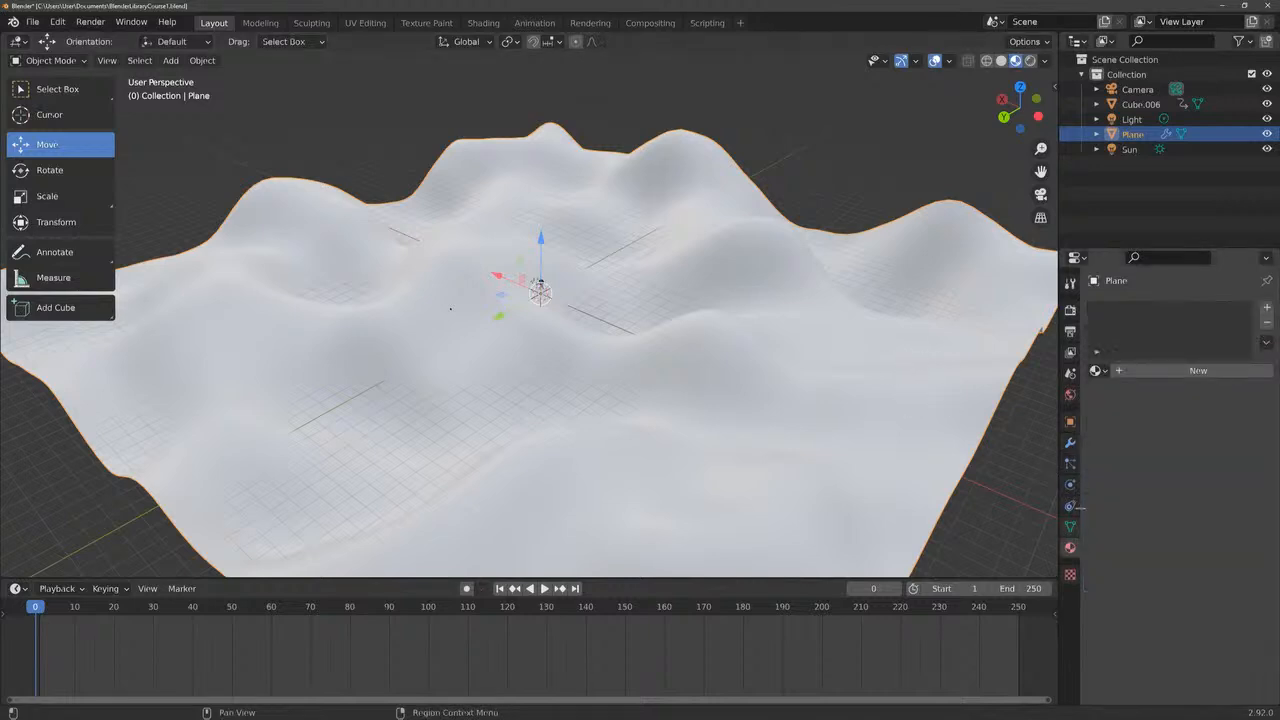
pyautogui.click(1133, 373)
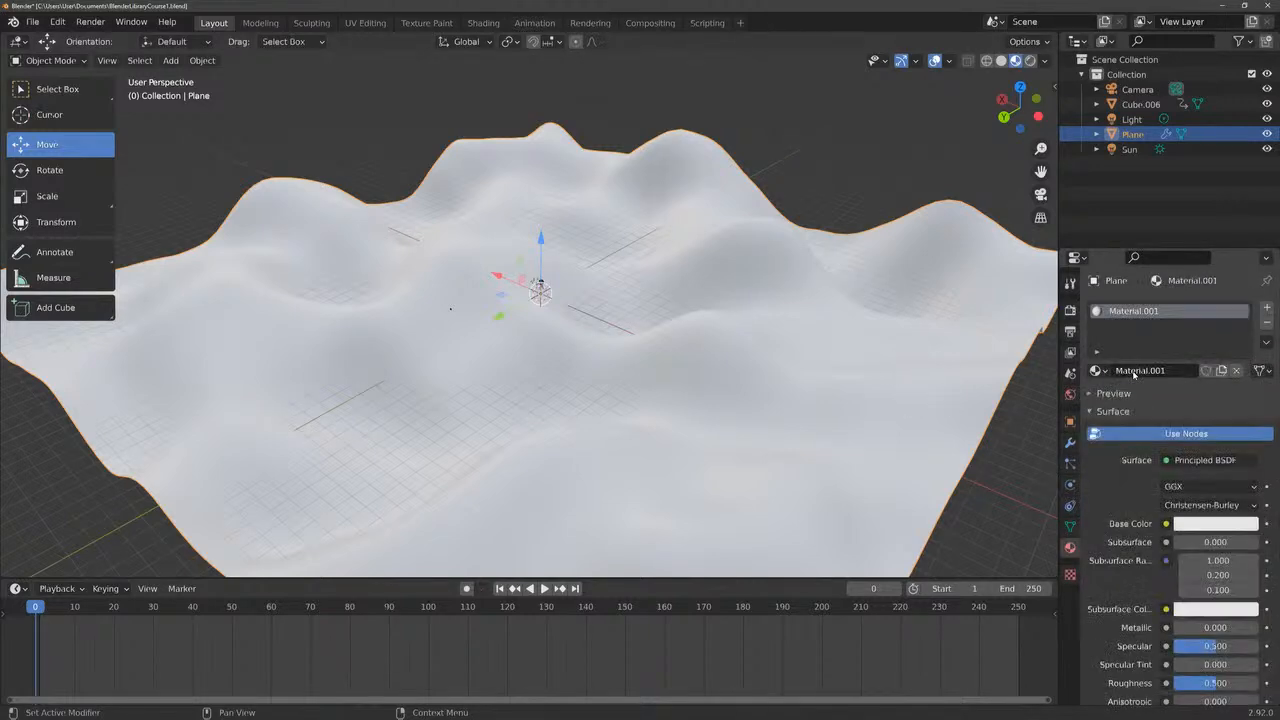
pyautogui.click(1155, 371)
pyautogui.write('Land')
pyautogui.press('Return')
# Set the Land material's base color to a dark, saturated green
pyautogui.click(1195, 527)
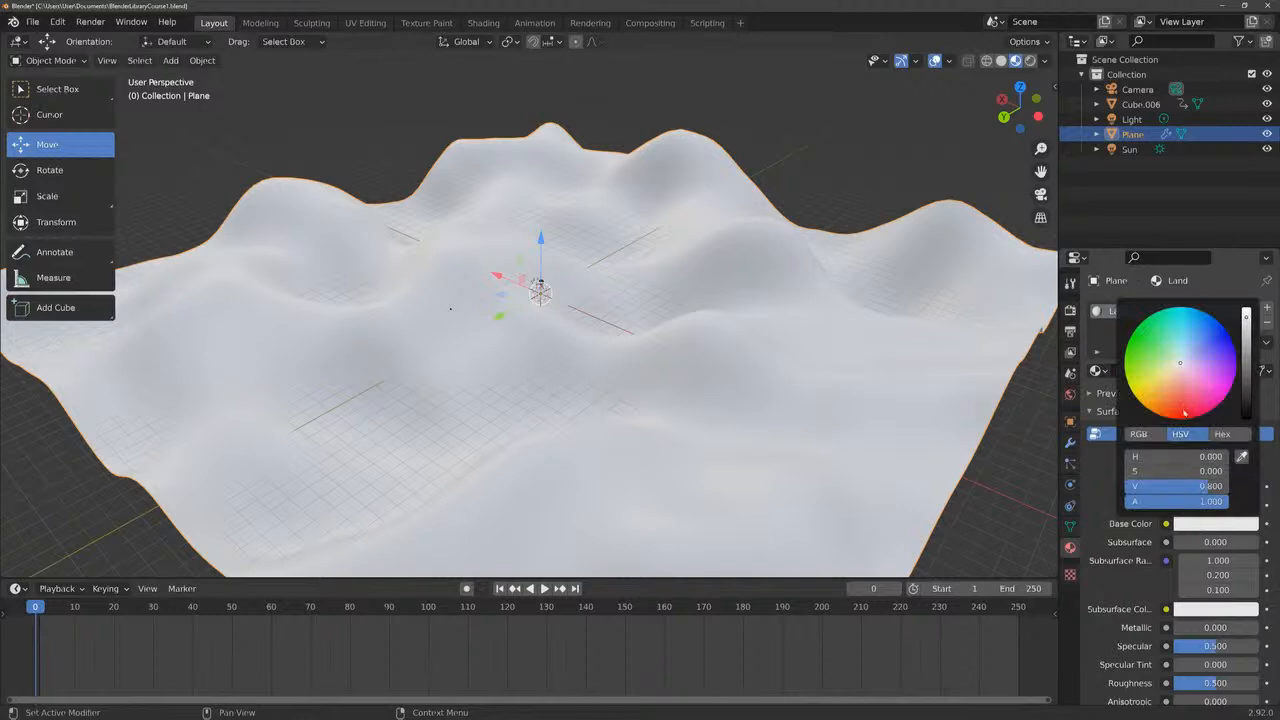
pyautogui.click(1156, 345)
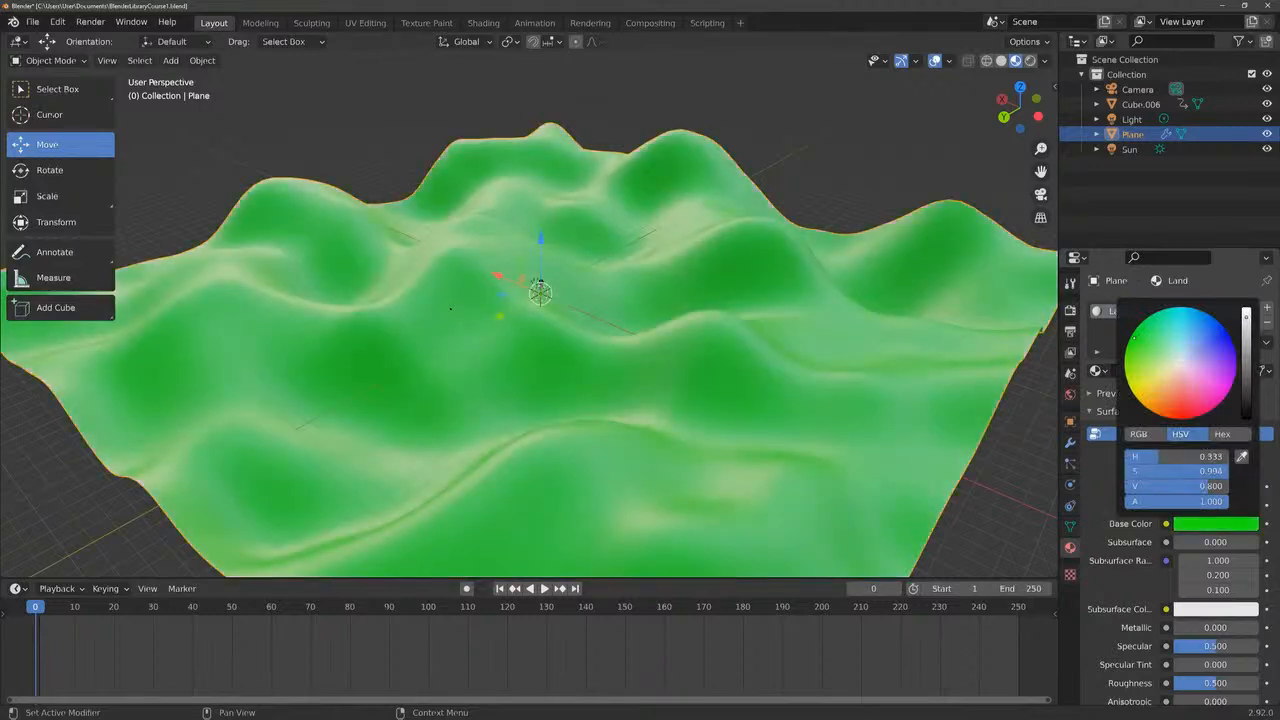
pyautogui.moveTo(1247, 322); pyautogui.dragTo(1246, 386)
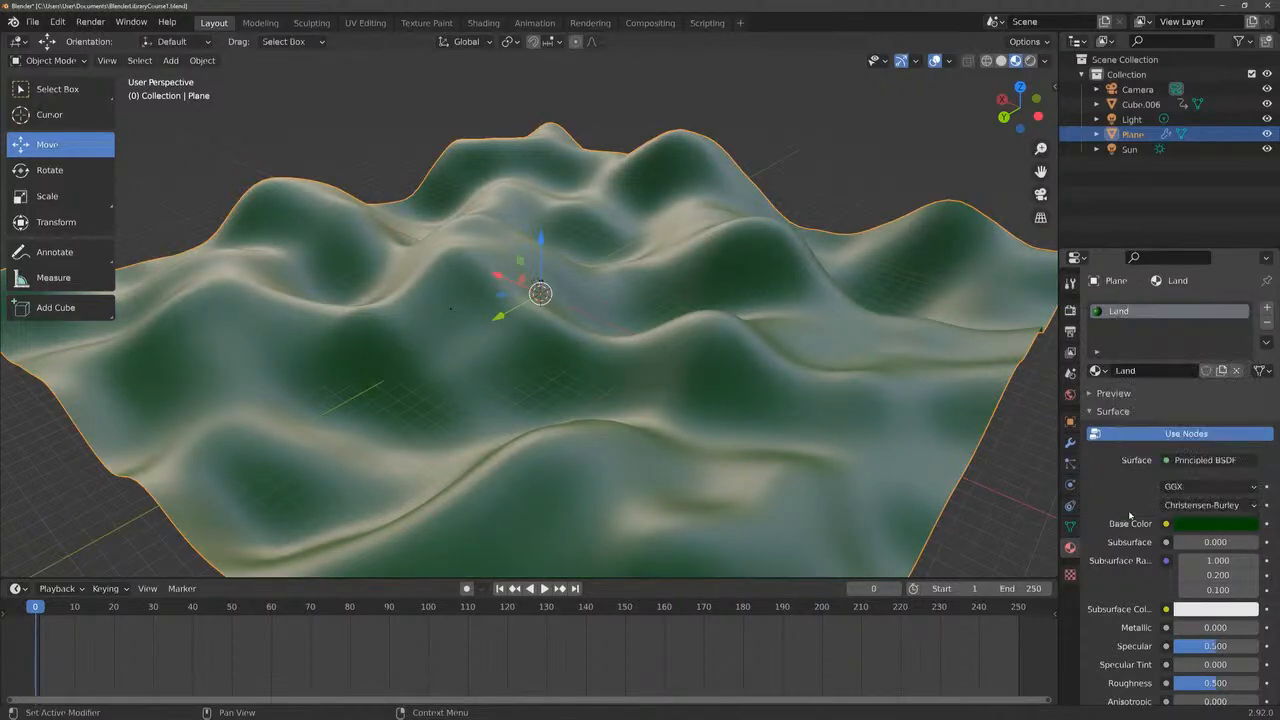
# Set the Land material's specular to 0 and its roughness to 1
pyautogui.scroll(-6, 1130, 515)
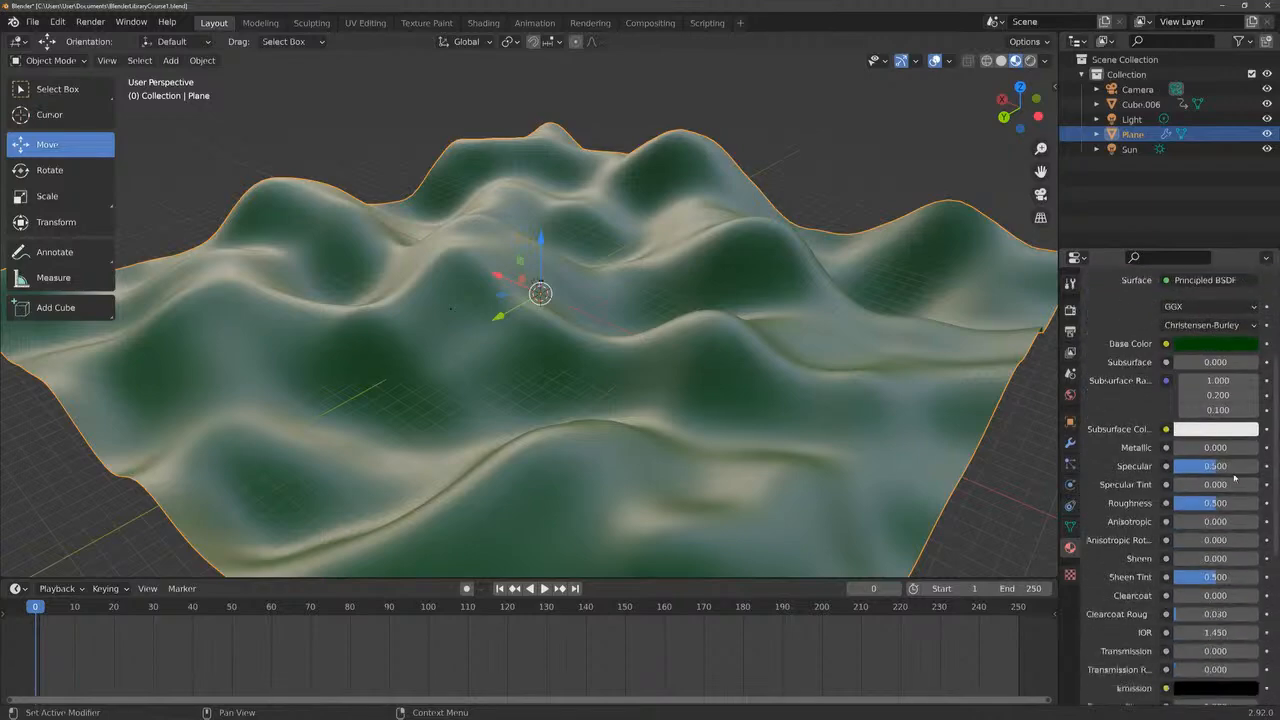
pyautogui.moveTo(1234, 478); pyautogui.dragTo(1176, 466)
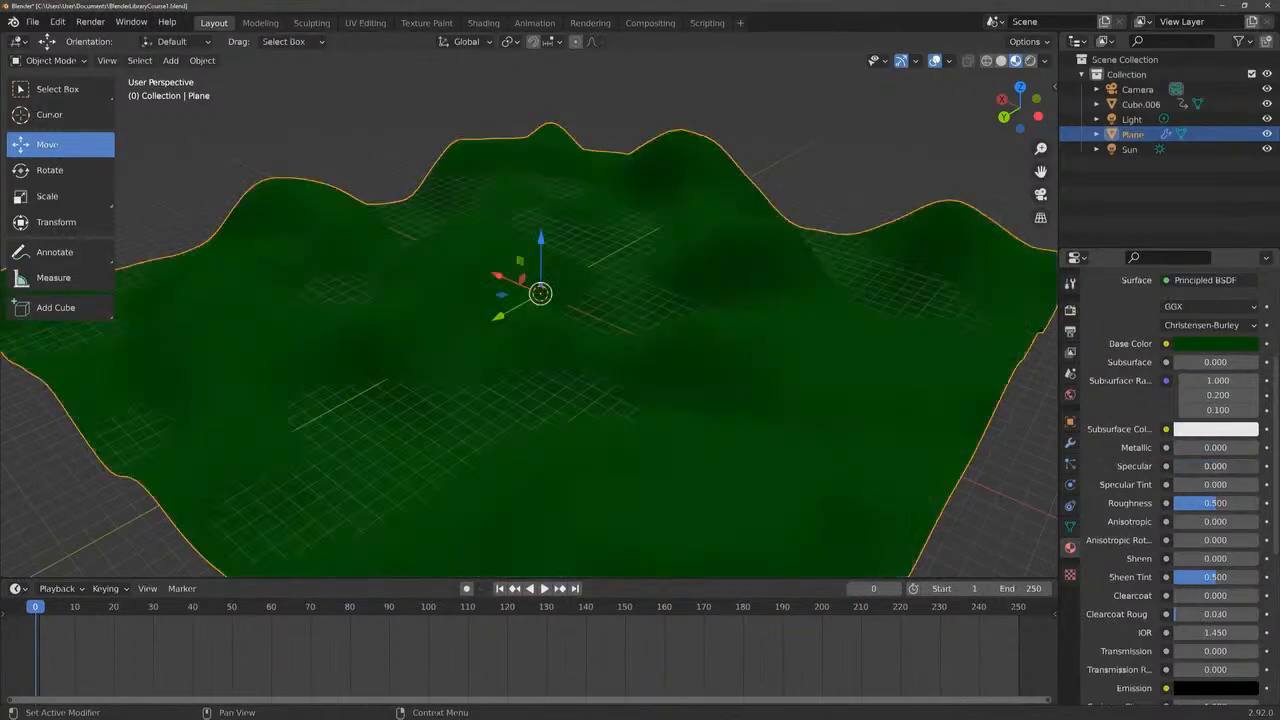
pyautogui.moveTo(1215, 503); pyautogui.dragTo(1258, 503)
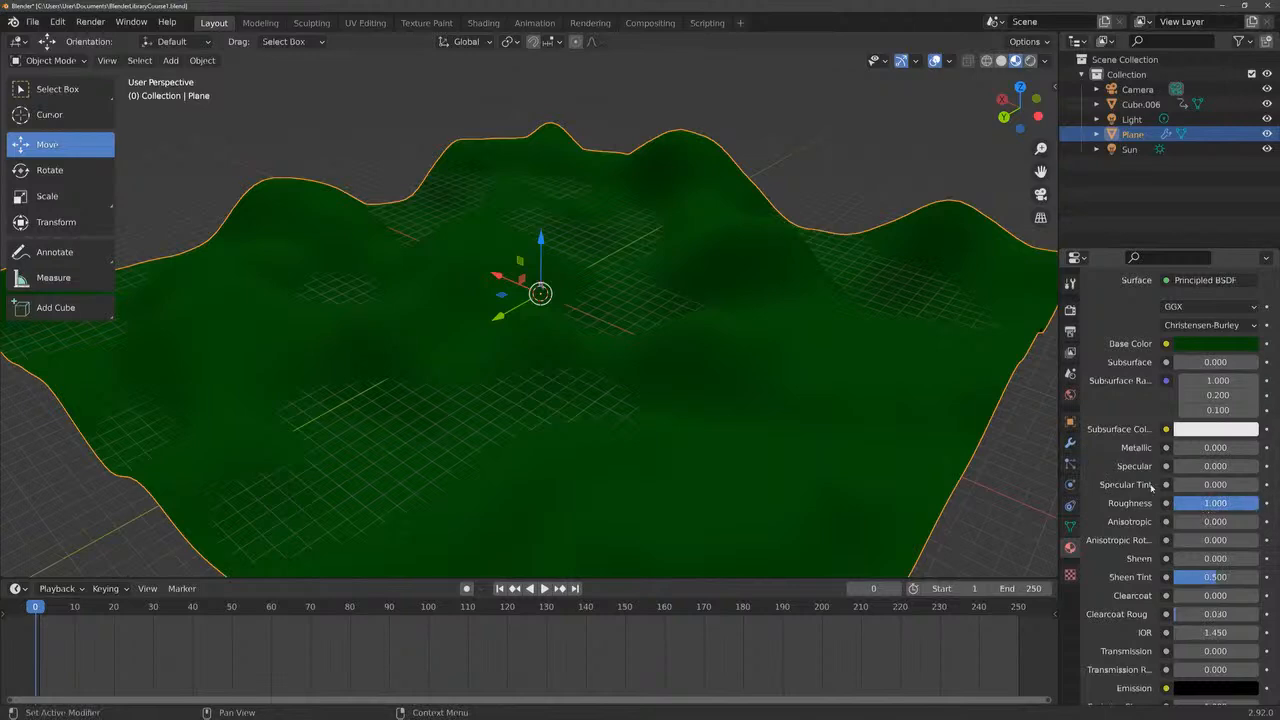
pyautogui.scroll(-5, 1133, 478)
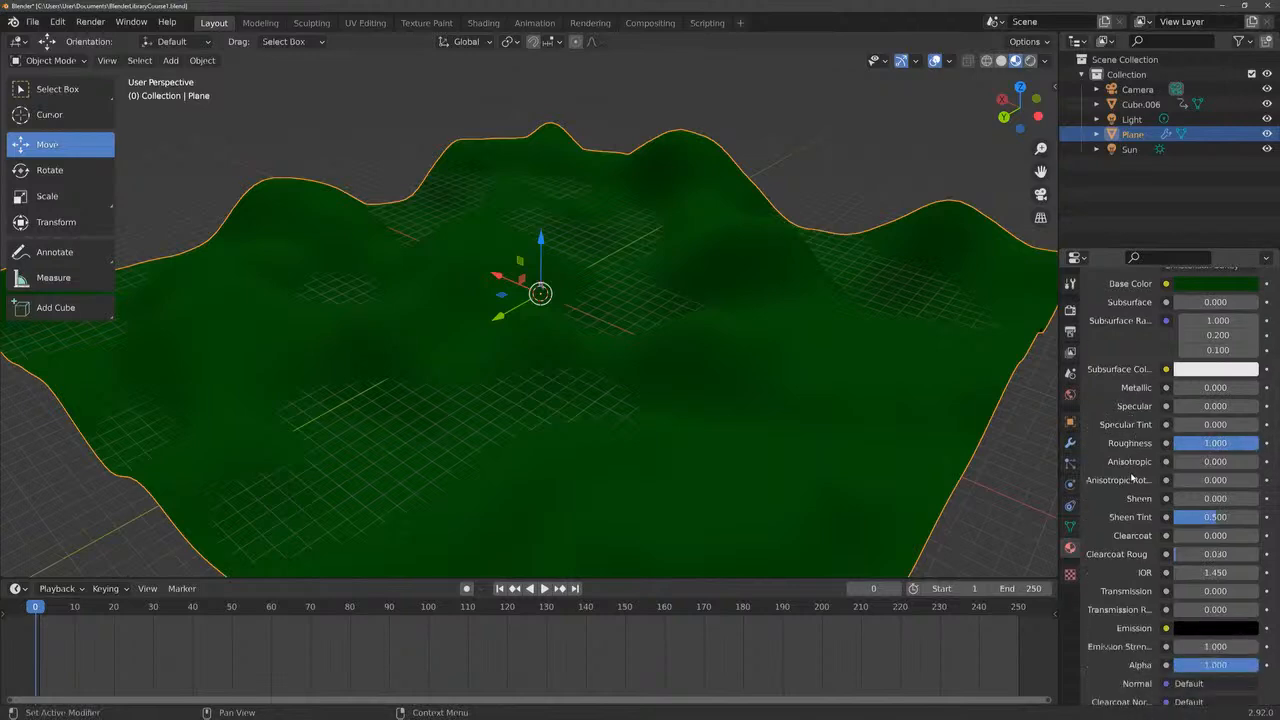
pyautogui.scroll(-4, 1133, 478)
pyautogui.scroll(10, 1133, 477)
pyautogui.scroll(3, 1133, 478)
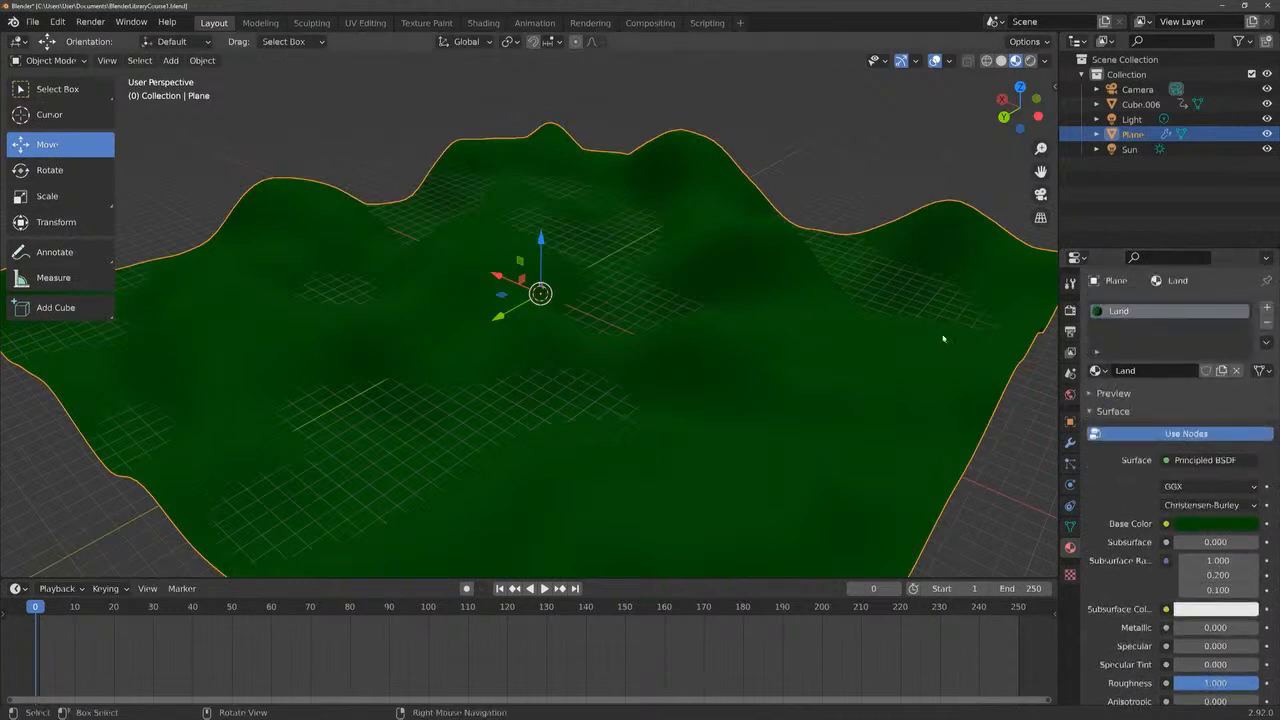
# Move the terrain plane along the X and Y axes so the character stands clear of the hill
pyautogui.click(796, 183)
pyautogui.moveTo(1018, 126)
pyautogui.mouseDown()
pyautogui.moveTo(1055, 123)
pyautogui.moveTo(1026, 150)
pyautogui.moveTo(1012, 126)
pyautogui.moveTo(1040, 140)
pyautogui.moveTo(1040, 62)
pyautogui.moveTo(1040, 138)
pyautogui.mouseUp()
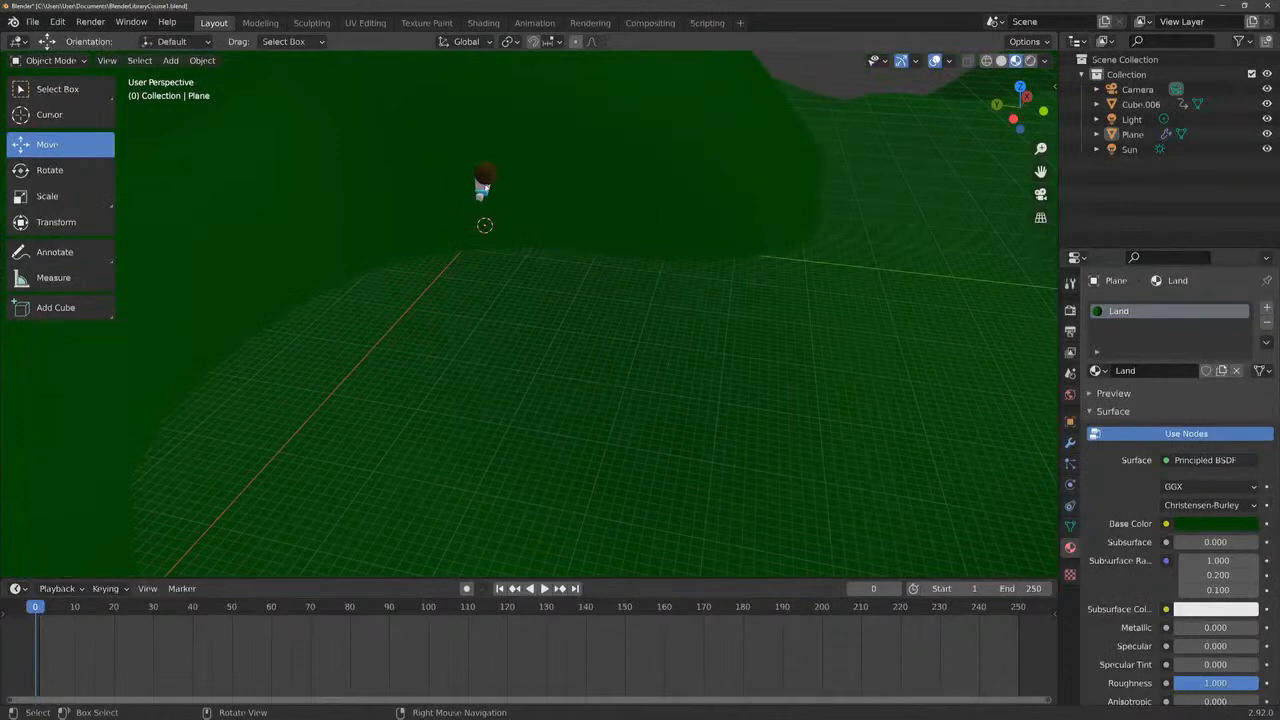
pyautogui.click(730, 177)
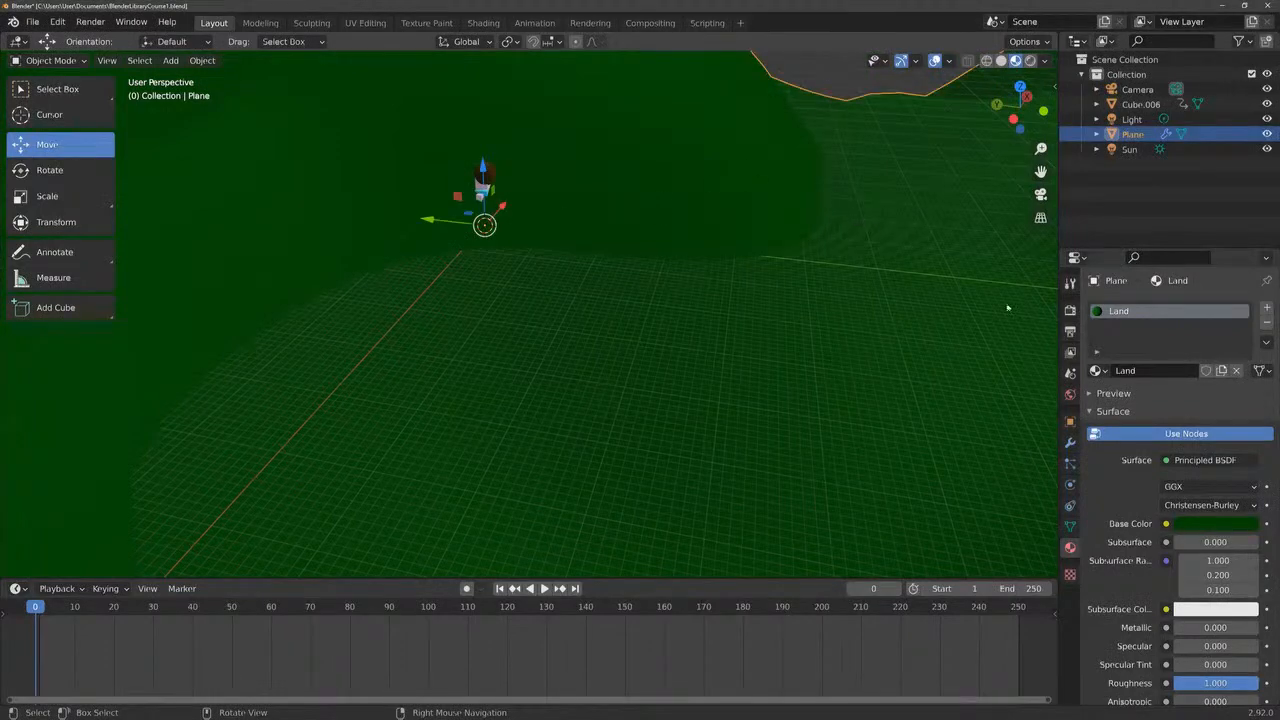
pyautogui.moveTo(501, 213); pyautogui.dragTo(560, 118)
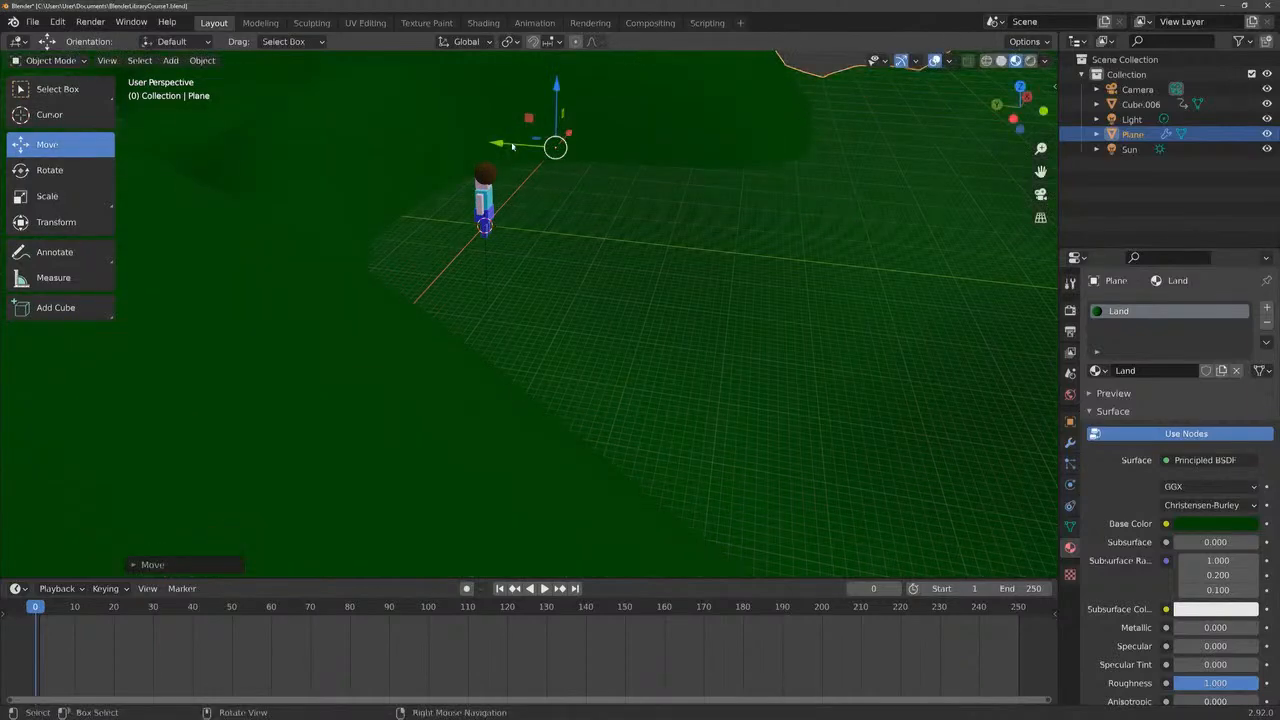
pyautogui.moveTo(496, 143)
pyautogui.mouseDown()
pyautogui.moveTo(309, 134)
pyautogui.moveTo(330, 140)
pyautogui.mouseUp()
pyautogui.scroll(-6, 606, 246)
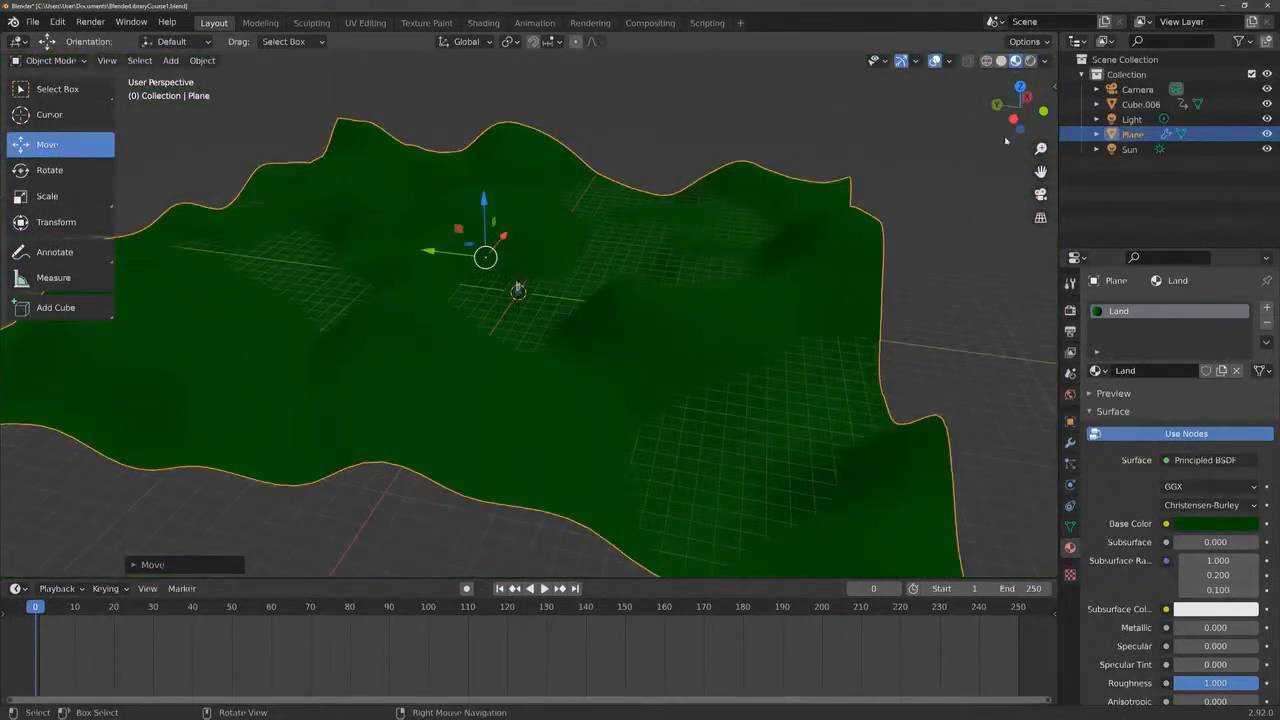
pyautogui.moveTo(1020, 108); pyautogui.dragTo(973, 108)
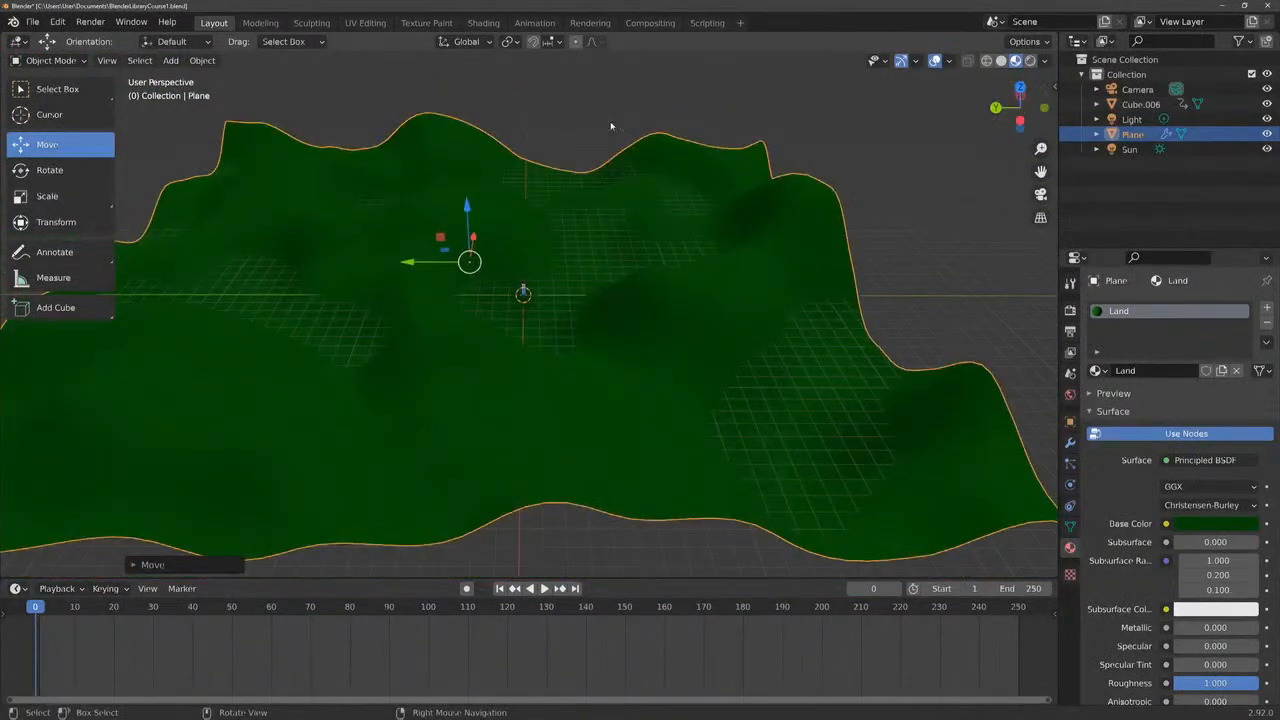
# Rename the Plane object to Land and deselect it
pyautogui.click(661, 135)
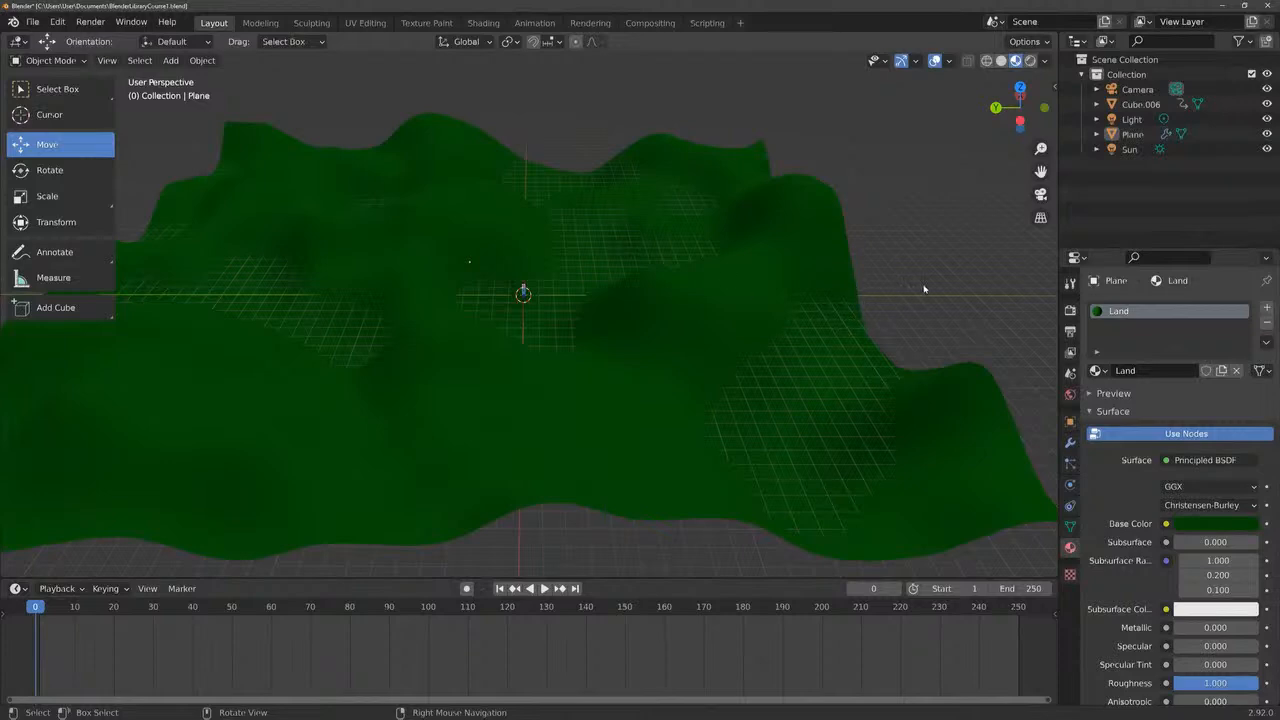
pyautogui.click(1133, 135)
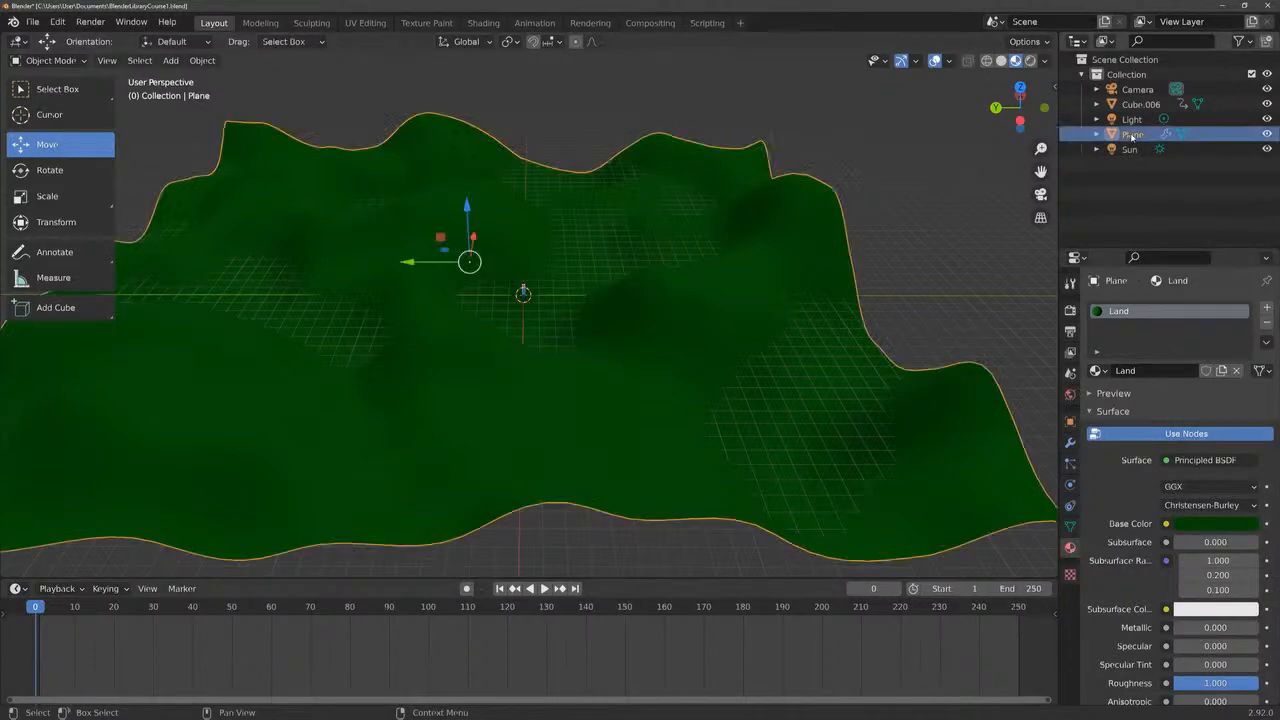
pyautogui.doubleClick(1133, 135)
pyautogui.write('Land')
pyautogui.press('Return')
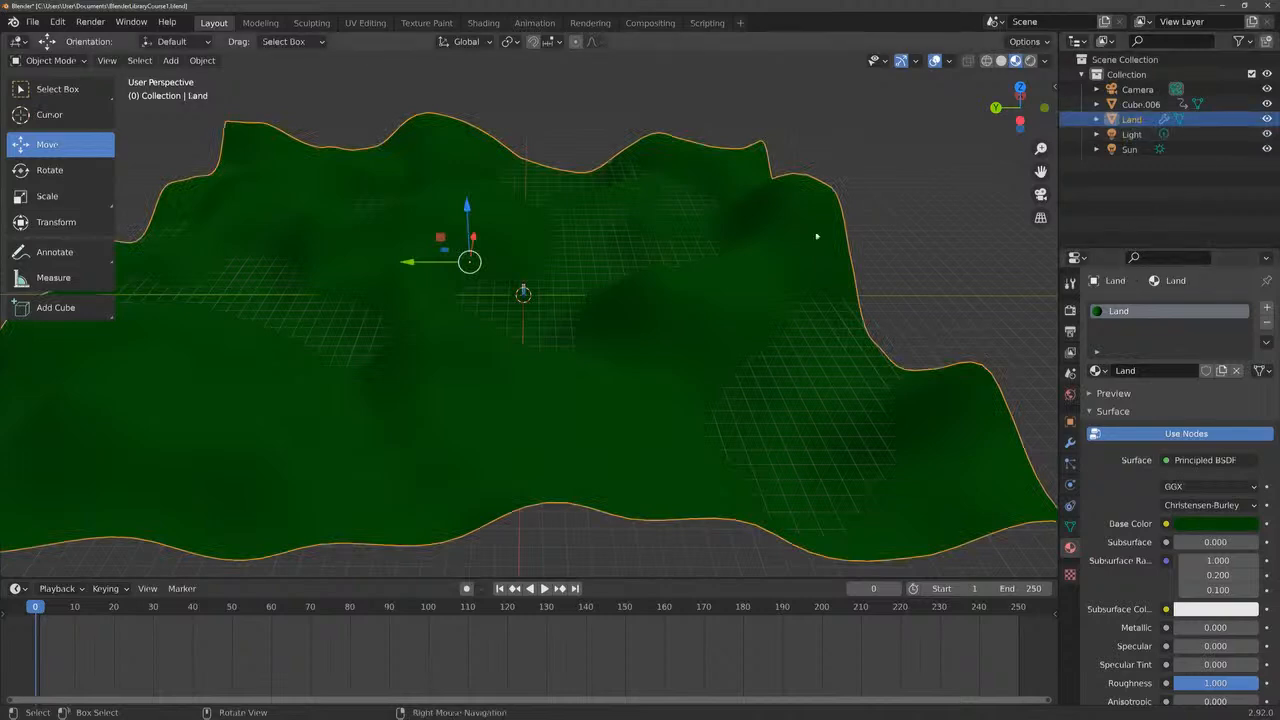
pyautogui.click(931, 209)
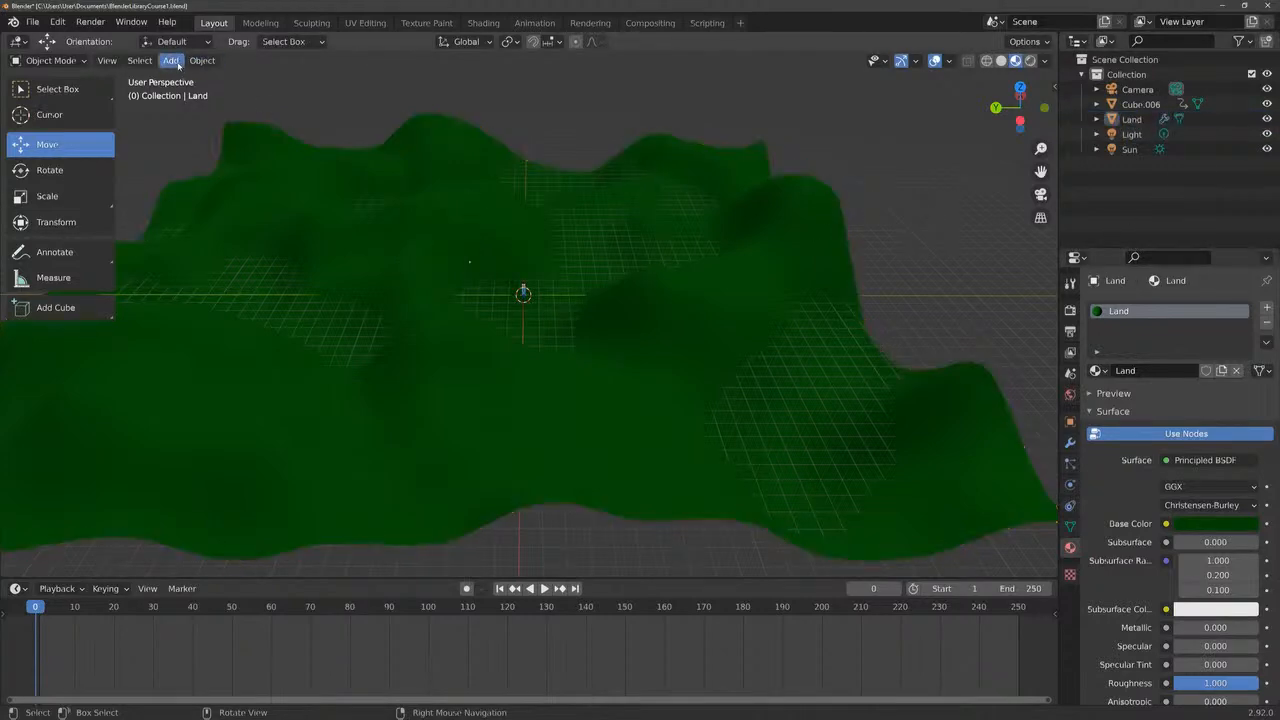
# Add a plane mesh at the world origin and scale it up until it spans most of the terrain
pyautogui.click(172, 61)
pyautogui.moveTo(191, 78)
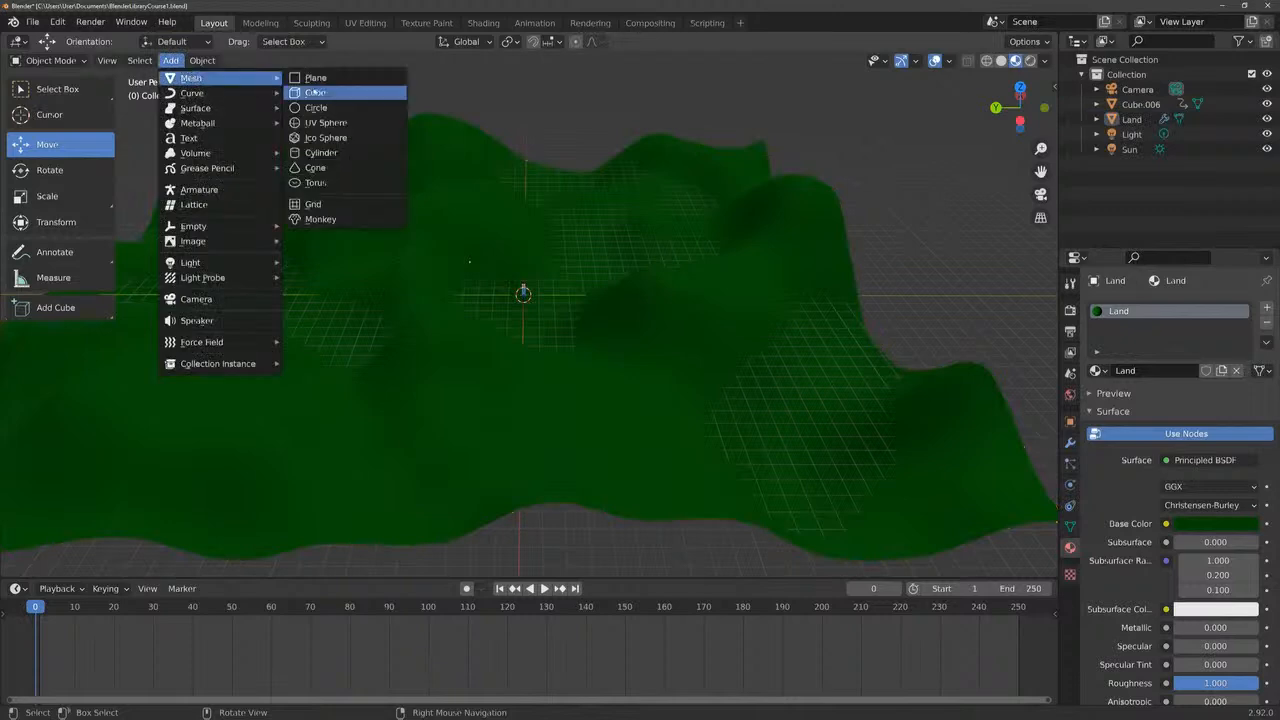
pyautogui.click(337, 80)
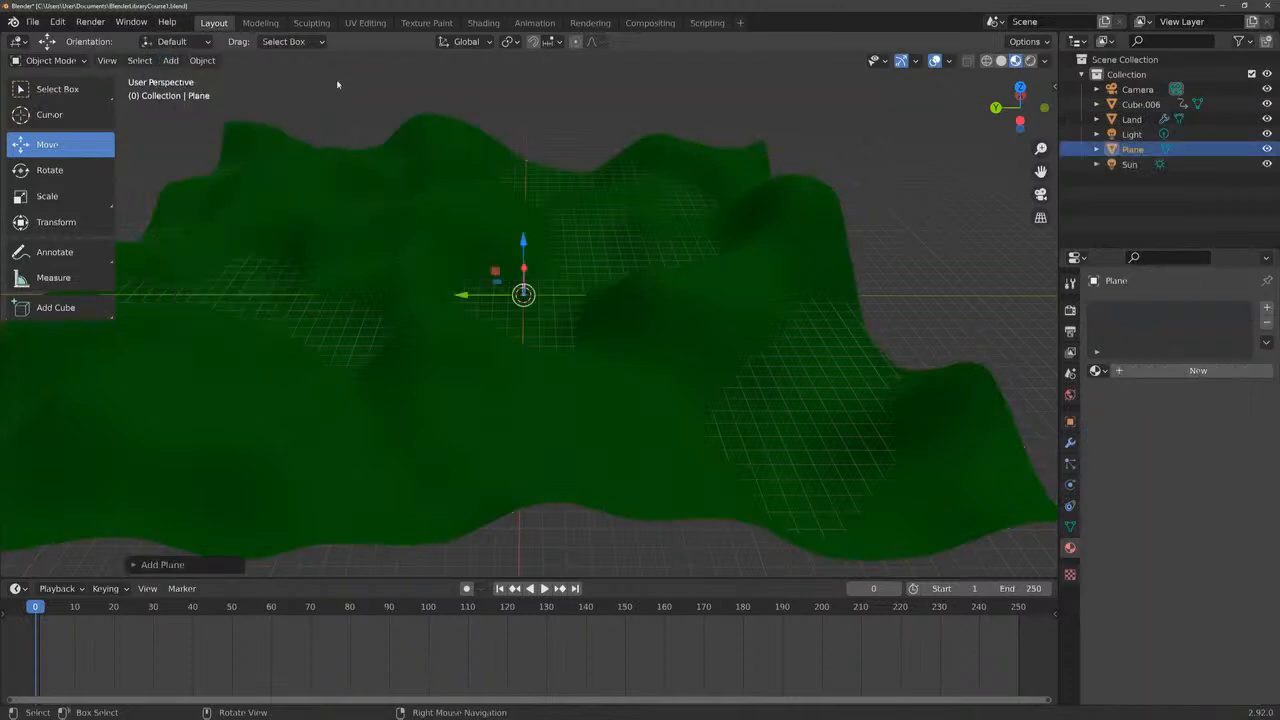
pyautogui.click(59, 196)
pyautogui.moveTo(564, 272); pyautogui.dragTo(986, 185)
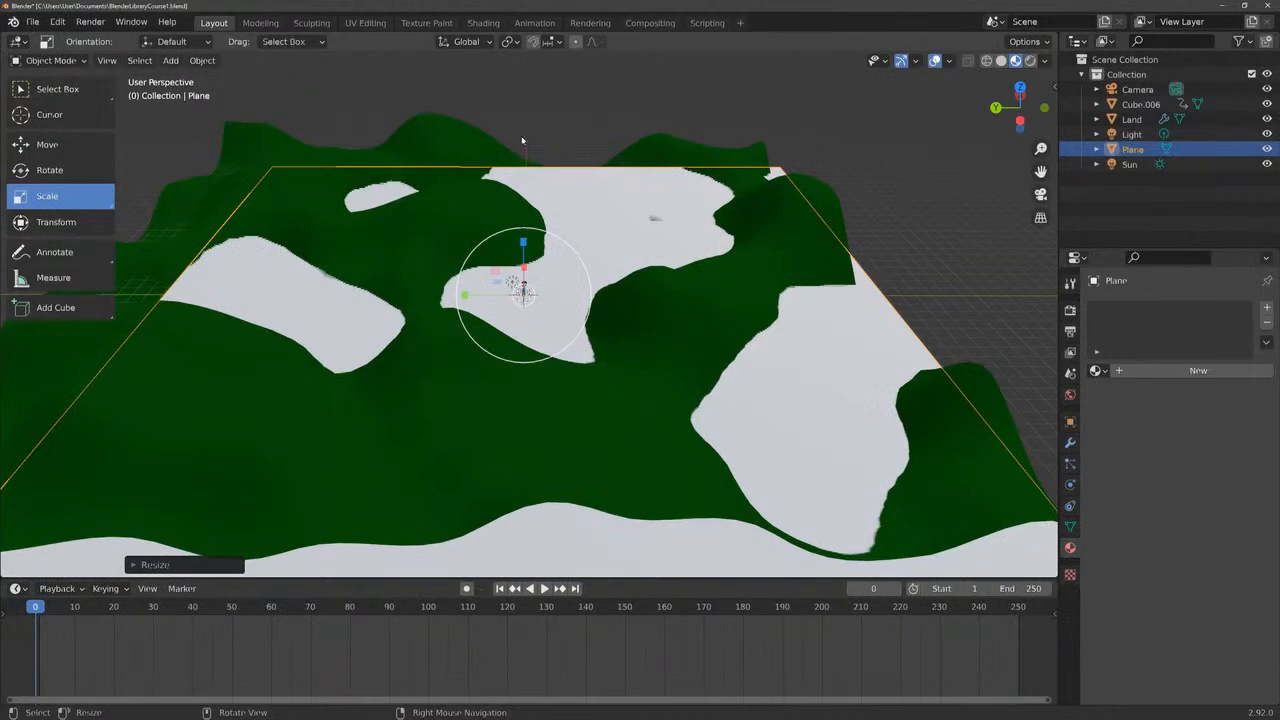
# Shift the new plane horizontally so it lies within the terrain's edges, and rename it Water
pyautogui.click(47, 144)
pyautogui.moveTo(447, 296); pyautogui.dragTo(476, 266)
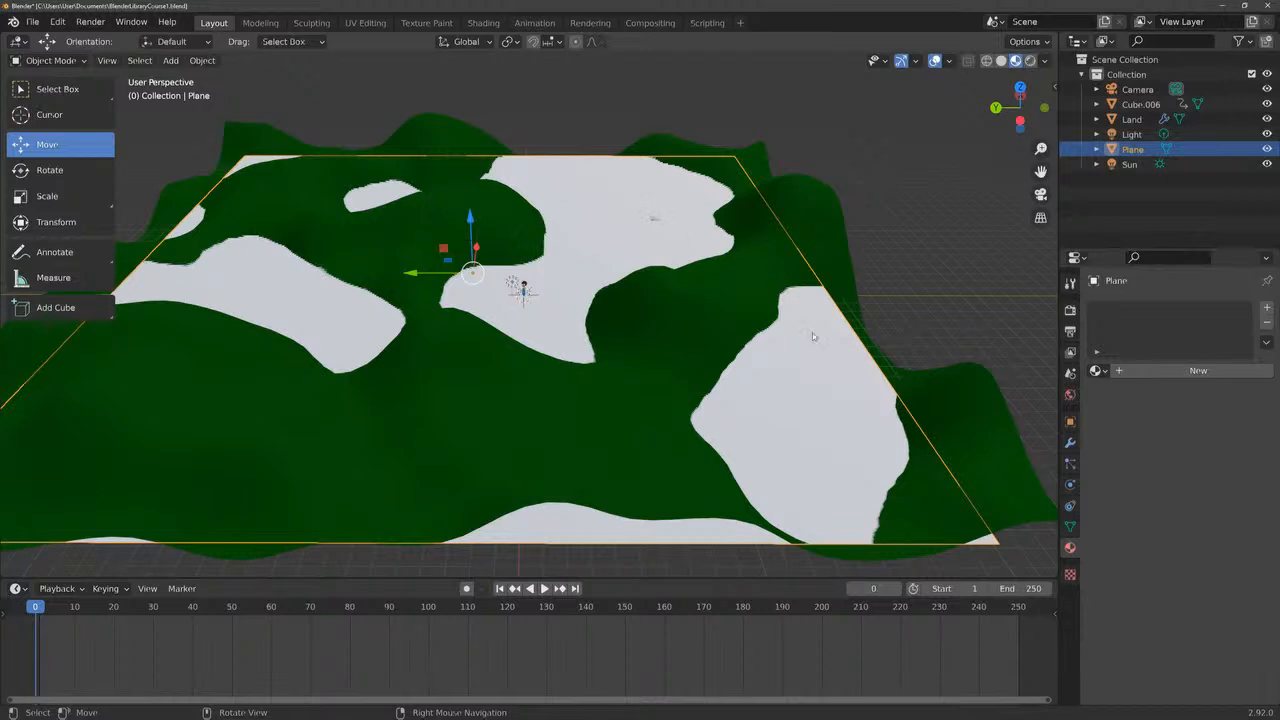
pyautogui.doubleClick(1131, 149)
pyautogui.write('Water')
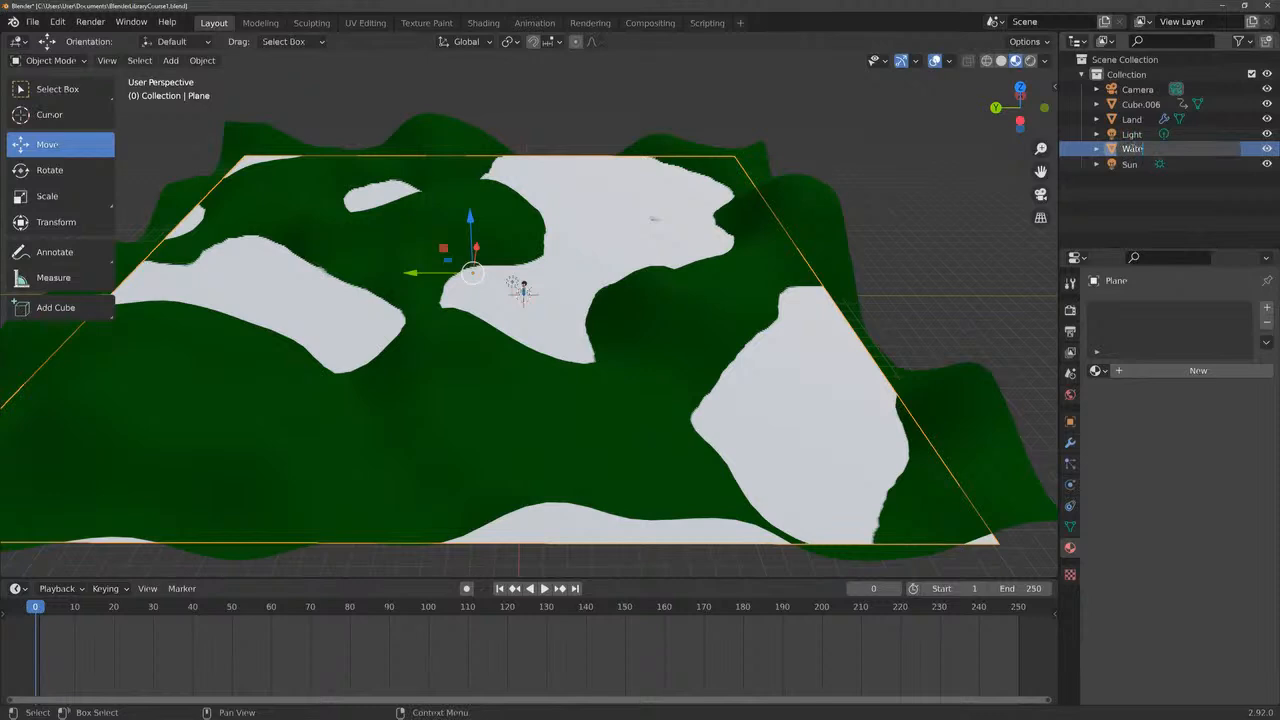
pyautogui.press('Return')
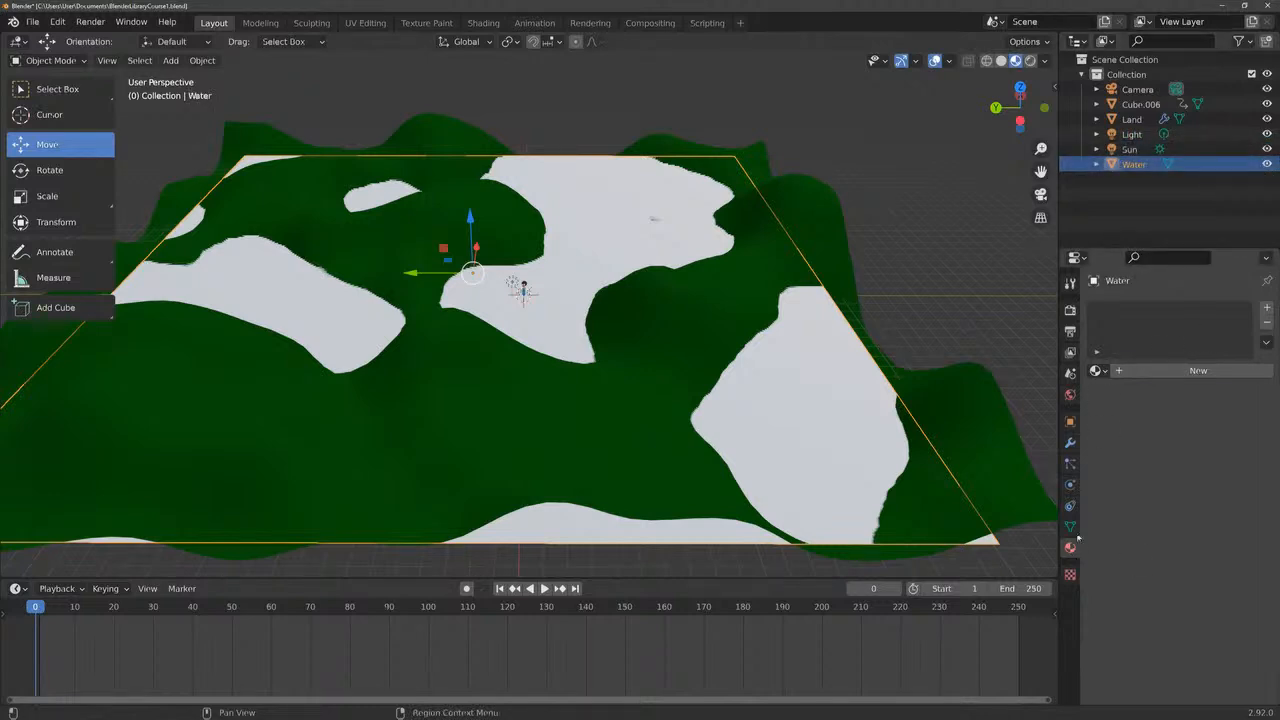
# Create a material named Water for the plane and set its base color to a deep blue
pyautogui.click(1140, 371)
pyautogui.doubleClick(1138, 371)
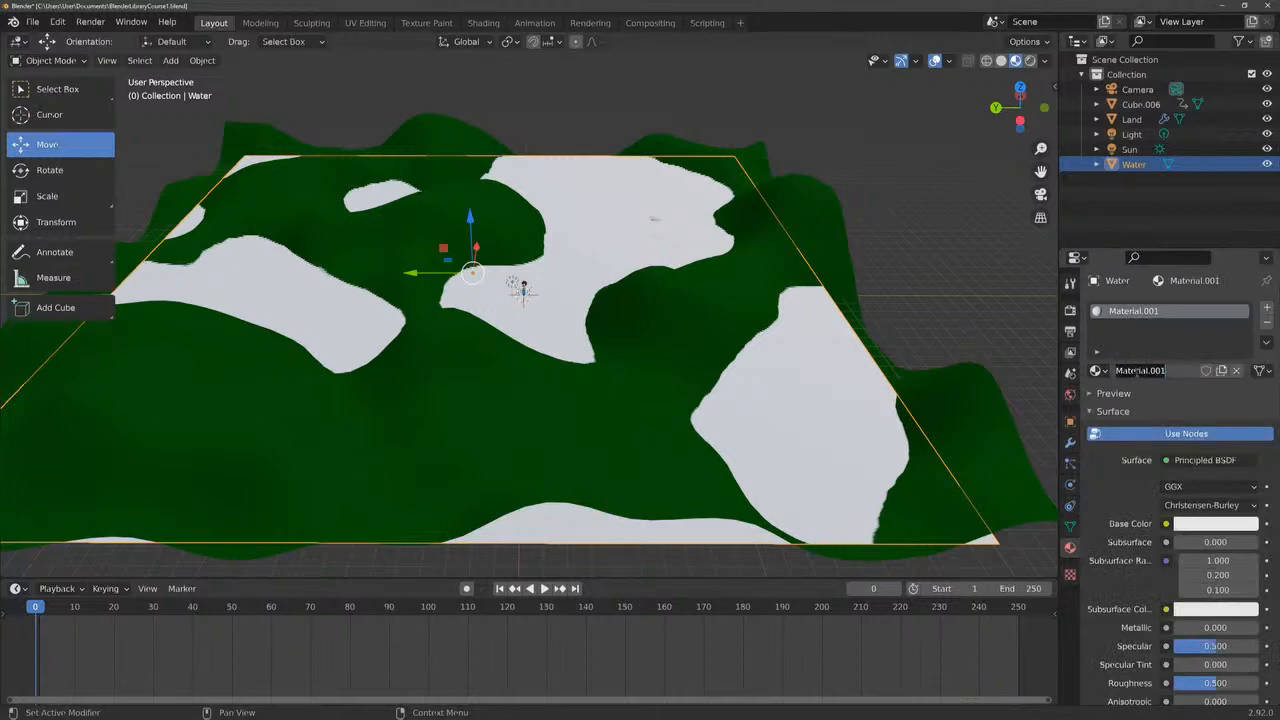
pyautogui.write('Water')
pyautogui.press('Return')
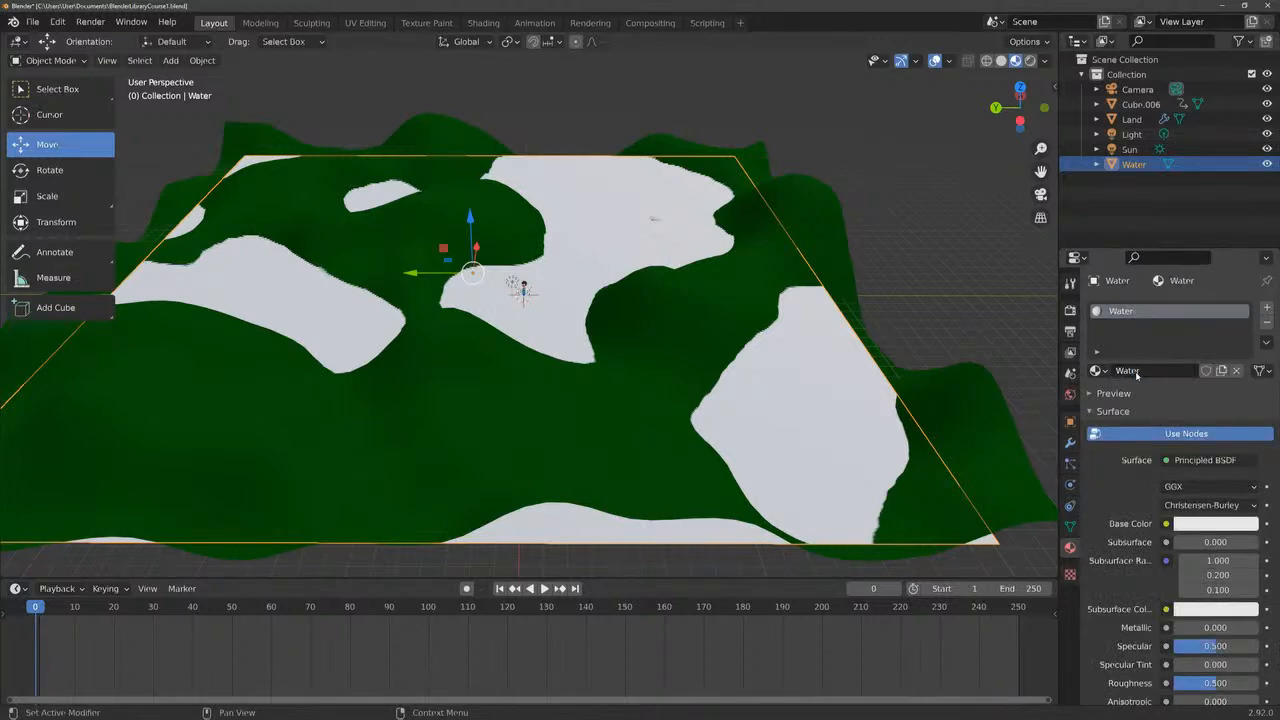
pyautogui.click(1189, 523)
pyautogui.moveTo(1199, 346)
pyautogui.mouseDown()
pyautogui.moveTo(1213, 317)
pyautogui.moveTo(1246, 350)
pyautogui.mouseUp()
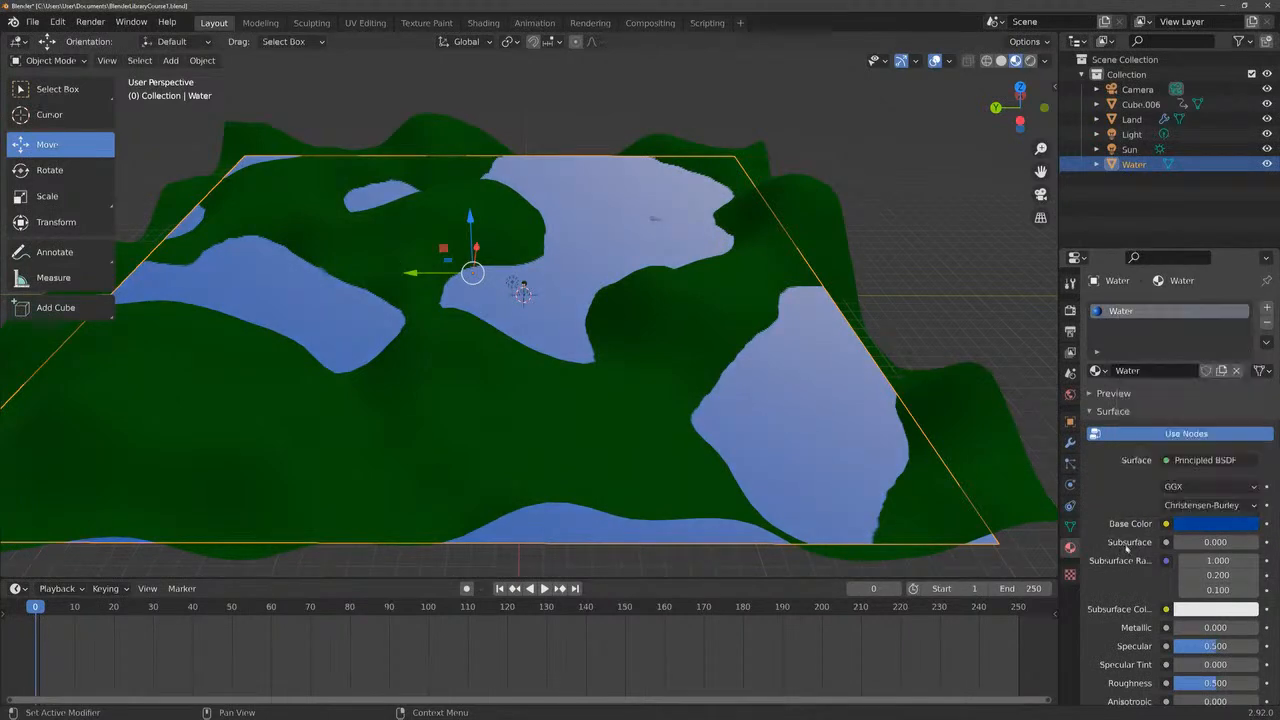
# Set the Water material's specular and metallic to 1, its sheen to 0.936 and its clearcoat to 0.503
pyautogui.scroll(-2, 1102, 547)
pyautogui.scroll(-2, 1102, 547)
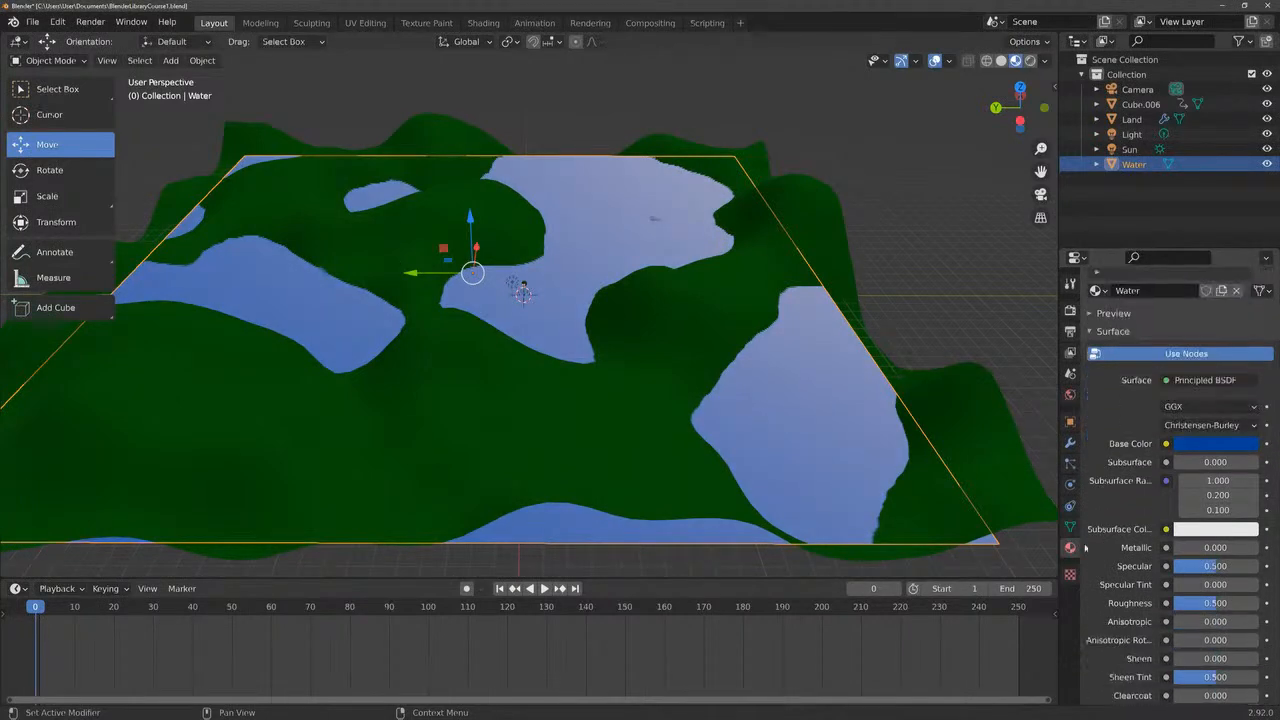
pyautogui.scroll(-1, 1098, 535)
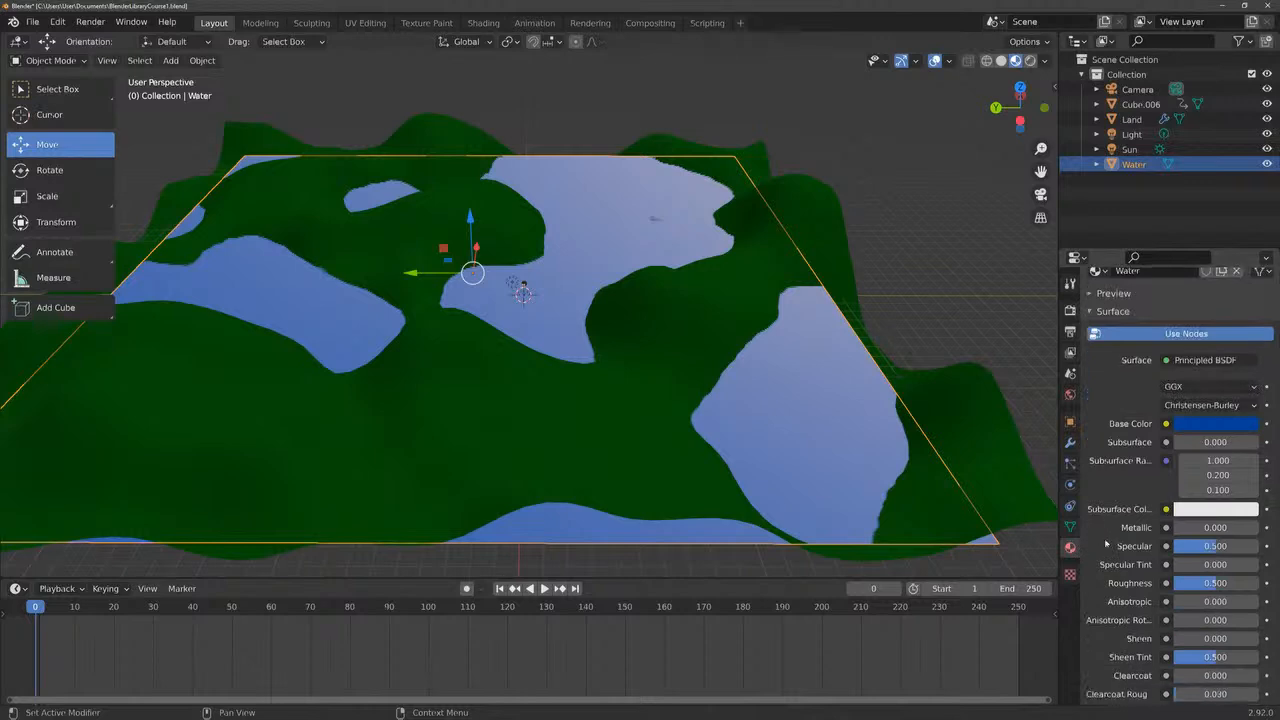
pyautogui.moveTo(1199, 549); pyautogui.dragTo(1262, 549)
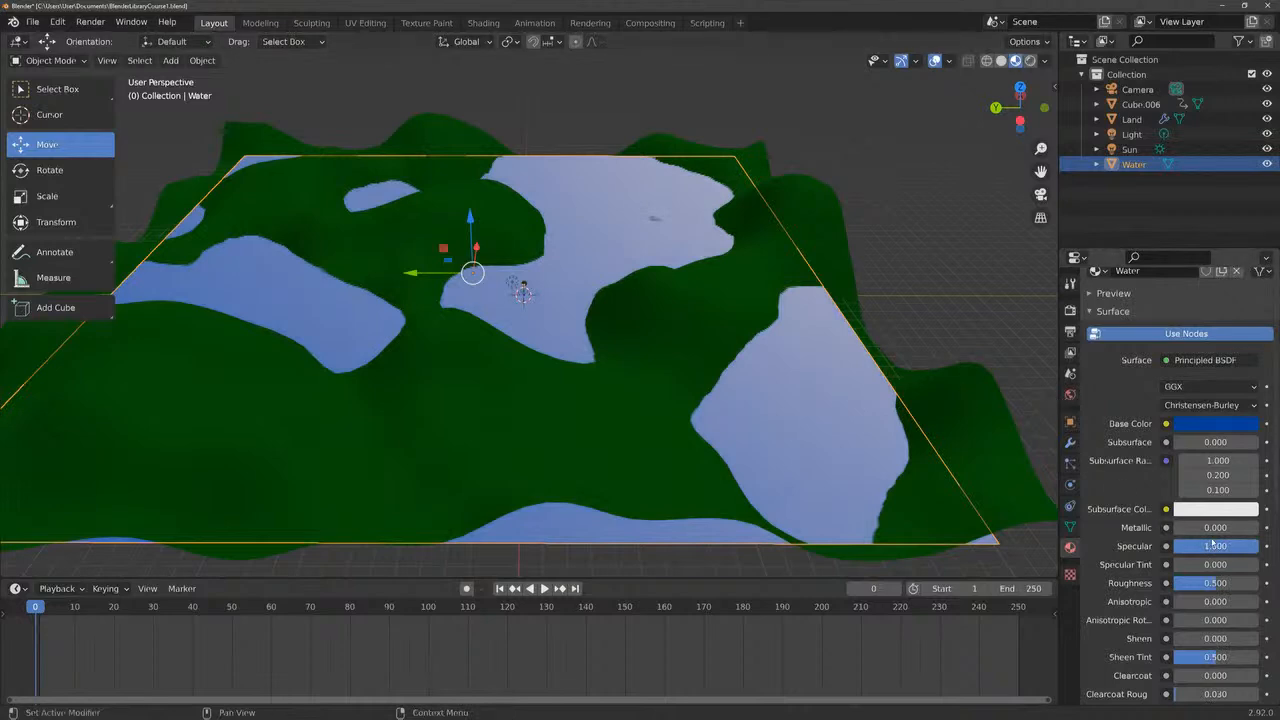
pyautogui.moveTo(1213, 527); pyautogui.dragTo(1262, 527)
pyautogui.scroll(-5, 1125, 496)
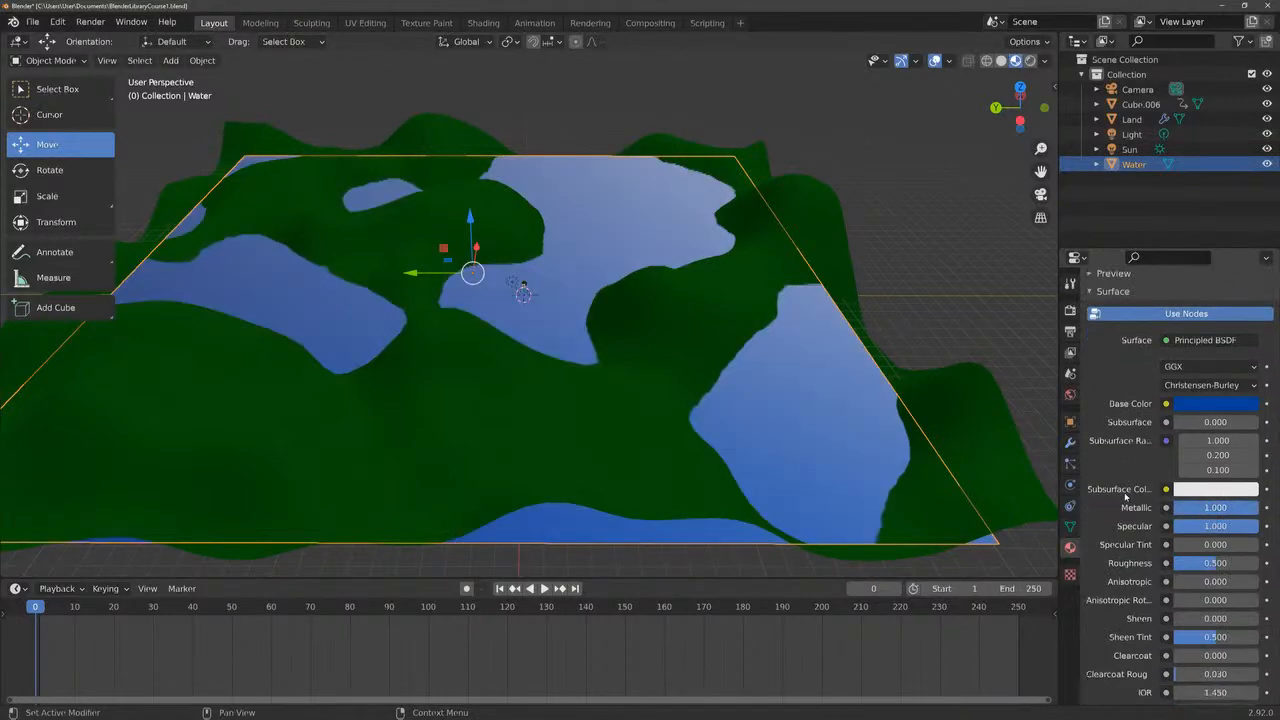
pyautogui.moveTo(1213, 519)
pyautogui.mouseDown()
pyautogui.moveTo(1272, 519)
pyautogui.moveTo(1211, 510)
pyautogui.mouseUp()
pyautogui.moveTo(1213, 555); pyautogui.dragTo(1256, 555)
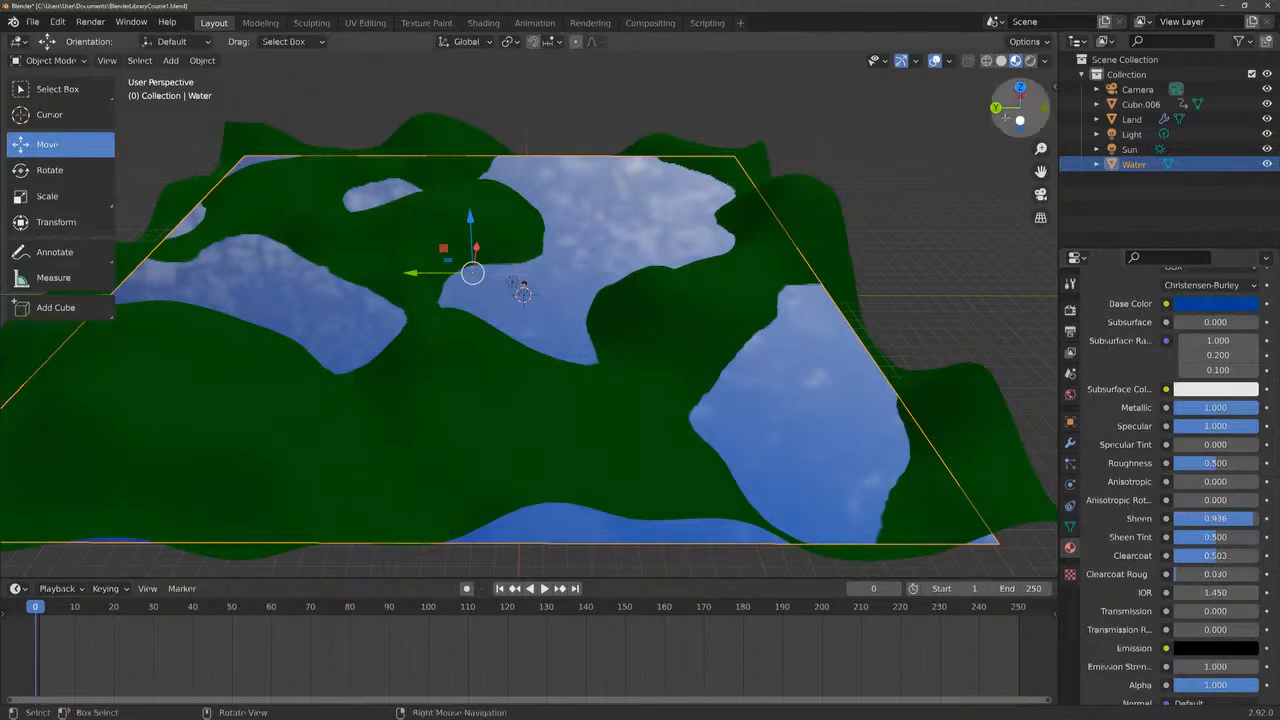
pyautogui.moveTo(1020, 105); pyautogui.dragTo(1002, 148)
pyautogui.scroll(-3, 1135, 540)
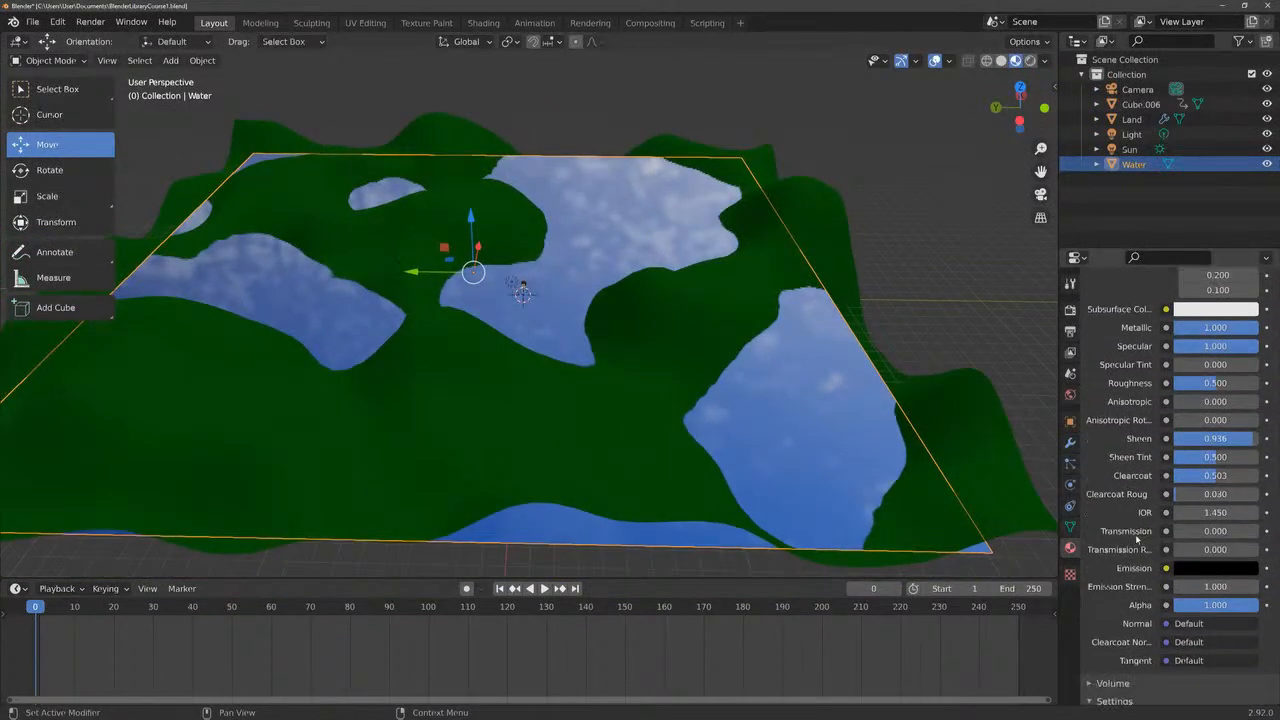
pyautogui.scroll(-6, 1136, 538)
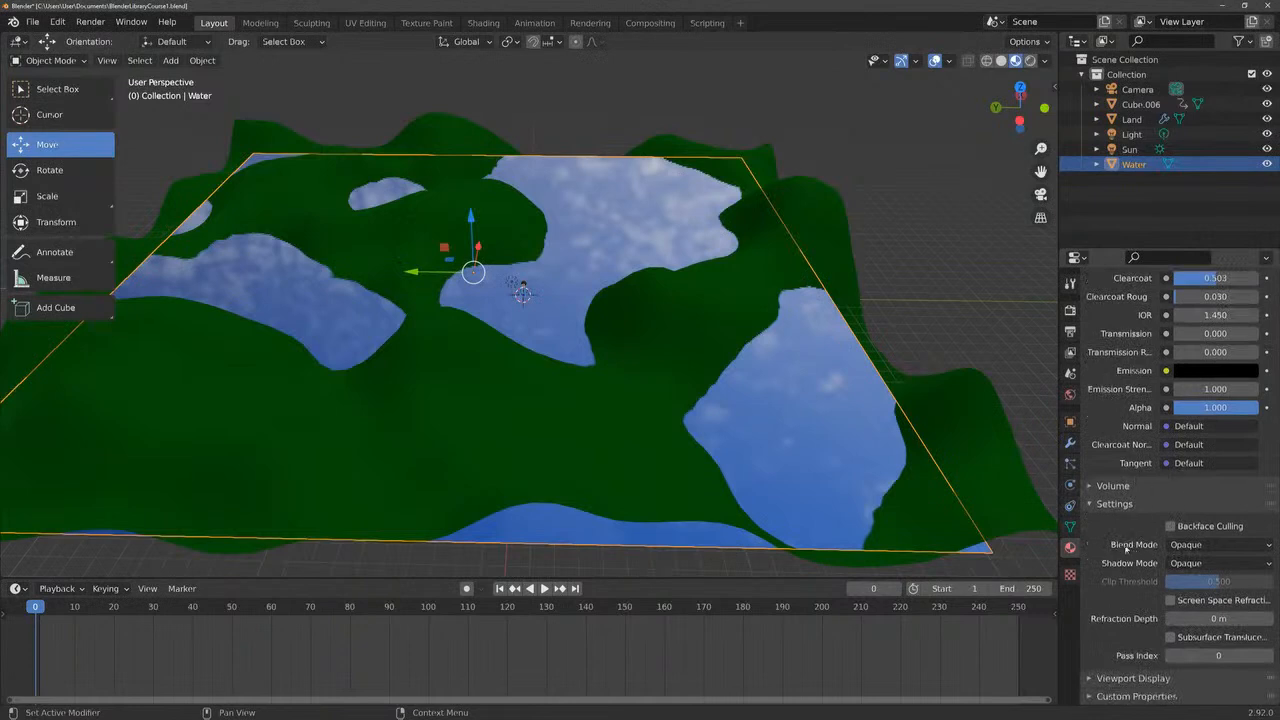
pyautogui.click(1188, 545)
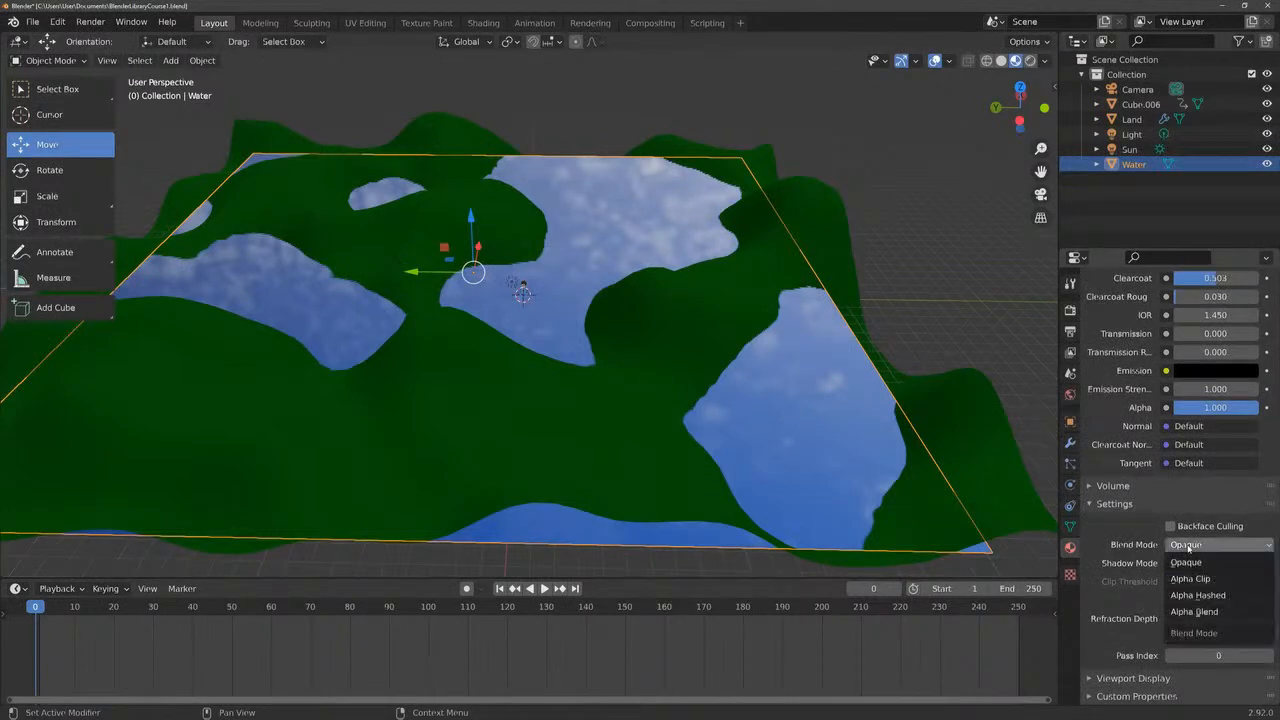
pyautogui.click(1198, 611)
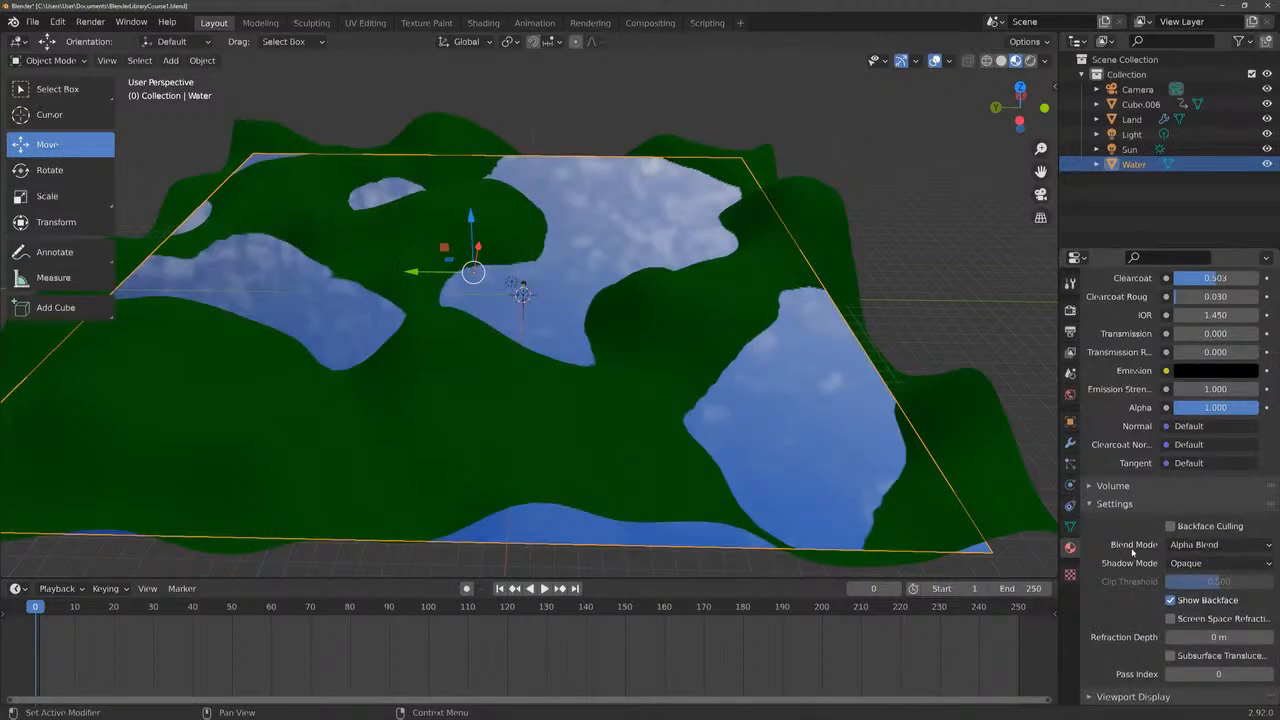
pyautogui.scroll(3, 1115, 490)
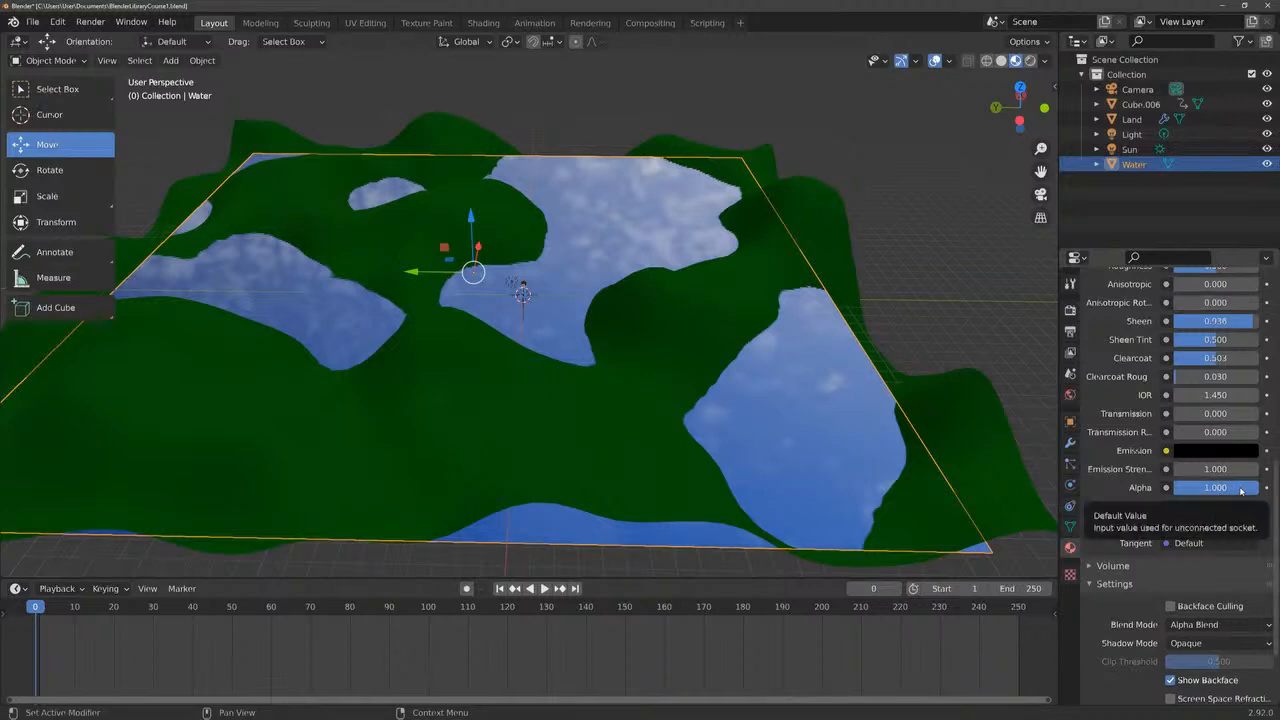
pyautogui.click(1200, 624)
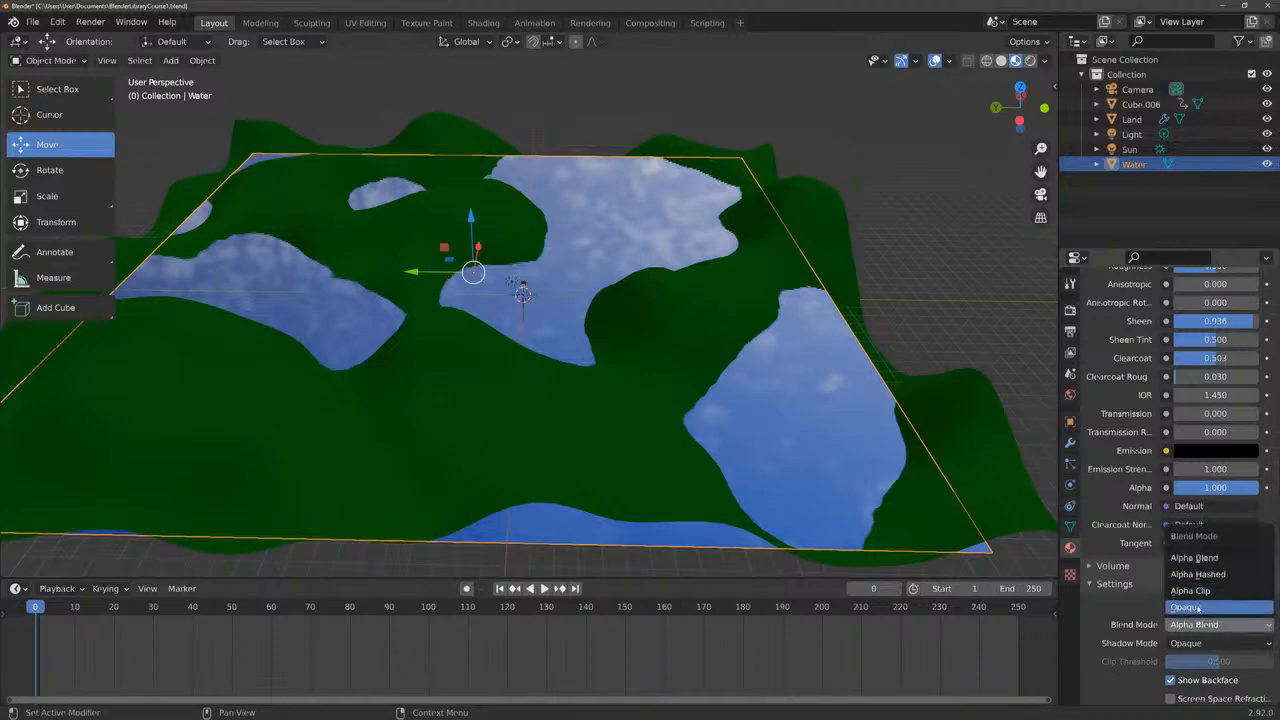
pyautogui.click(1186, 607)
pyautogui.scroll(4, 1130, 612)
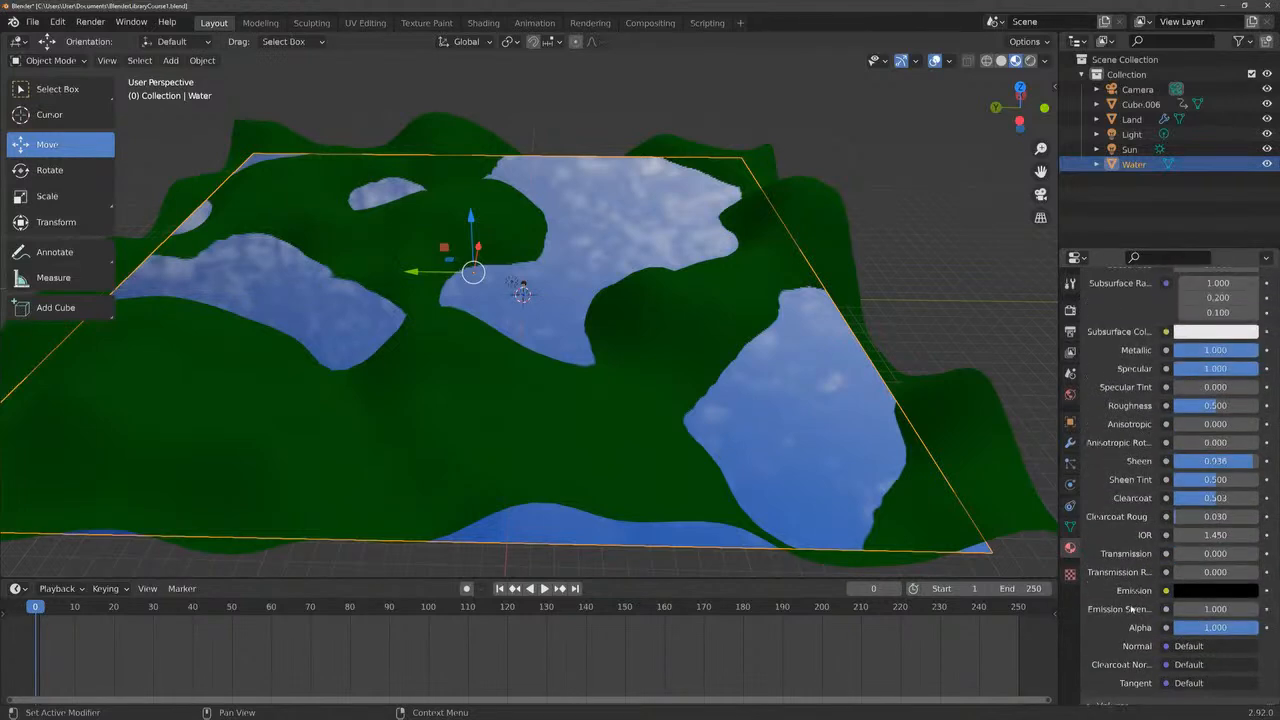
pyautogui.scroll(-1, 1130, 610)
pyautogui.moveTo(1237, 589); pyautogui.dragTo(1270, 590)
# Make the Water material semi-transparent with the Alpha Blend blend mode and an alpha of 0.5
pyautogui.scroll(-4, 1121, 536)
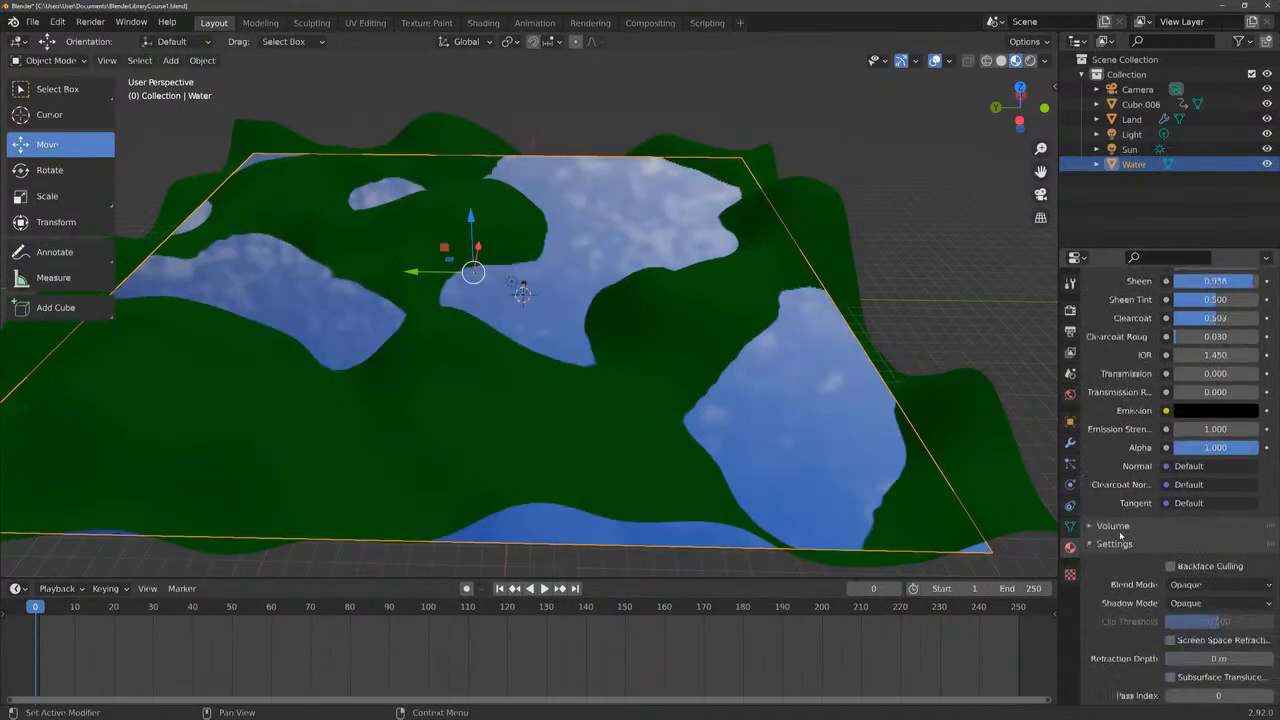
pyautogui.scroll(-1, 1120, 536)
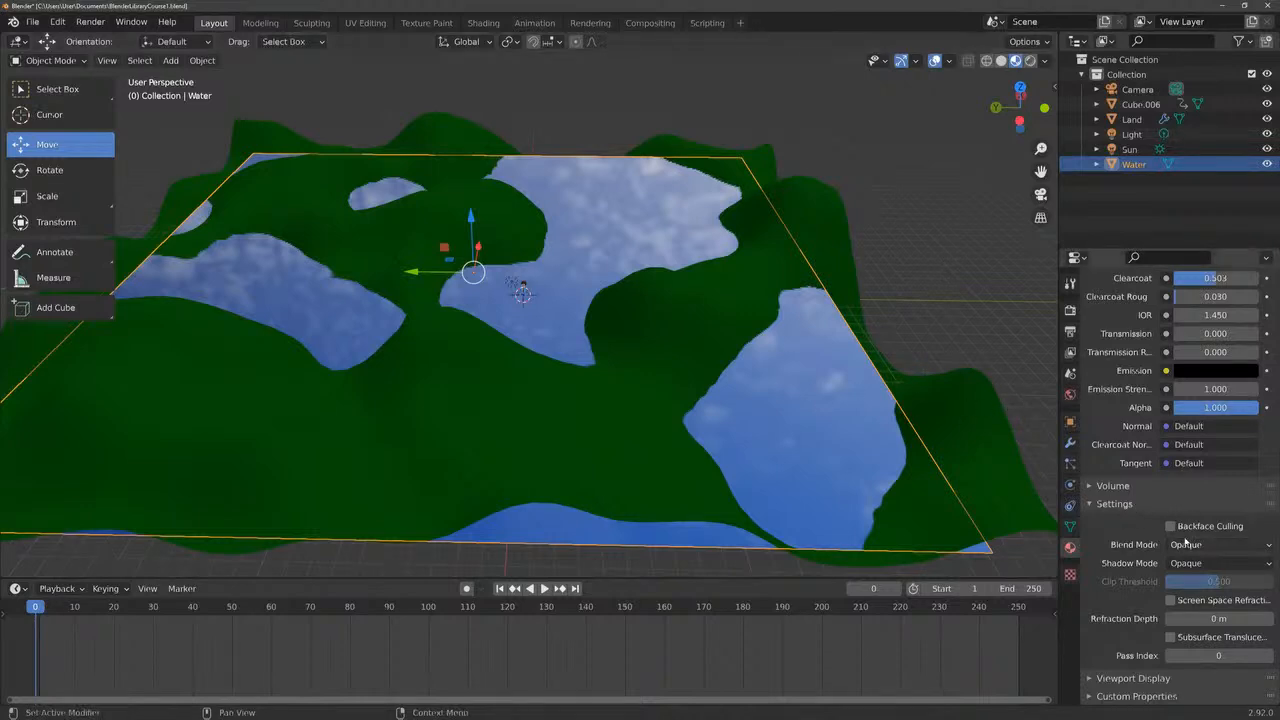
pyautogui.click(1188, 545)
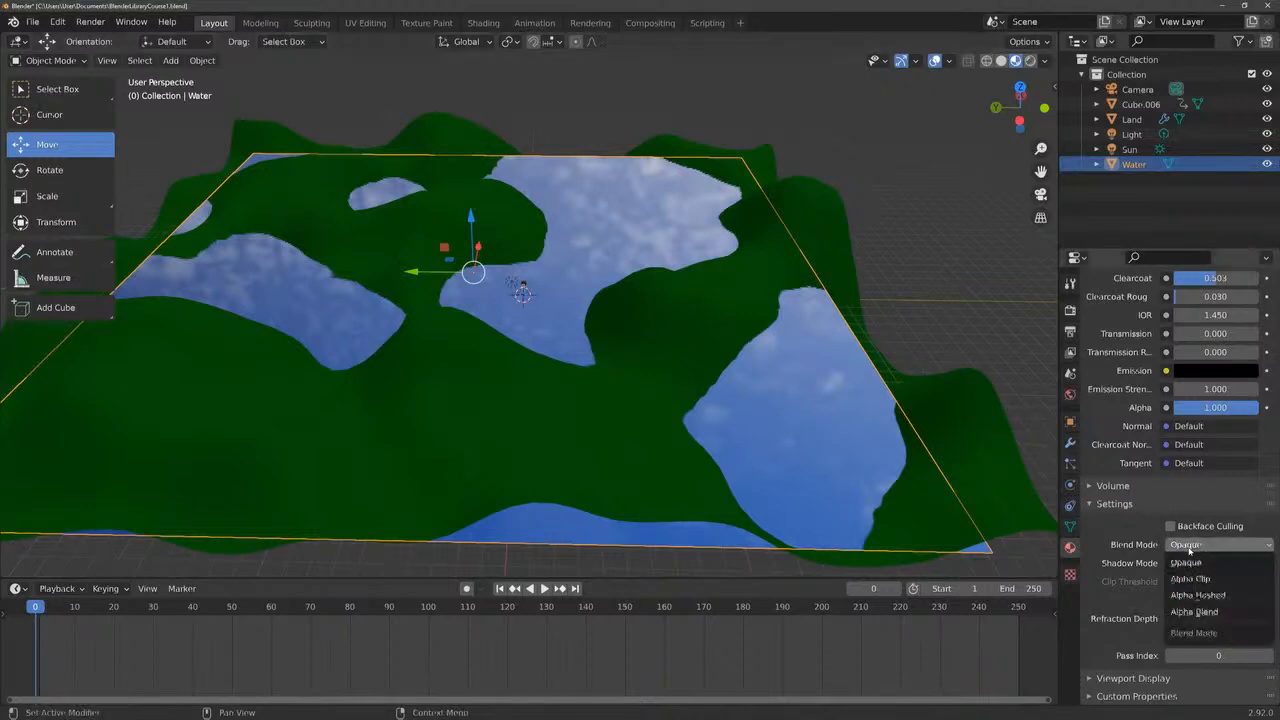
pyautogui.click(1192, 611)
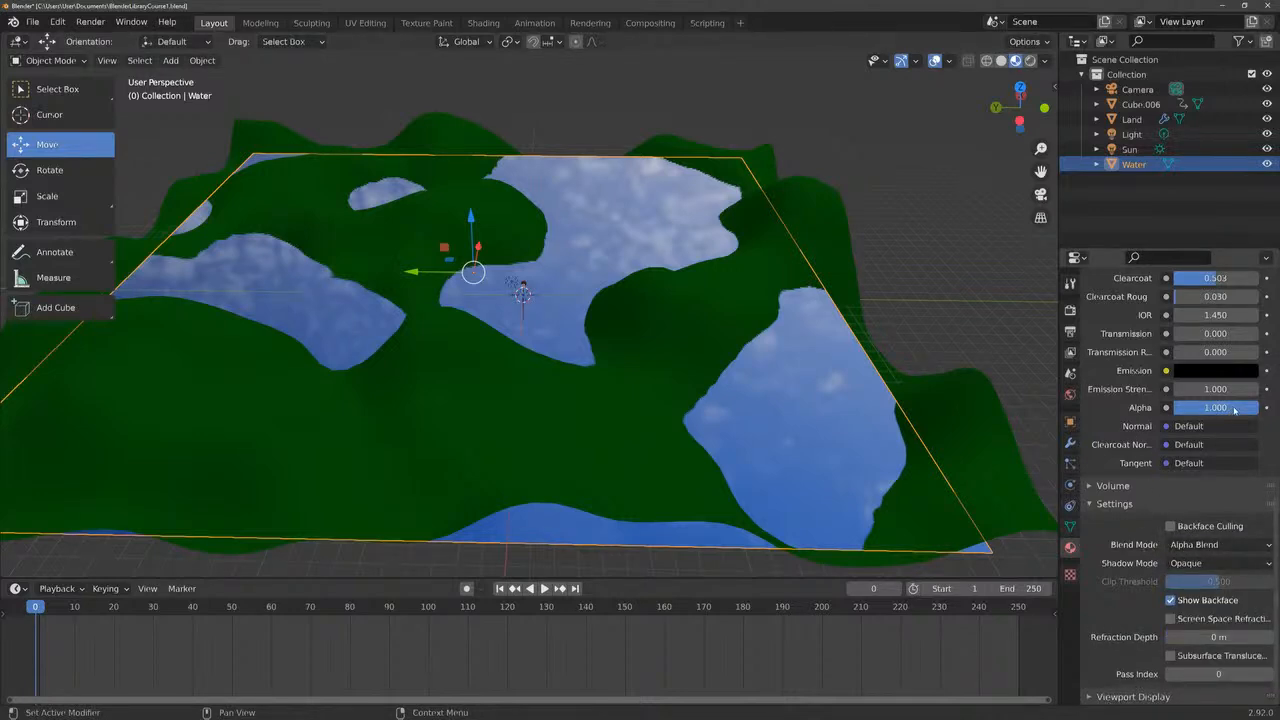
pyautogui.moveTo(1241, 408)
pyautogui.mouseDown()
pyautogui.moveTo(1193, 408)
pyautogui.moveTo(1217, 408)
pyautogui.mouseUp()
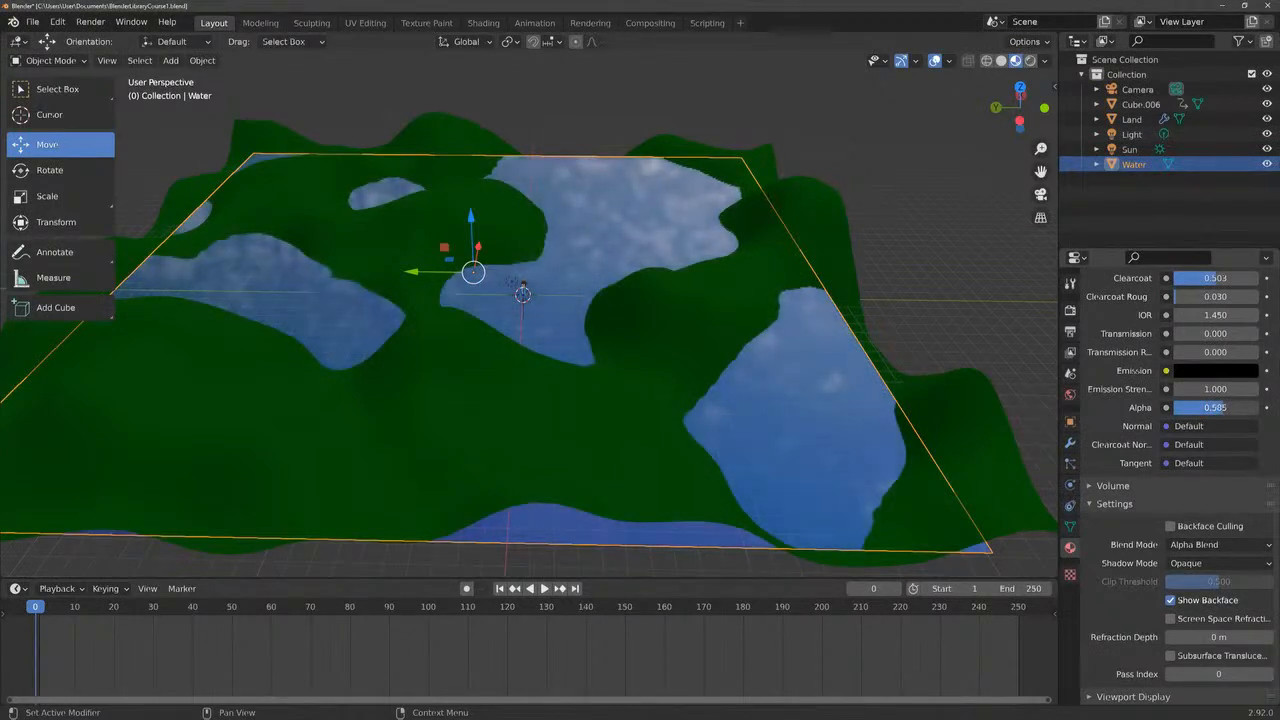
pyautogui.click(1216, 408)
pyautogui.write('0.5')
pyautogui.press('Return')
# Add a Subdivision Surface modifier to the water plane, using Simple subdivision with 6 viewport levels
pyautogui.moveTo(1020, 105); pyautogui.dragTo(1068, 102)
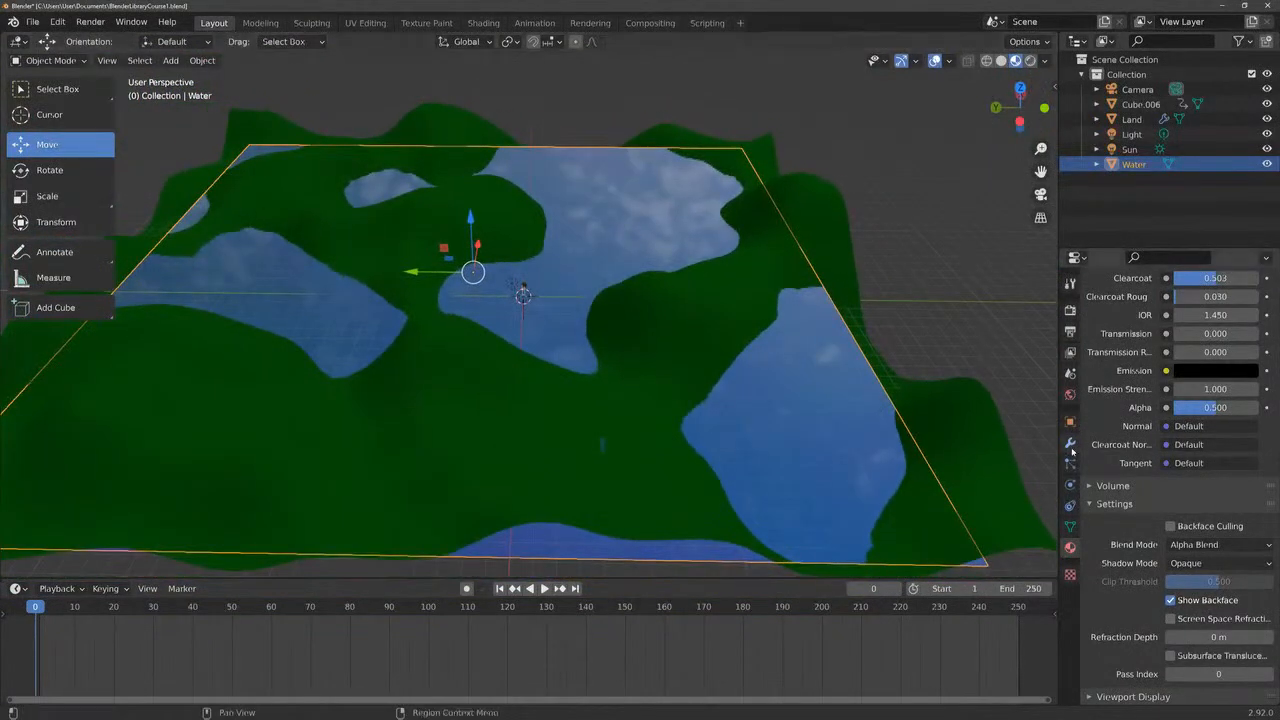
pyautogui.click(1070, 442)
pyautogui.click(1130, 309)
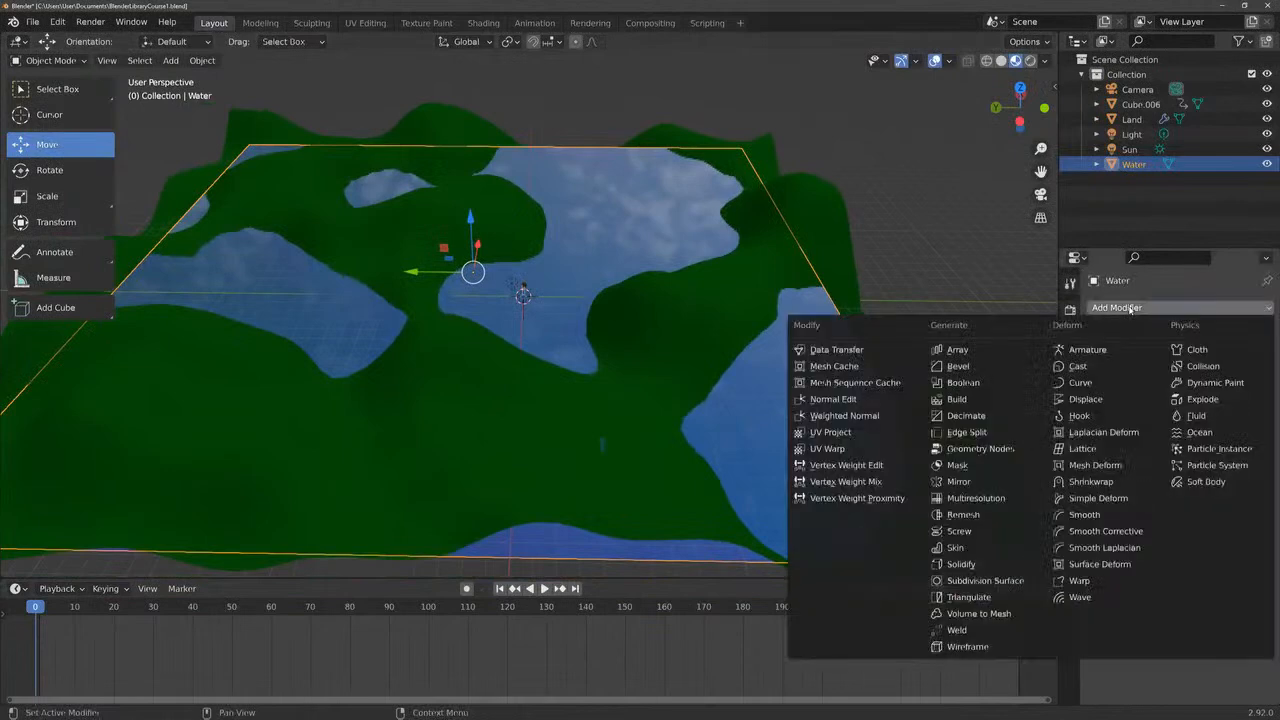
pyautogui.click(980, 580)
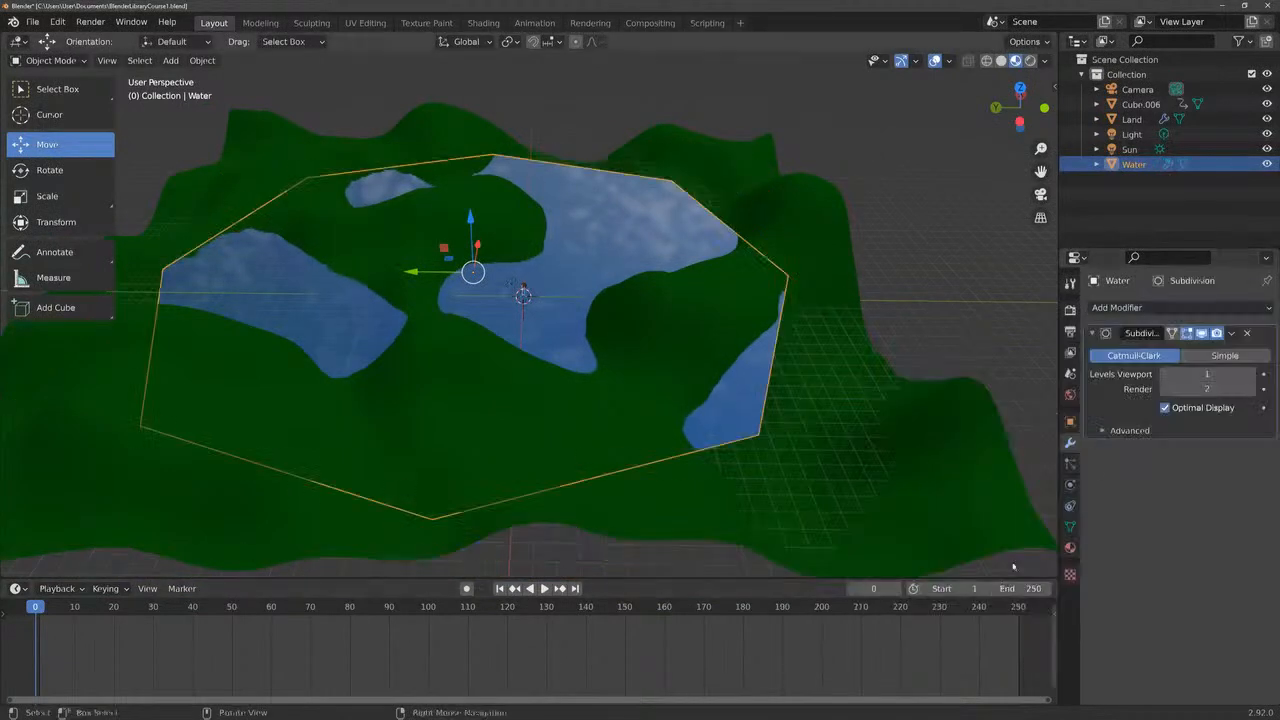
pyautogui.click(1224, 356)
pyautogui.click(1251, 375)
pyautogui.click(1251, 375)
pyautogui.click(1251, 375)
pyautogui.click(1251, 375)
pyautogui.click(1251, 375)
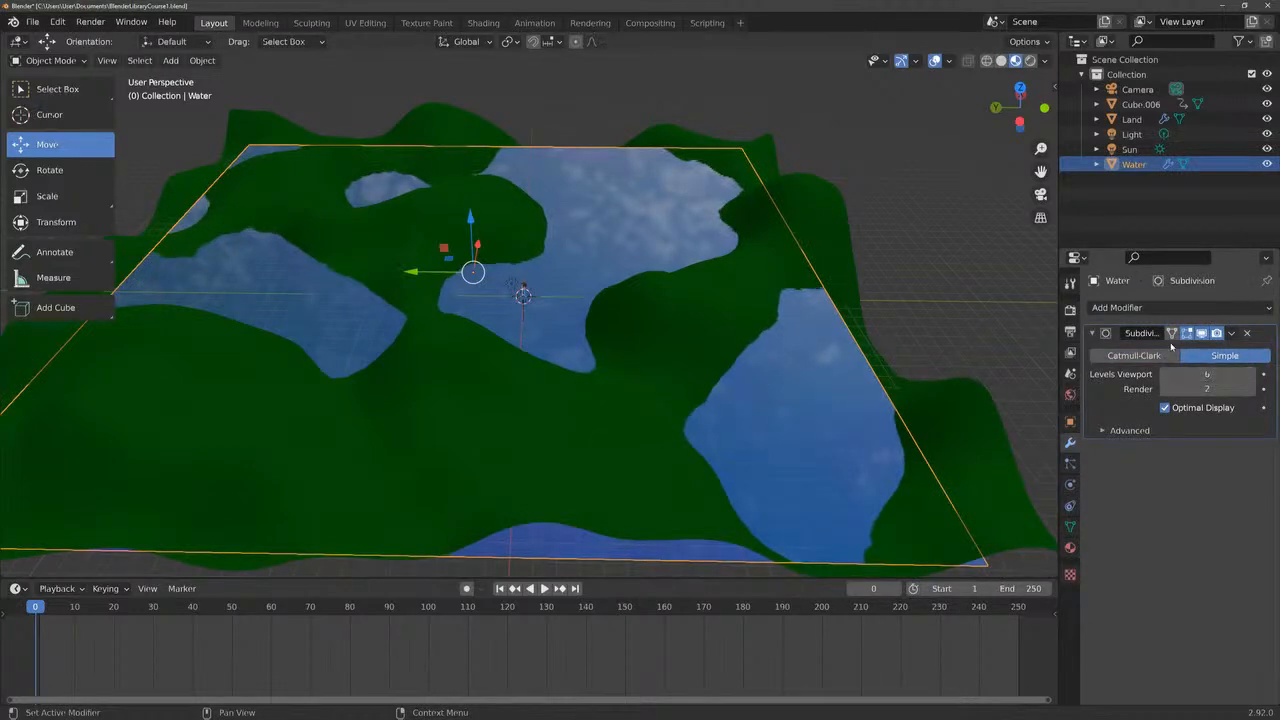
# Add a Displace modifier to the water plane and give it a new texture of the Marble type
pyautogui.click(1159, 307)
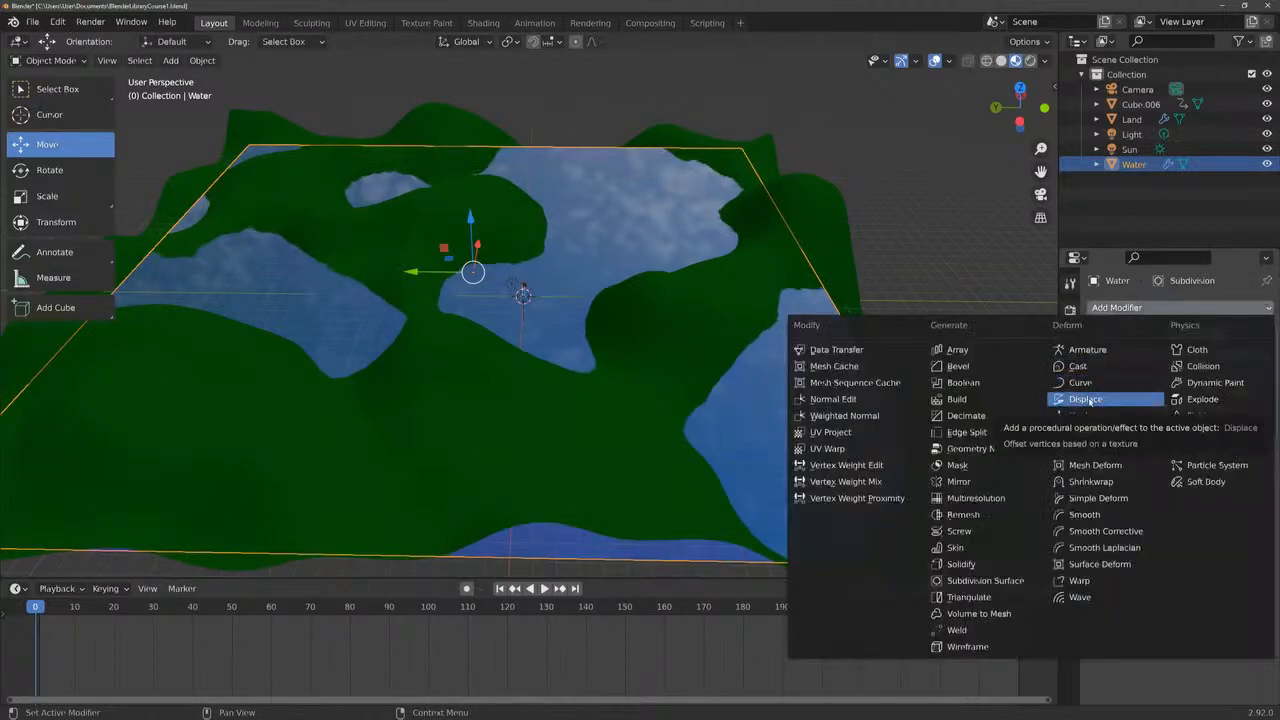
pyautogui.click(1089, 400)
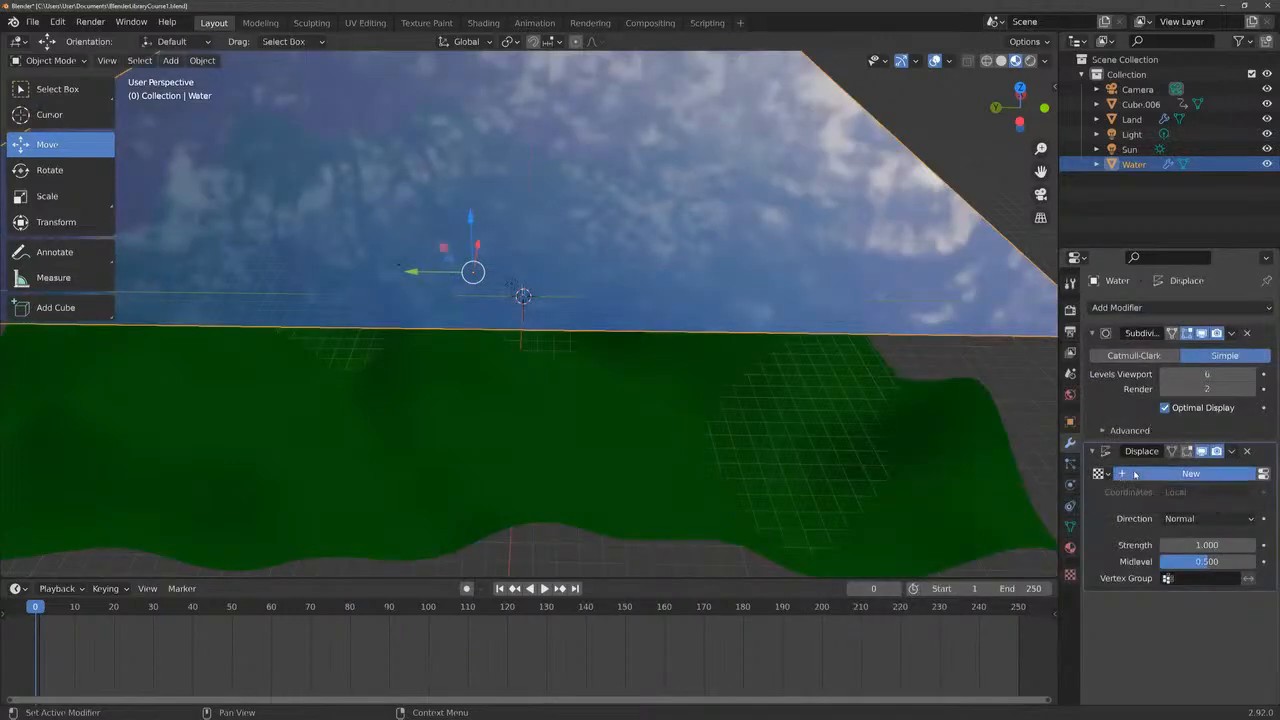
pyautogui.click(1134, 474)
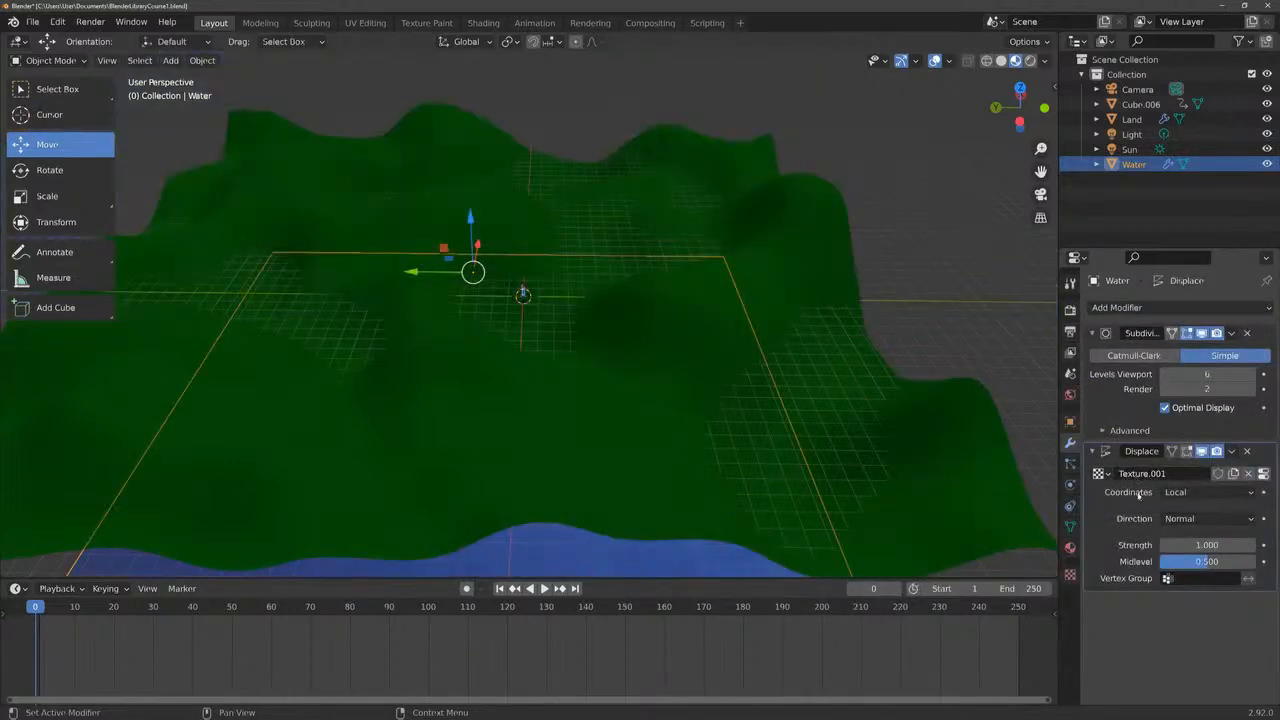
pyautogui.click(1070, 574)
pyautogui.click(1180, 353)
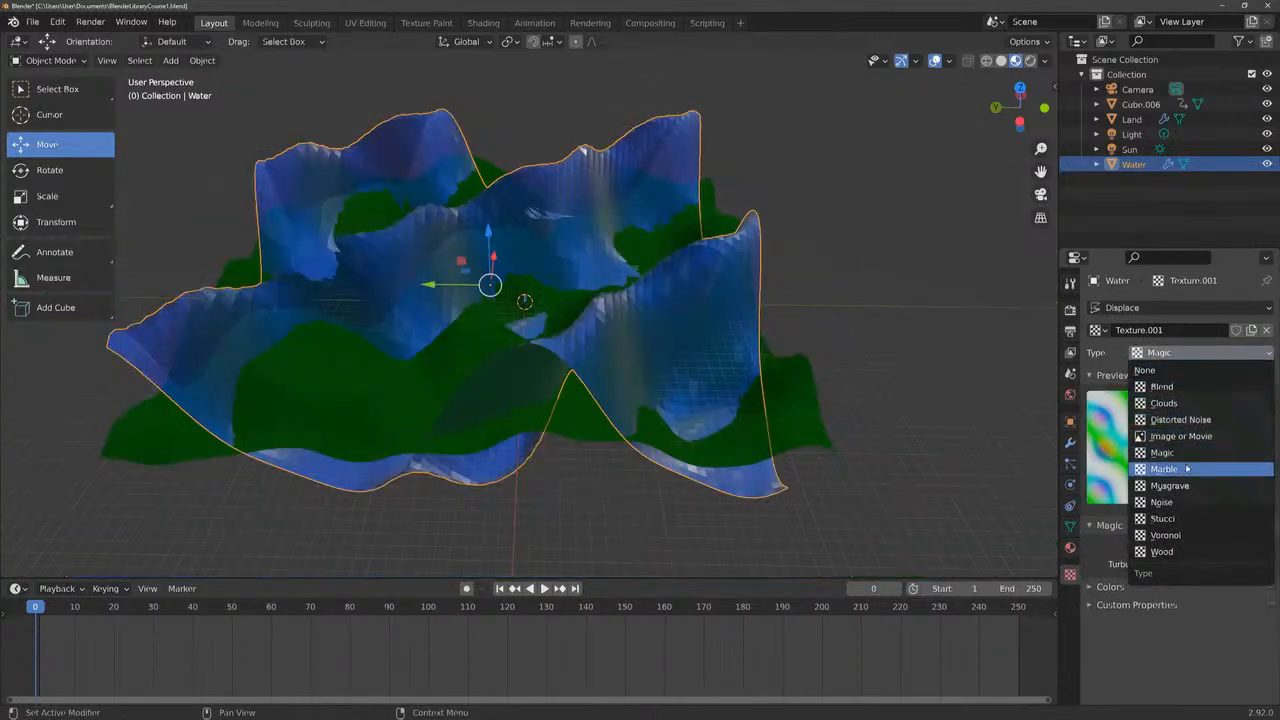
pyautogui.click(1188, 468)
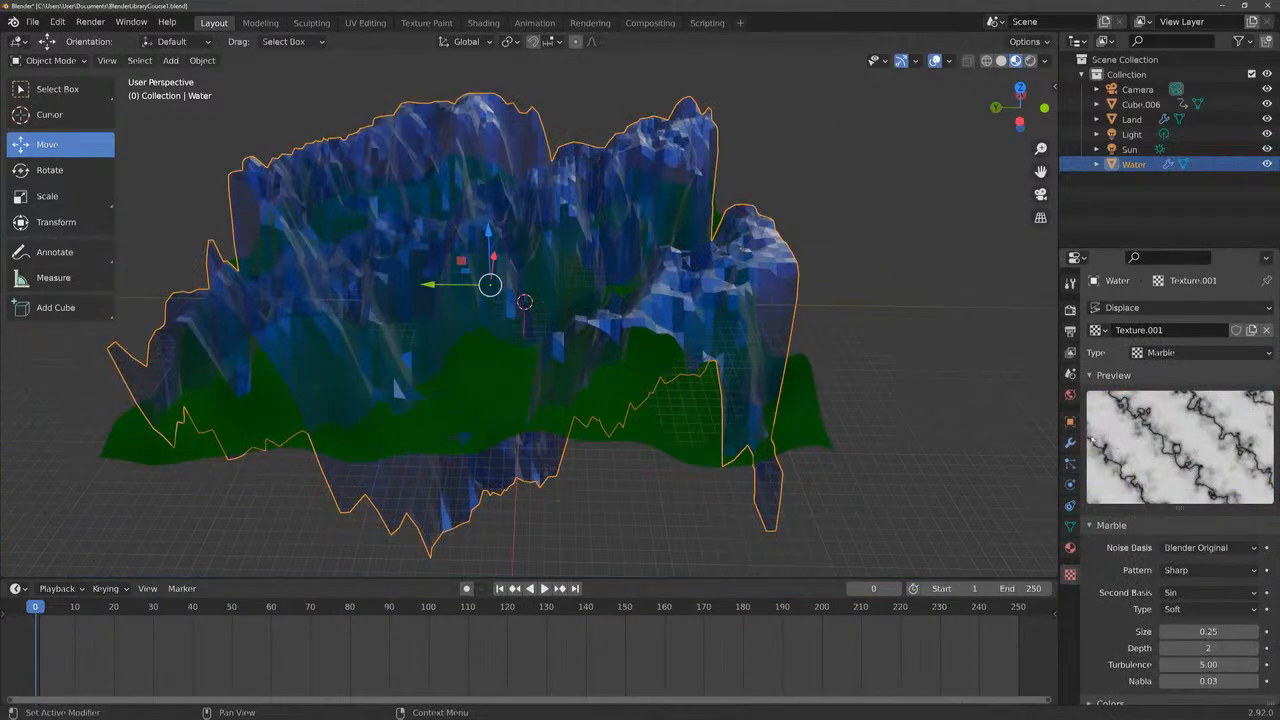
# Set the water plane's Displace strength to 0.1 and shade the plane smooth
pyautogui.click(1070, 443)
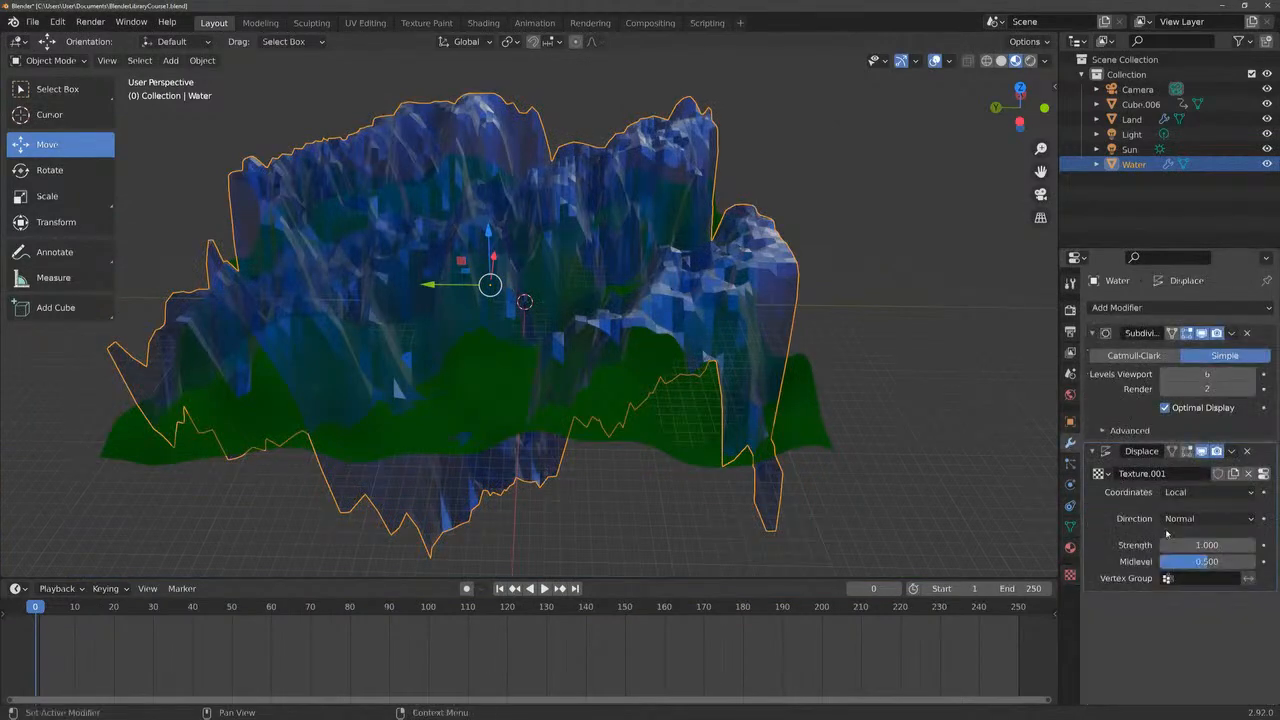
pyautogui.moveTo(1207, 545); pyautogui.dragTo(1178, 545)
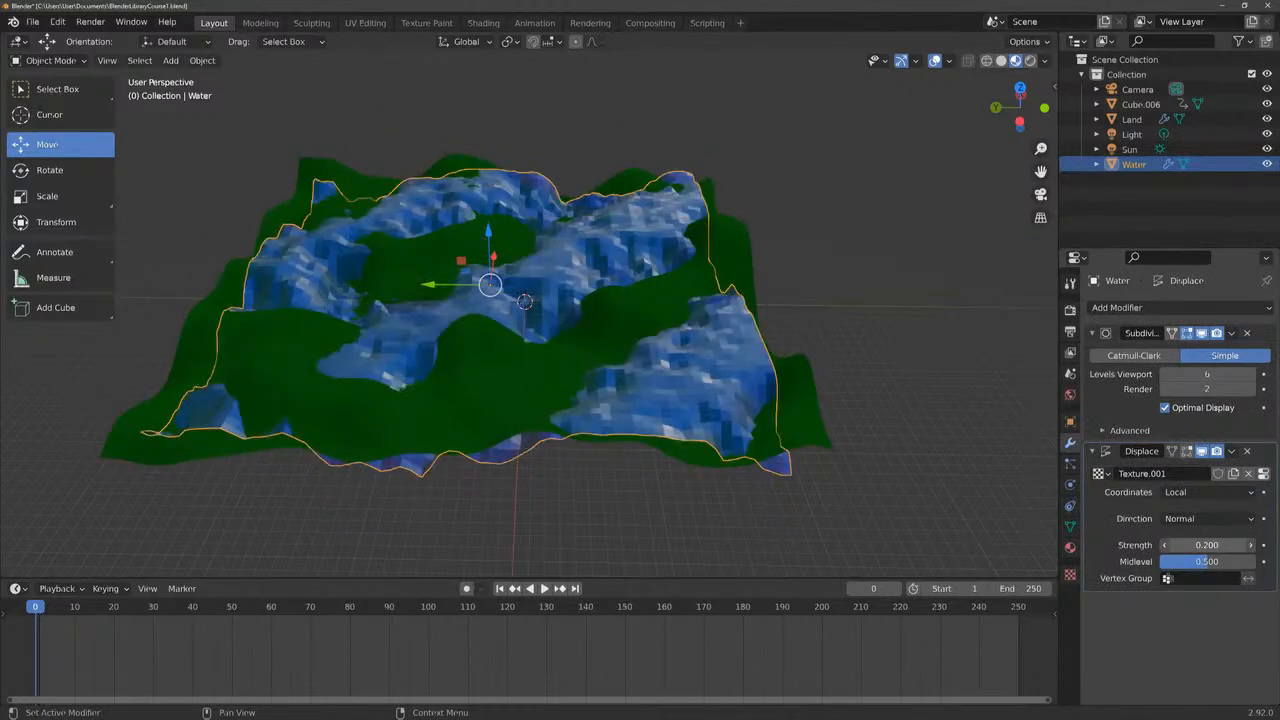
pyautogui.click(1205, 545)
pyautogui.write('.1')
pyautogui.press('Return')
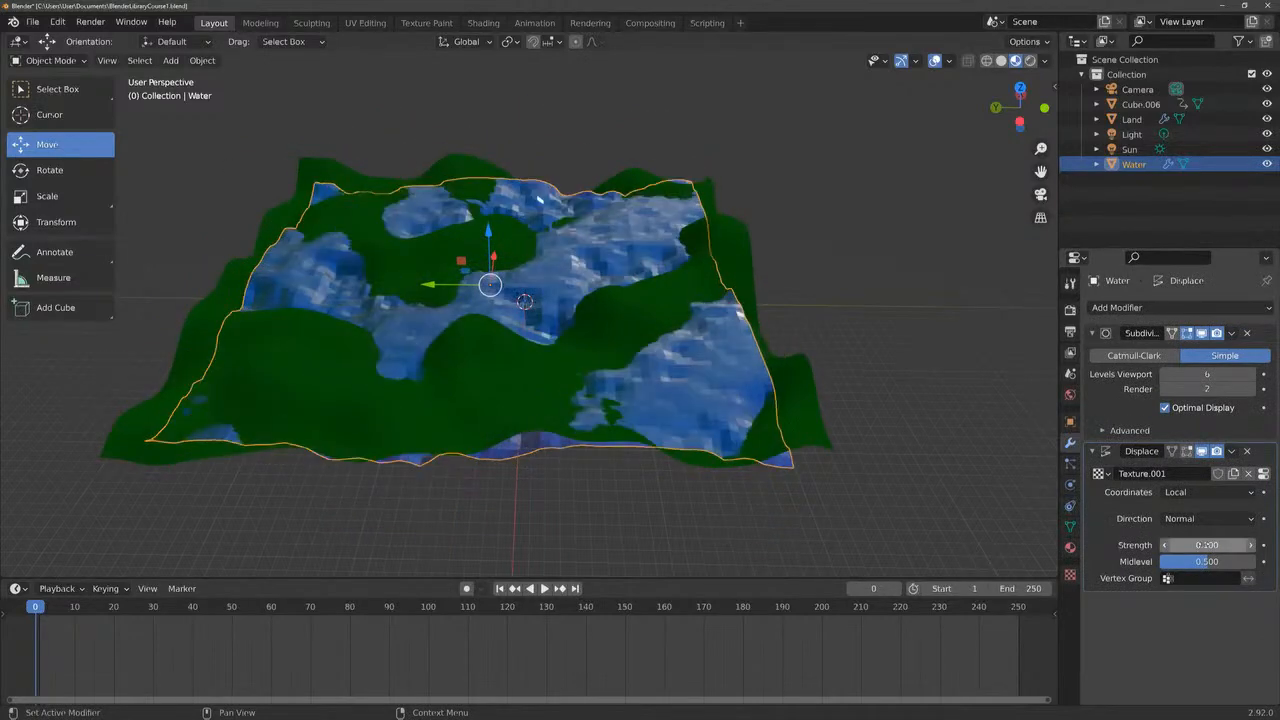
pyautogui.click(202, 60)
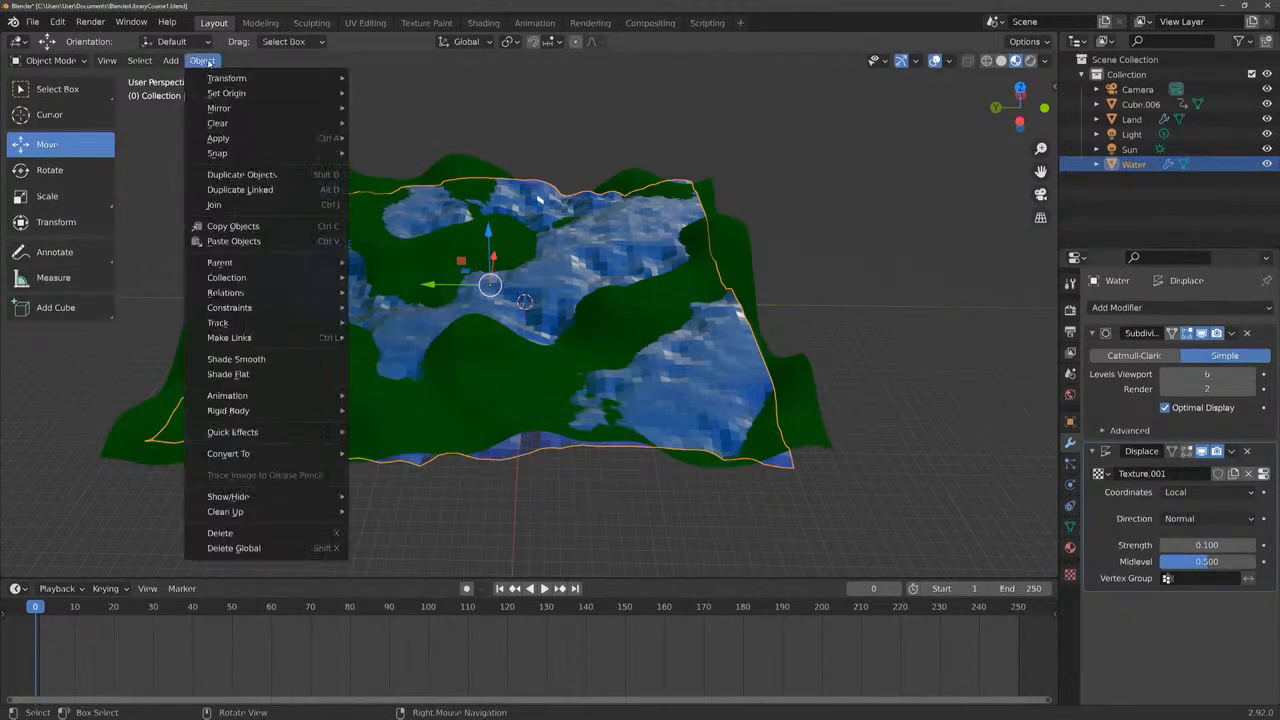
pyautogui.click(283, 362)
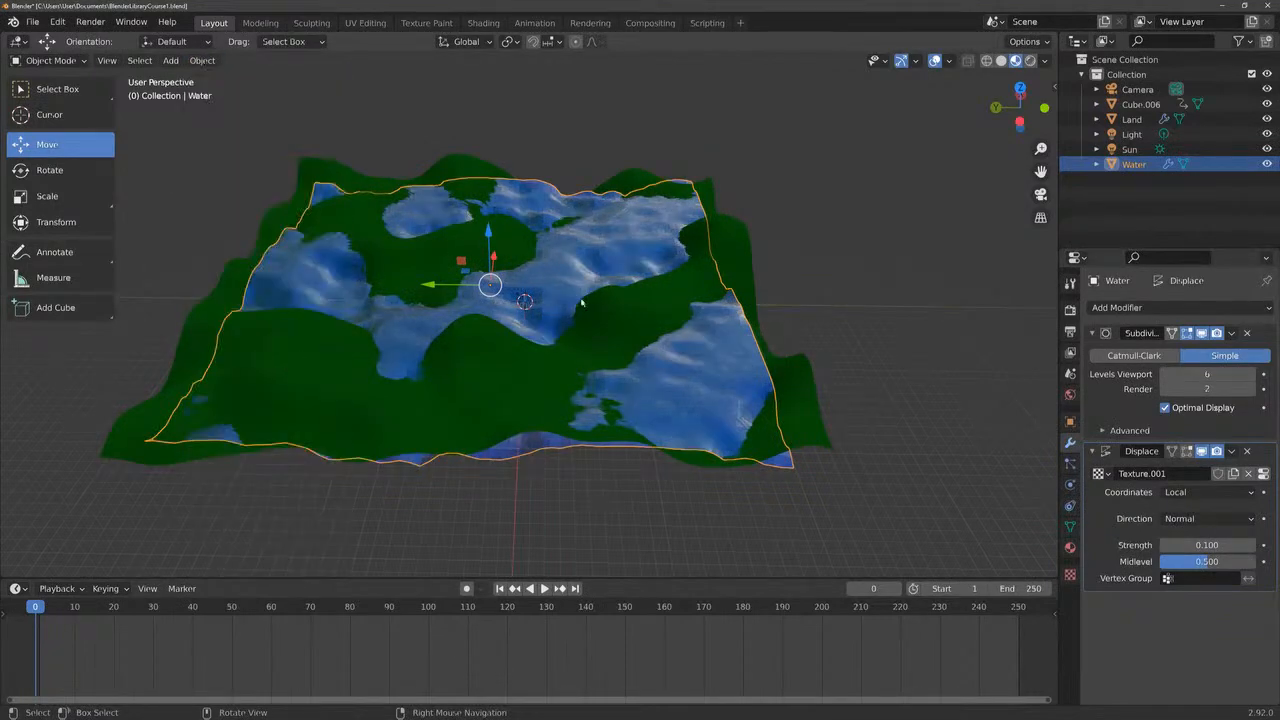
pyautogui.scroll(6, 585, 302)
pyautogui.scroll(-5, 583, 297)
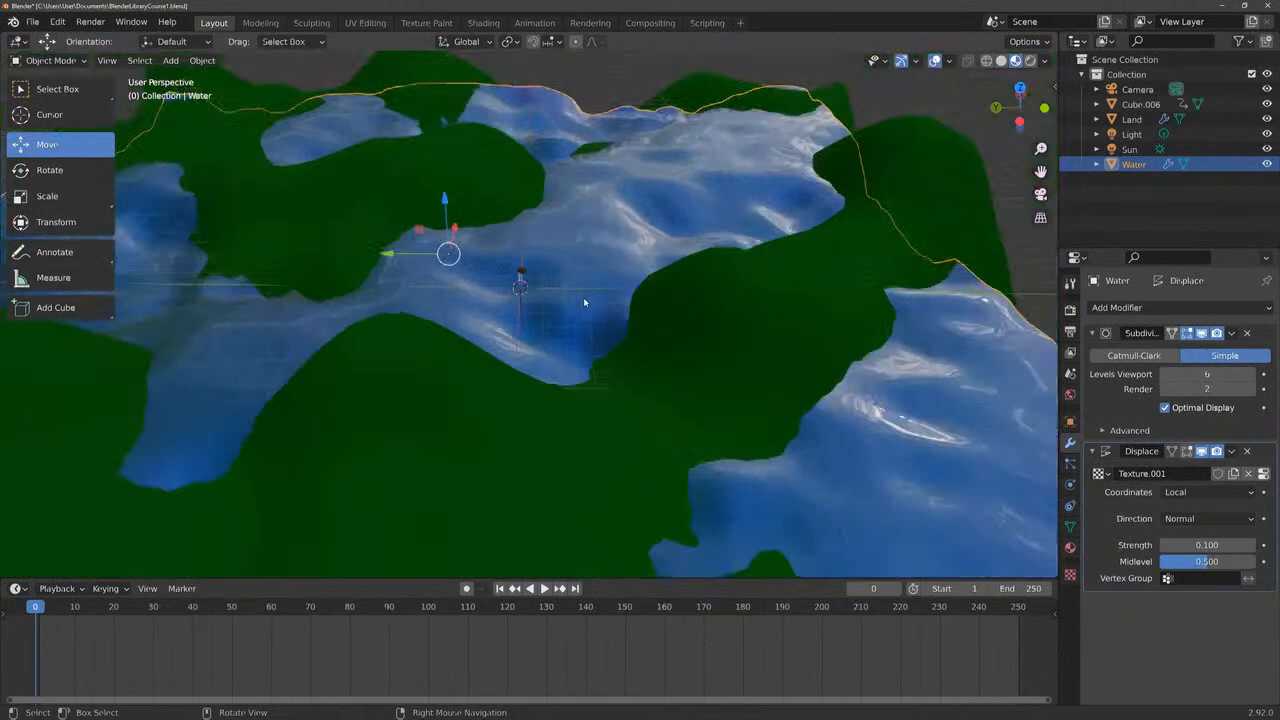
# Set the water plane's Displace strength to 0.01 for much fainter ripples
pyautogui.click(1203, 545)
pyautogui.write('0.1')
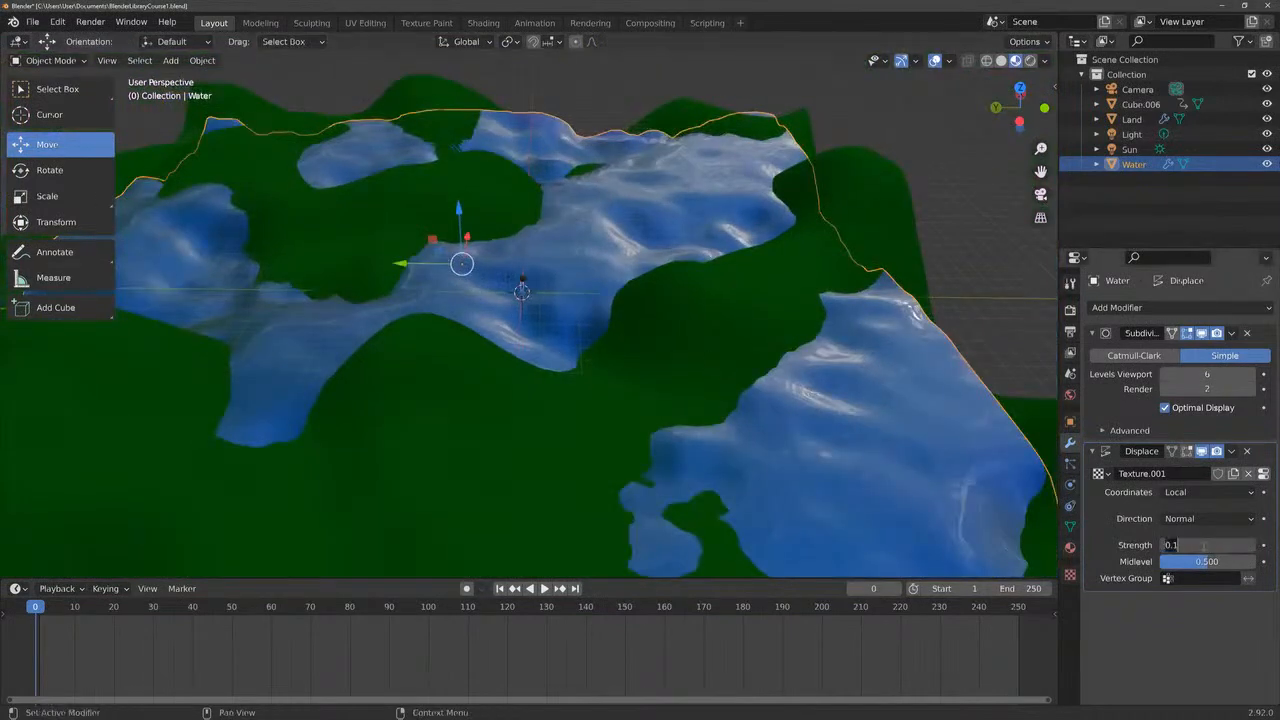
pyautogui.press('Return')
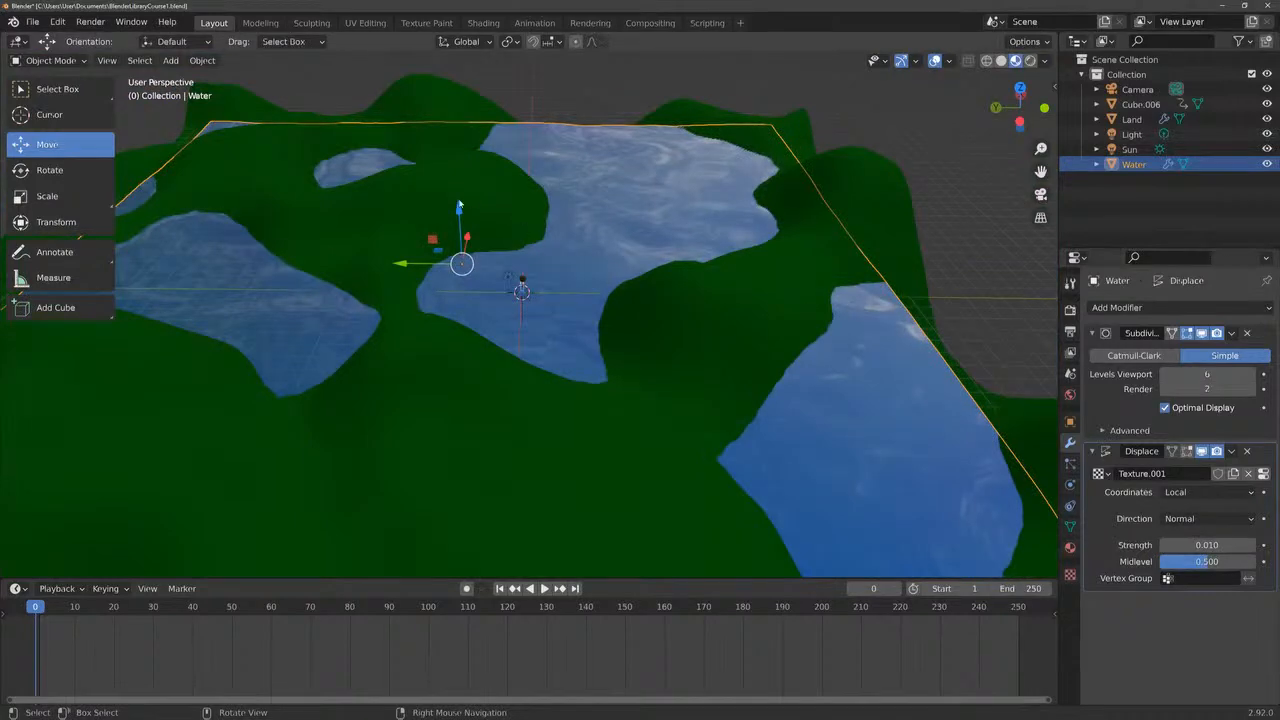
# Lower the land and the water plane vertically so they sit farther below the character
pyautogui.moveTo(459, 205)
pyautogui.mouseDown()
pyautogui.moveTo(458, 240)
pyautogui.moveTo(456, 183)
pyautogui.moveTo(459, 207)
pyautogui.mouseUp()
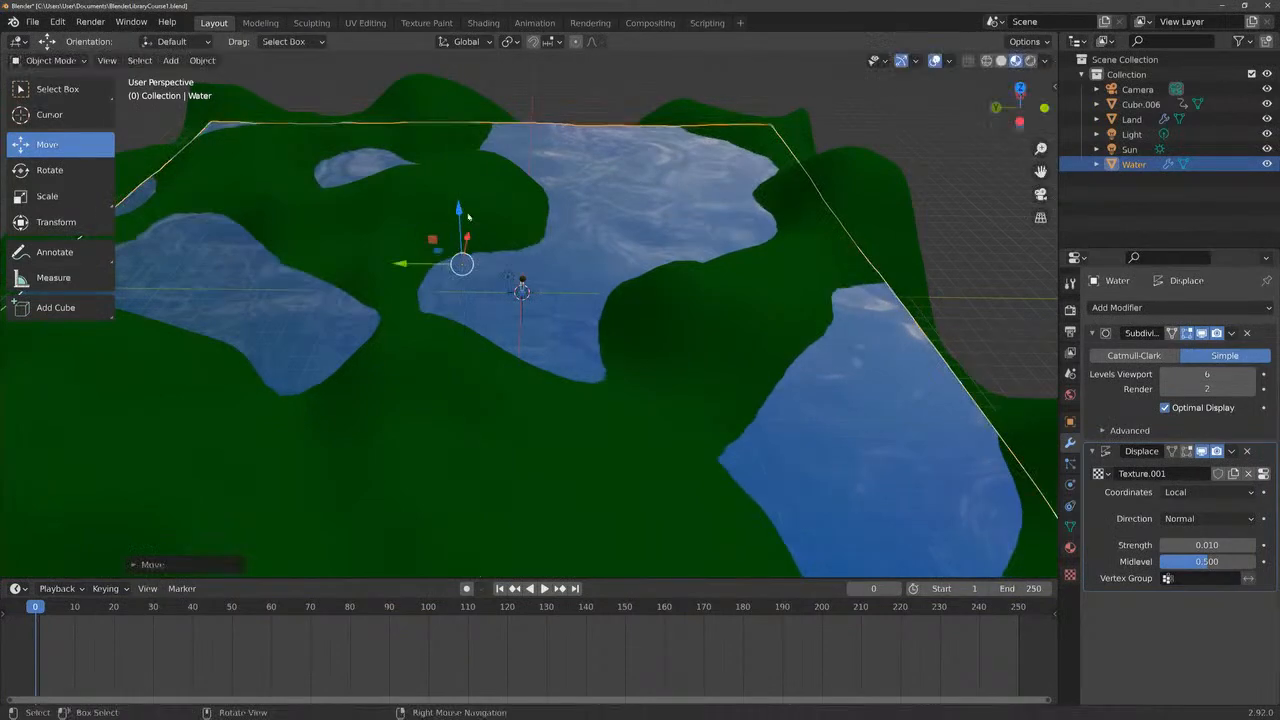
pyautogui.scroll(5, 557, 313)
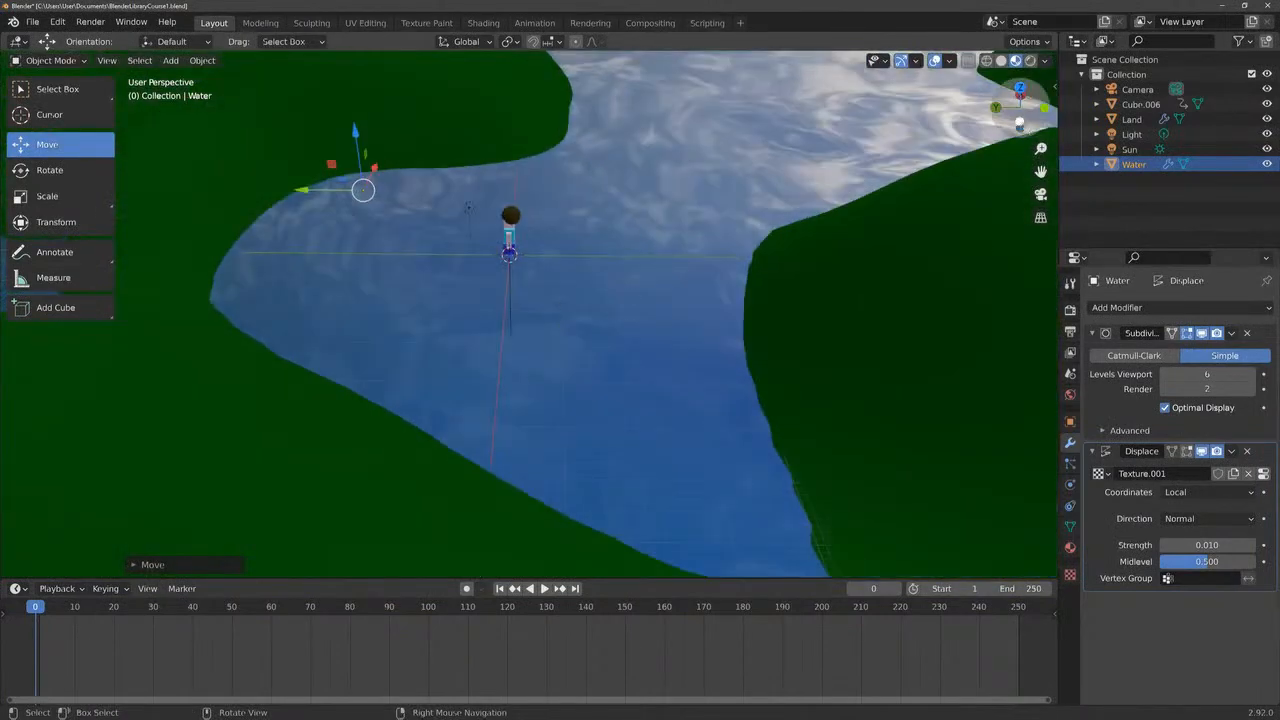
pyautogui.moveTo(1020, 105); pyautogui.dragTo(1020, 112)
pyautogui.click(449, 118)
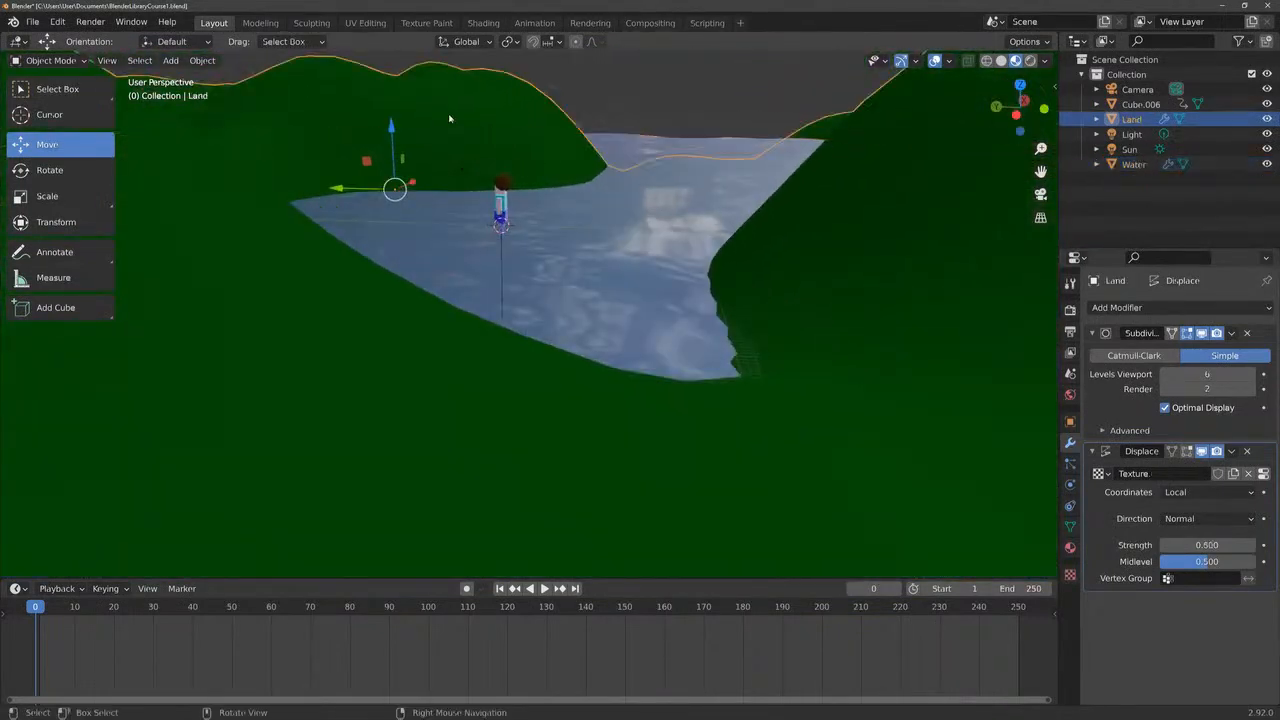
pyautogui.moveTo(391, 127); pyautogui.dragTo(527, 314)
pyautogui.click(405, 157)
pyautogui.moveTo(382, 139); pyautogui.dragTo(375, 181)
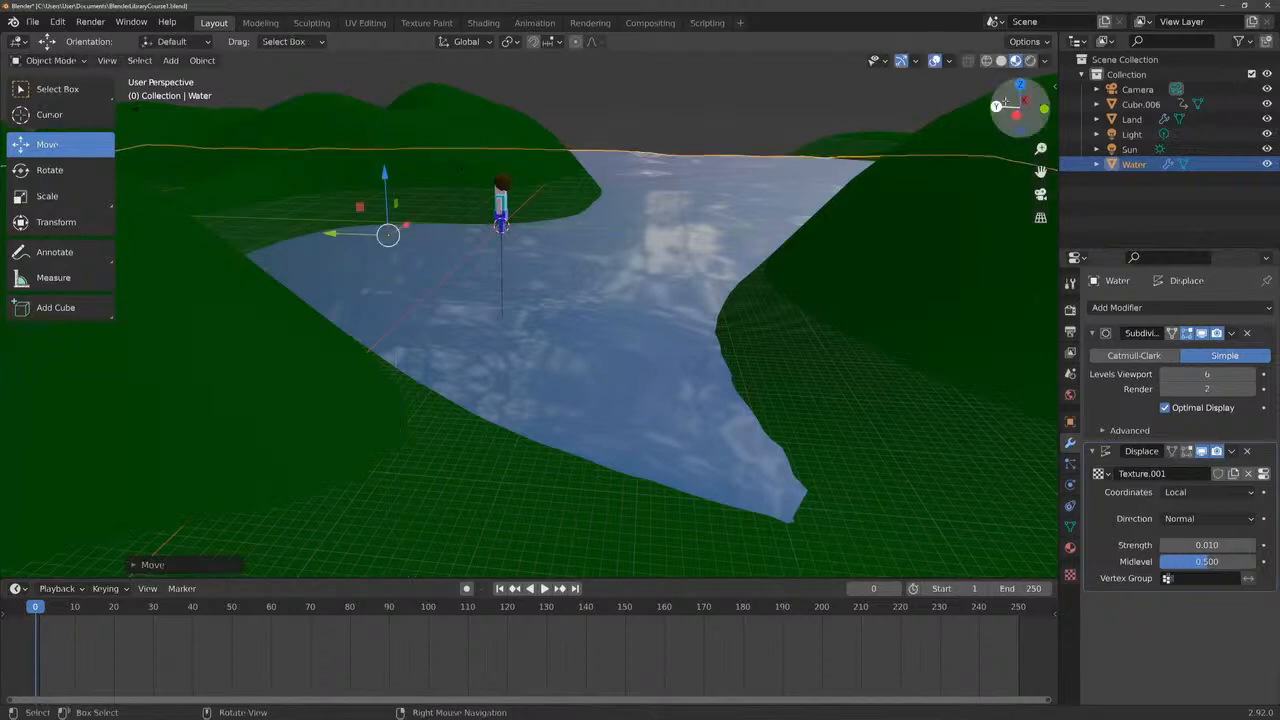
pyautogui.moveTo(1005, 127); pyautogui.dragTo(855, 163)
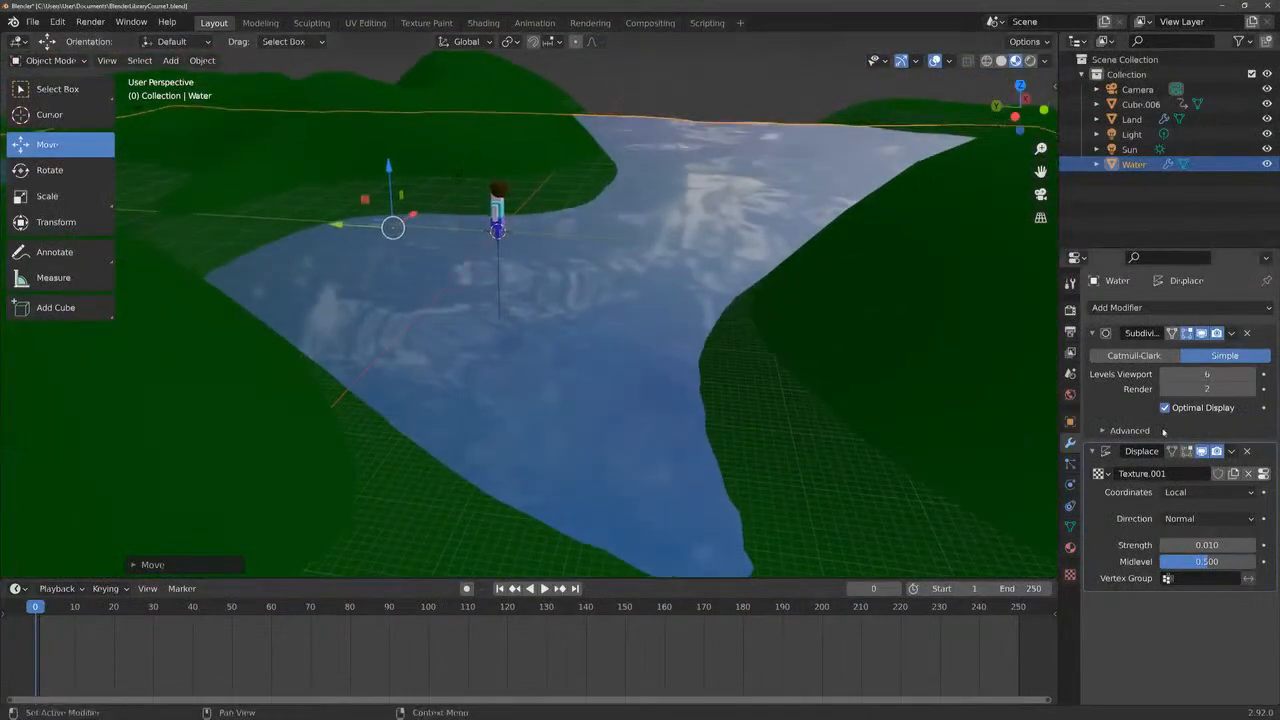
# Reduce the size of the water's Marble displacement texture to 0
pyautogui.scroll(-10, 776, 357)
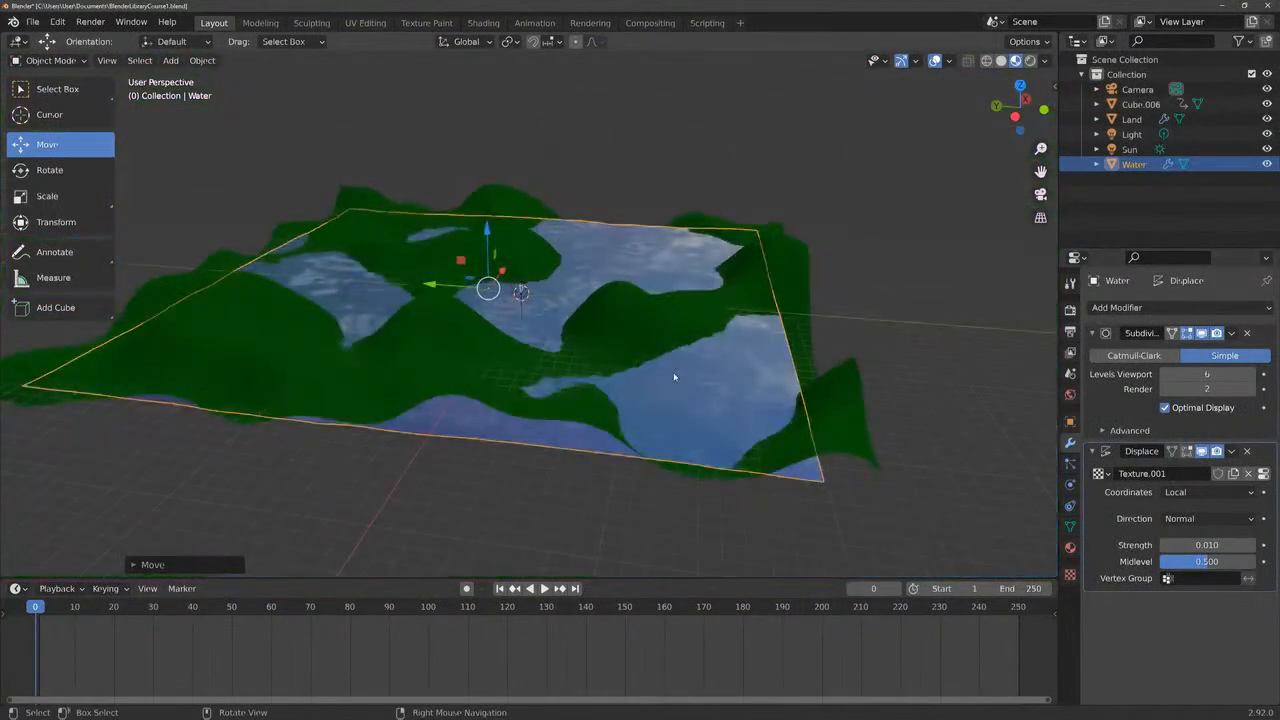
pyautogui.click(624, 160)
pyautogui.click(615, 257)
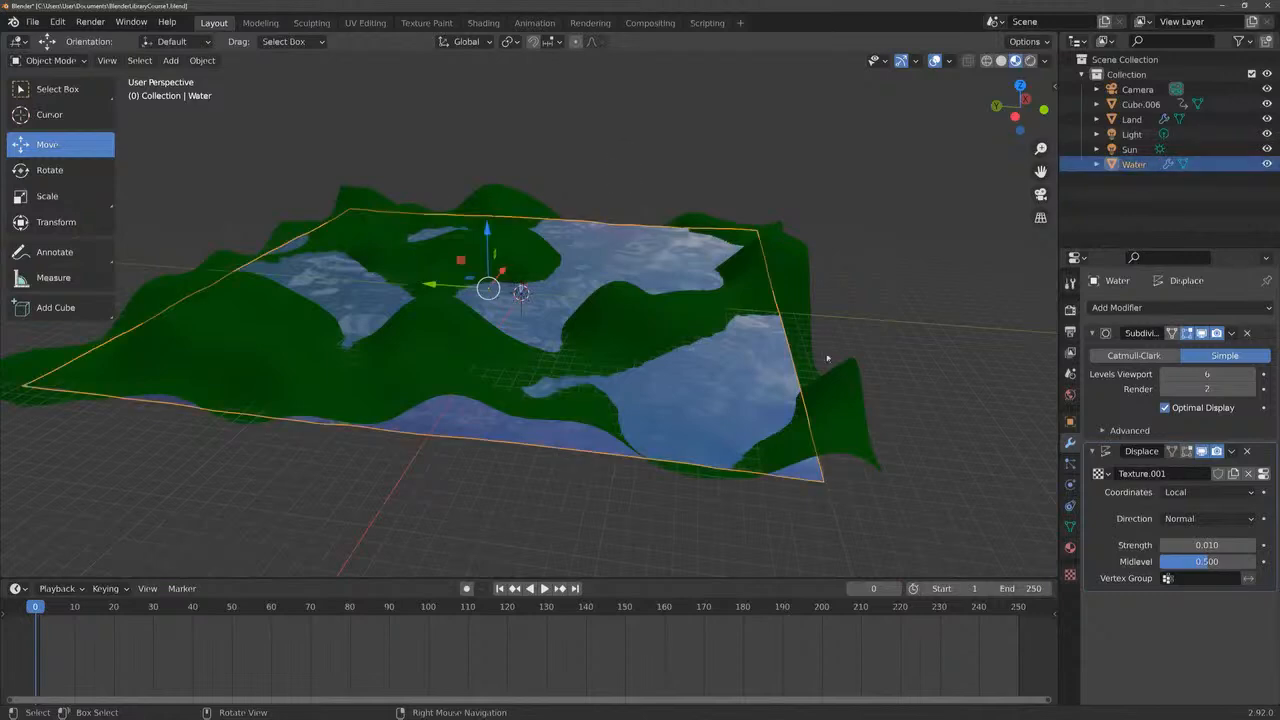
pyautogui.click(1070, 575)
pyautogui.click(1208, 631)
pyautogui.write('0.04')
pyautogui.press('Return')
pyautogui.moveTo(1214, 631); pyautogui.dragTo(1205, 631)
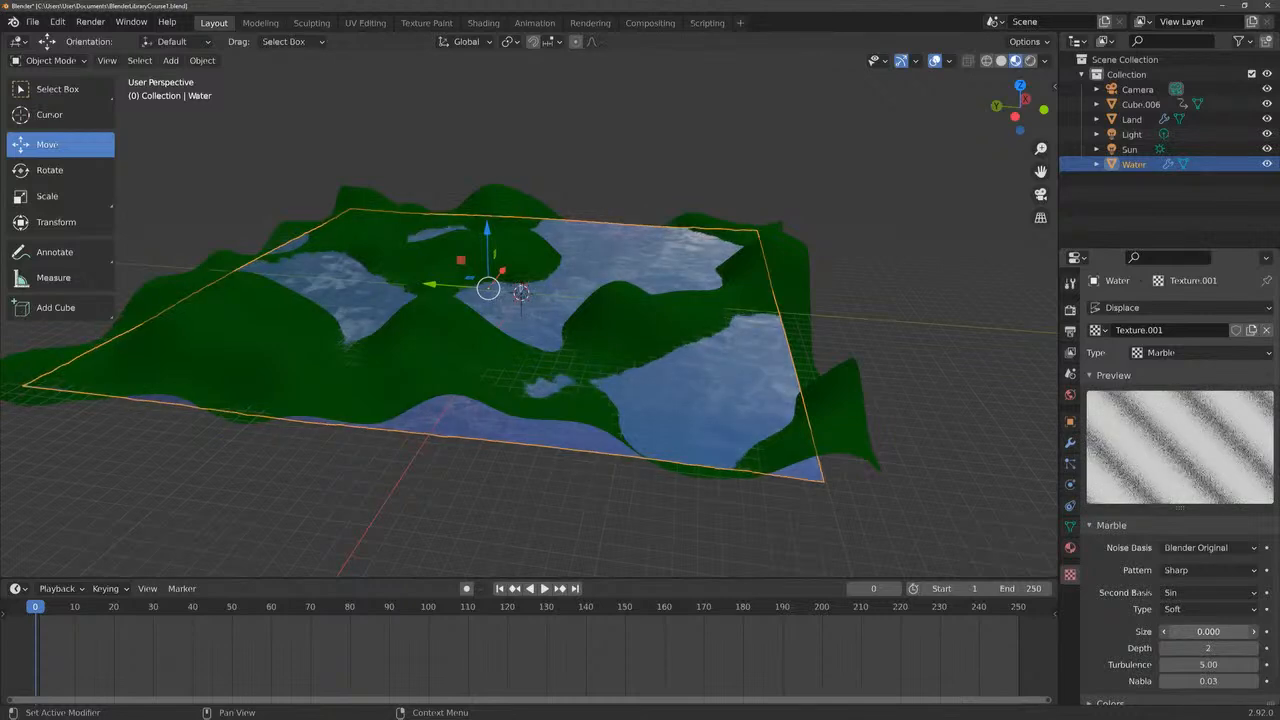
# Play the animation to check how the walking character looks in the terrain and water scene
pyautogui.click(634, 153)
pyautogui.moveTo(1016, 108)
pyautogui.mouseDown()
pyautogui.moveTo(1083, 104)
pyautogui.moveTo(1006, 126)
pyautogui.moveTo(1046, 99)
pyautogui.moveTo(1026, 119)
pyautogui.mouseUp()
pyautogui.scroll(5, 511, 302)
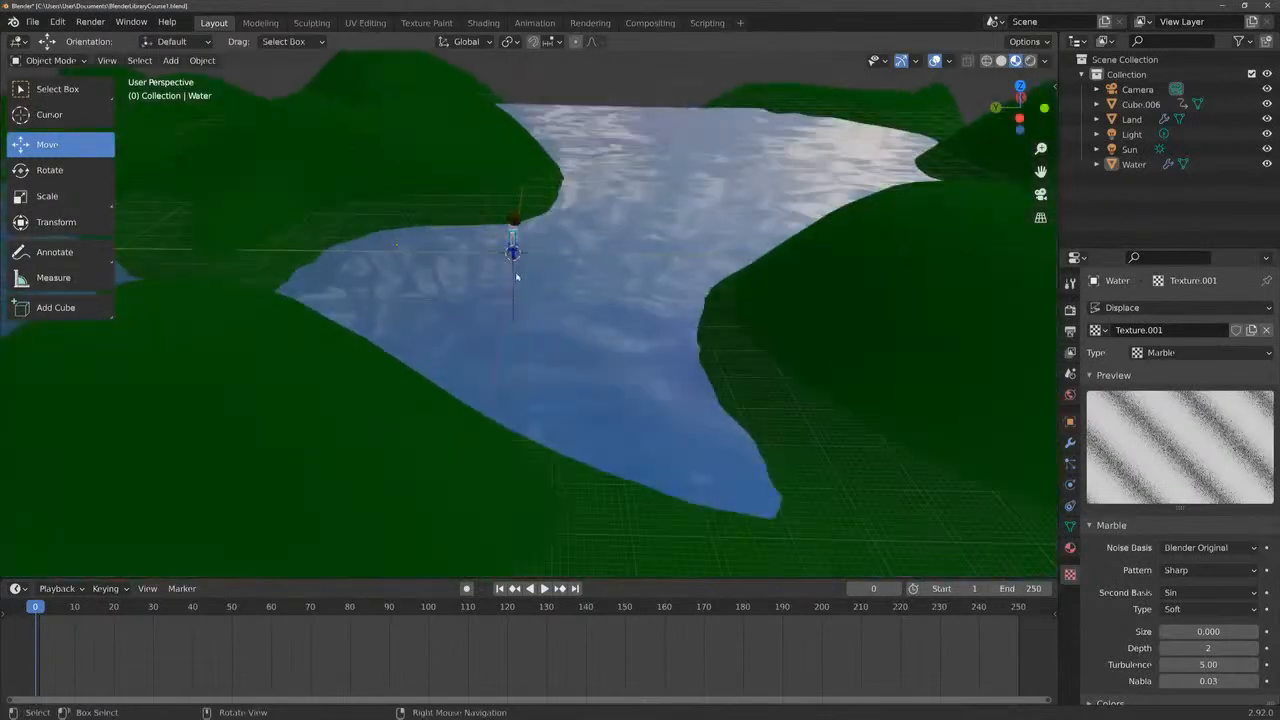
pyautogui.press('space')
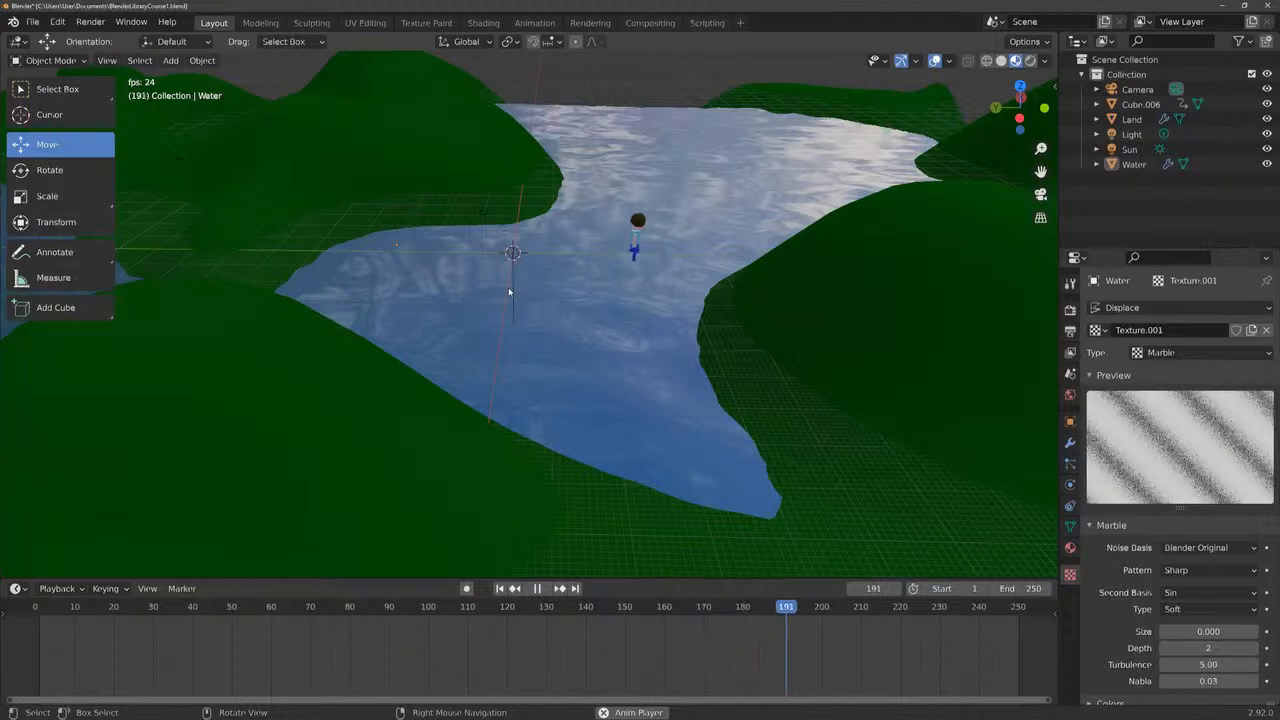
pyautogui.press('space')
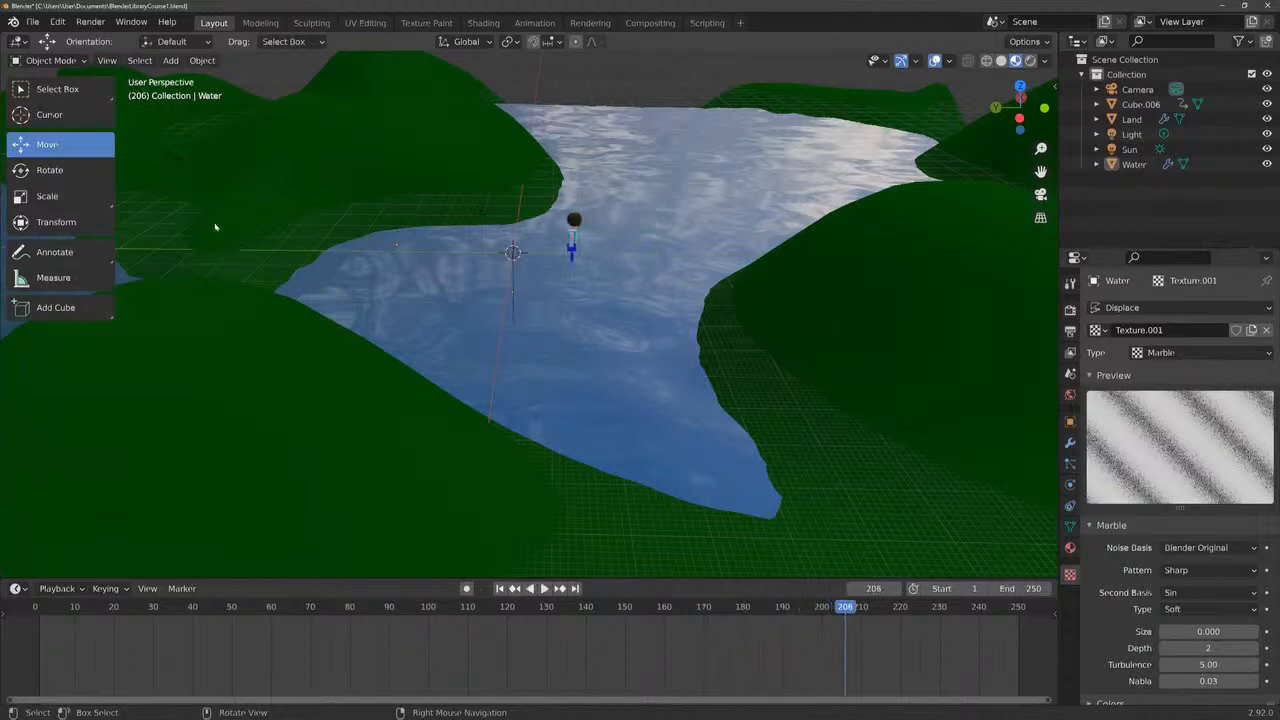
# Add a plane mesh at the 3D cursor as the base for a bridge
pyautogui.click(173, 61)
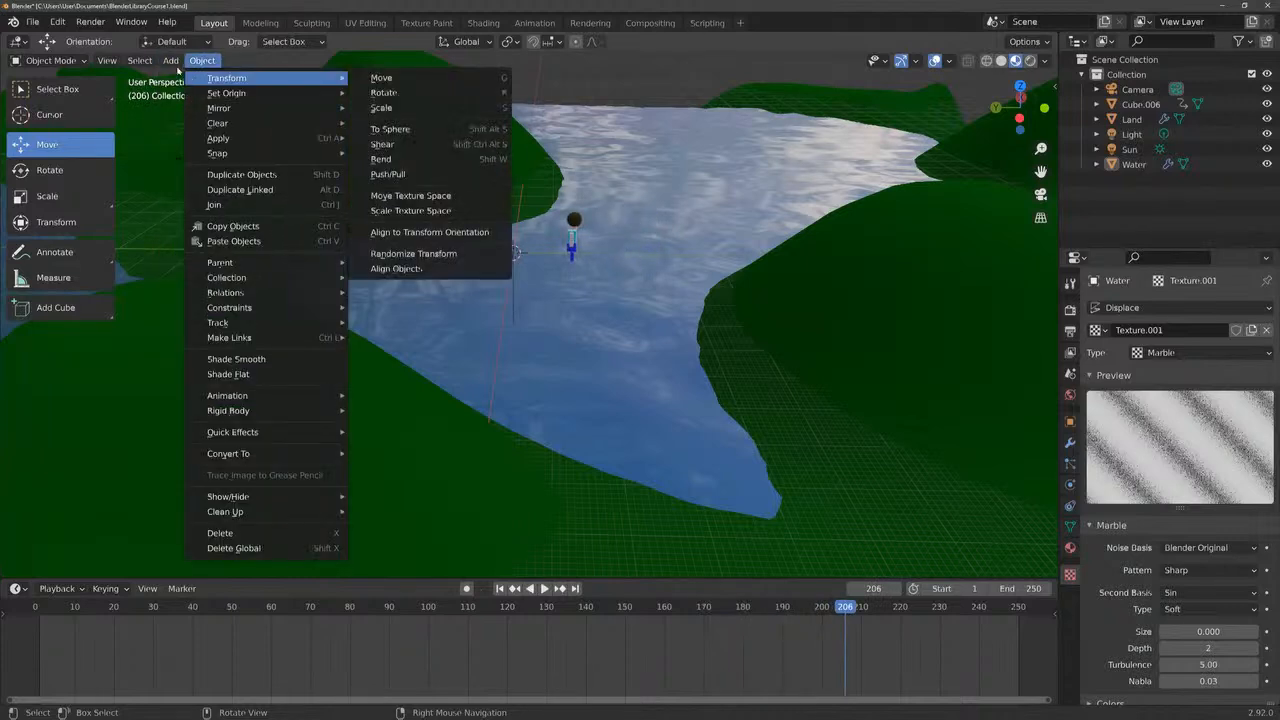
pyautogui.moveTo(182, 77)
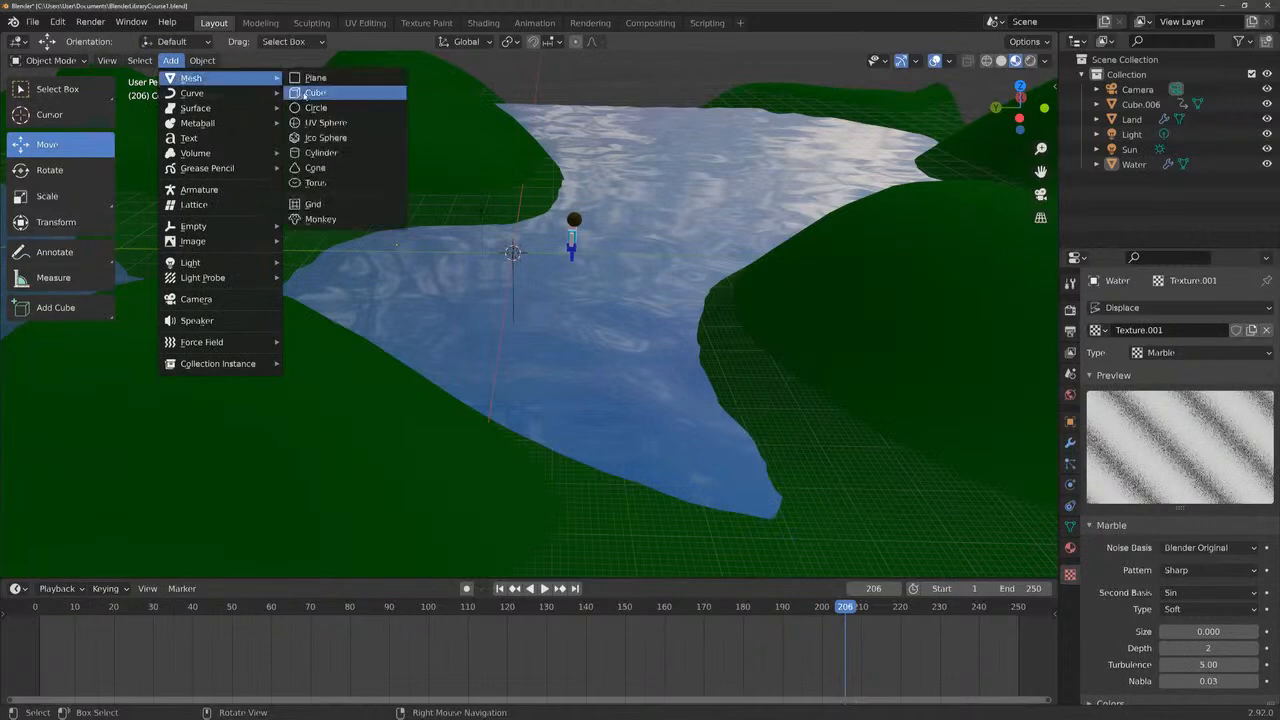
pyautogui.click(323, 80)
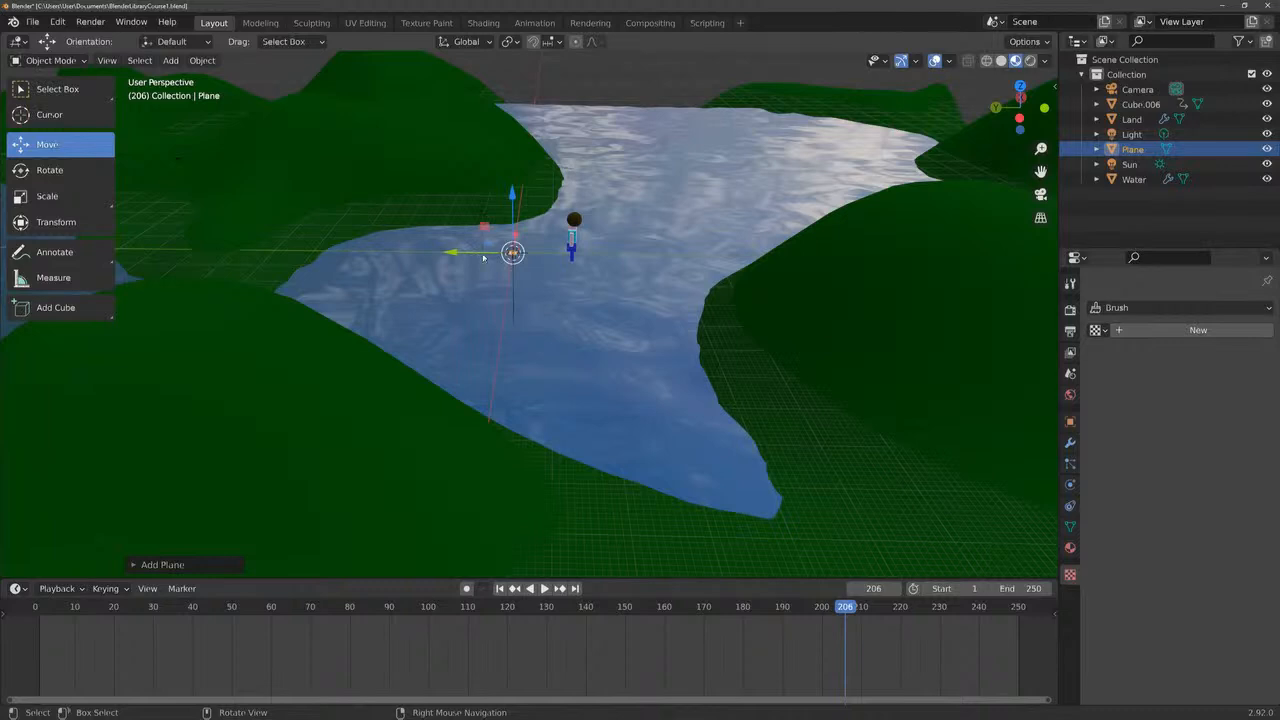
# Scale the new plane along Y to span the water between both banks and widen it along X
pyautogui.click(55, 196)
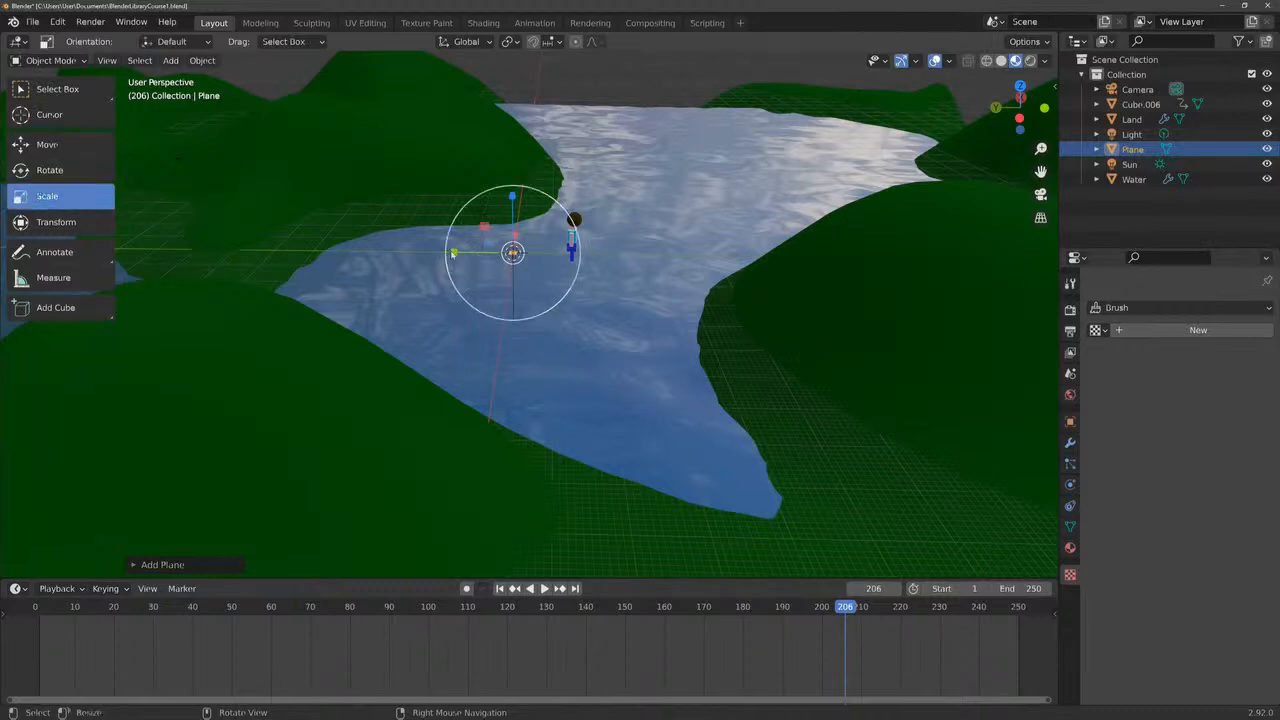
pyautogui.moveTo(452, 252); pyautogui.dragTo(380, 228)
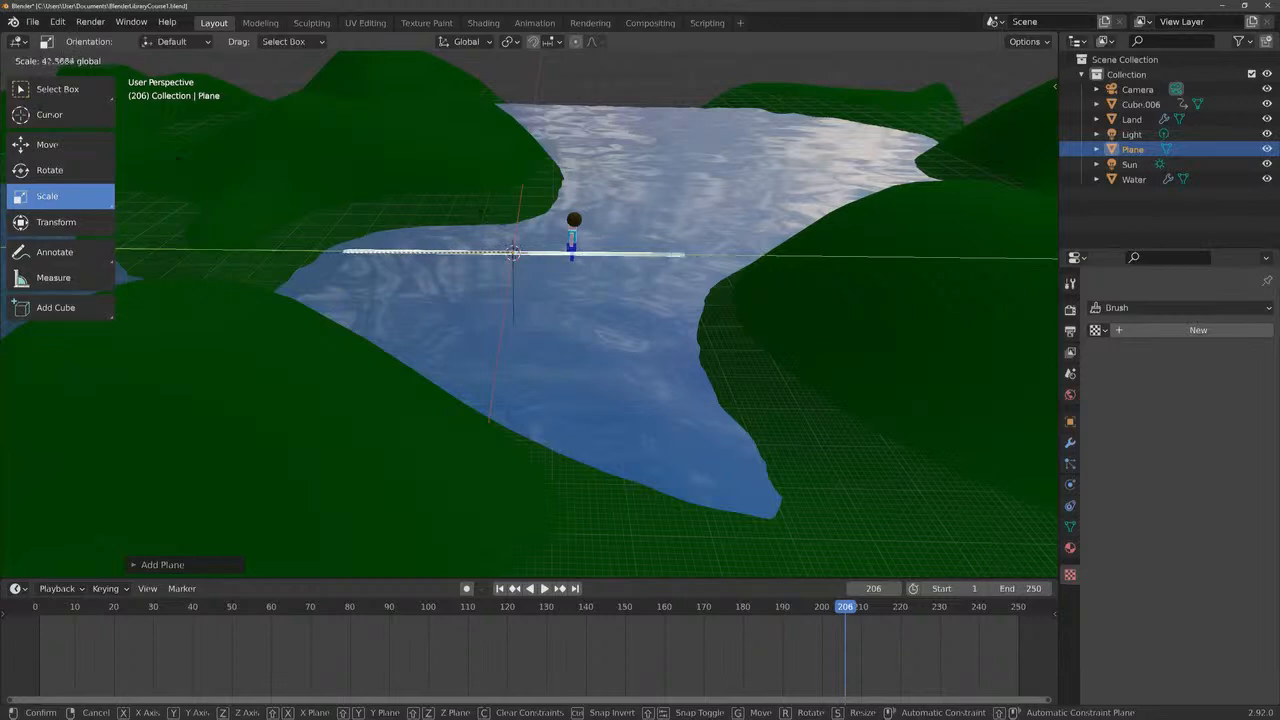
pyautogui.moveTo(499, 259); pyautogui.dragTo(496, 260)
pyautogui.moveTo(205, 258); pyautogui.dragTo(134, 259)
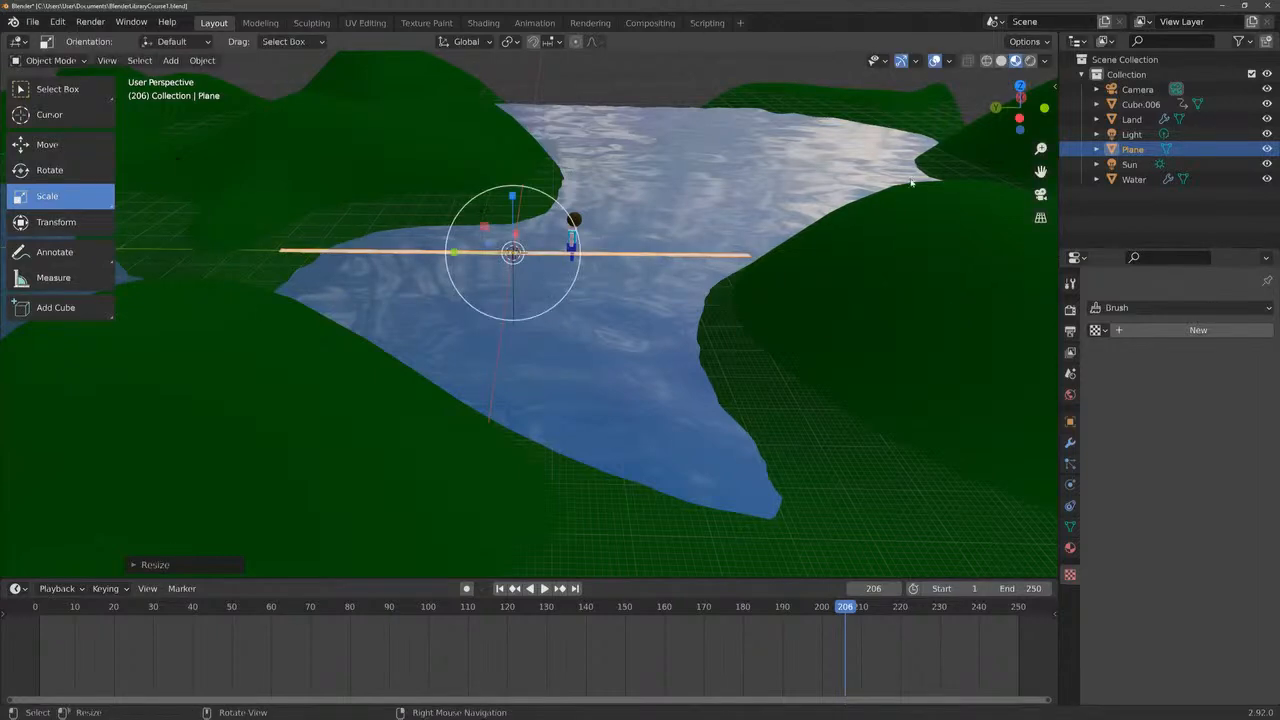
pyautogui.moveTo(1003, 121); pyautogui.dragTo(963, 122)
pyautogui.moveTo(524, 254); pyautogui.dragTo(156, 268)
# Lower the strip-shaped plane vertically until it lies just under the character's feet
pyautogui.moveTo(1020, 120); pyautogui.dragTo(986, 78)
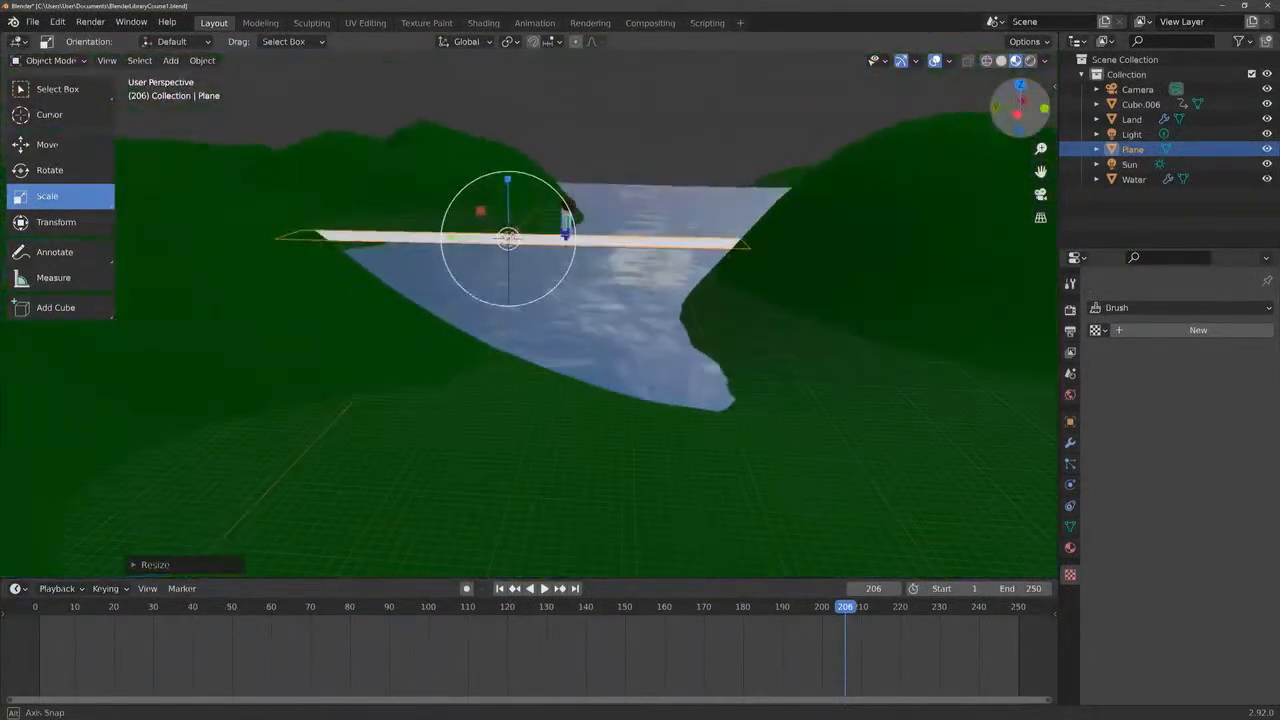
pyautogui.click(76, 155)
pyautogui.moveTo(507, 178); pyautogui.dragTo(507, 184)
pyautogui.scroll(5, 985, 164)
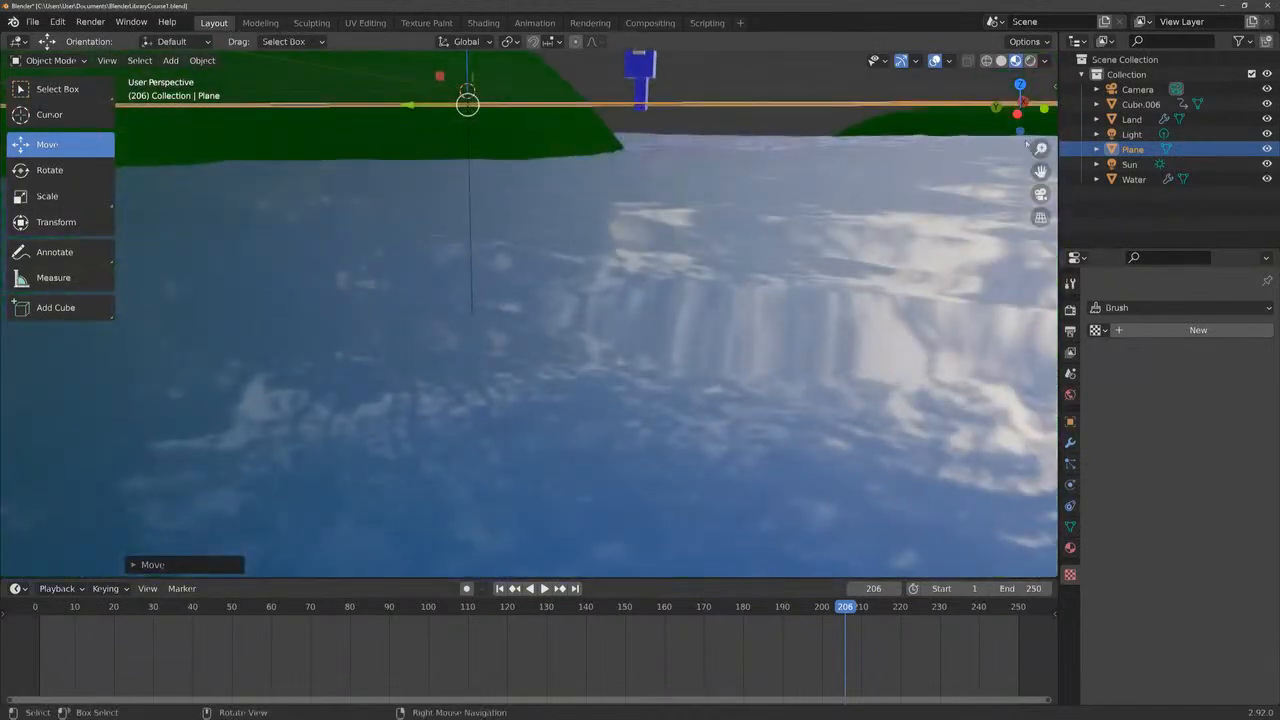
pyautogui.moveTo(1041, 171); pyautogui.dragTo(1043, 189)
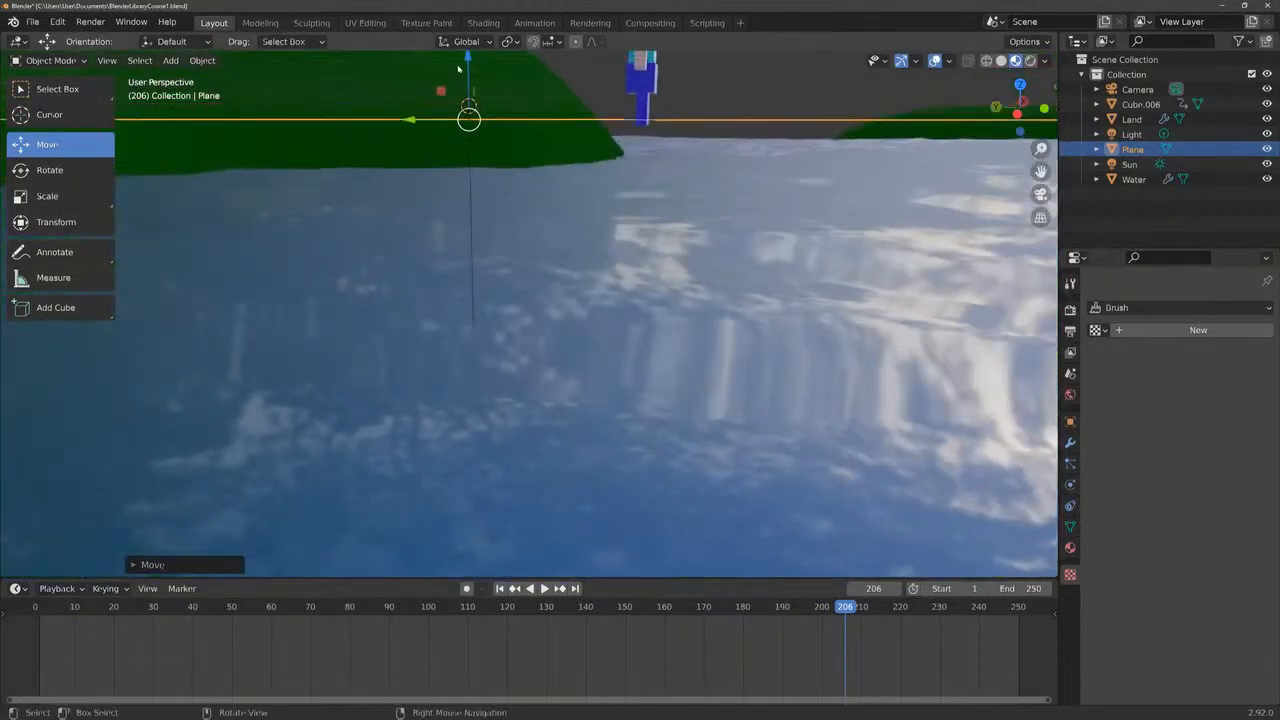
pyautogui.moveTo(467, 58); pyautogui.dragTo(467, 66)
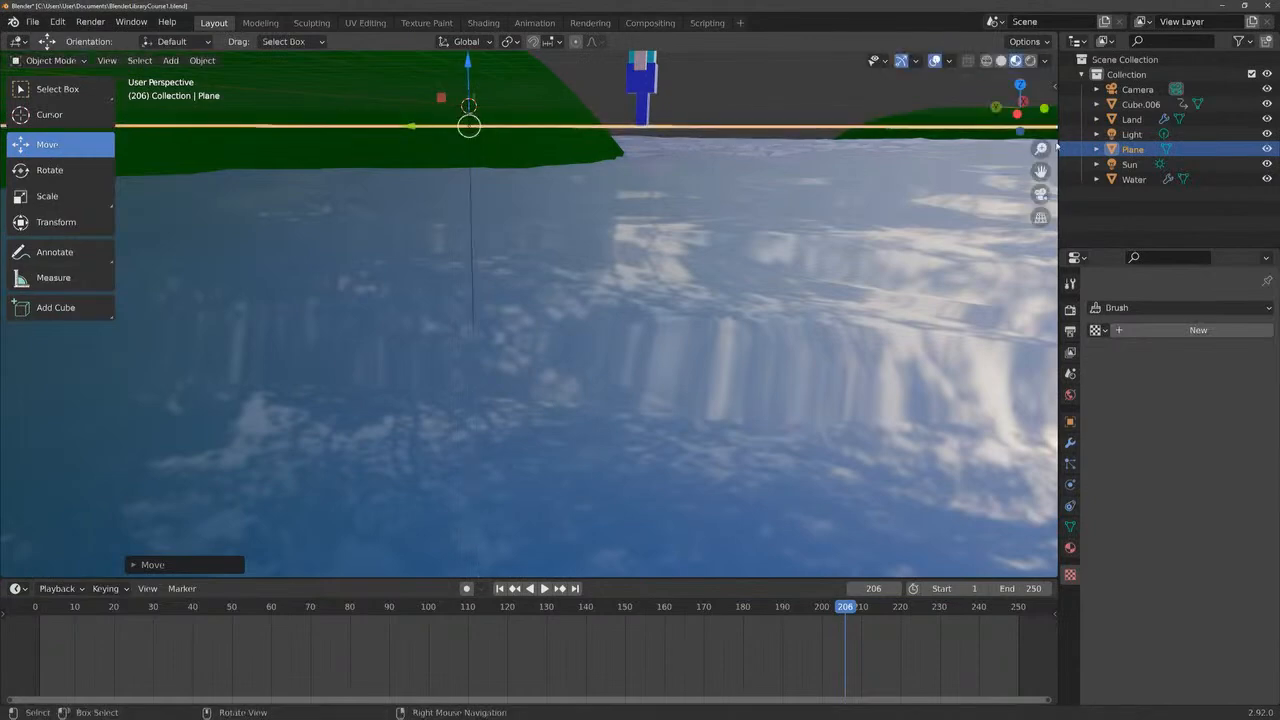
pyautogui.moveTo(1045, 149); pyautogui.dragTo(1043, 206)
pyautogui.moveTo(1007, 120)
pyautogui.mouseDown()
pyautogui.moveTo(928, 175)
pyautogui.moveTo(882, 187)
pyautogui.moveTo(1142, 178)
pyautogui.moveTo(1070, 180)
pyautogui.moveTo(1104, 150)
pyautogui.moveTo(1105, 170)
pyautogui.moveTo(1202, 175)
pyautogui.moveTo(1003, 117)
pyautogui.mouseUp()
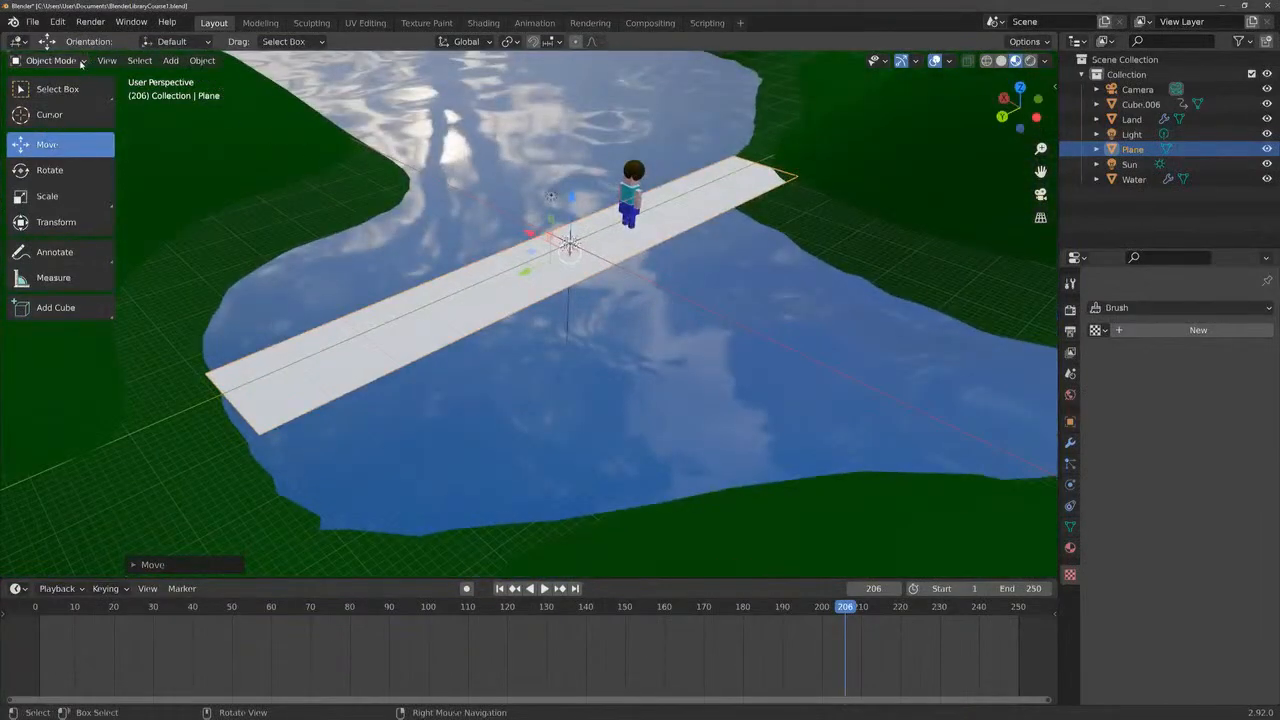
# Rename the strip-shaped plane object as Bridge
pyautogui.click(1070, 548)
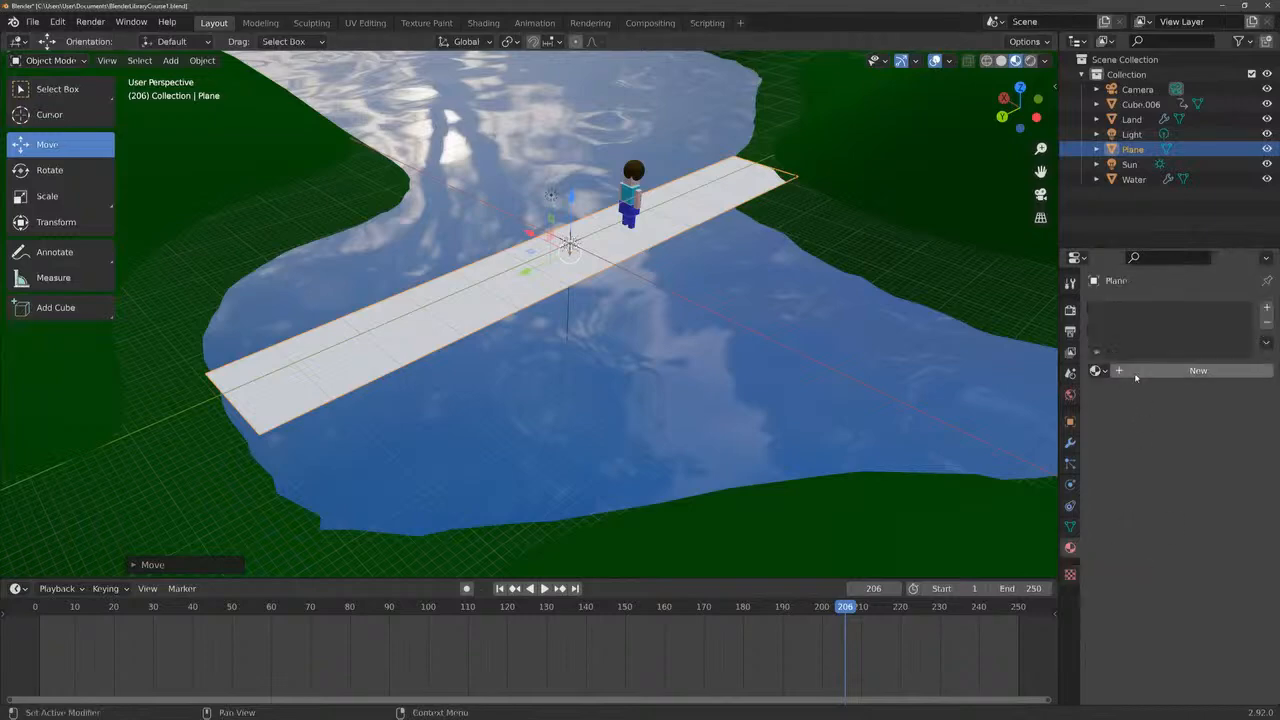
pyautogui.doubleClick(1130, 149)
pyautogui.write('Bridge')
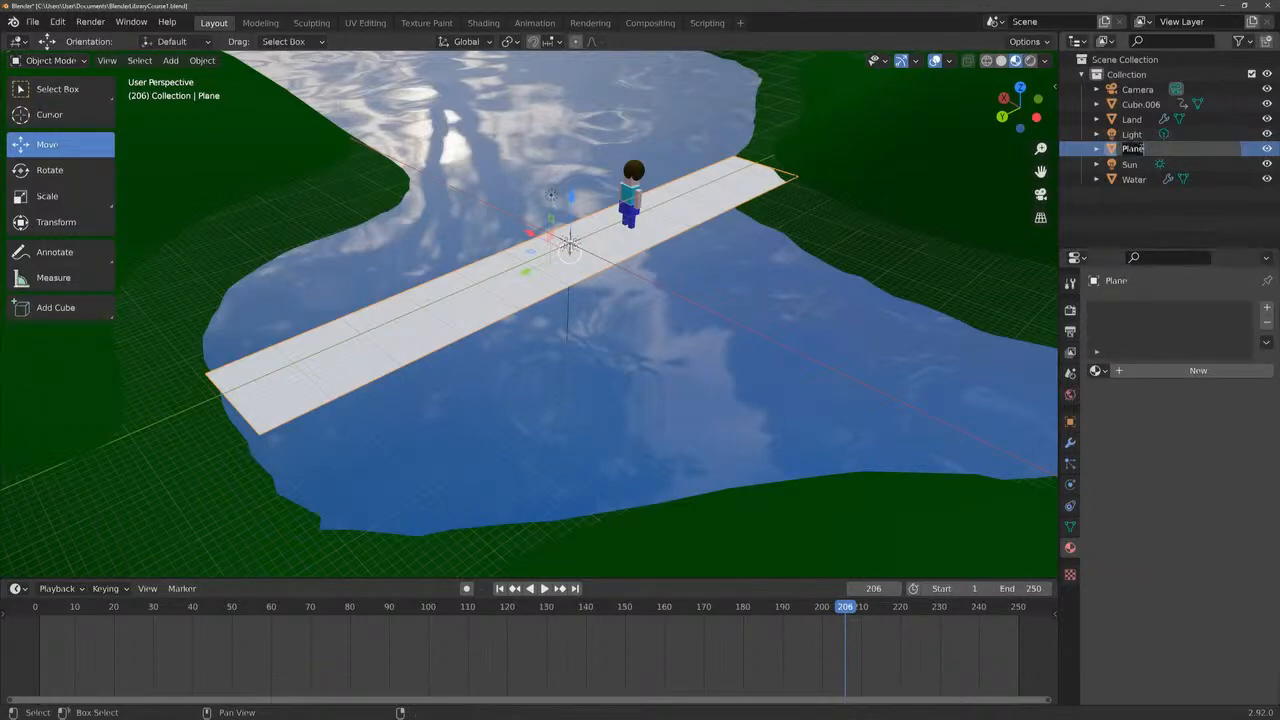
pyautogui.press('Return')
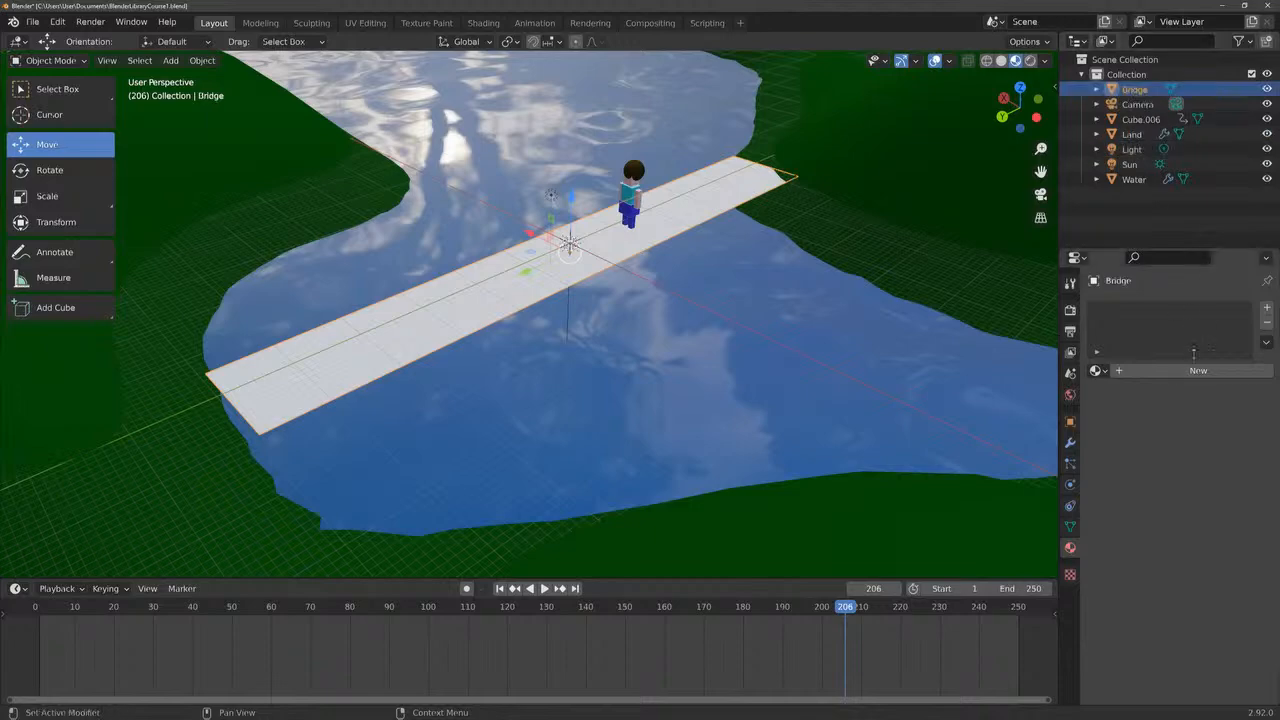
# Create a new material for the bridge and name it Bridge
pyautogui.click(1160, 372)
pyautogui.doubleClick(1160, 370)
pyautogui.write('Bridge')
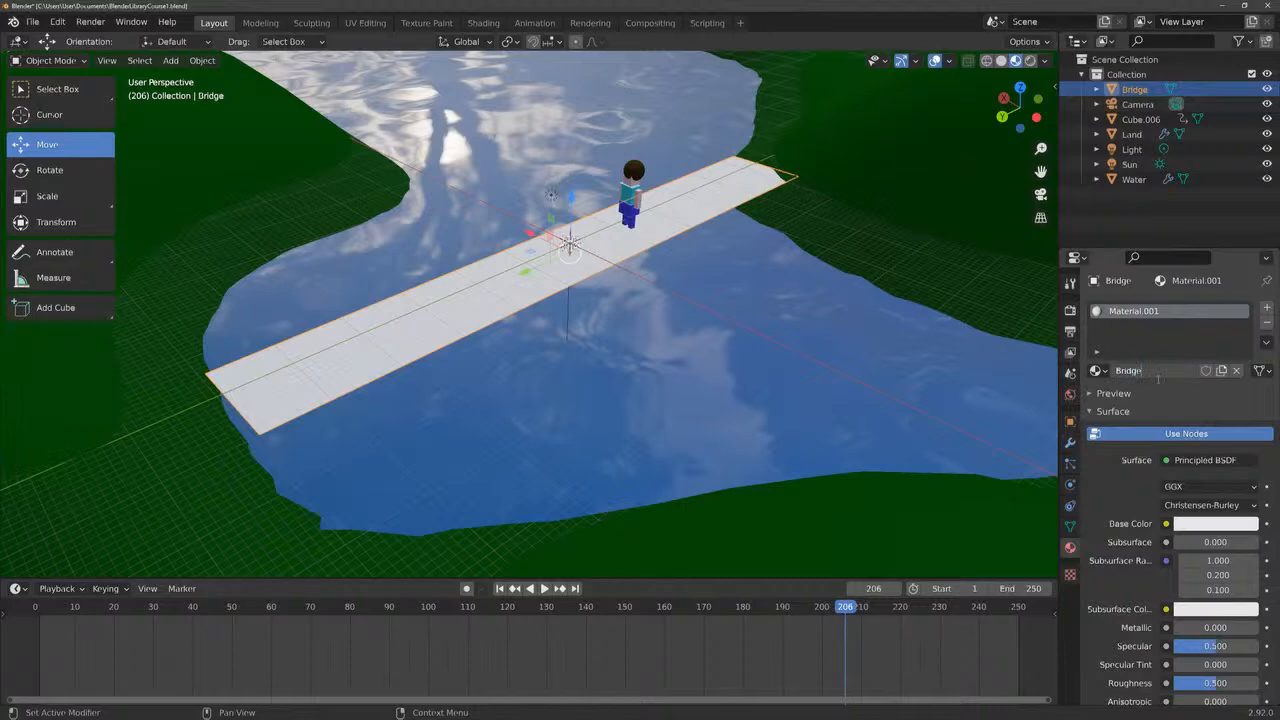
pyautogui.press('Return')
# Make the Bridge material's base color dark brown and matte, with Specular at 0 and Roughness at 1
pyautogui.click(1214, 526)
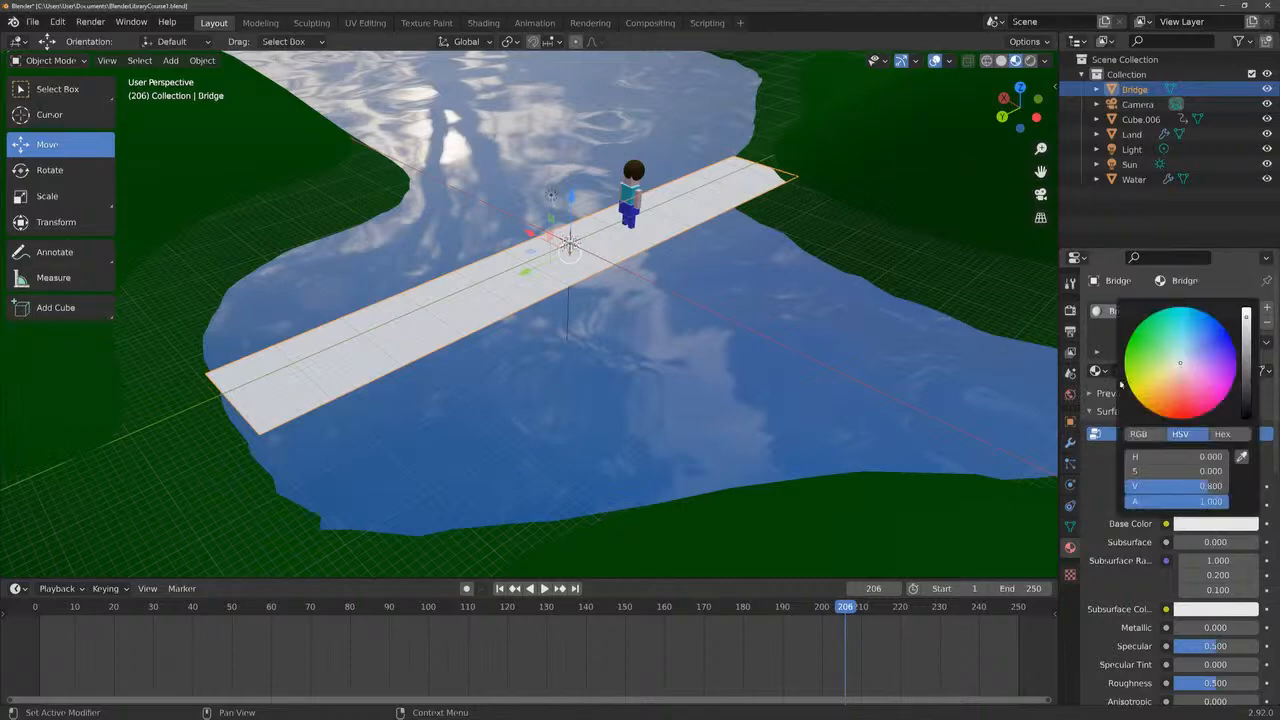
pyautogui.moveTo(1147, 381); pyautogui.dragTo(1147, 395)
pyautogui.moveTo(1243, 354); pyautogui.dragTo(1246, 393)
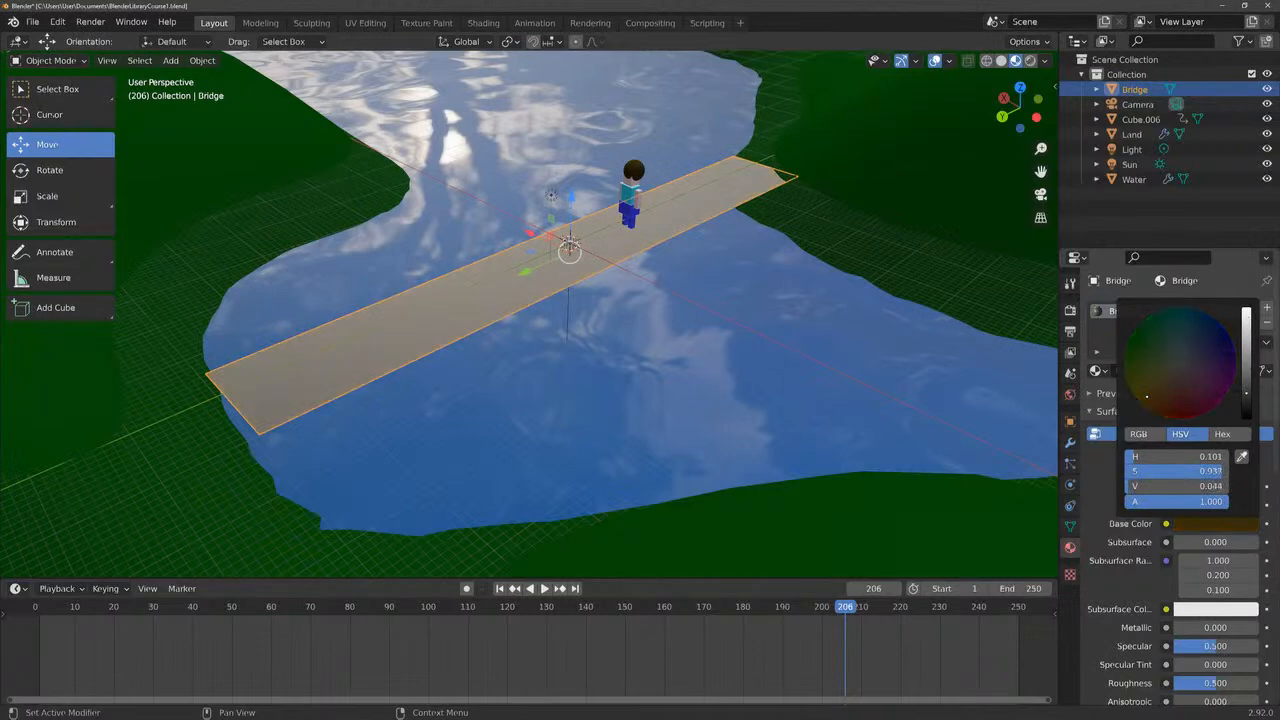
pyautogui.moveTo(1218, 646); pyautogui.dragTo(1261, 686)
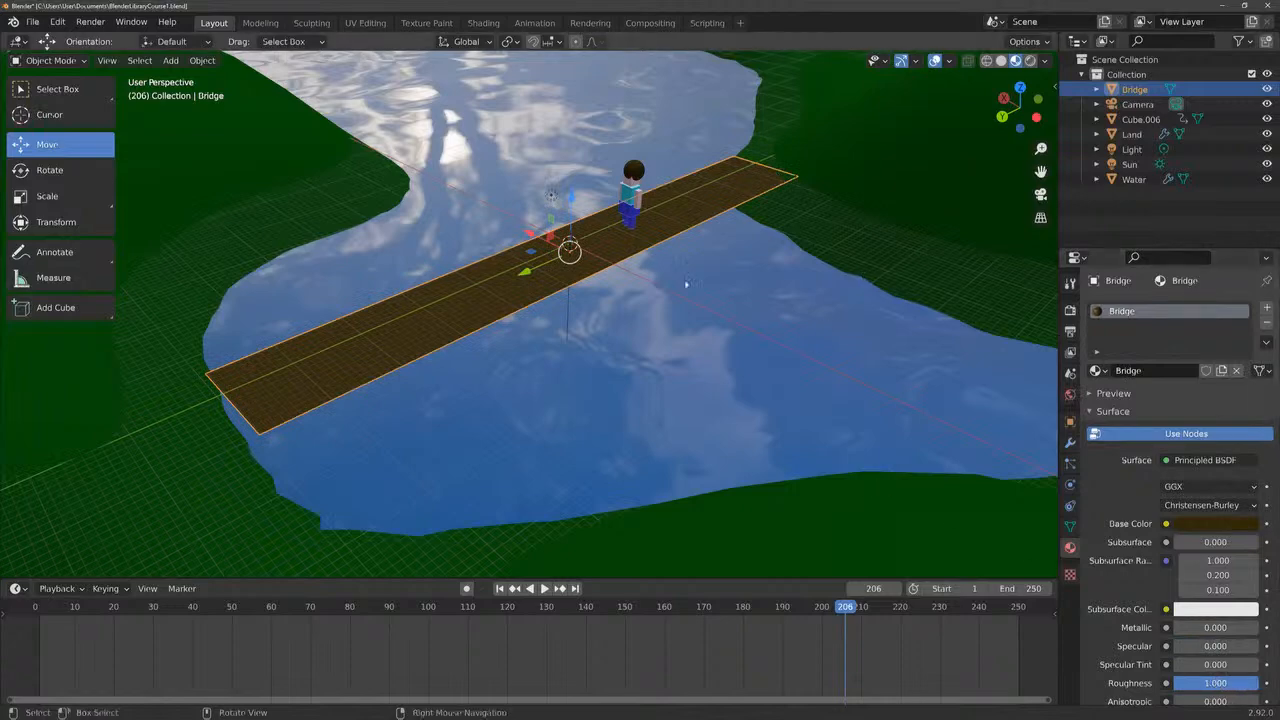
# Enter Edit Mode on the bridge plane and activate the Loop Cut tool
pyautogui.moveTo(1015, 105); pyautogui.dragTo(843, 157)
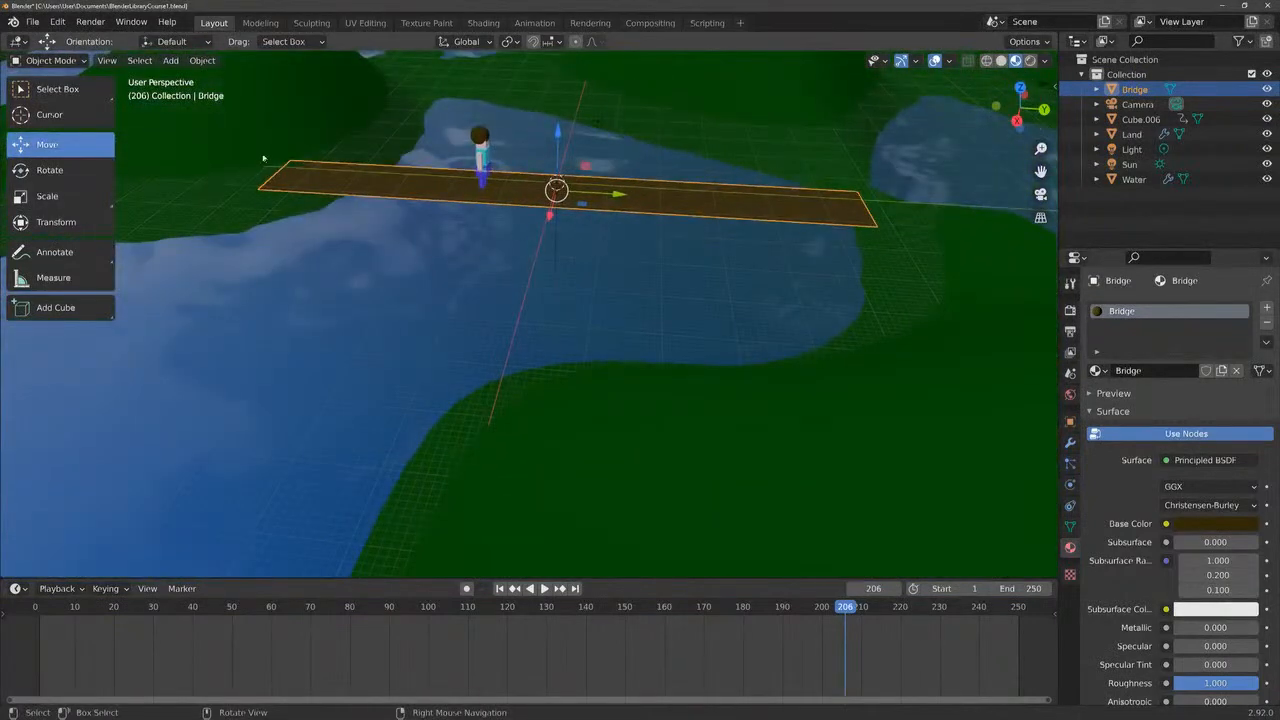
pyautogui.click(50, 60)
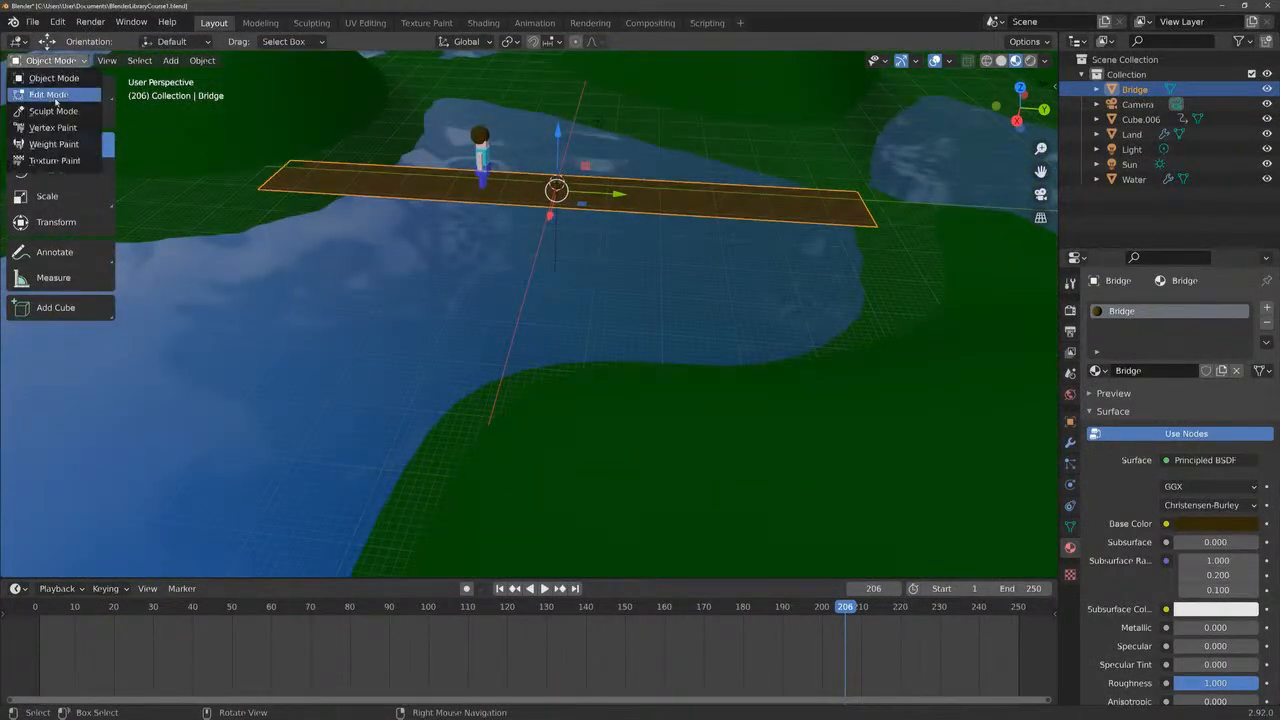
pyautogui.click(54, 95)
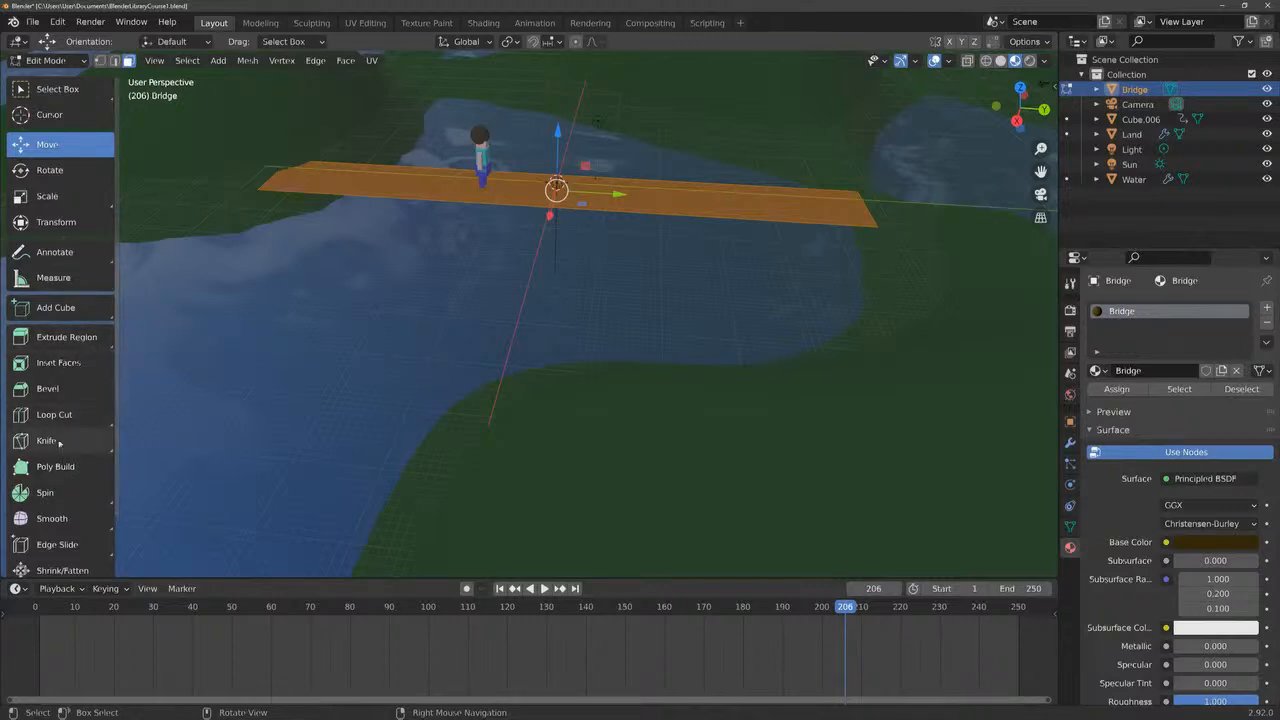
pyautogui.scroll(-3, 58, 463)
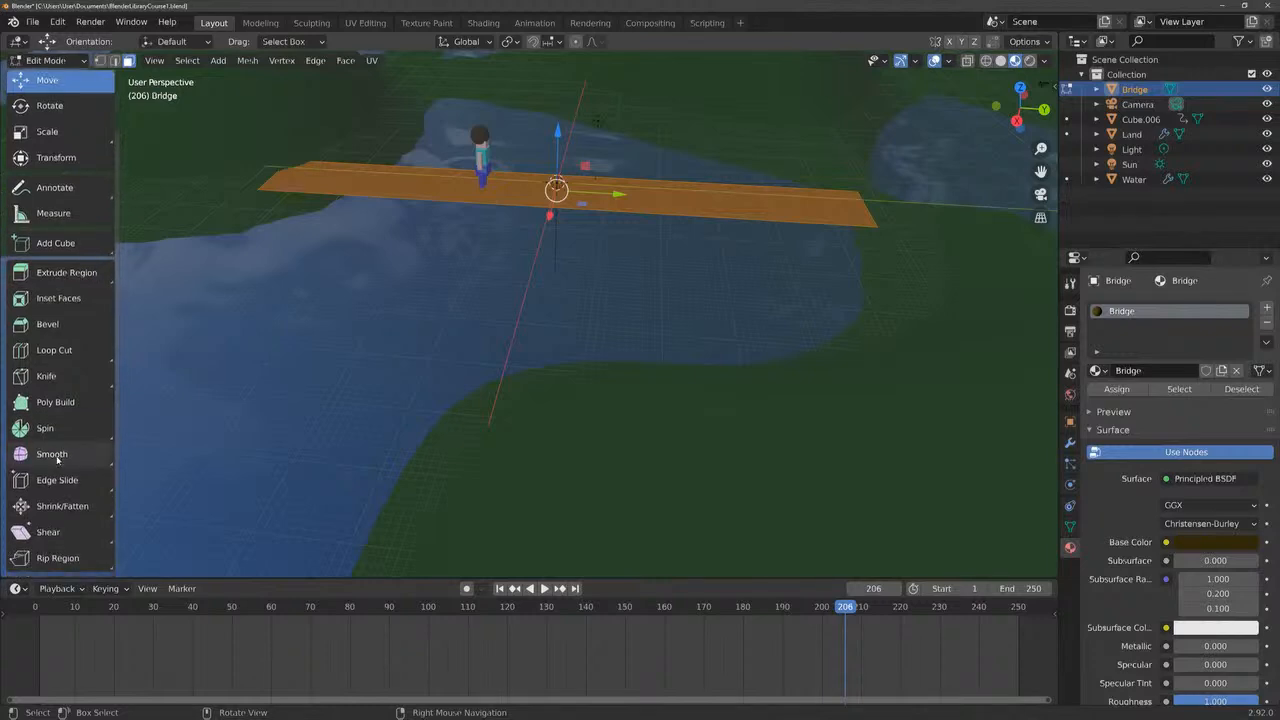
pyautogui.scroll(3, 52, 453)
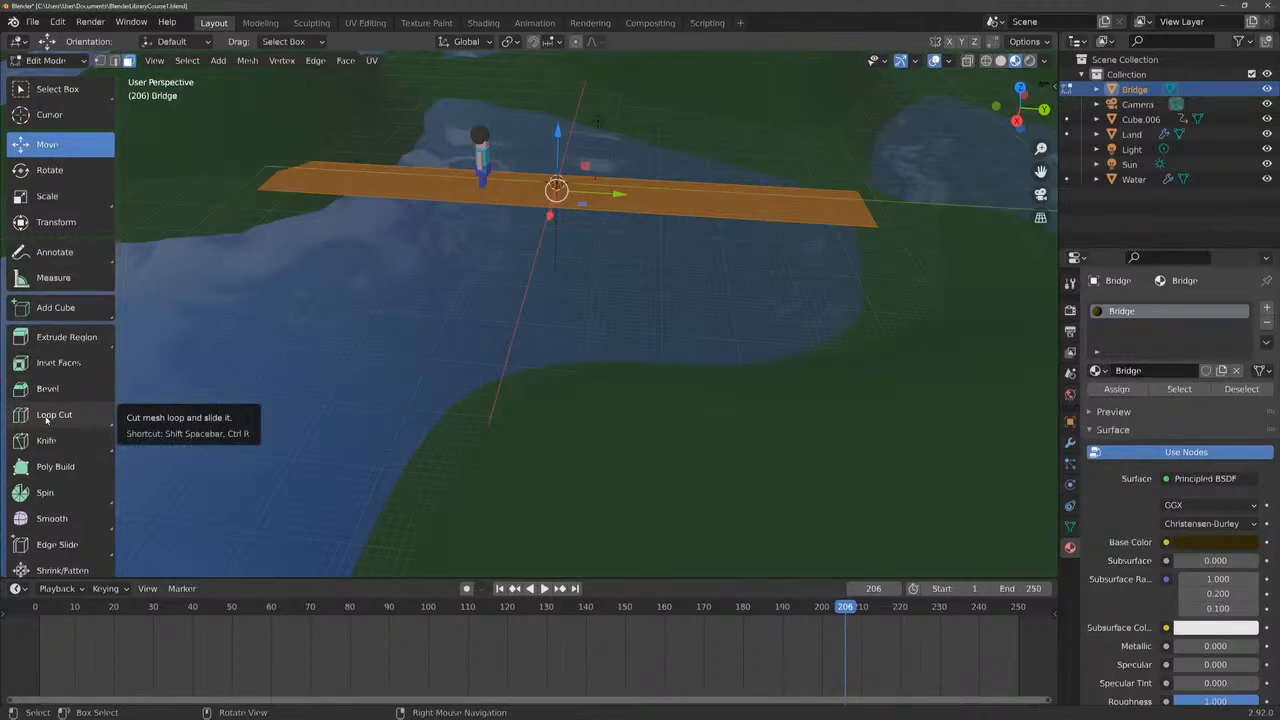
pyautogui.click(46, 418)
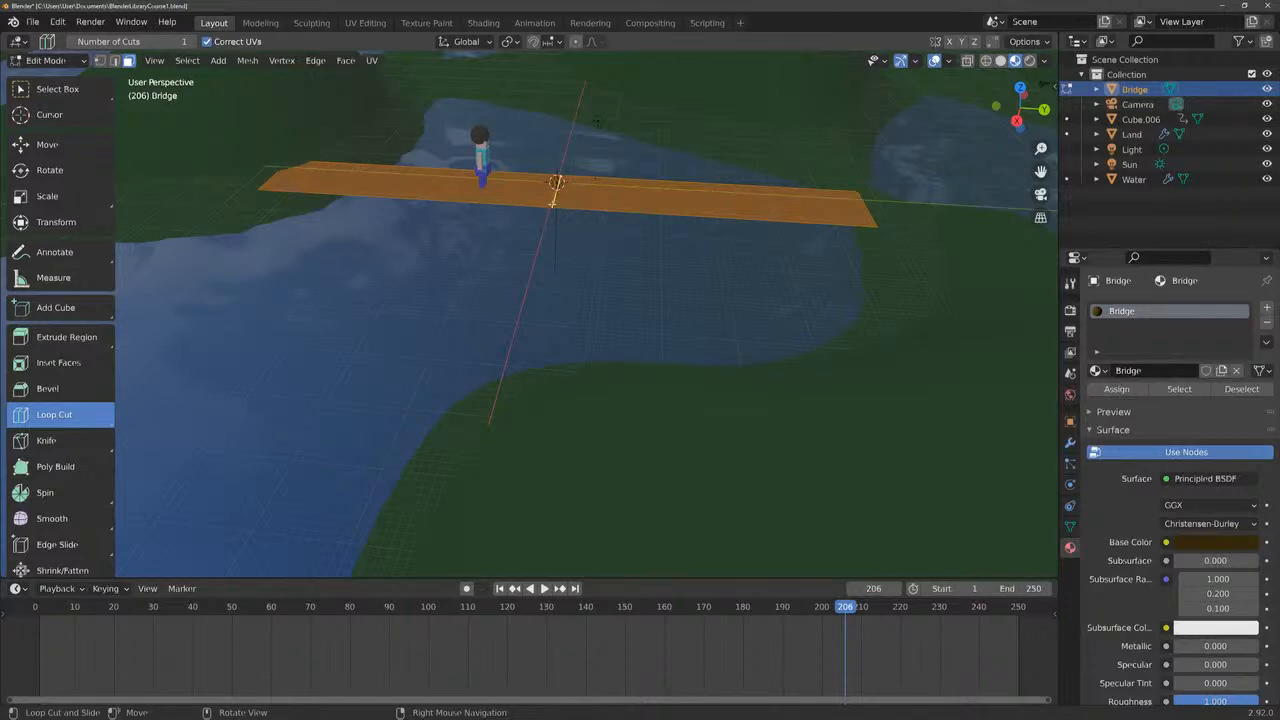
pyautogui.moveTo(597, 122); pyautogui.dragTo(550, 200, button='middle')
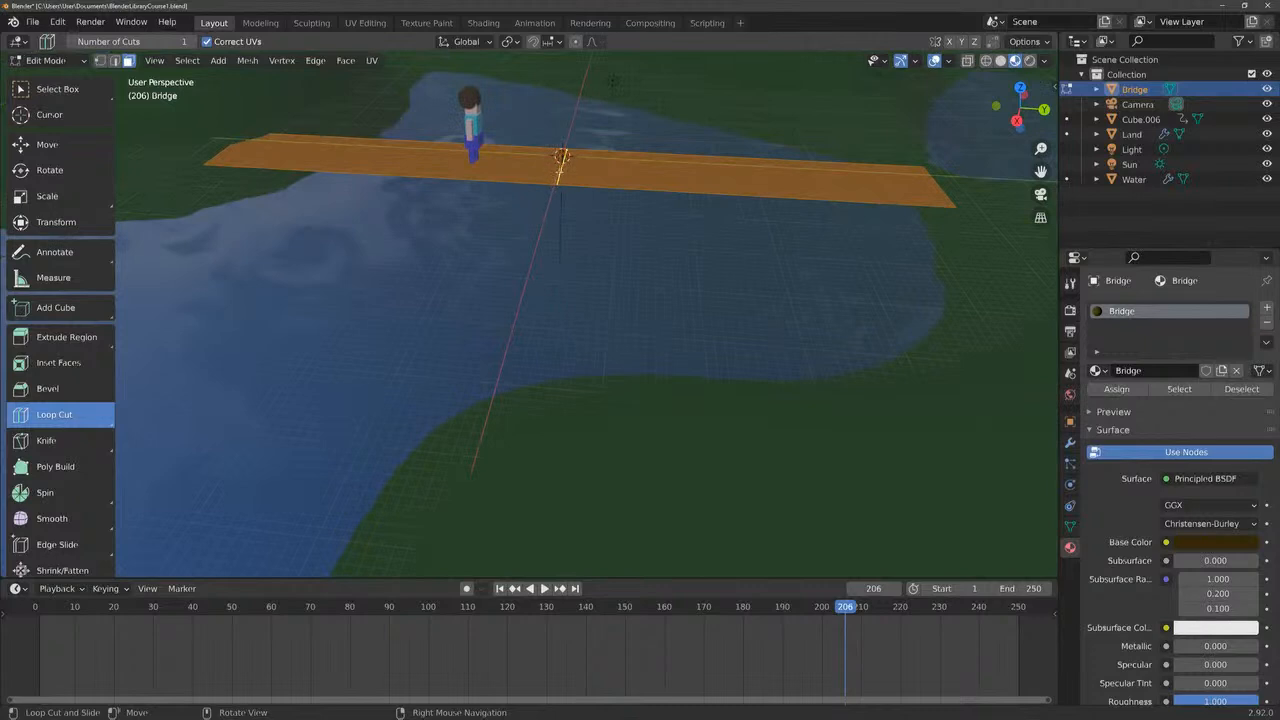
pyautogui.click(559, 170)
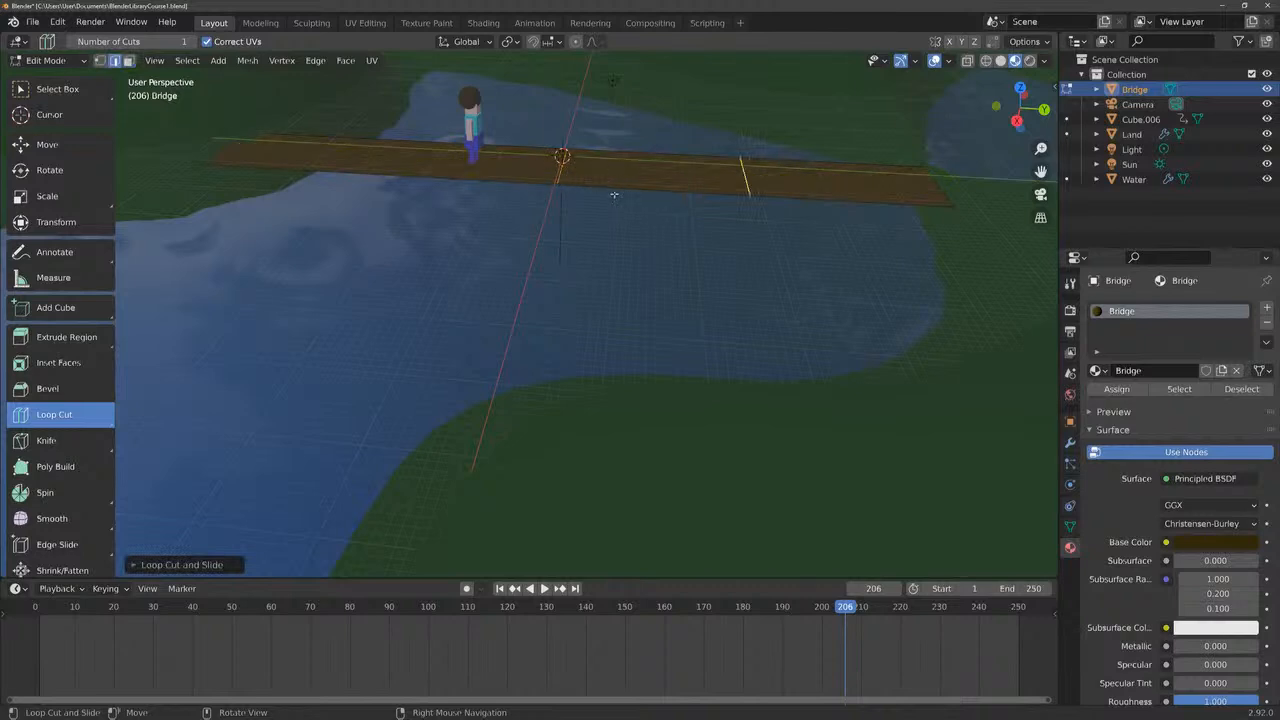
pyautogui.press('3')
pyautogui.press('a')
pyautogui.moveTo(582, 176); pyautogui.dragTo(815, 183)
pyautogui.press('a')
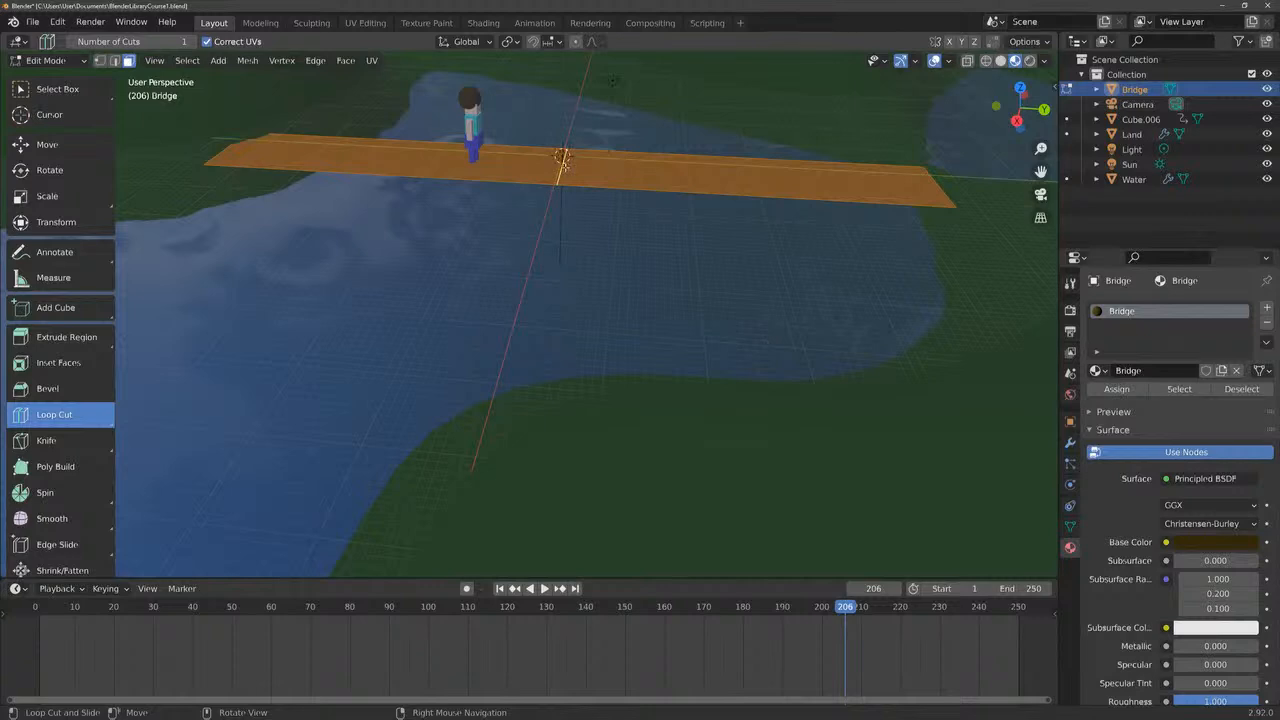
pyautogui.click(562, 160)
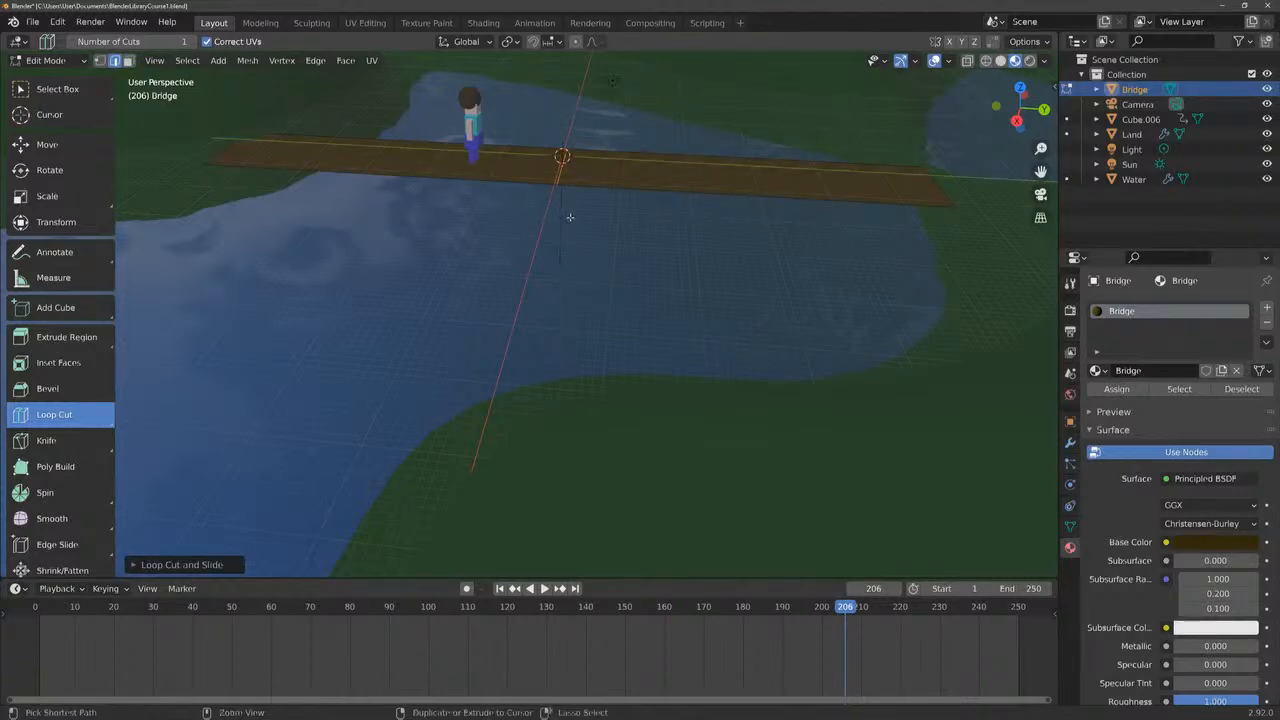
pyautogui.press('a')
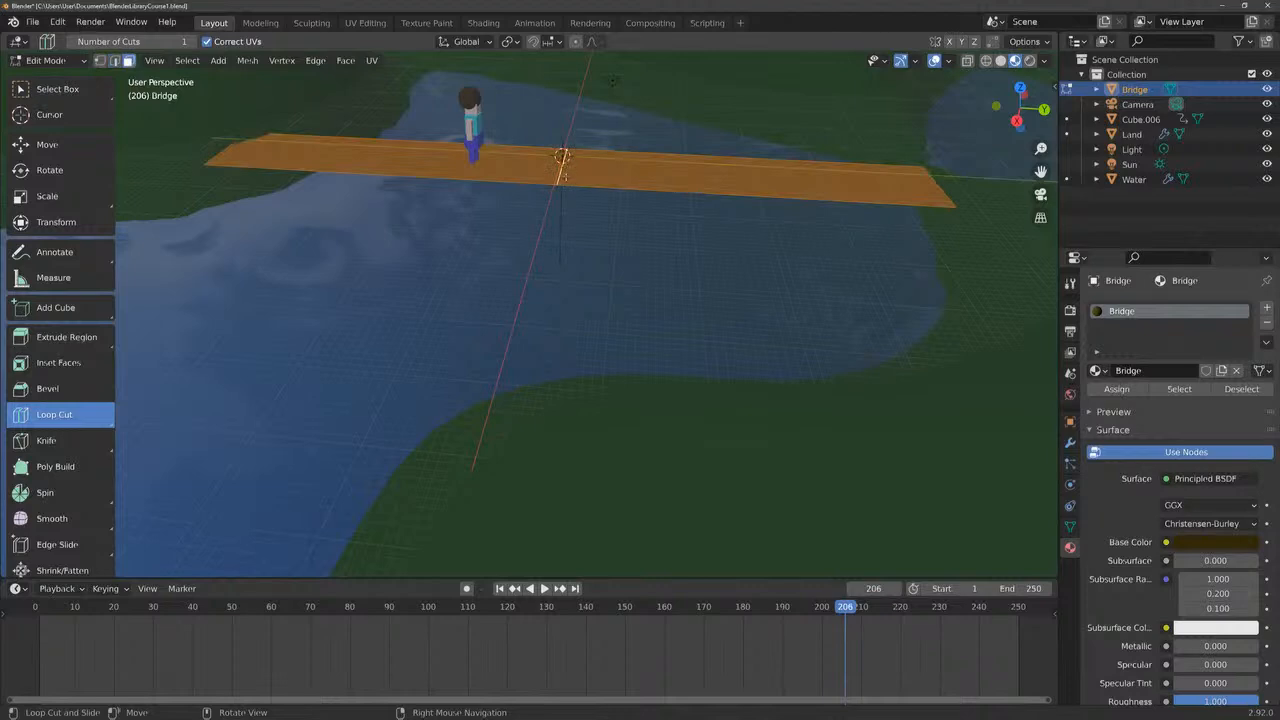
# Add a crosswise loop cut near each end of the bridge, sliding each one close to the bank
pyautogui.click(558, 178)
pyautogui.moveTo(562, 178); pyautogui.dragTo(905, 195)
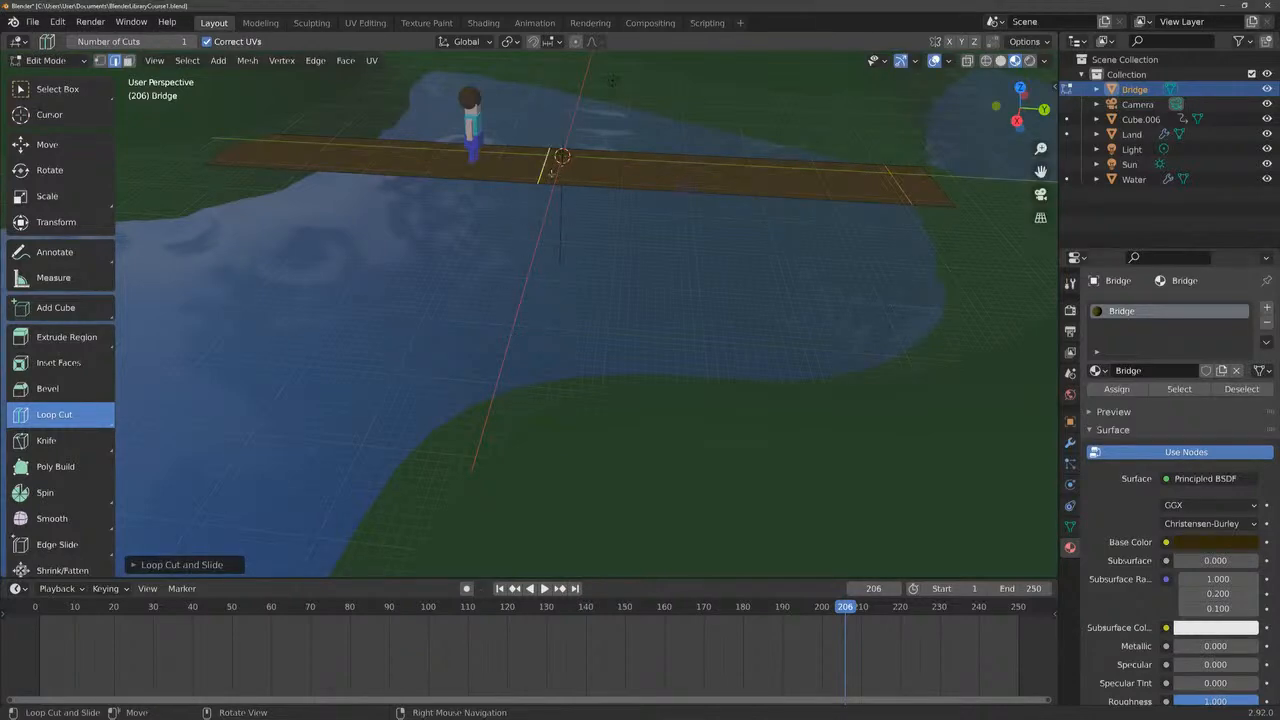
pyautogui.moveTo(548, 172); pyautogui.dragTo(460, 168)
pyautogui.moveTo(290, 138); pyautogui.dragTo(240, 133)
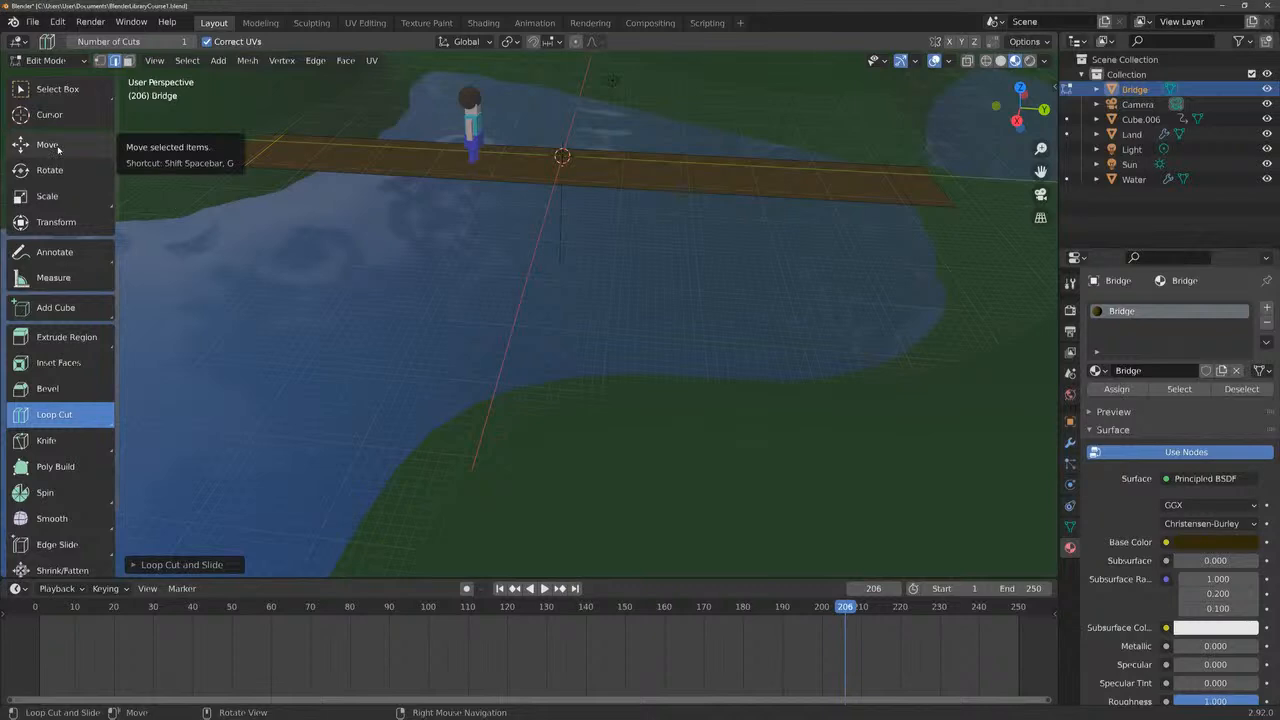
# Lower the edge at the bridge's positive-Y end to slope it onto the bank, aligning it along X with the deck
pyautogui.click(58, 149)
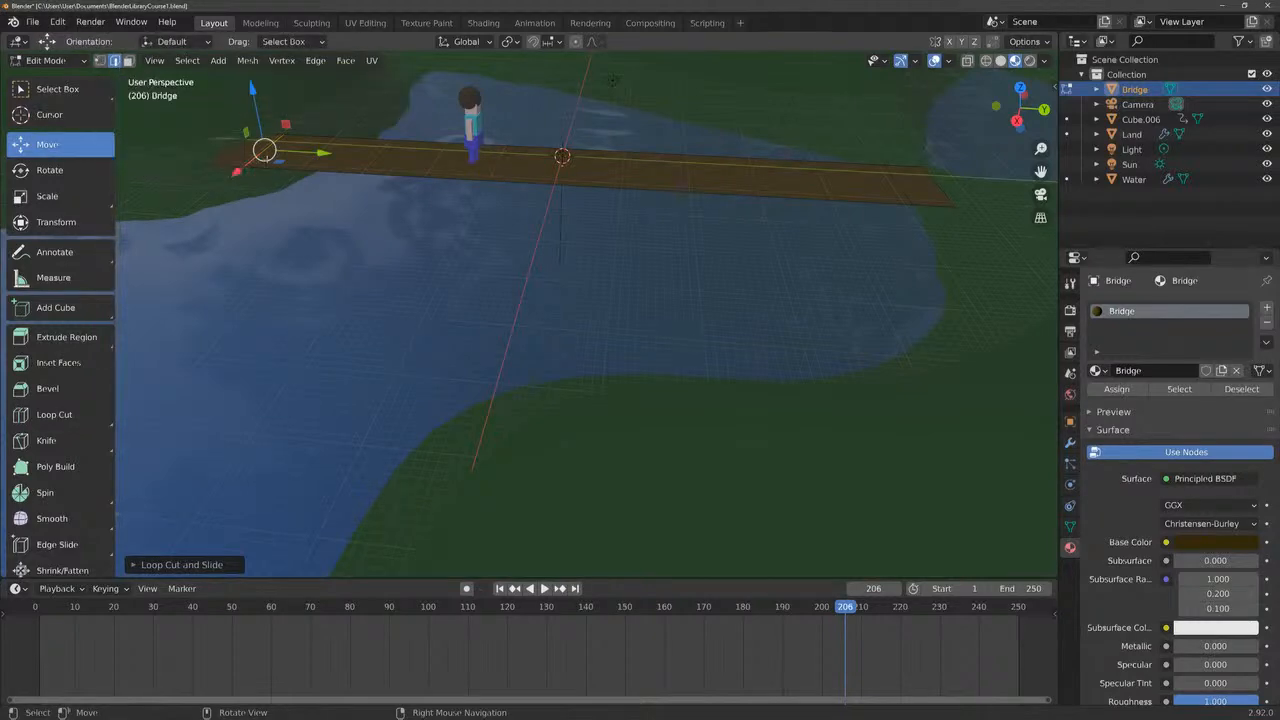
pyautogui.click(940, 188)
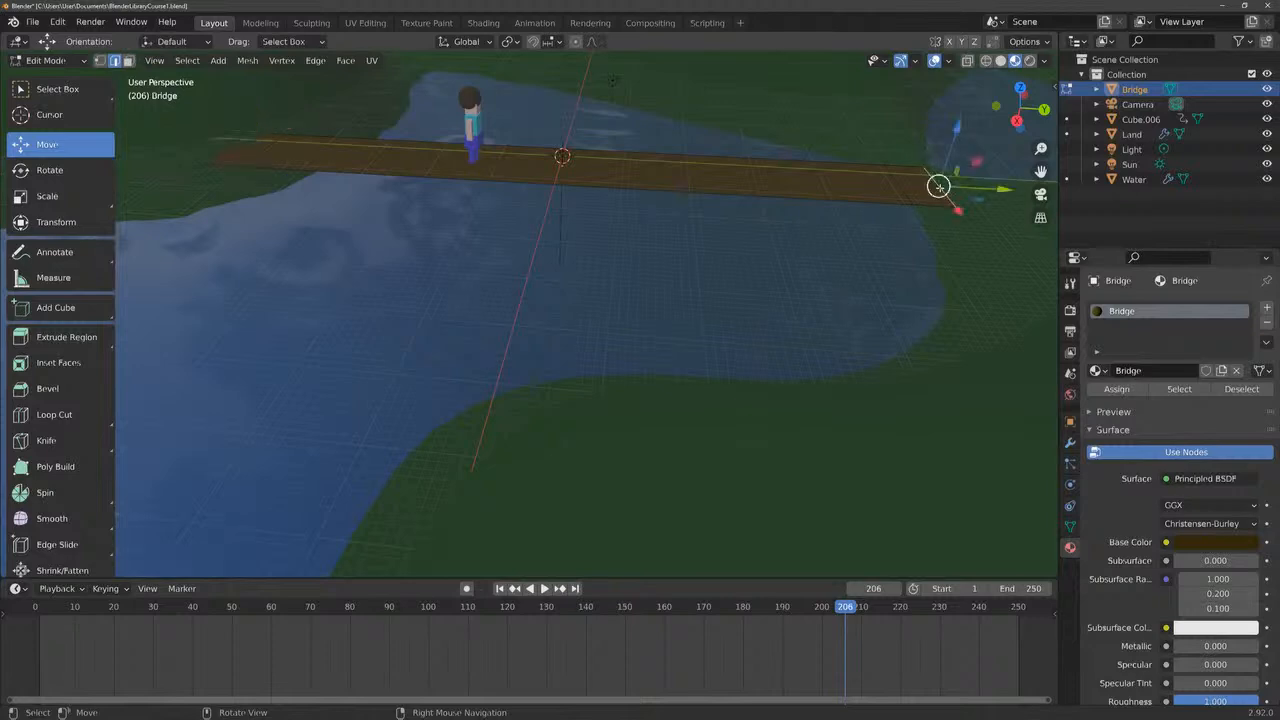
pyautogui.moveTo(939, 186); pyautogui.dragTo(964, 223)
pyautogui.moveTo(1028, 123); pyautogui.dragTo(877, 134)
pyautogui.moveTo(553, 530); pyautogui.dragTo(593, 535)
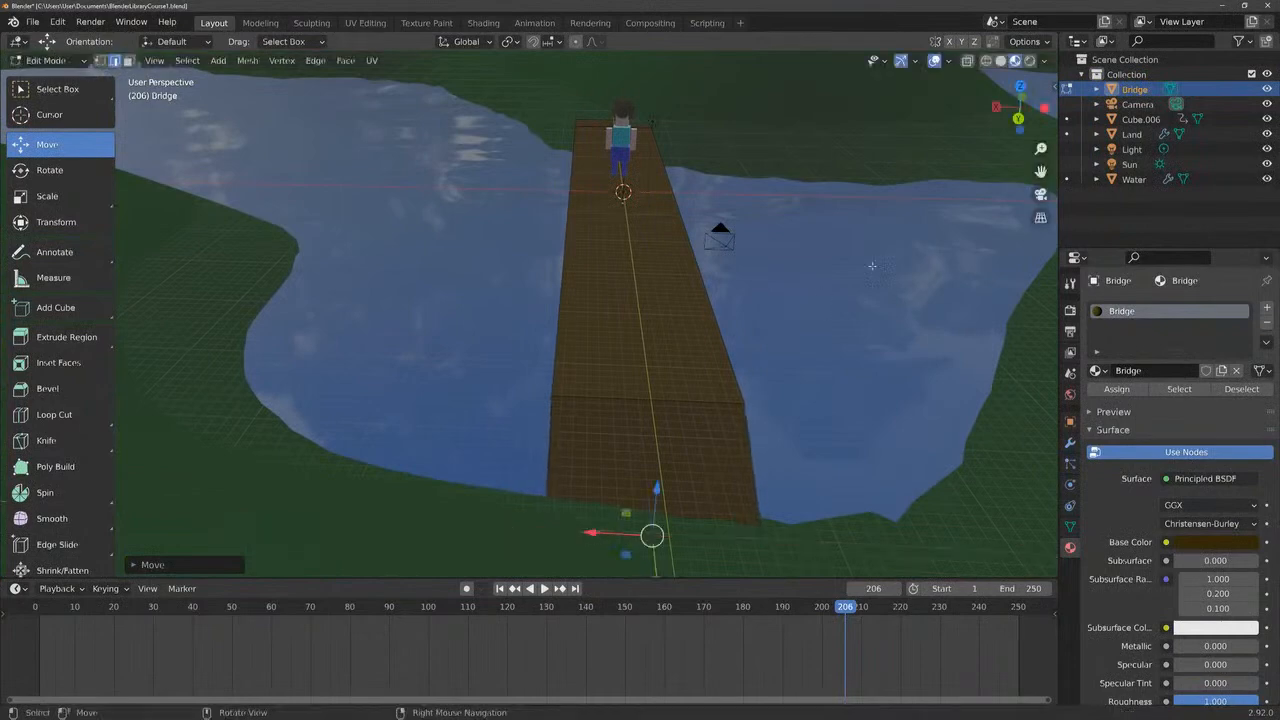
# Lower the bridge's opposite end edge so that end section also slopes down to its bank
pyautogui.moveTo(1015, 116); pyautogui.dragTo(297, 211)
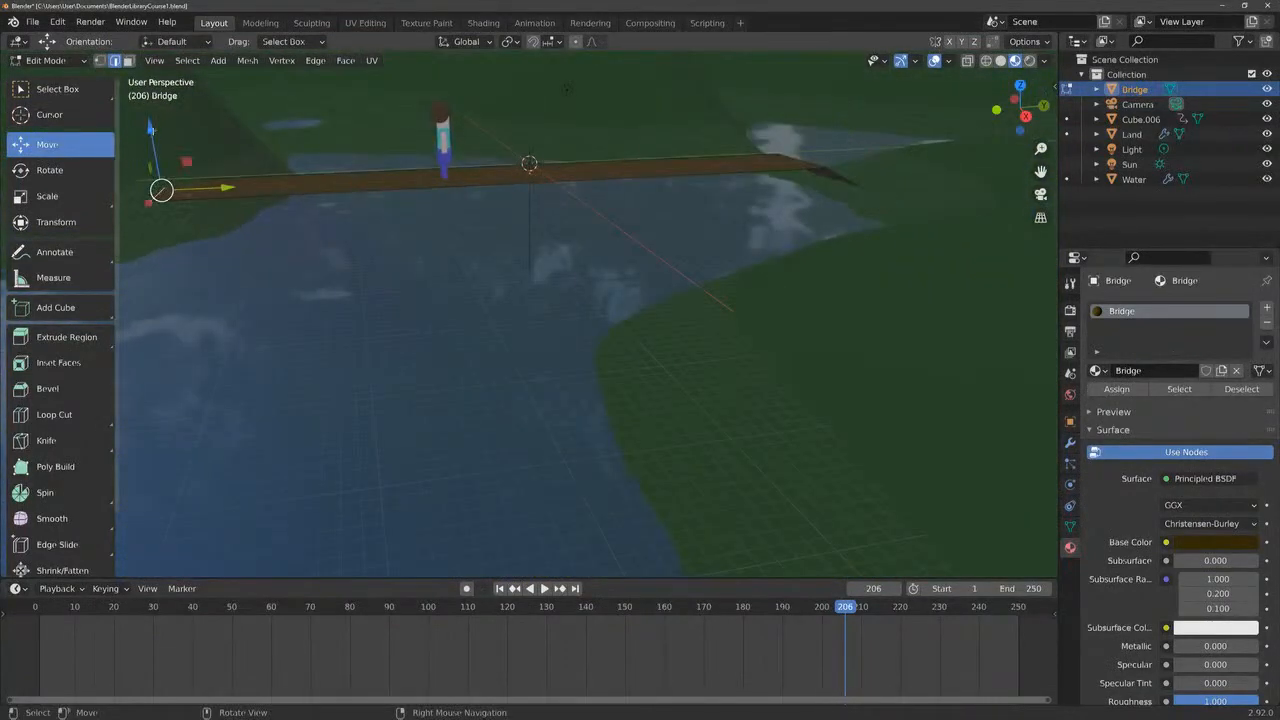
pyautogui.press('g')
pyautogui.moveTo(149, 149); pyautogui.dragTo(150, 151)
pyautogui.moveTo(1014, 110); pyautogui.dragTo(1159, 114)
pyautogui.moveTo(437, 397); pyautogui.dragTo(437, 412)
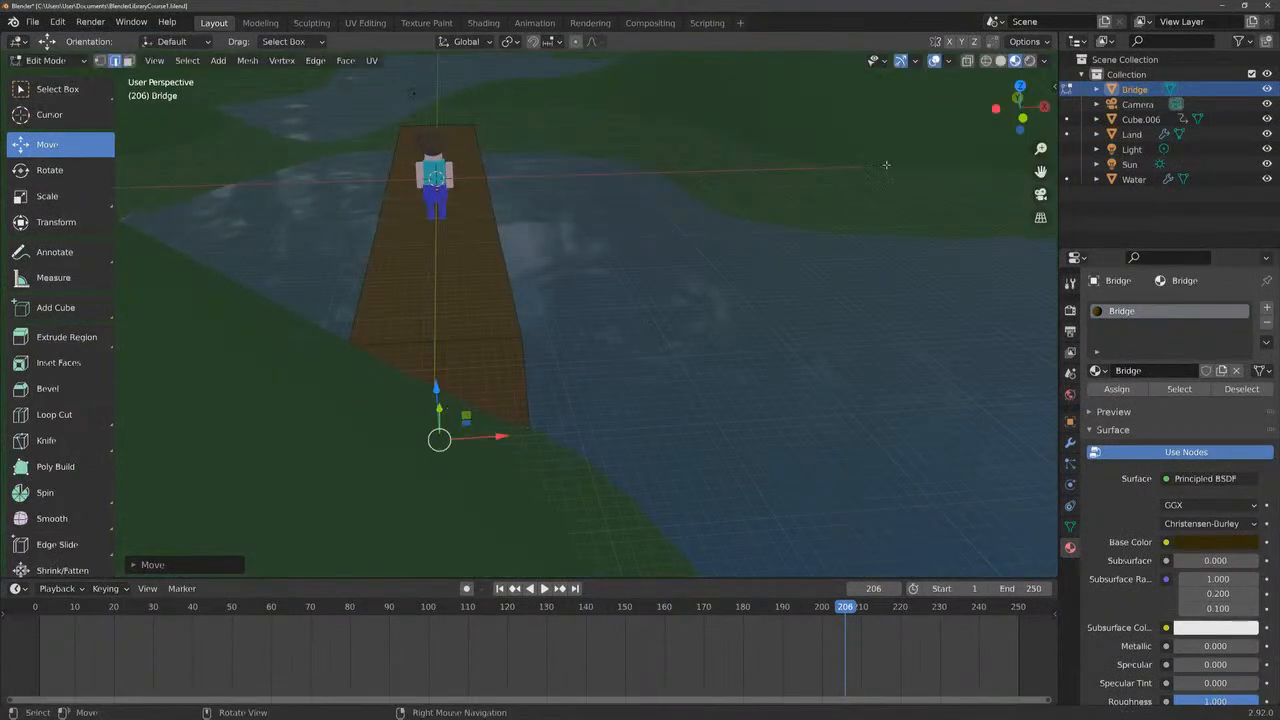
# Activate Extrude Region, switch to face selection and select the sloped end face nearest the character
pyautogui.moveTo(1018, 108); pyautogui.dragTo(1013, 143)
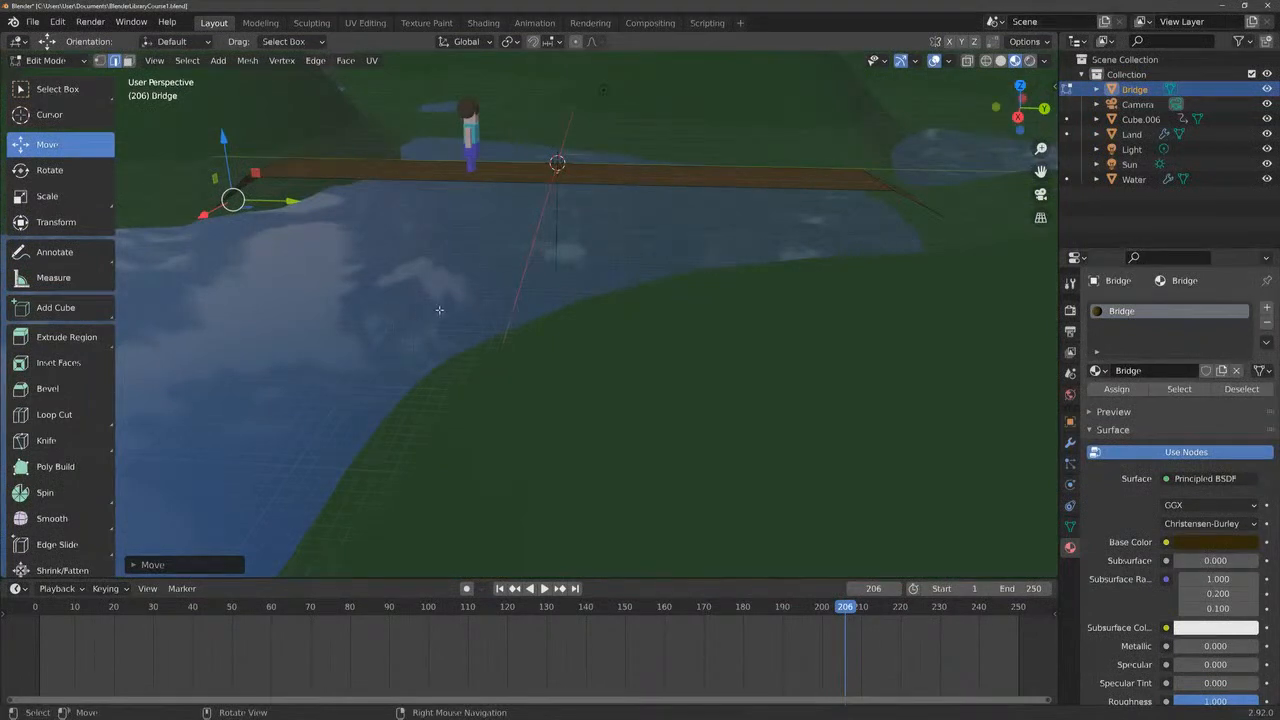
pyautogui.click(82, 338)
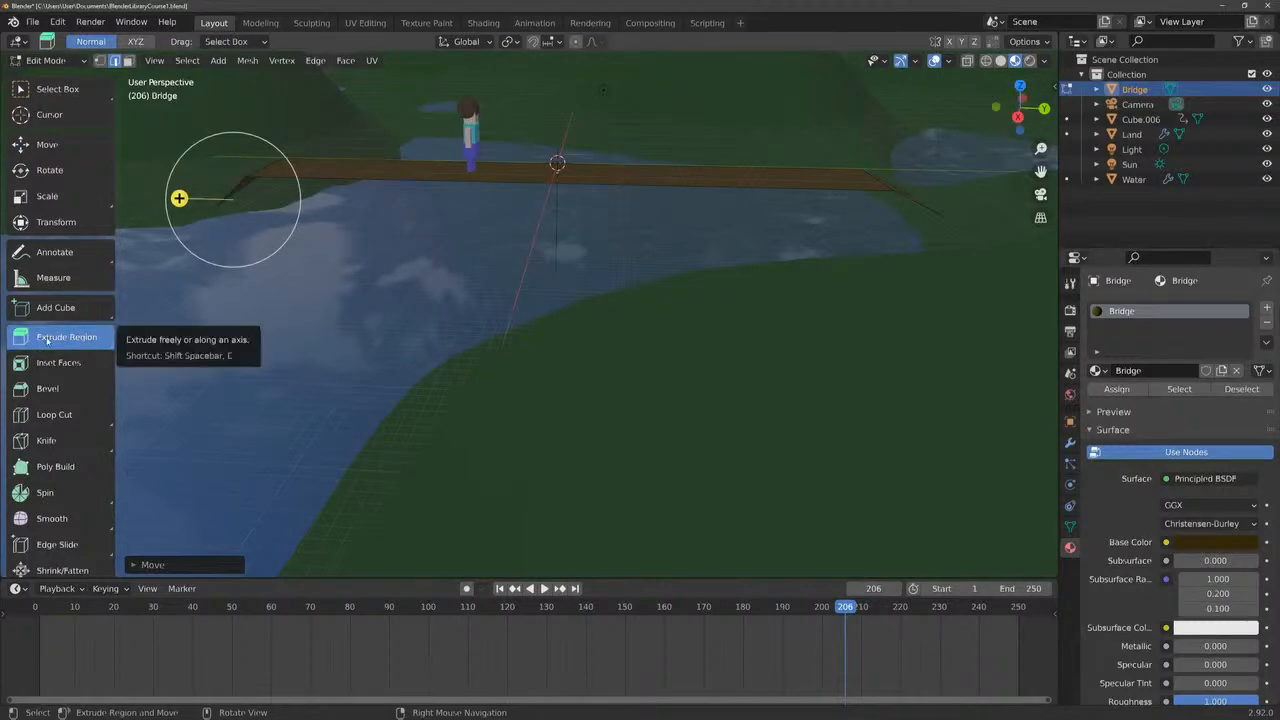
pyautogui.moveTo(1018, 110); pyautogui.dragTo(988, 96)
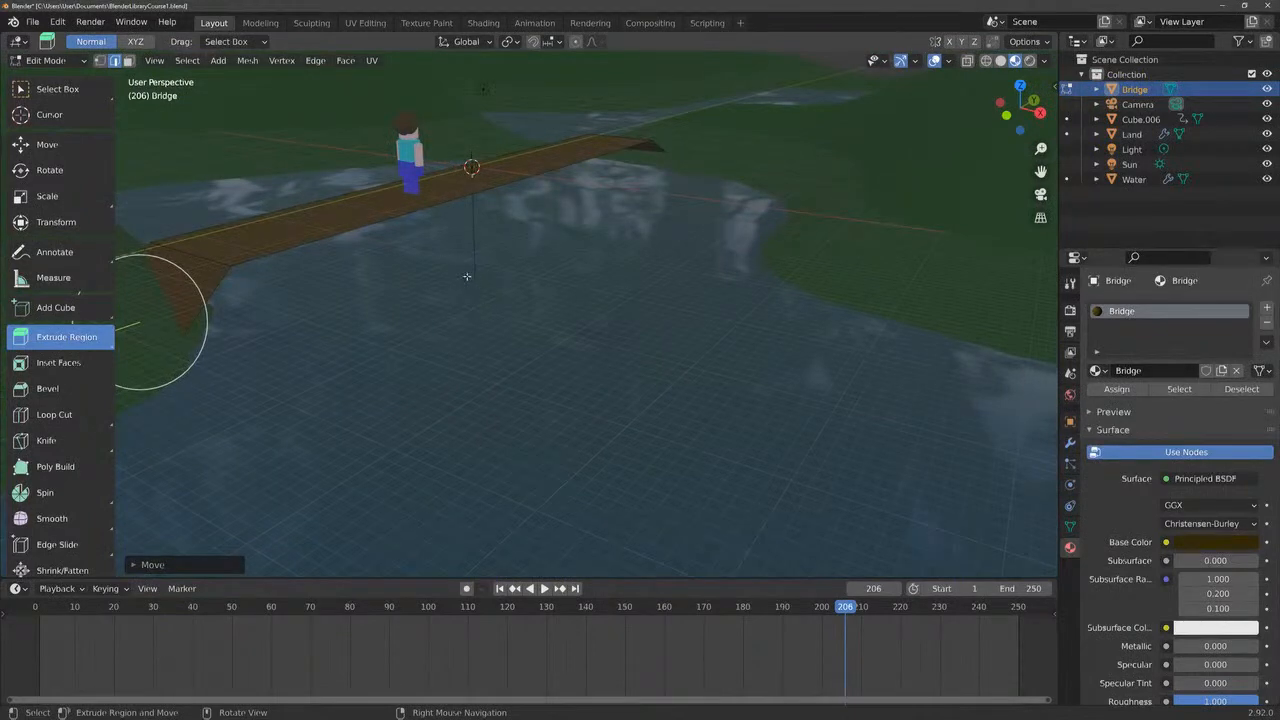
pyautogui.moveTo(137, 309)
pyautogui.mouseDown()
pyautogui.moveTo(127, 320)
pyautogui.moveTo(114, 310)
pyautogui.mouseUp()
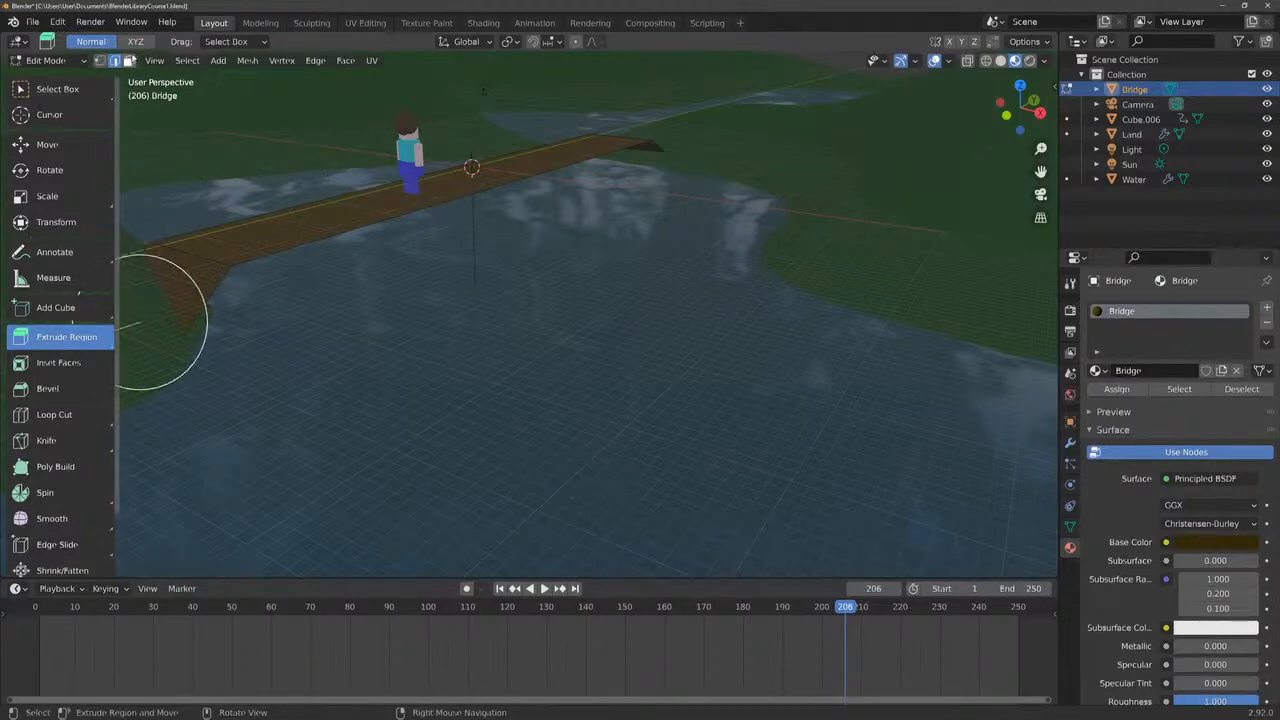
pyautogui.click(129, 62)
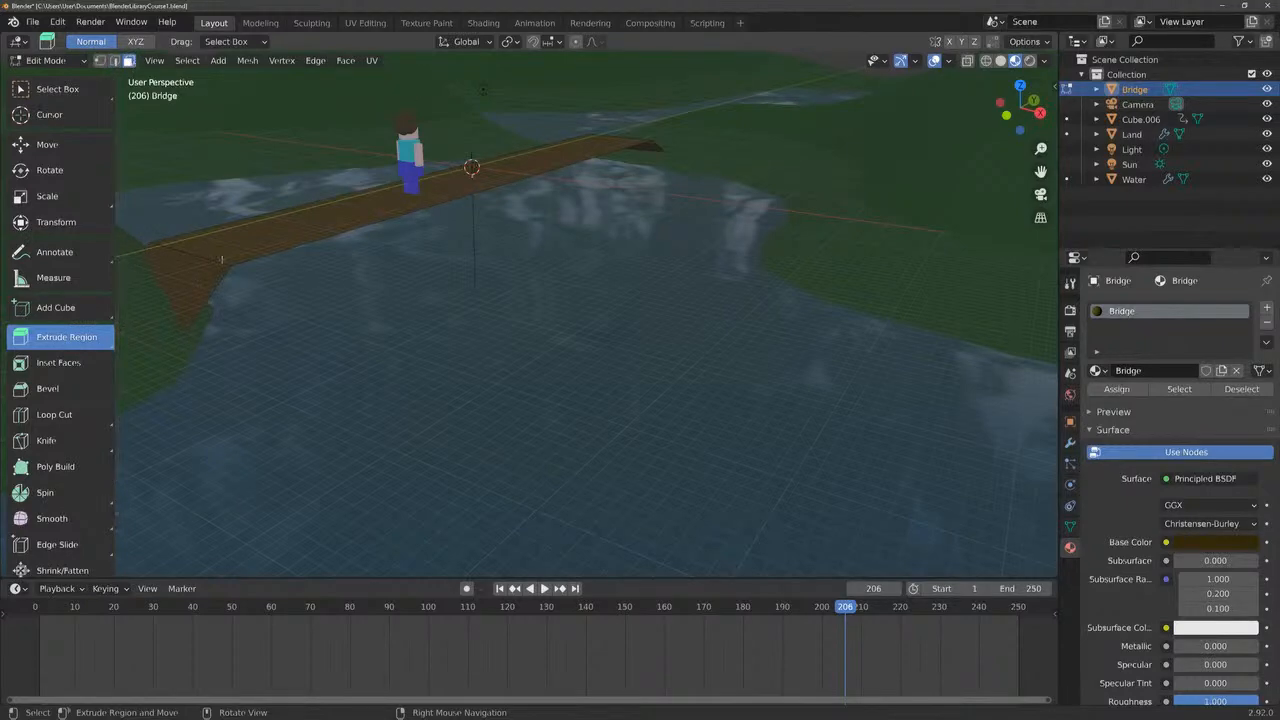
pyautogui.click(195, 279)
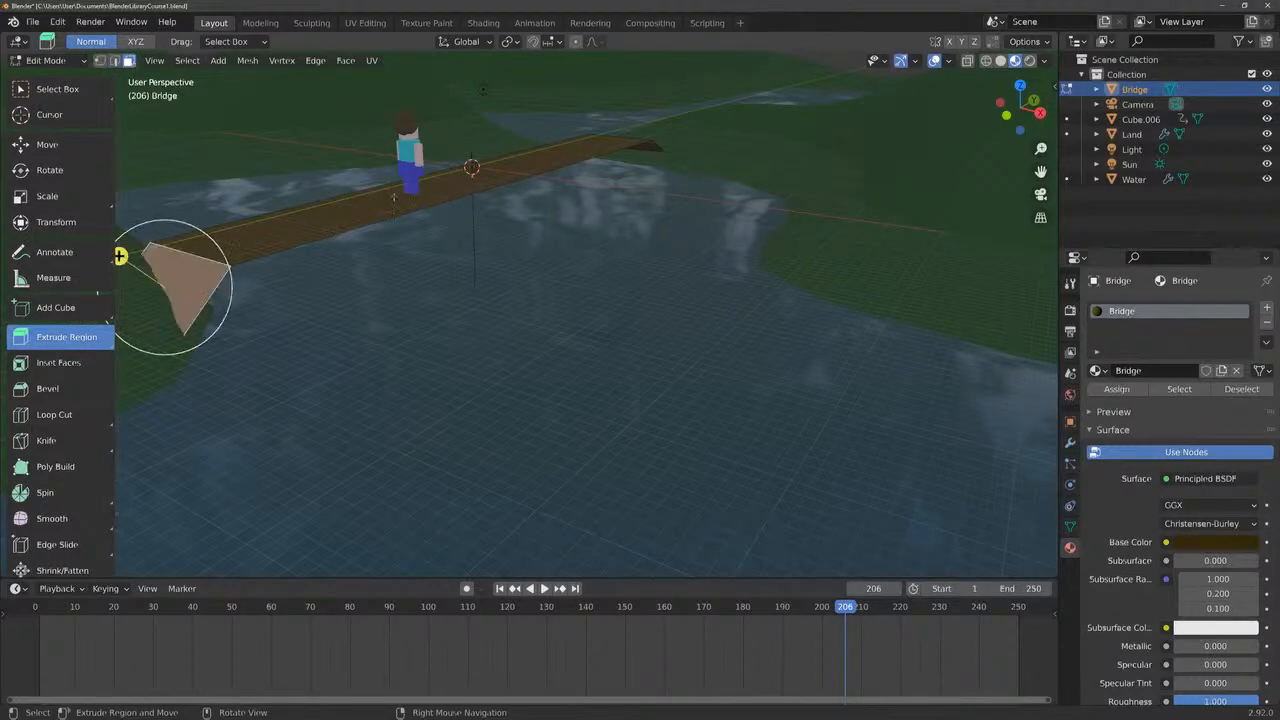
pyautogui.moveTo(119, 256); pyautogui.dragTo(100, 243)
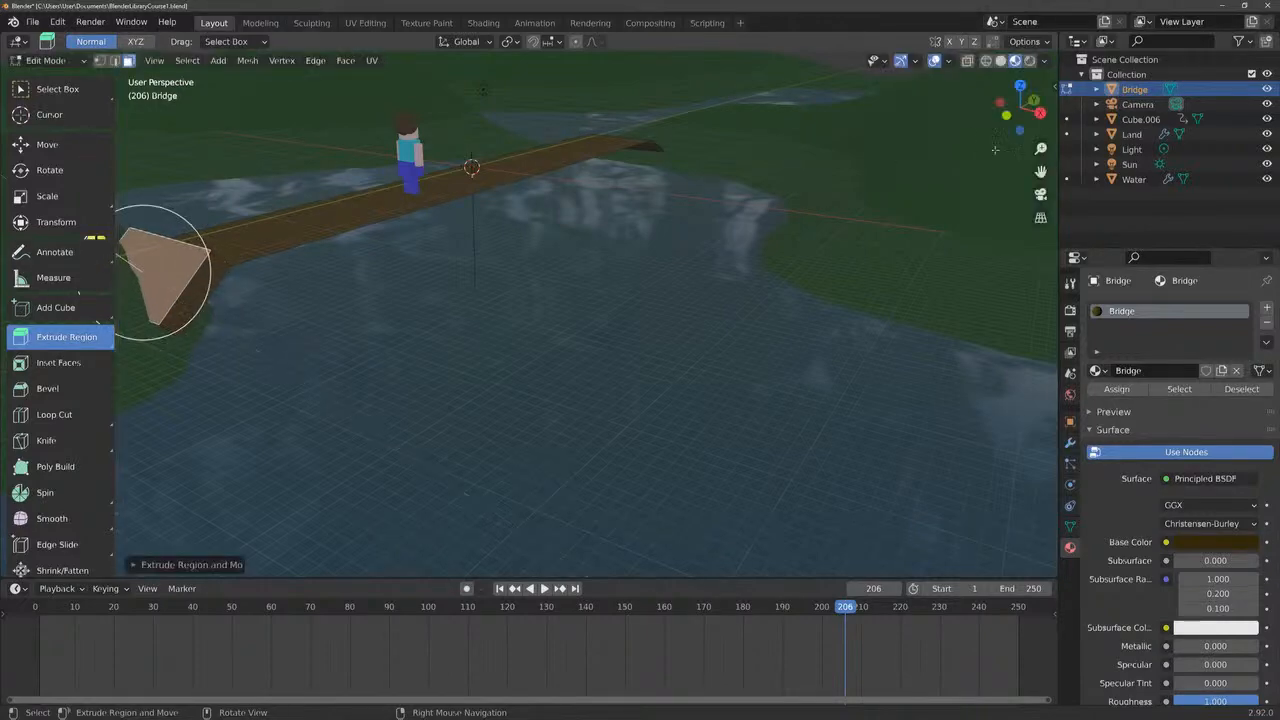
pyautogui.moveTo(1012, 113)
pyautogui.mouseDown()
pyautogui.moveTo(1042, 125)
pyautogui.moveTo(1120, 108)
pyautogui.moveTo(995, 109)
pyautogui.mouseUp()
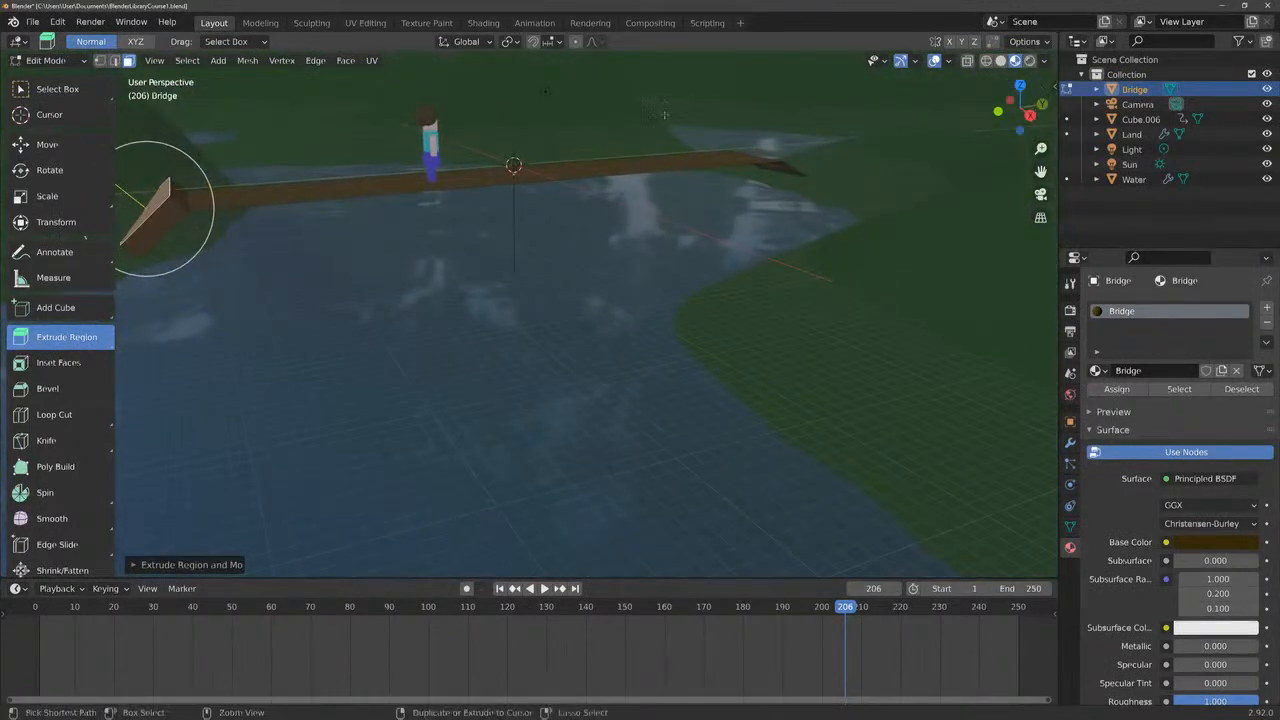
pyautogui.hotkey('ctrl', 'z')
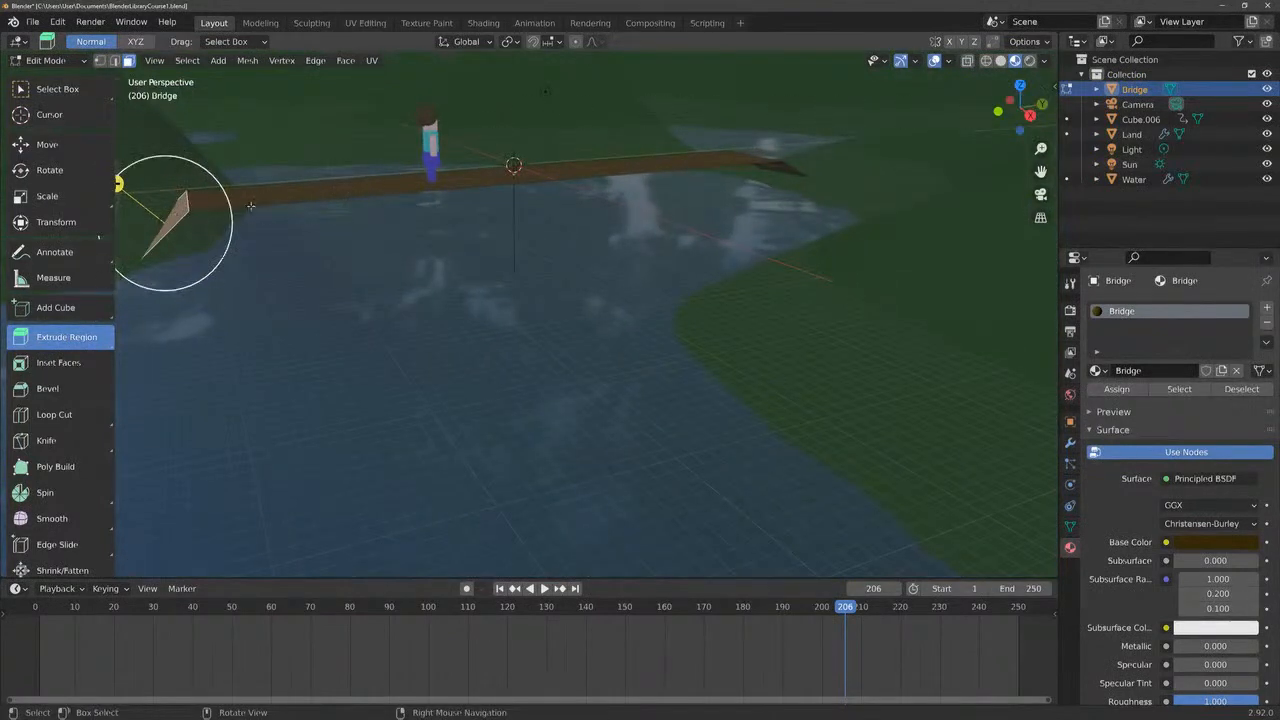
# Add the middle deck and the other sloped face to the selection and extrude all three slightly upward for thickness
pyautogui.press('shift')
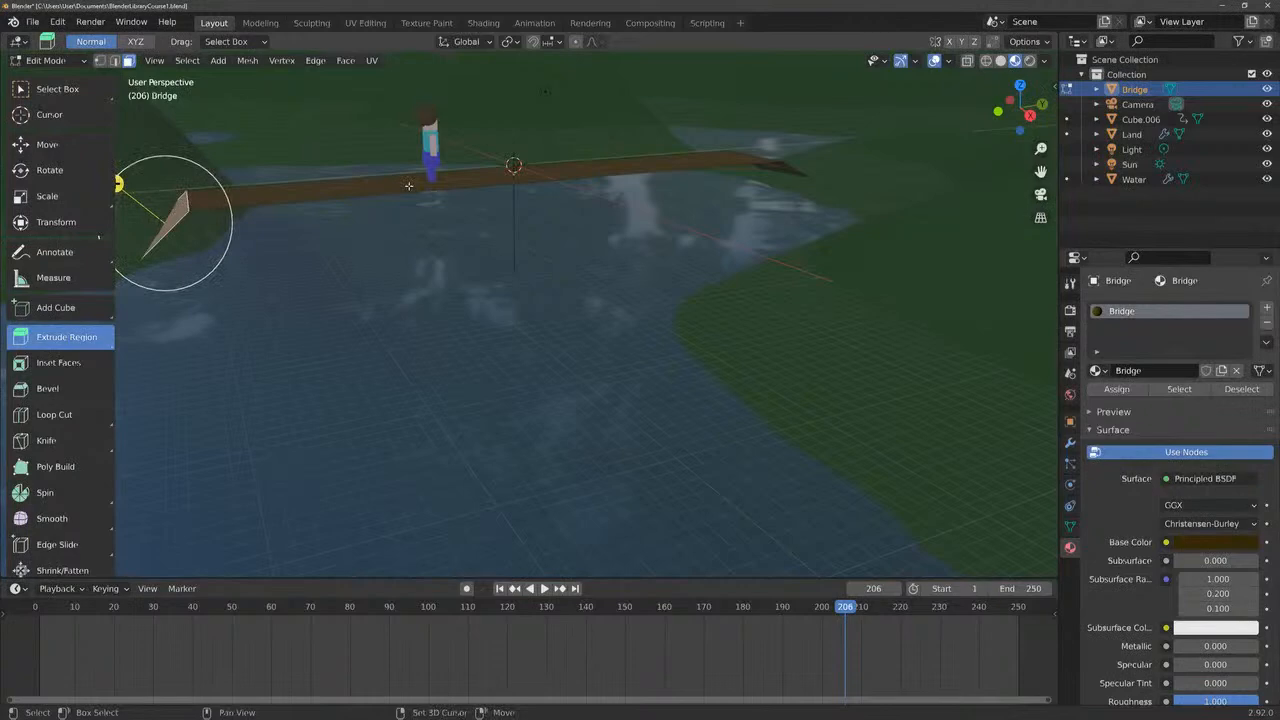
pyautogui.keyDown('shift'); pyautogui.click(408, 186); pyautogui.keyUp('shift')
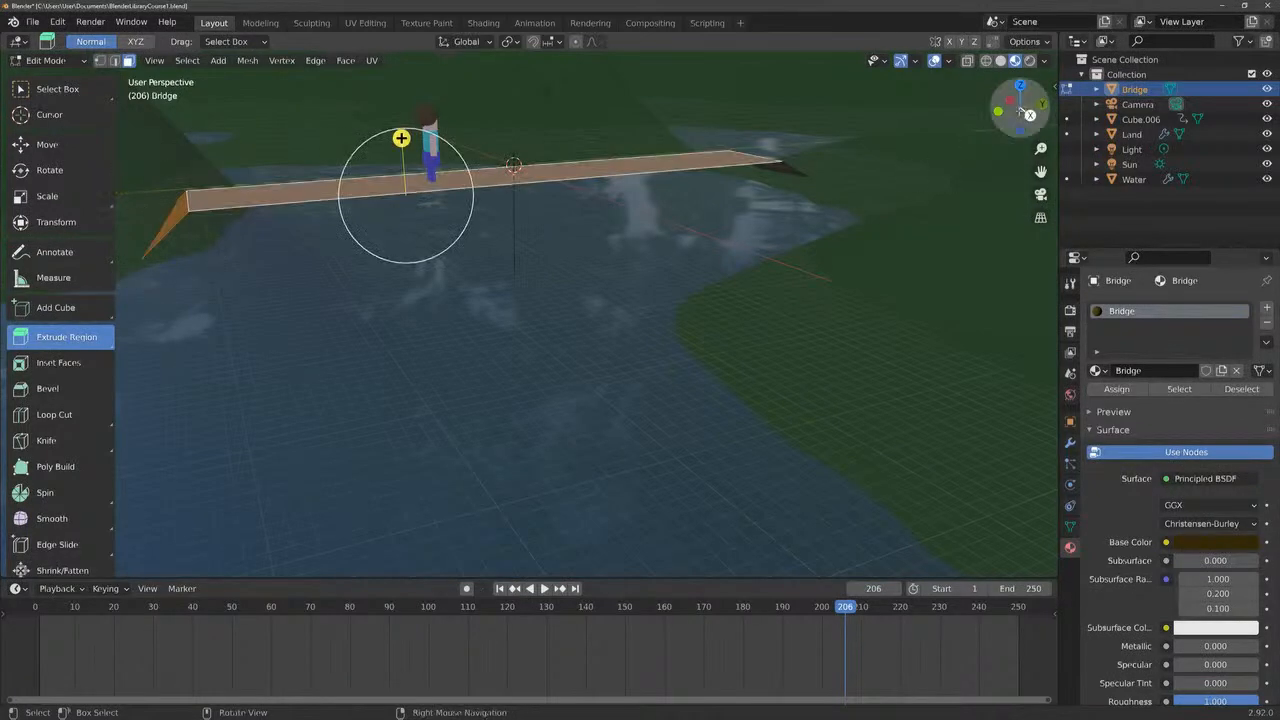
pyautogui.moveTo(1018, 110); pyautogui.dragTo(842, 112)
pyautogui.keyDown('shift'); pyautogui.click(847, 393); pyautogui.keyUp('shift')
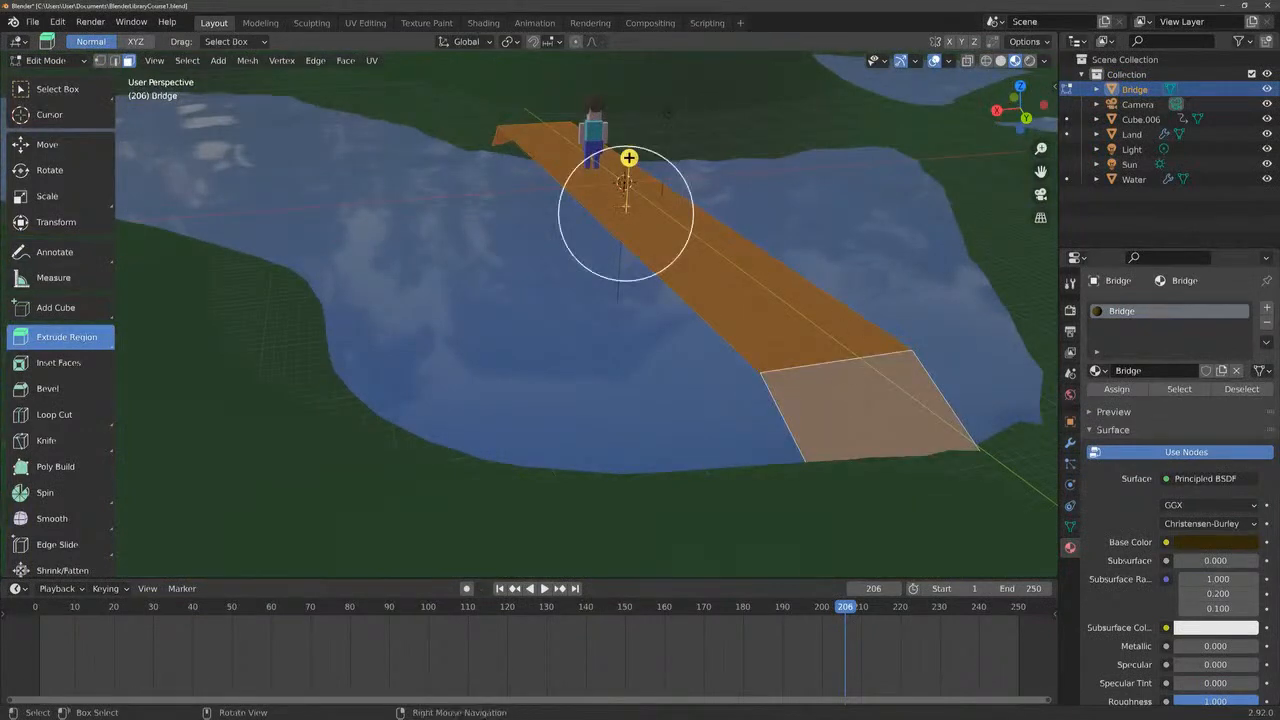
pyautogui.moveTo(629, 157); pyautogui.dragTo(631, 148)
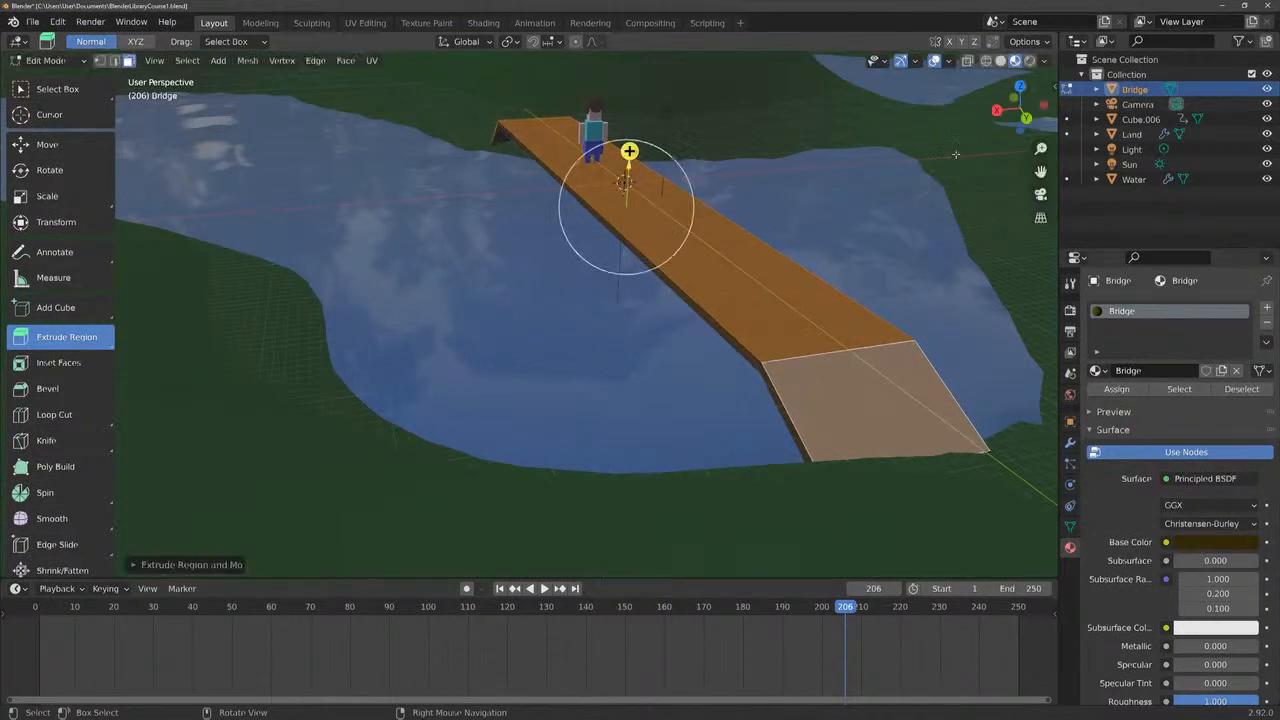
# Undo the upward extrusion of the bridge faces, clear the selection and return to Object Mode
pyautogui.moveTo(631, 148); pyautogui.dragTo(680, 122, button='middle')
pyautogui.moveTo(583, 158); pyautogui.dragTo(560, 150, button='middle')
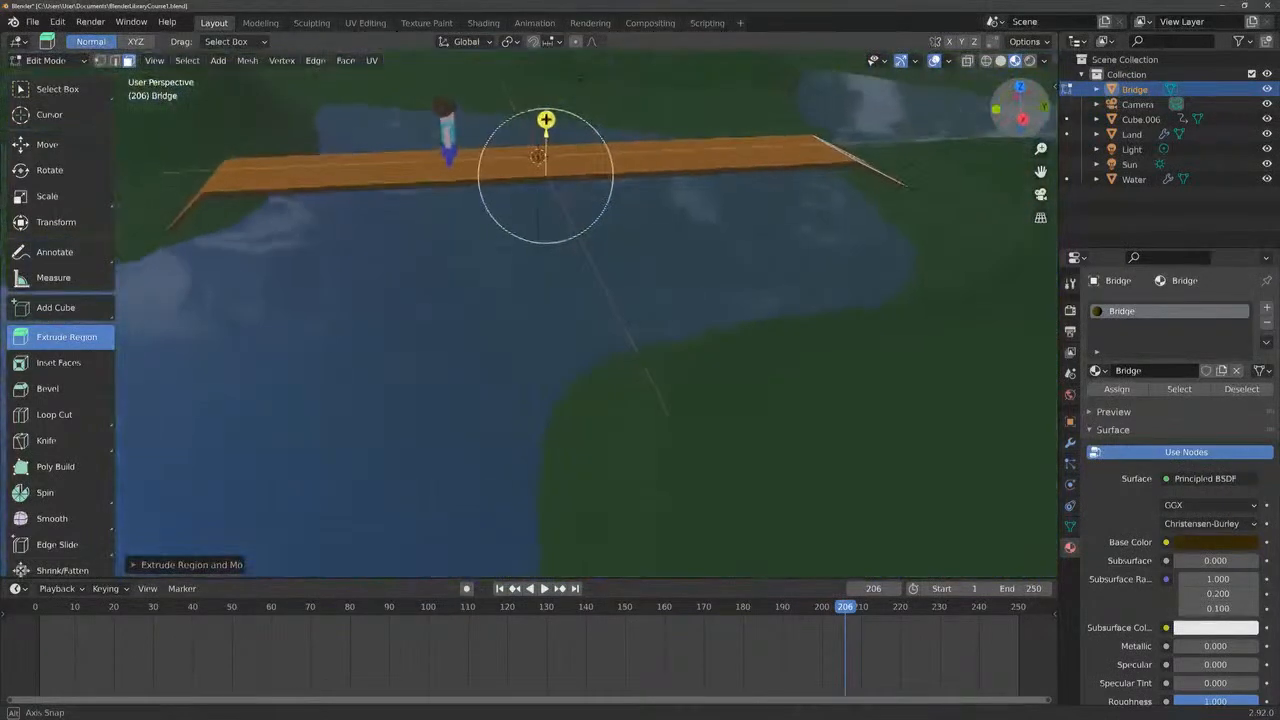
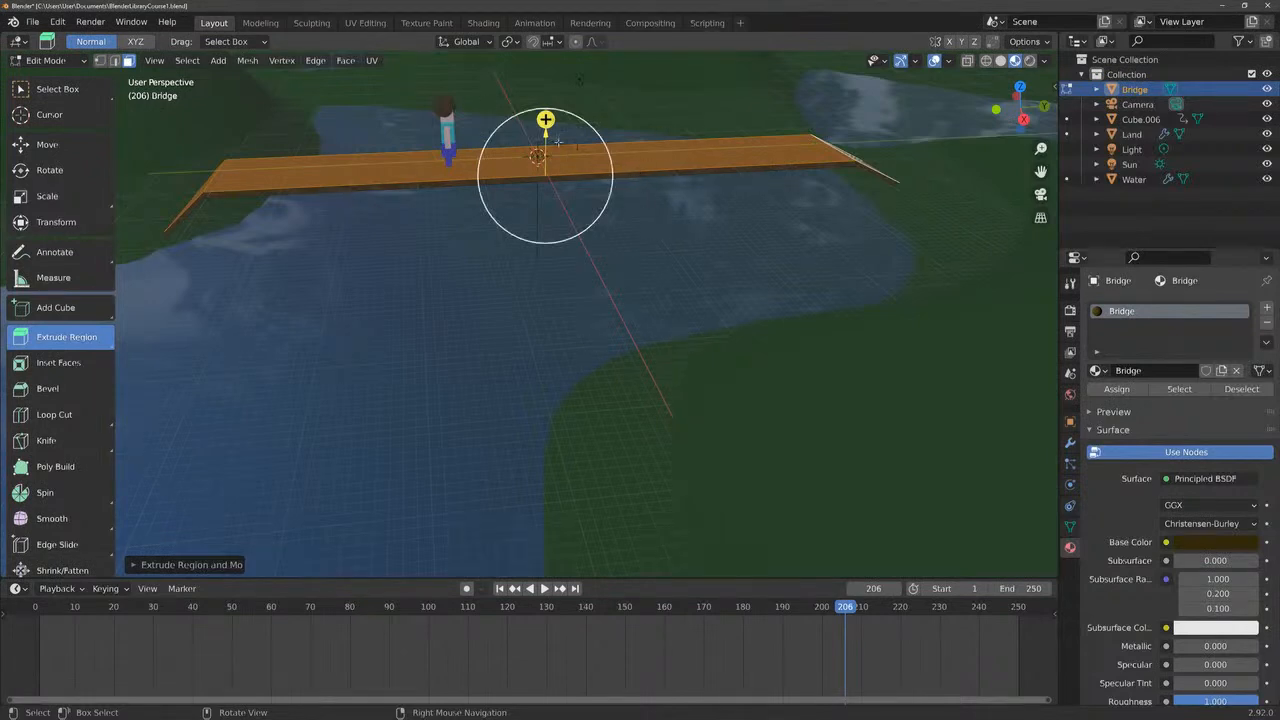
pyautogui.press('ctrl')
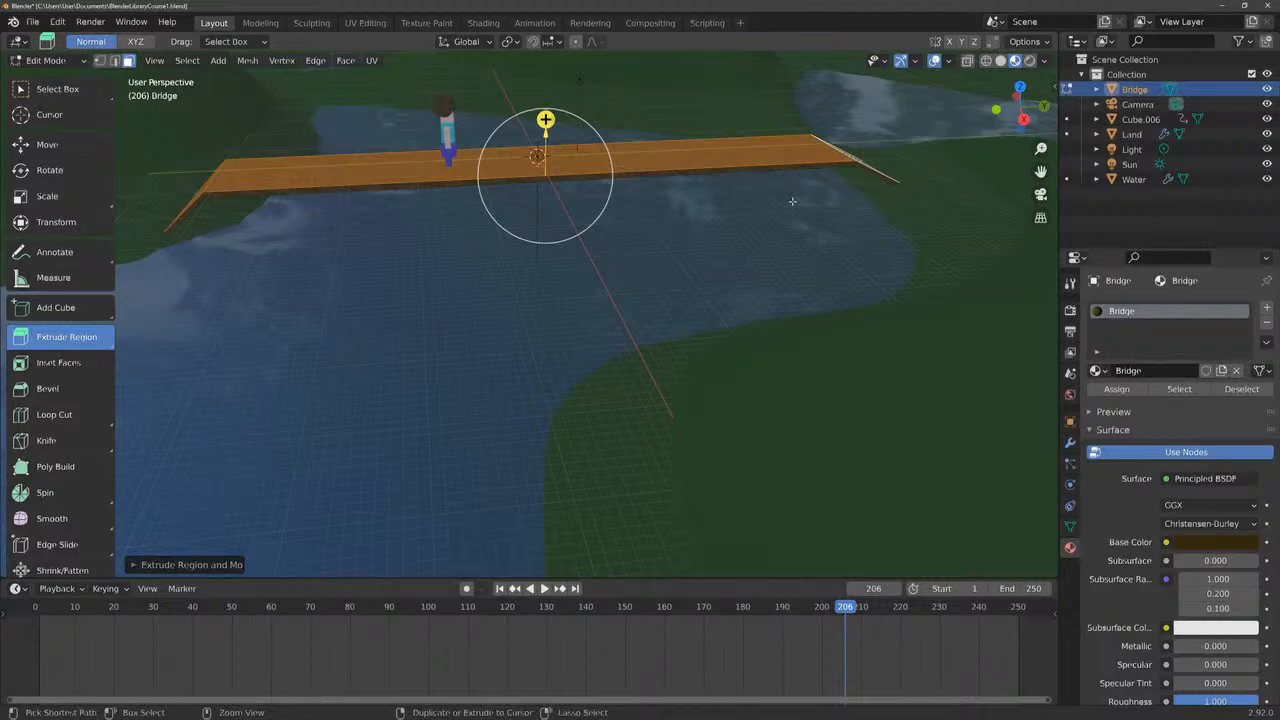
pyautogui.hotkey('ctrl', 'z')
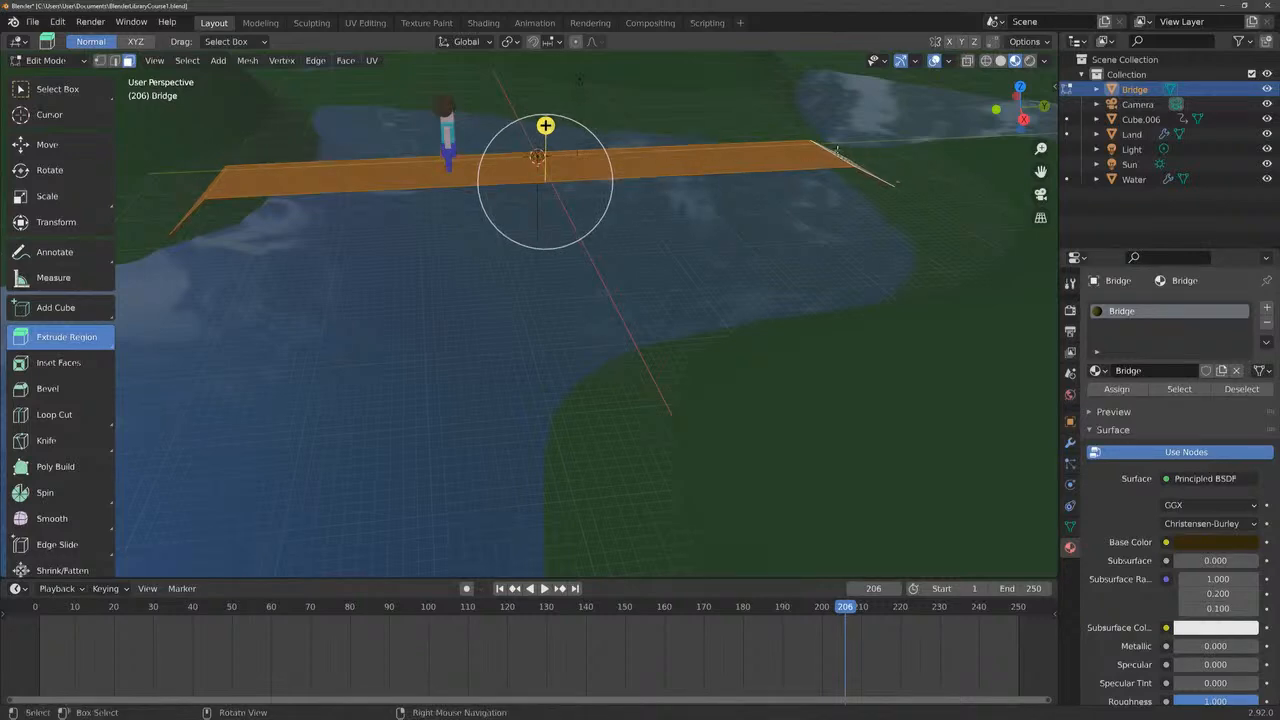
pyautogui.click(329, 222)
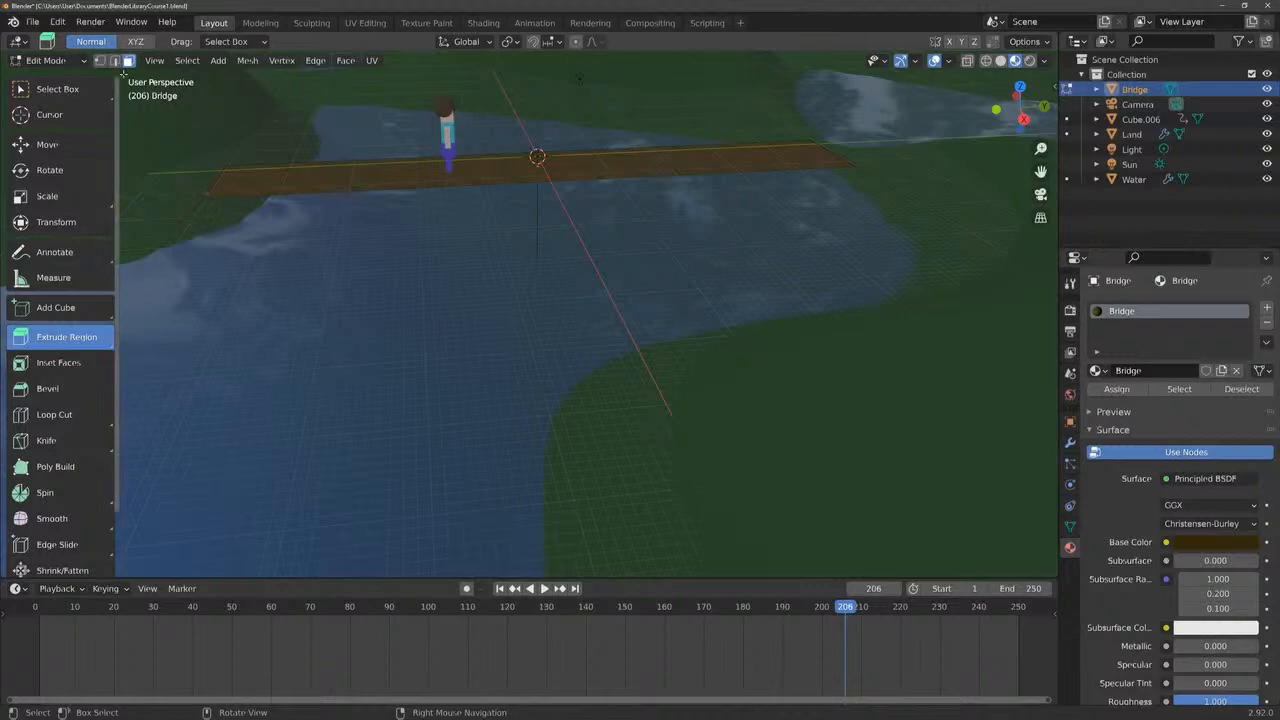
pyautogui.click(58, 62)
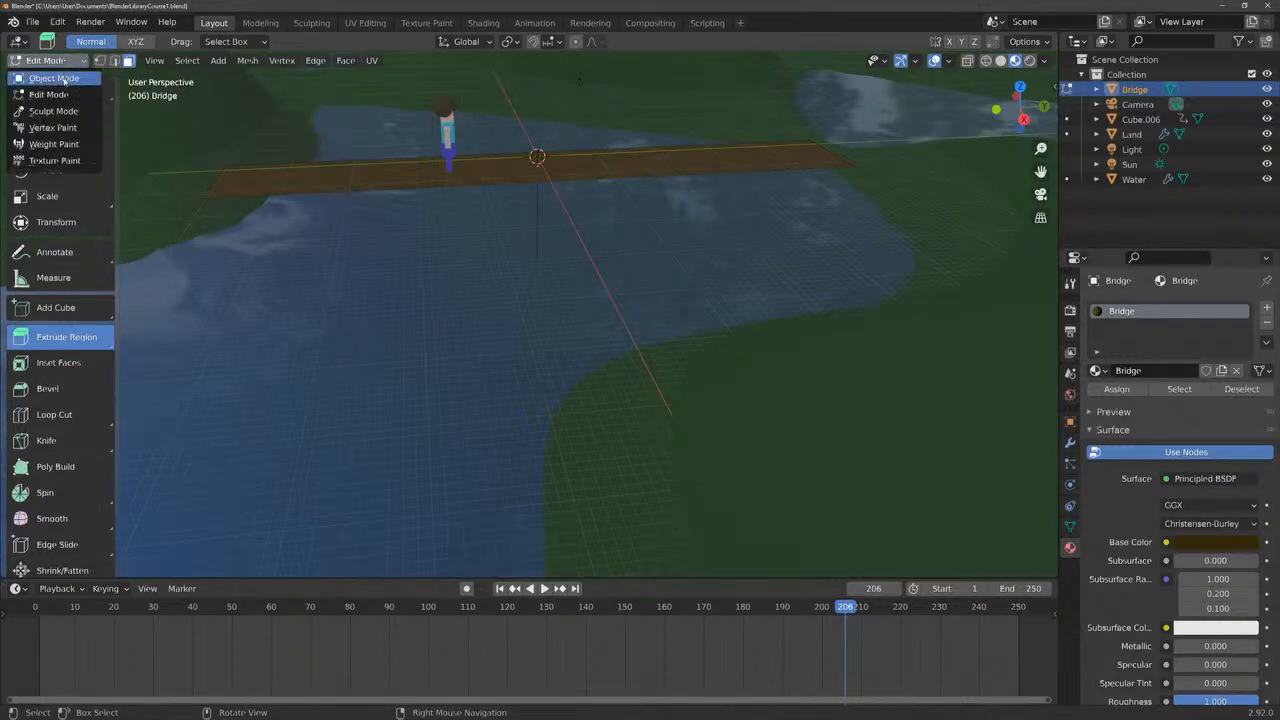
pyautogui.click(55, 78)
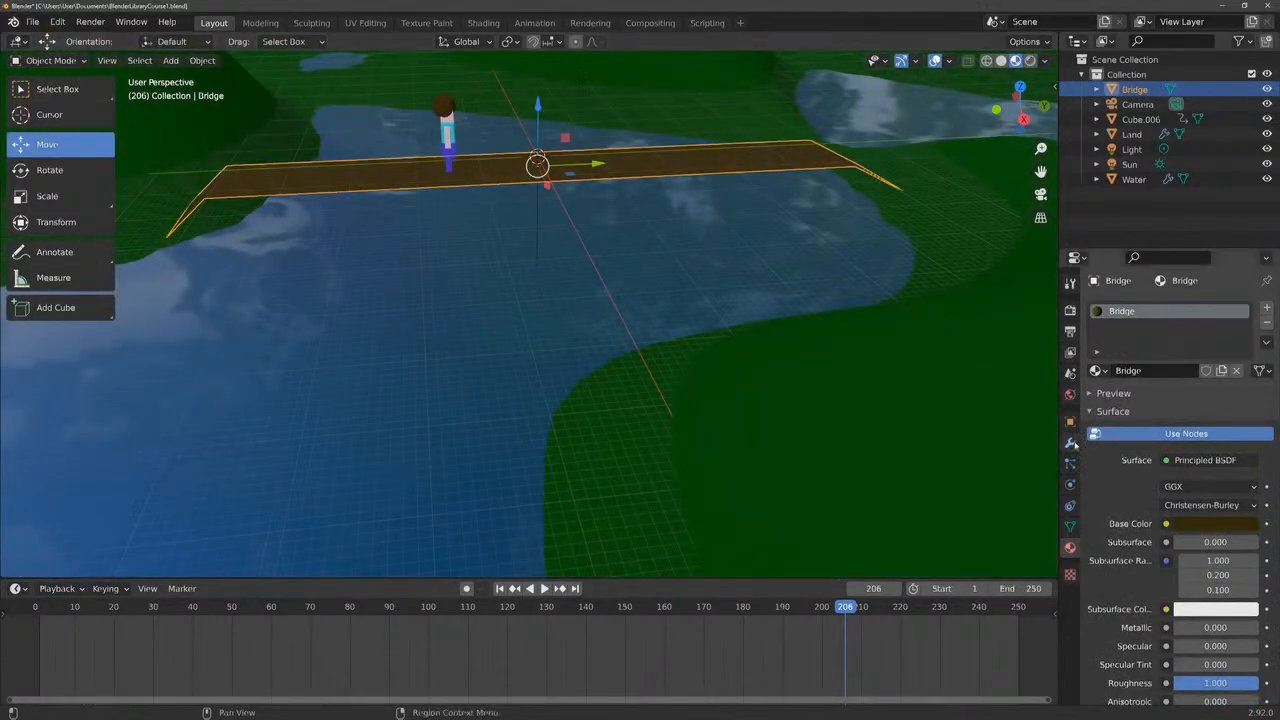
# Add a Solidify modifier to the bridge and set its thickness to -0.05 m
pyautogui.click(1071, 443)
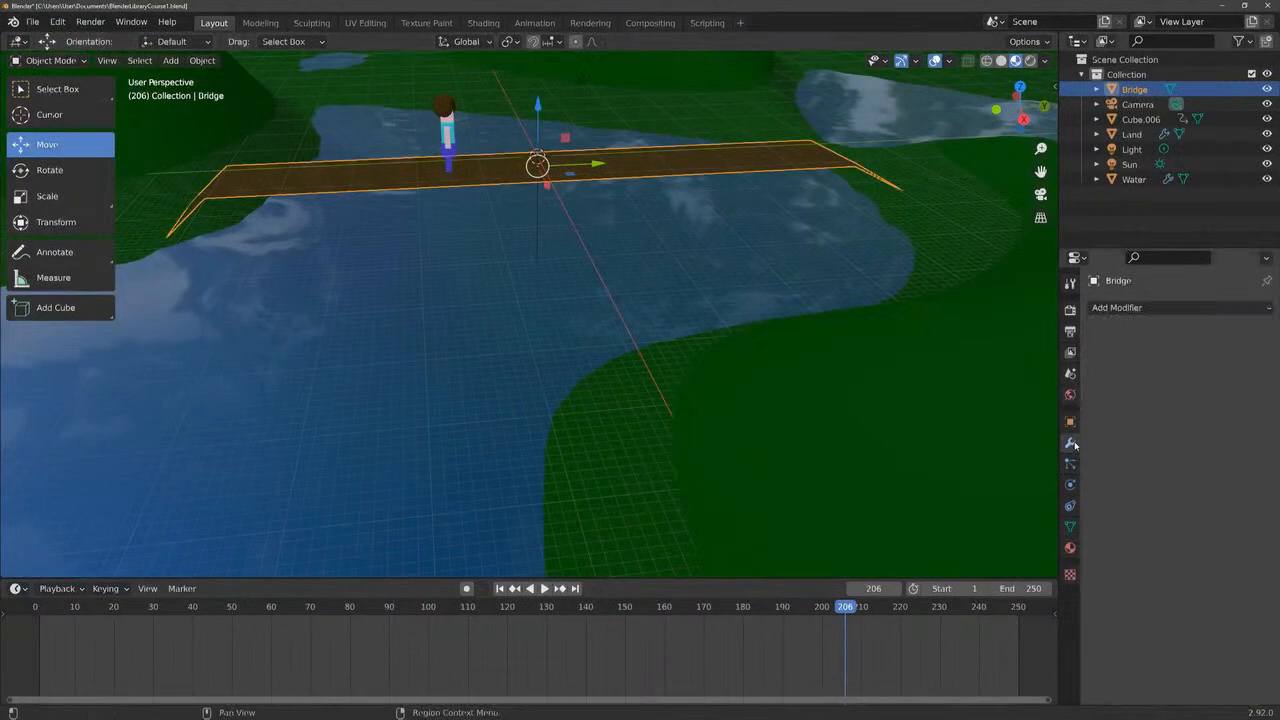
pyautogui.click(1122, 308)
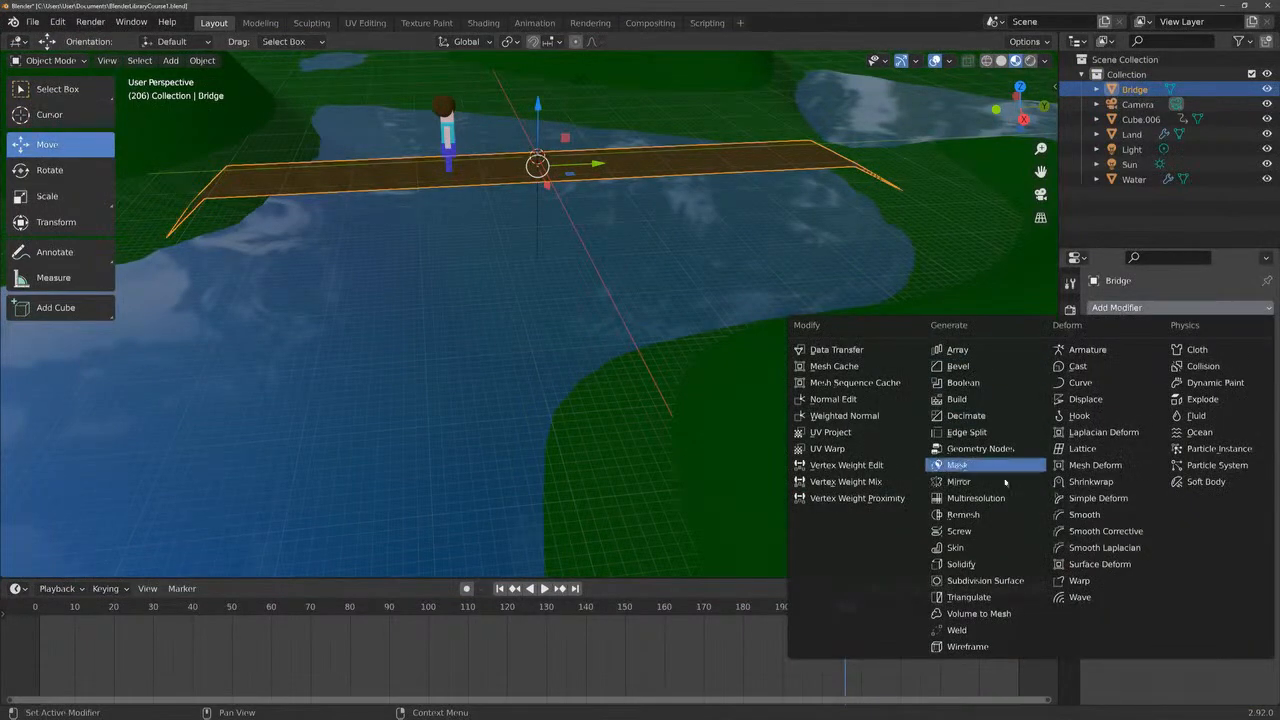
pyautogui.click(977, 566)
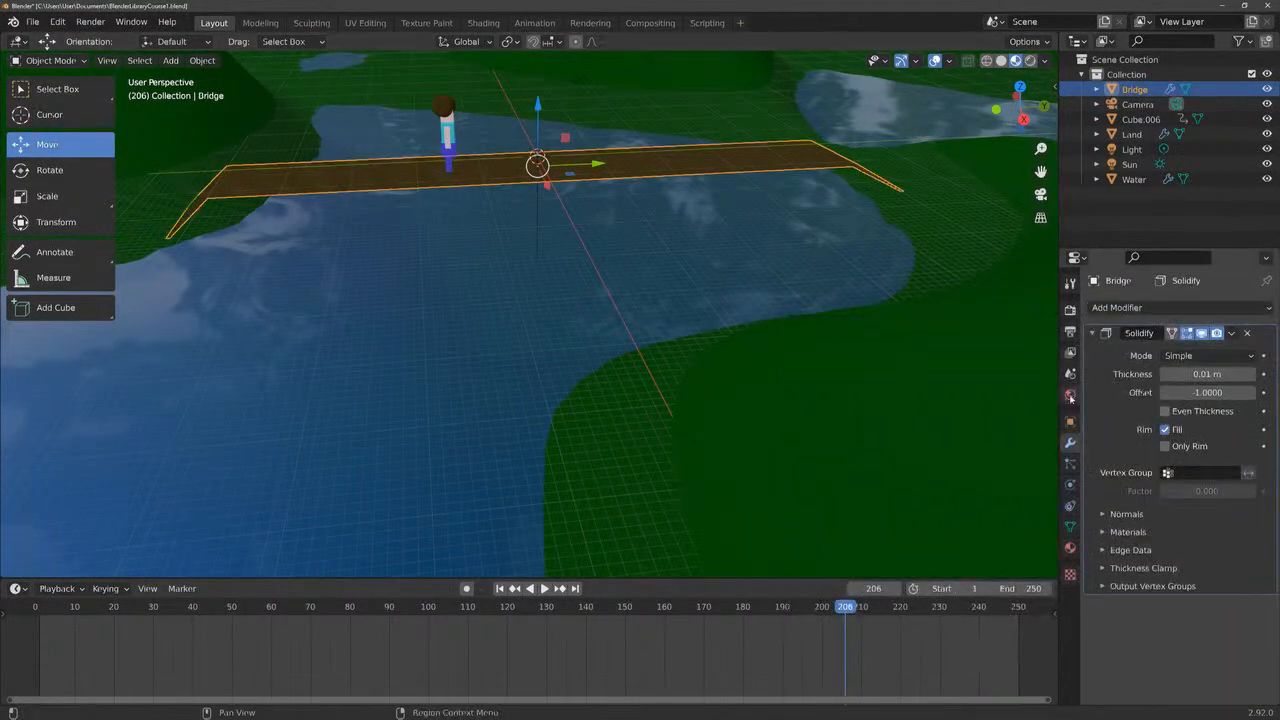
pyautogui.moveTo(1196, 392); pyautogui.dragTo(1170, 373)
pyautogui.click(1165, 412)
pyautogui.click(1167, 412)
pyautogui.moveTo(1176, 393)
pyautogui.mouseDown()
pyautogui.moveTo(1273, 393)
pyautogui.moveTo(1176, 393)
pyautogui.mouseUp()
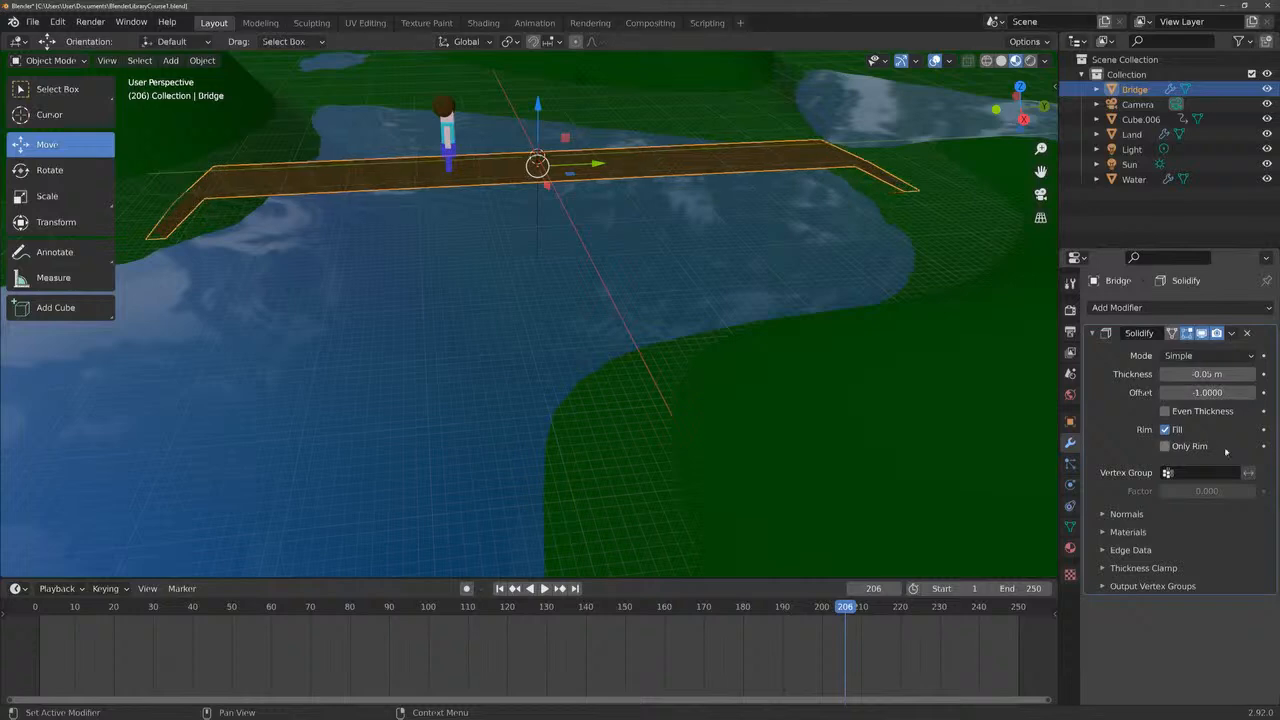
# Try the Solidify modifier's rim Fill, Only Rim and Flip normals options on the bridge
pyautogui.click(1164, 430)
pyautogui.click(1164, 430)
pyautogui.click(1165, 446)
pyautogui.moveTo(827, 197); pyautogui.dragTo(1030, 186, button='middle')
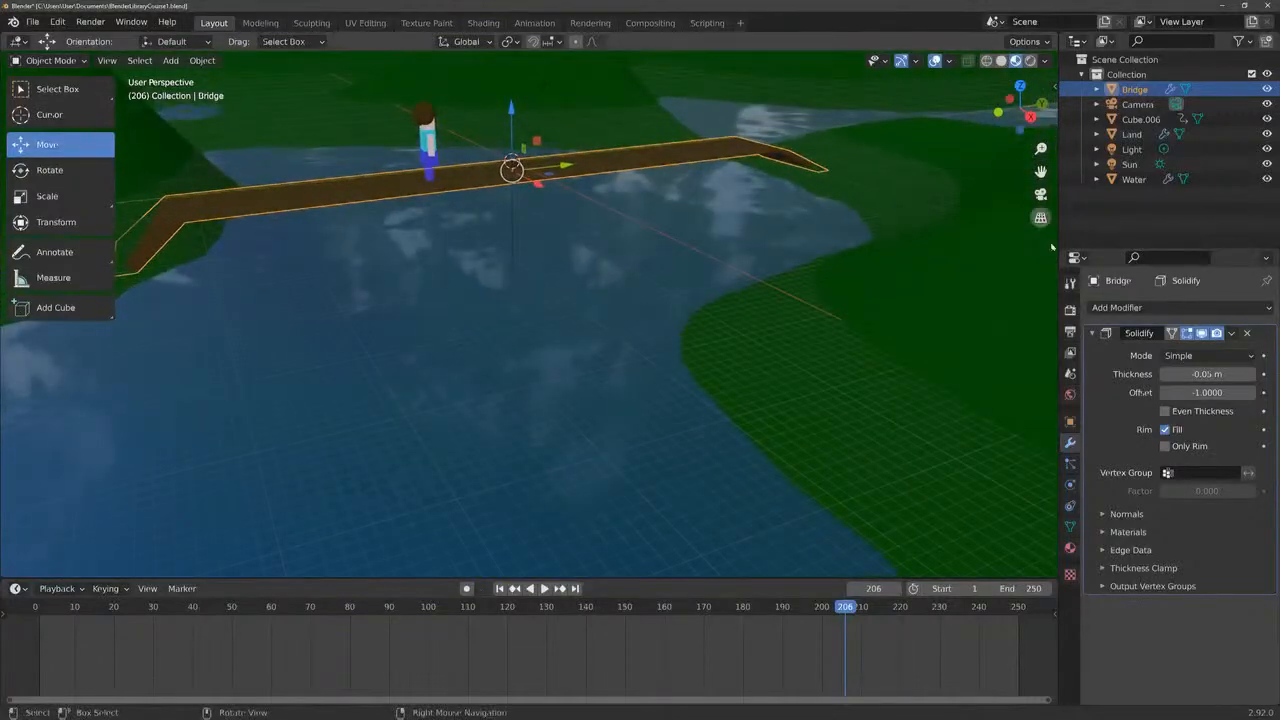
pyautogui.click(1105, 515)
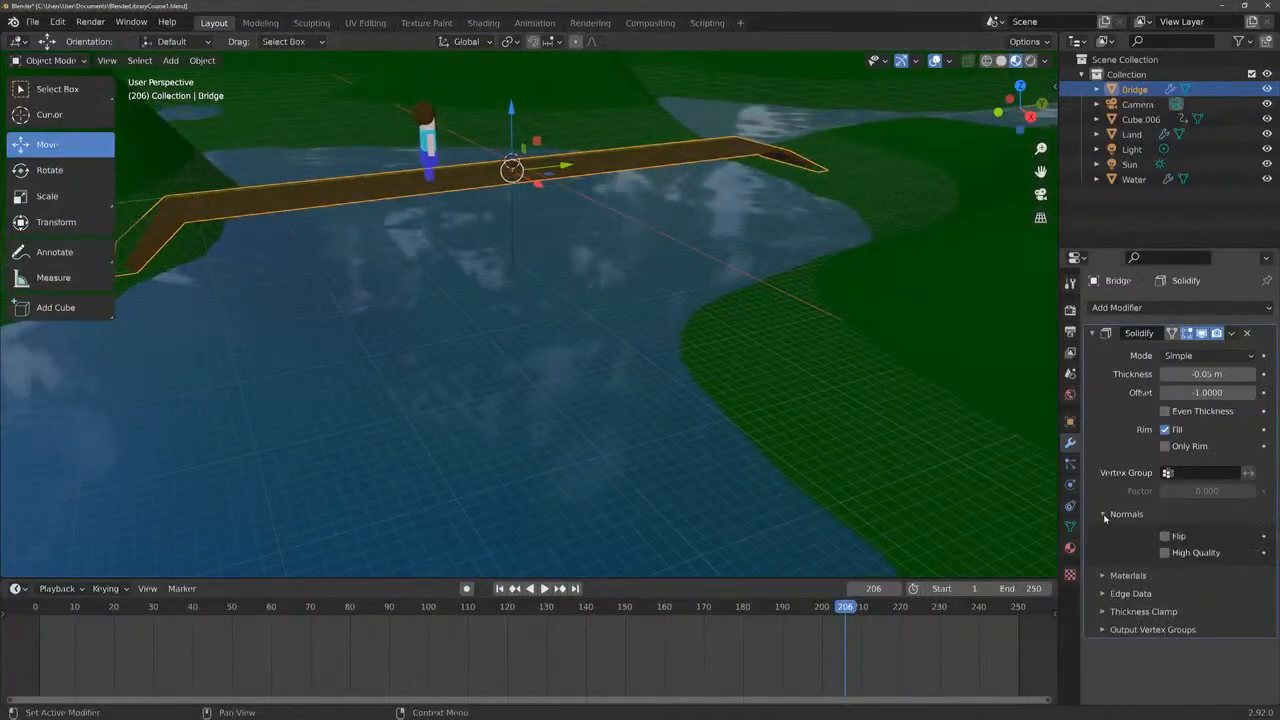
pyautogui.click(1165, 537)
pyautogui.click(1102, 514)
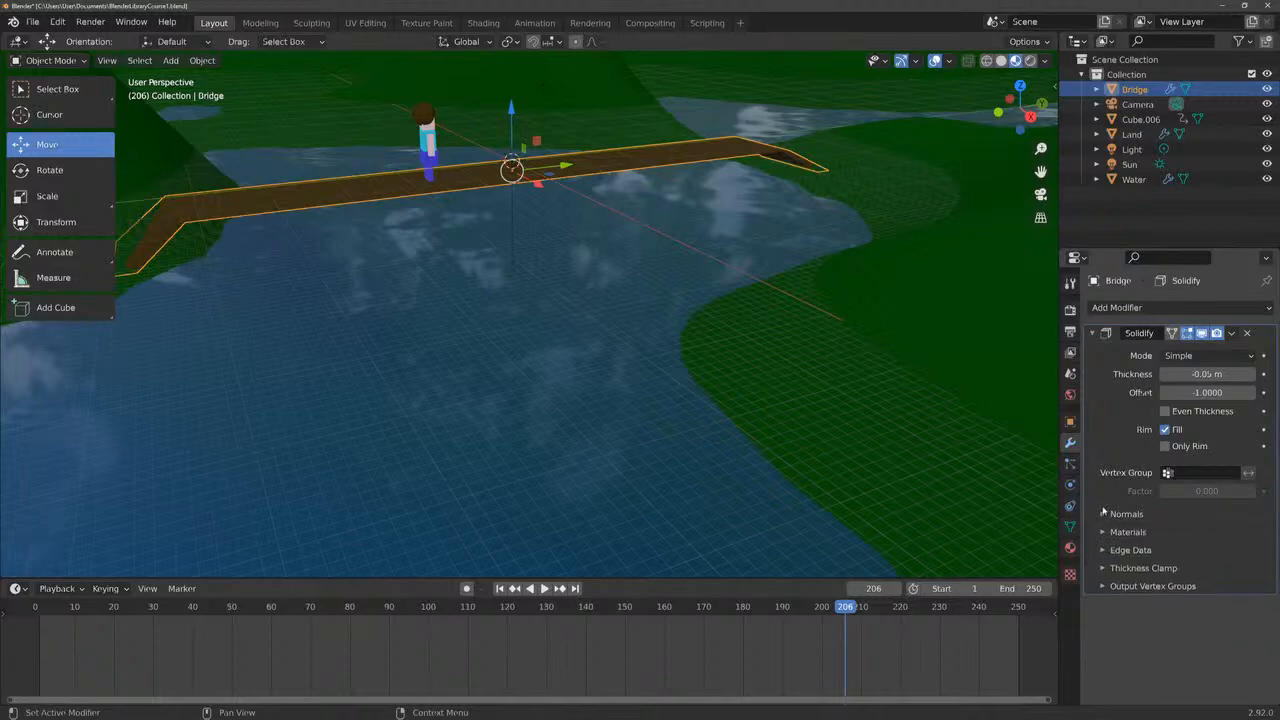
# Compare the Simple and Complex modes of the bridge's Solidify modifier, leaving it on Complex
pyautogui.click(1200, 356)
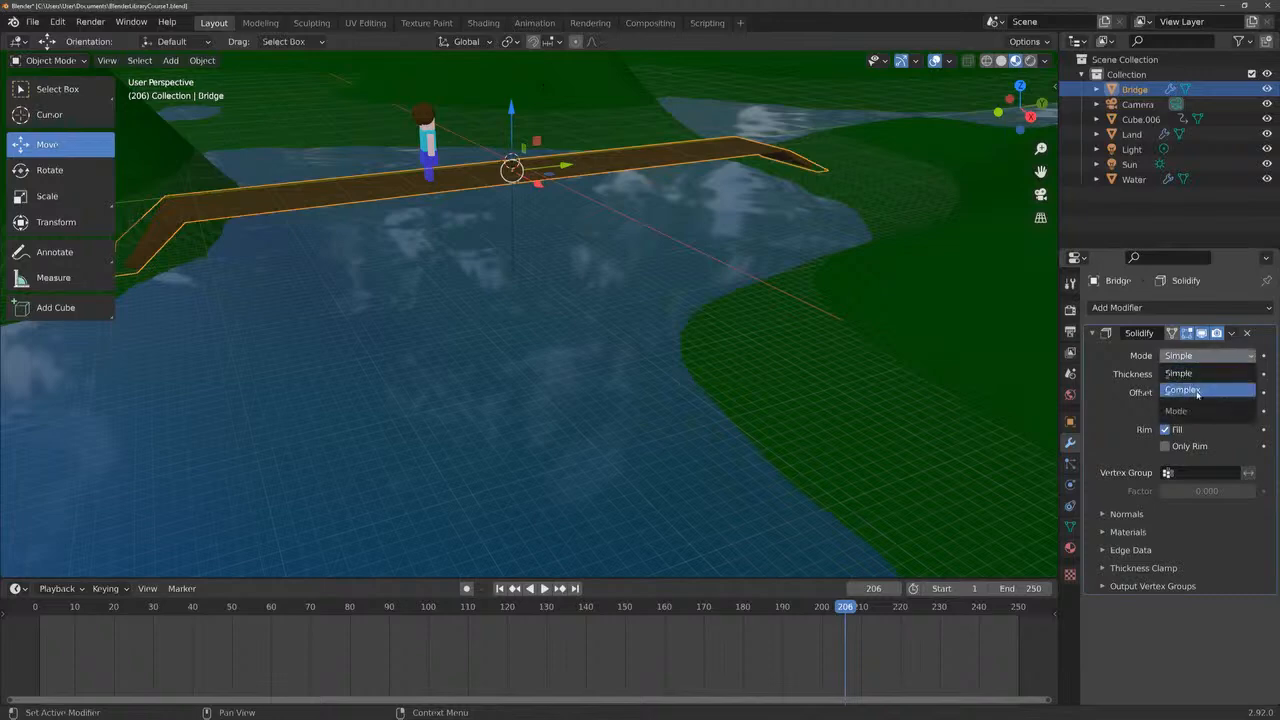
pyautogui.click(1197, 390)
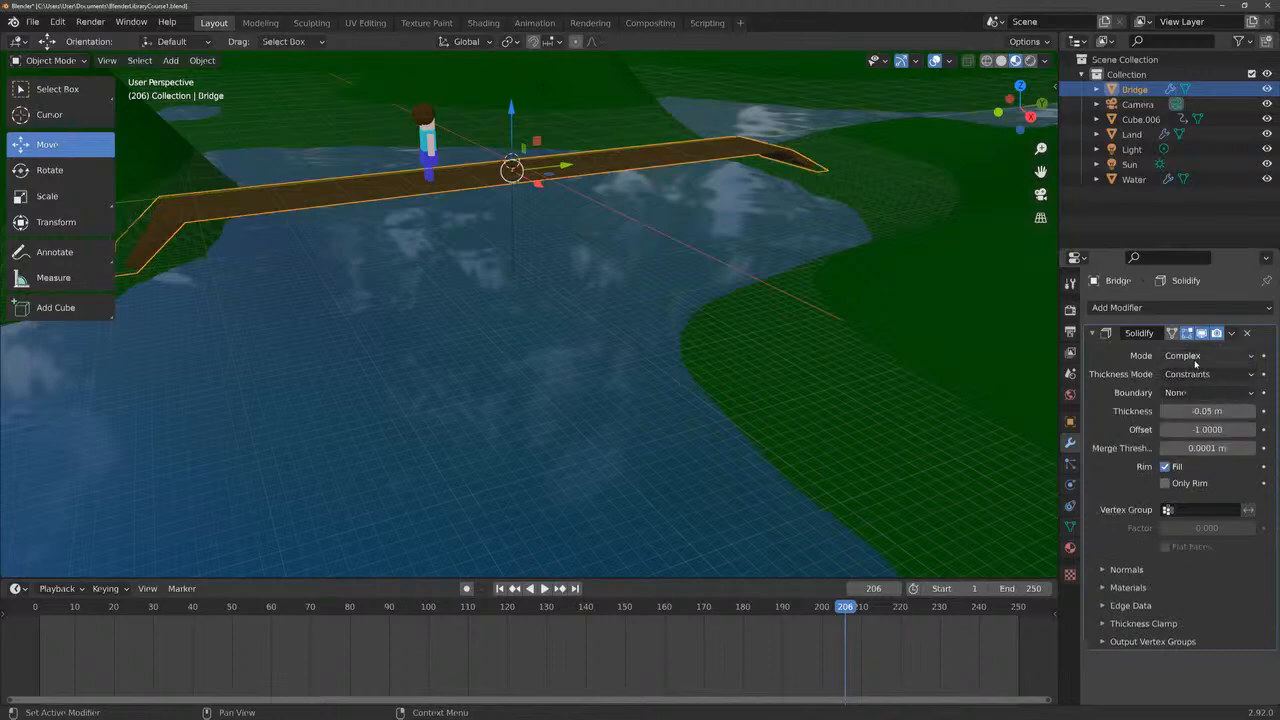
pyautogui.click(1195, 358)
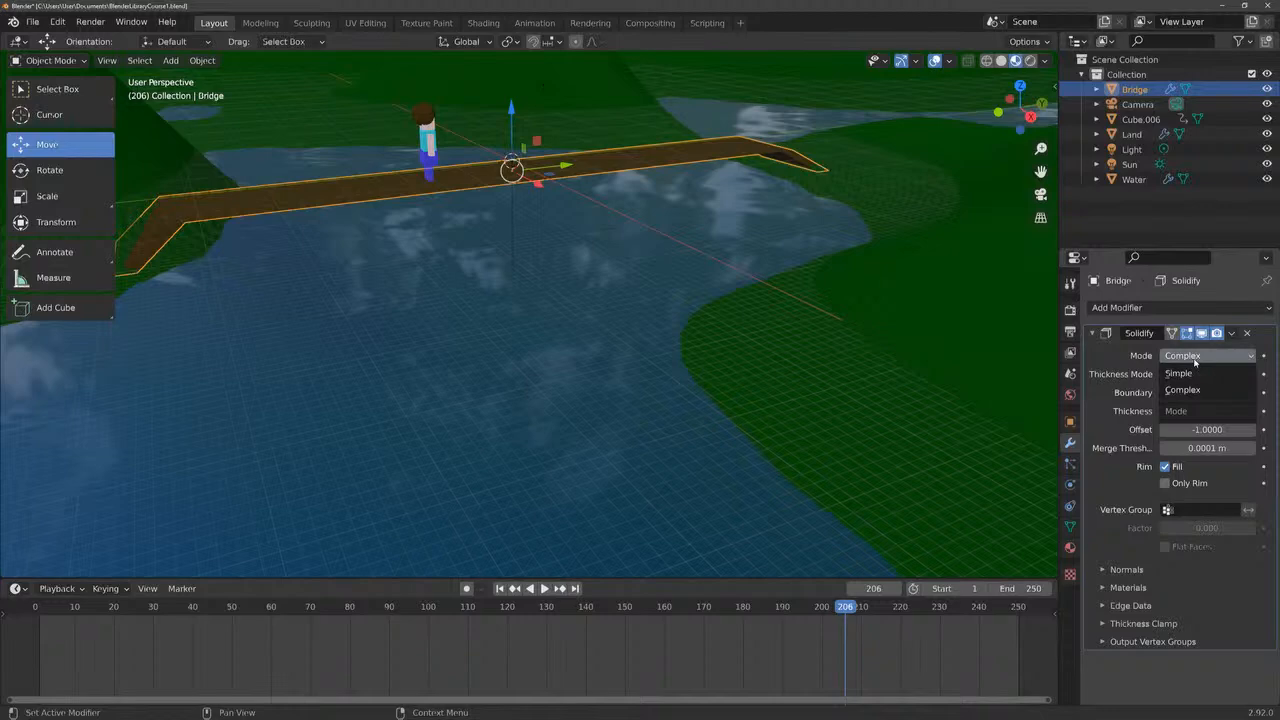
pyautogui.click(1188, 373)
pyautogui.click(1195, 356)
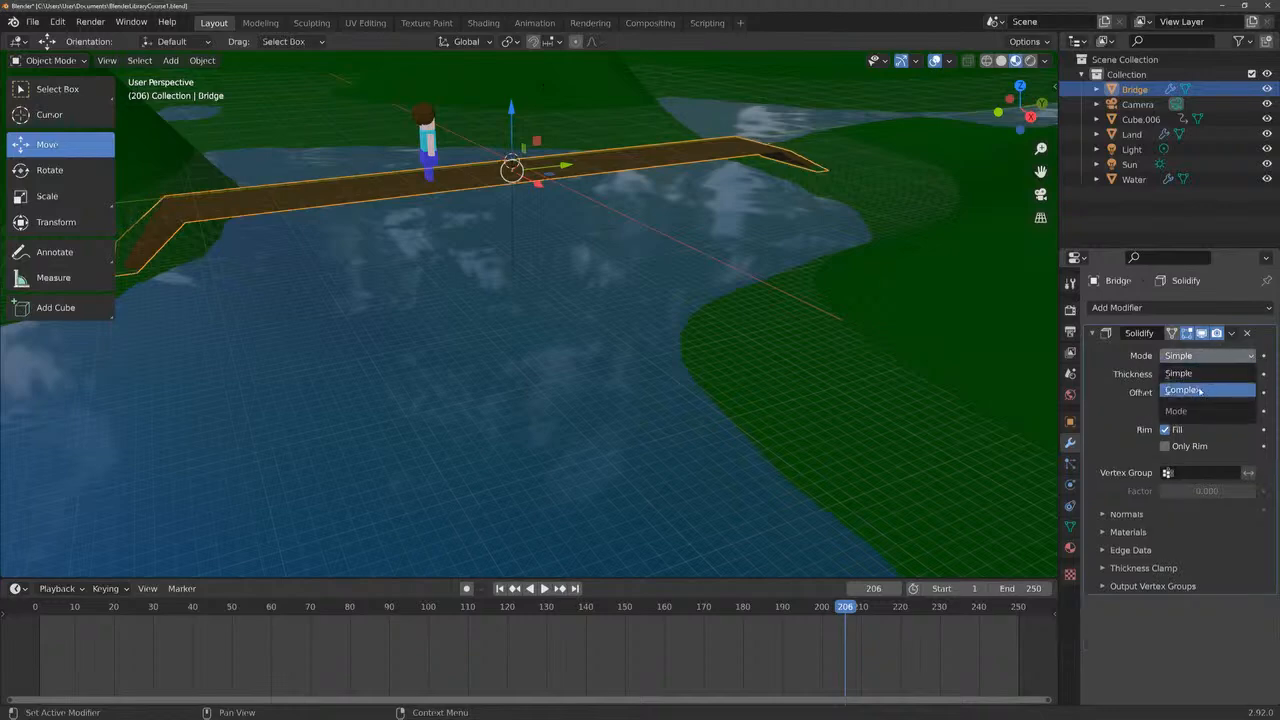
pyautogui.click(1190, 390)
# Deselect everything and play the character's walk animation to inspect the bridge from another angle
pyautogui.moveTo(1016, 113); pyautogui.dragTo(992, 111)
pyautogui.click(820, 118)
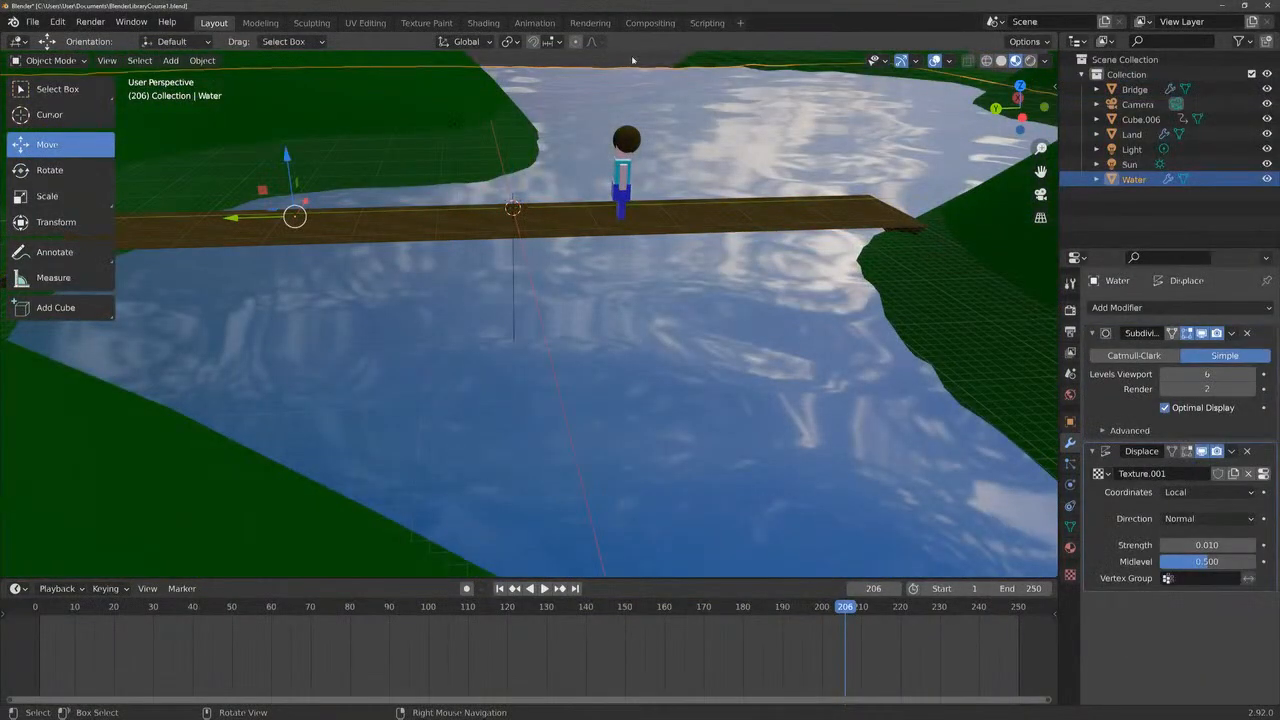
pyautogui.hotkey('alt', 'a')
pyautogui.press('space')
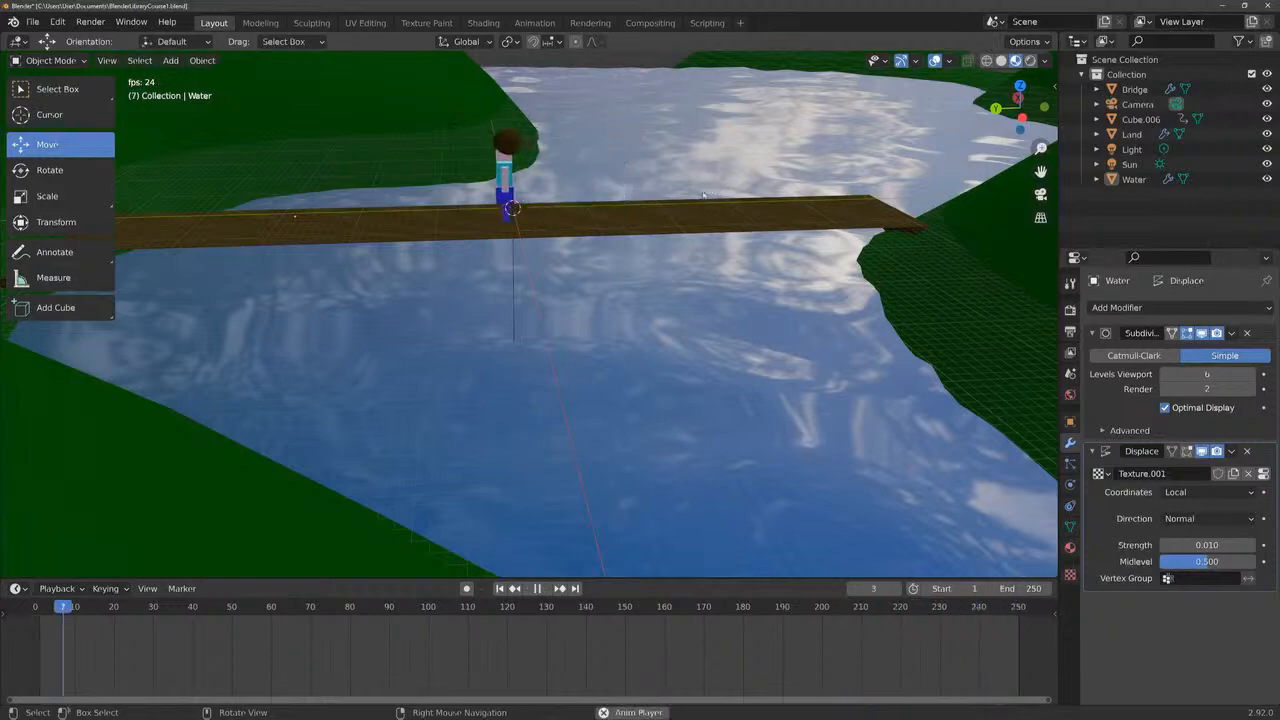
pyautogui.moveTo(1020, 109)
pyautogui.mouseDown()
pyautogui.moveTo(1051, 109)
pyautogui.moveTo(1005, 125)
pyautogui.mouseUp()
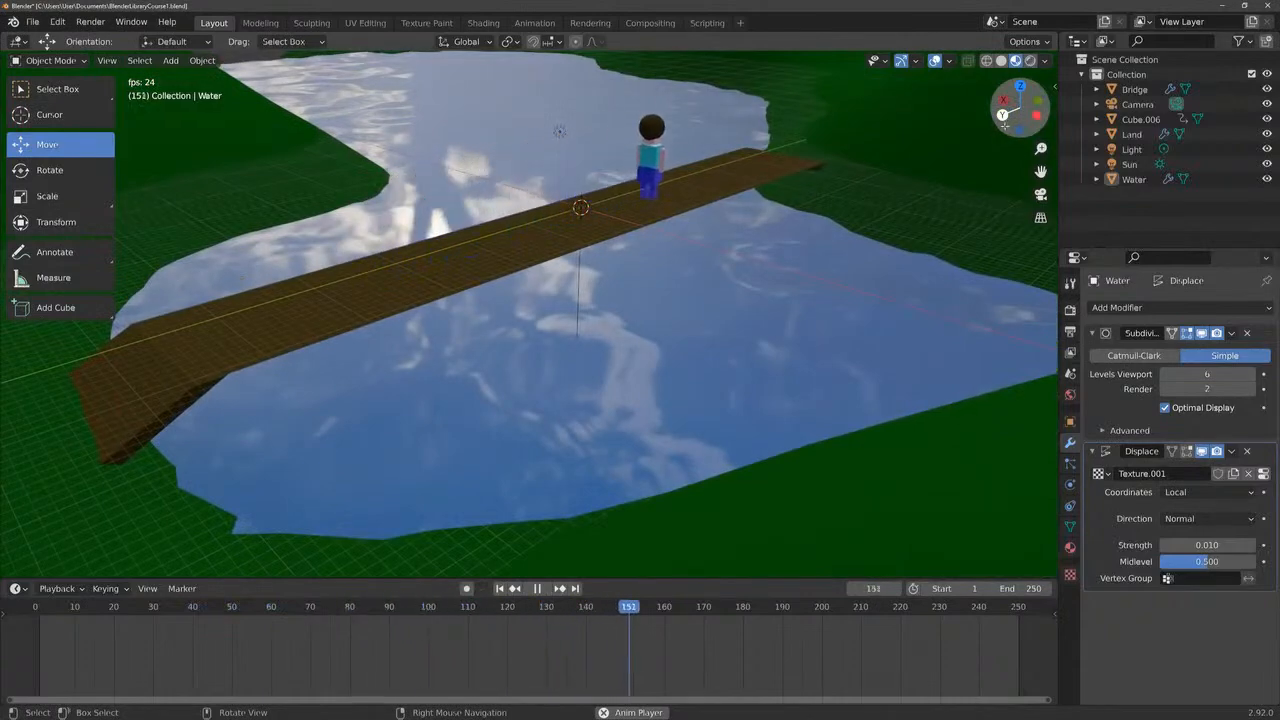
pyautogui.press('space')
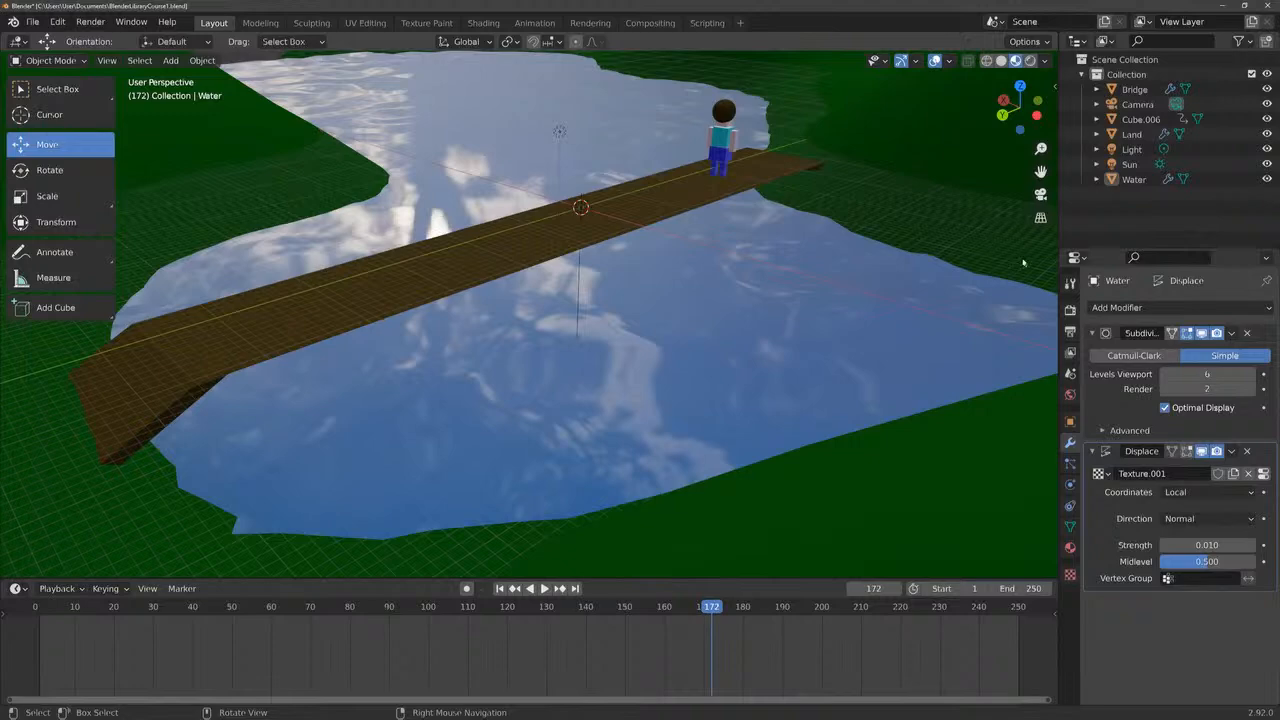
# Lower the Water material's alpha to about 0.307 and check the water's transparency across the landscape
pyautogui.click(855, 355)
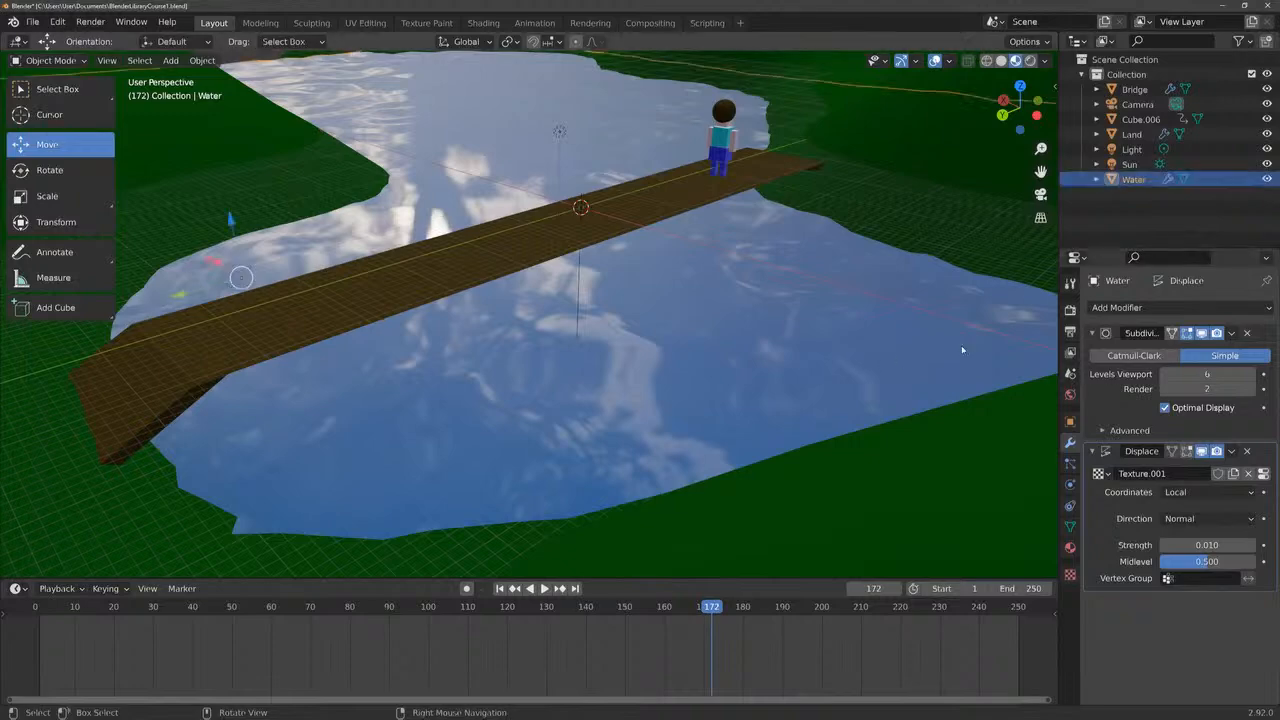
pyautogui.click(1070, 547)
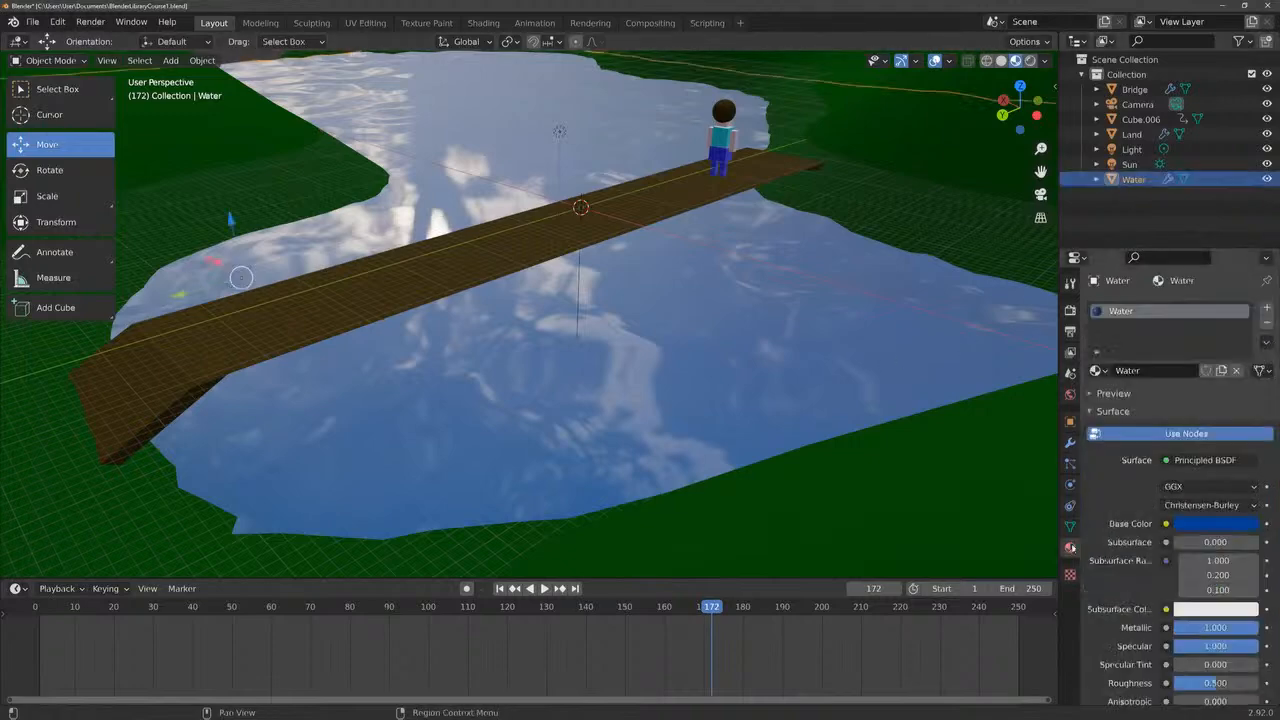
pyautogui.scroll(-8, 1137, 502)
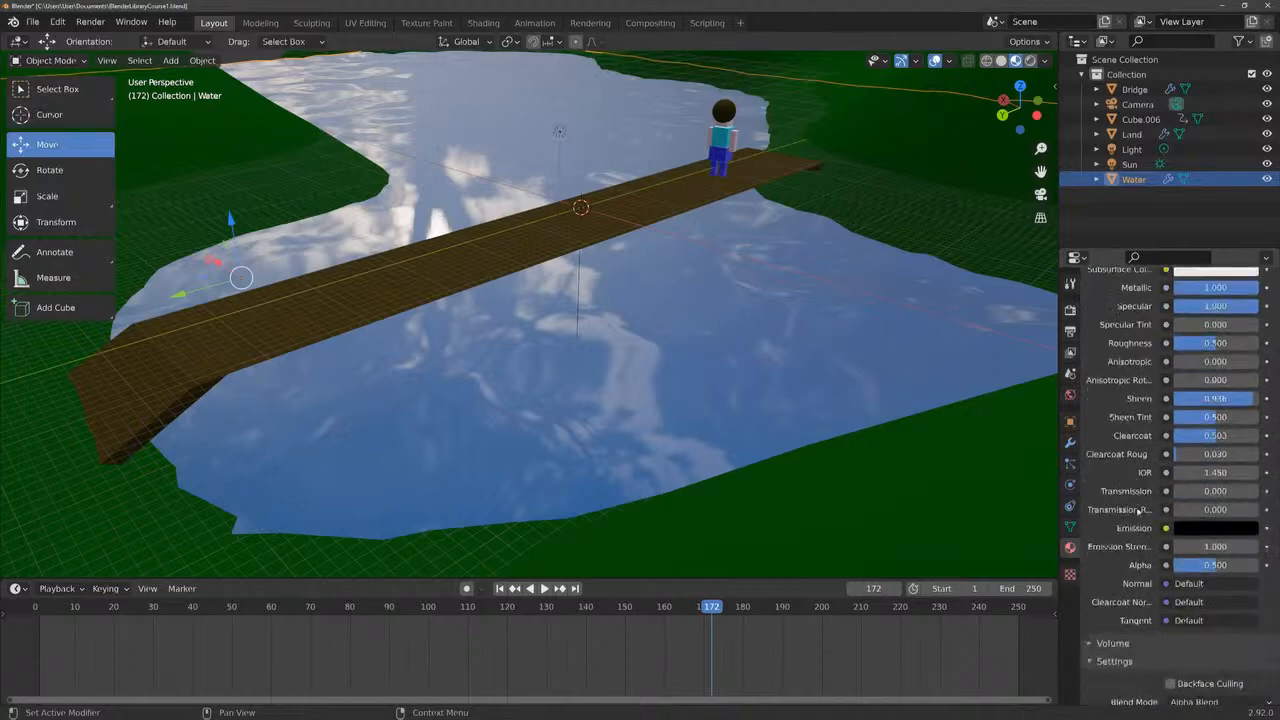
pyautogui.moveTo(1215, 565); pyautogui.dragTo(1208, 565)
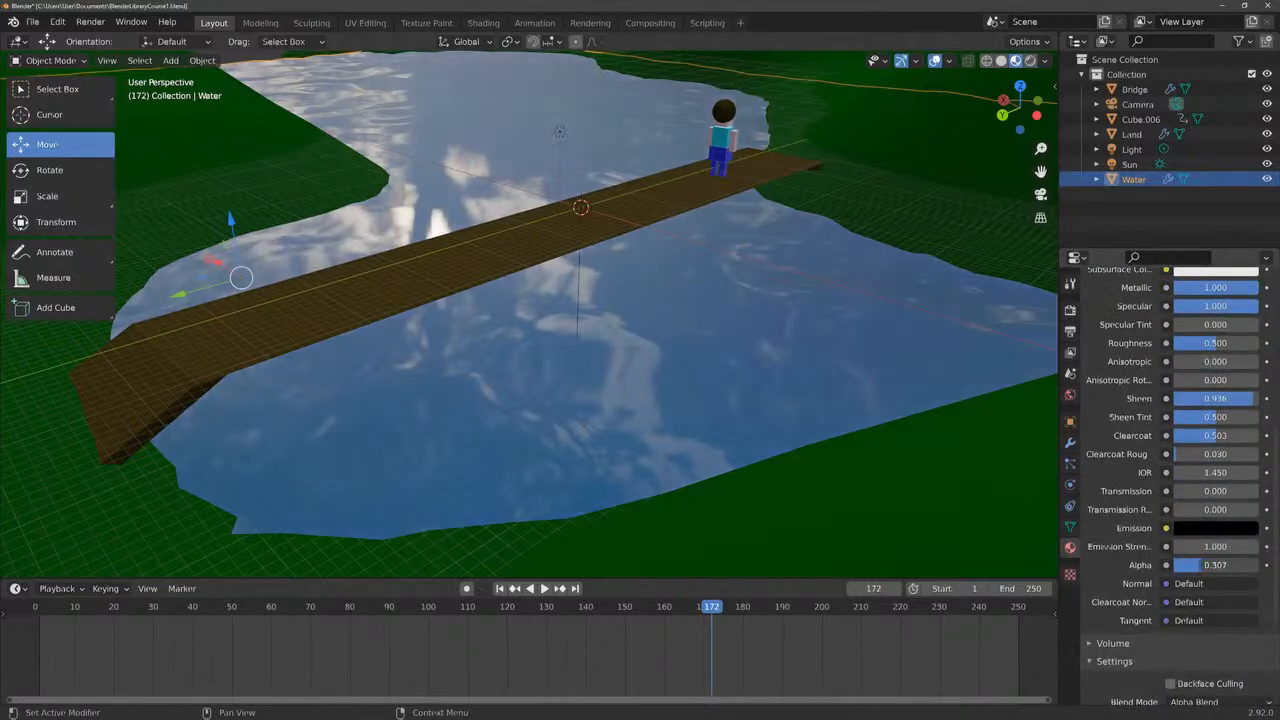
pyautogui.scroll(-5, 783, 273)
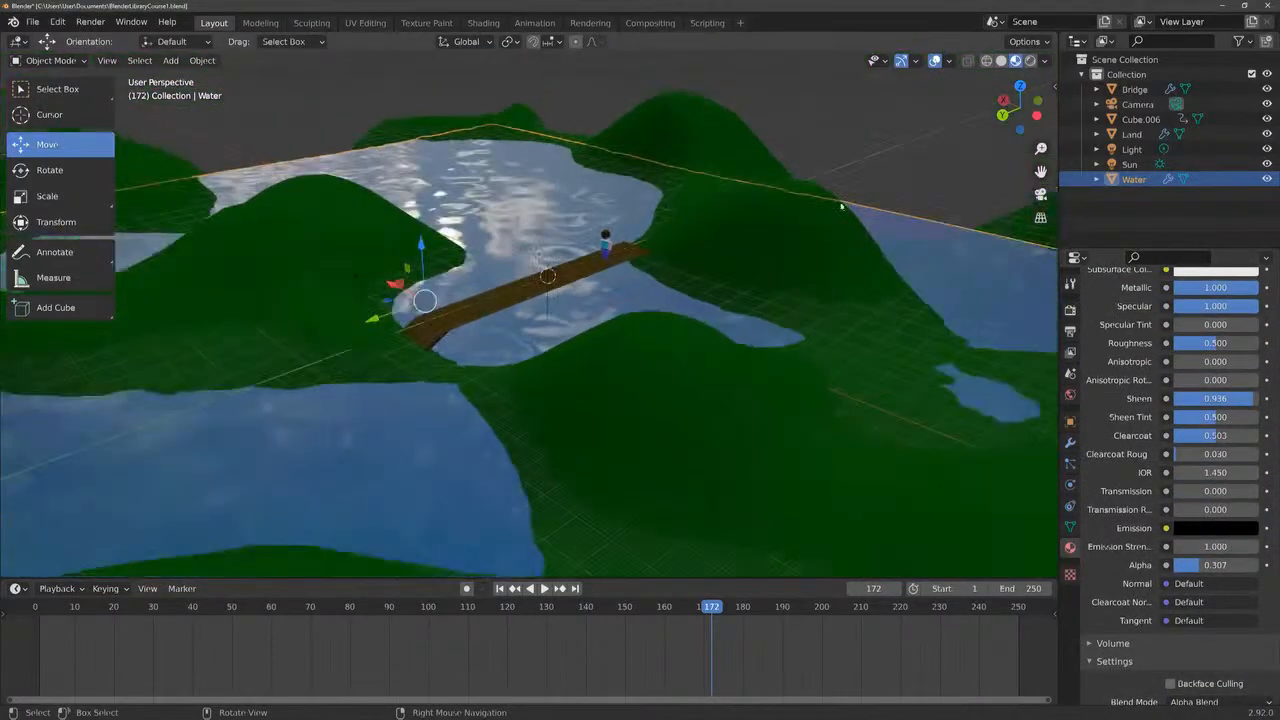
pyautogui.click(889, 170)
pyautogui.moveTo(1020, 108); pyautogui.dragTo(993, 88)
pyautogui.click(846, 413)
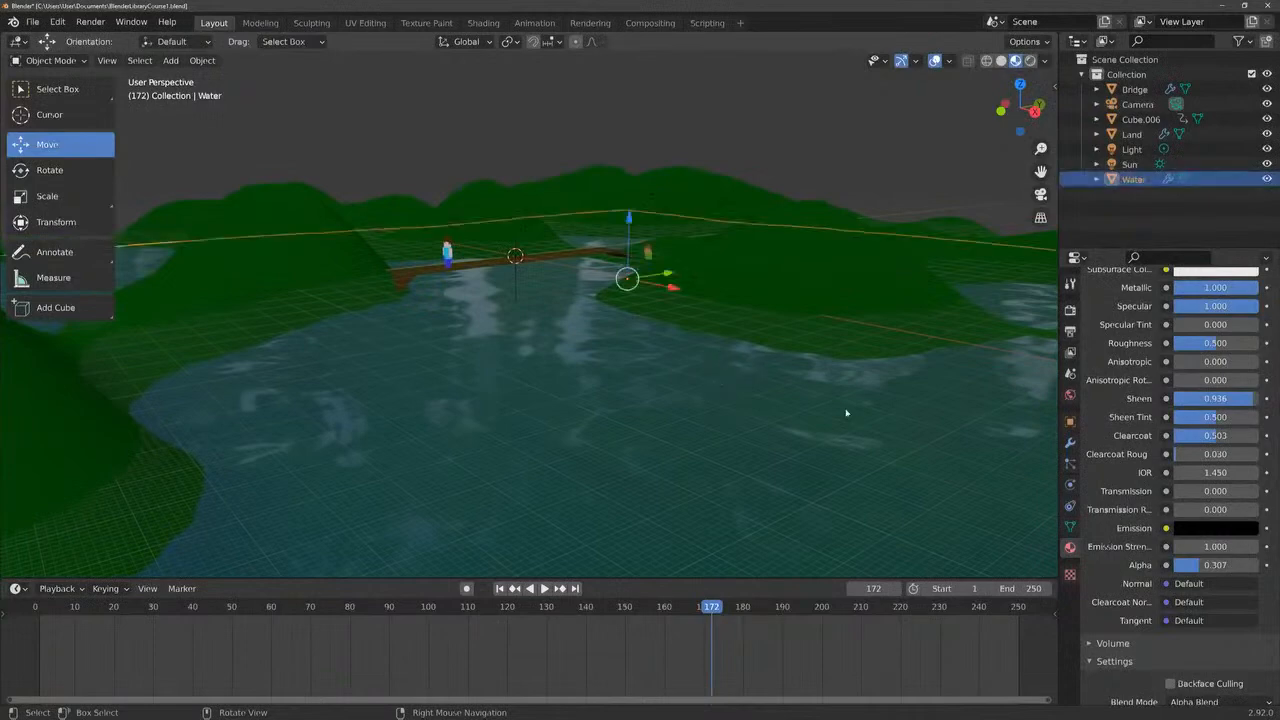
# Set the Water material's alpha to 0.5 and deselect the water
pyautogui.click(1215, 565)
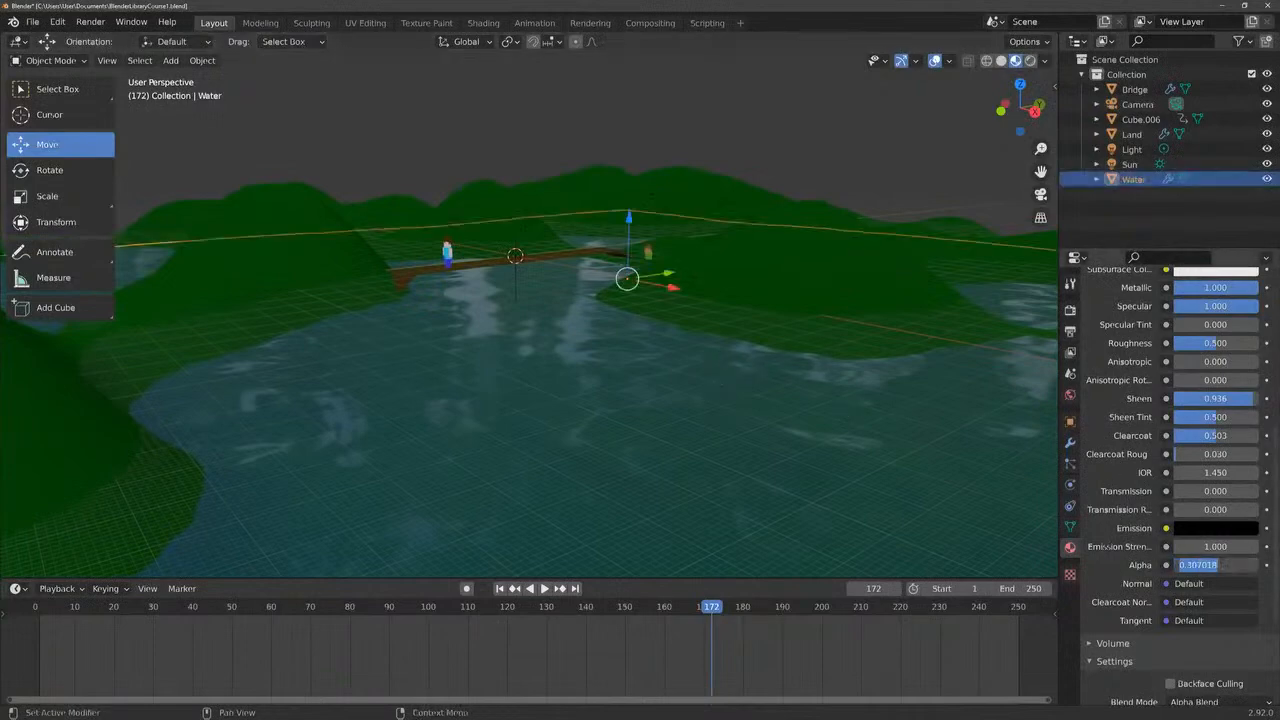
pyautogui.write('0.5')
pyautogui.press('Return')
pyautogui.click(704, 156)
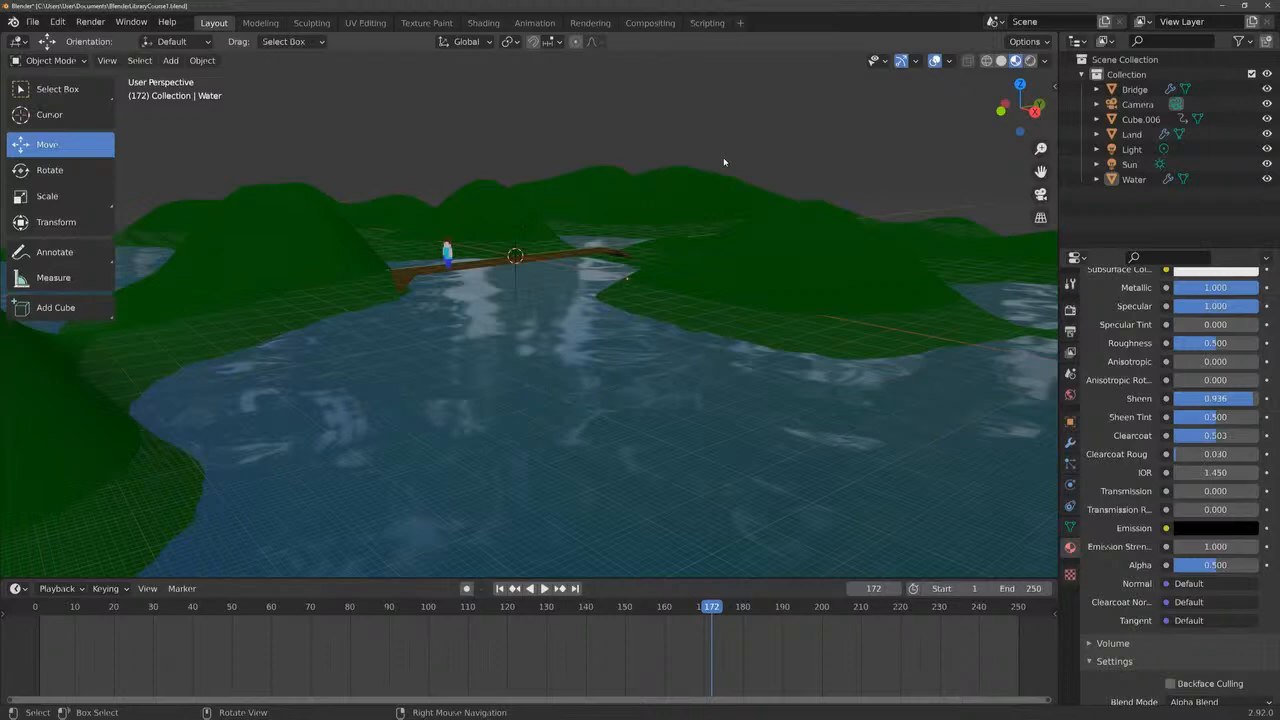
# Add a mesh plane at the 3D cursor on the bridge deck and frame it closely
pyautogui.moveTo(723, 157); pyautogui.dragTo(737, 188, button='middle')
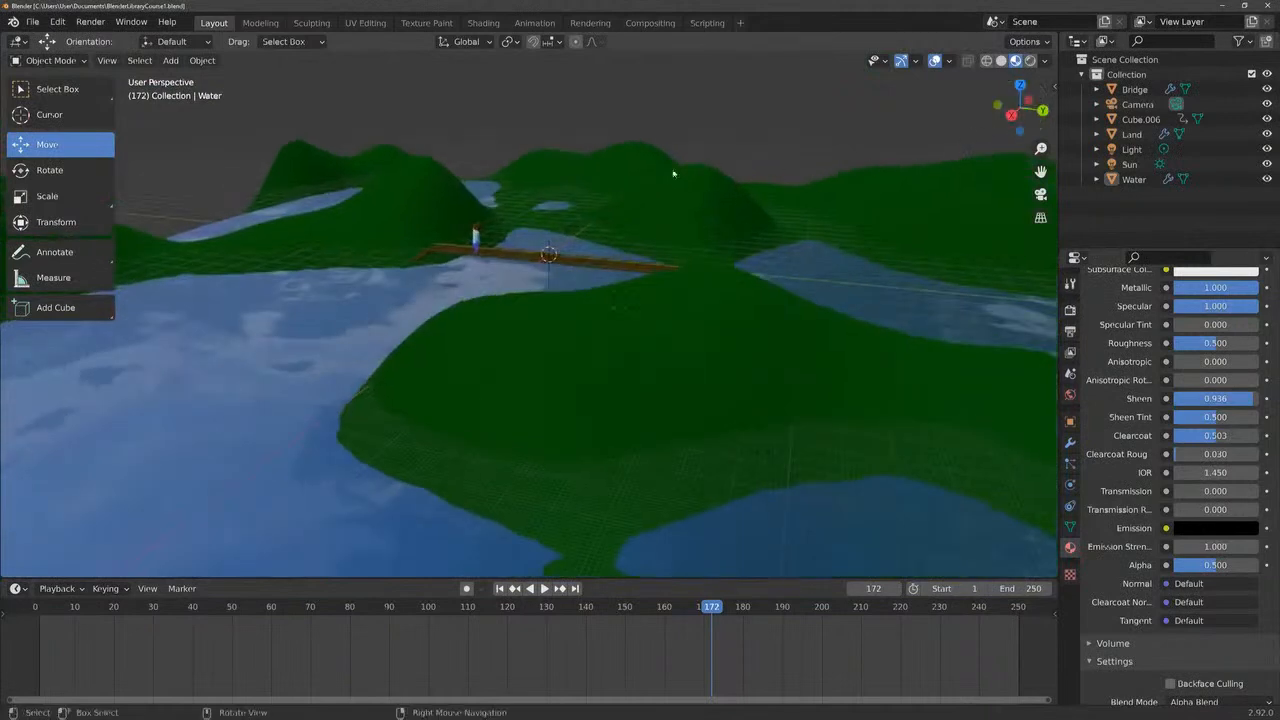
pyautogui.click(170, 60)
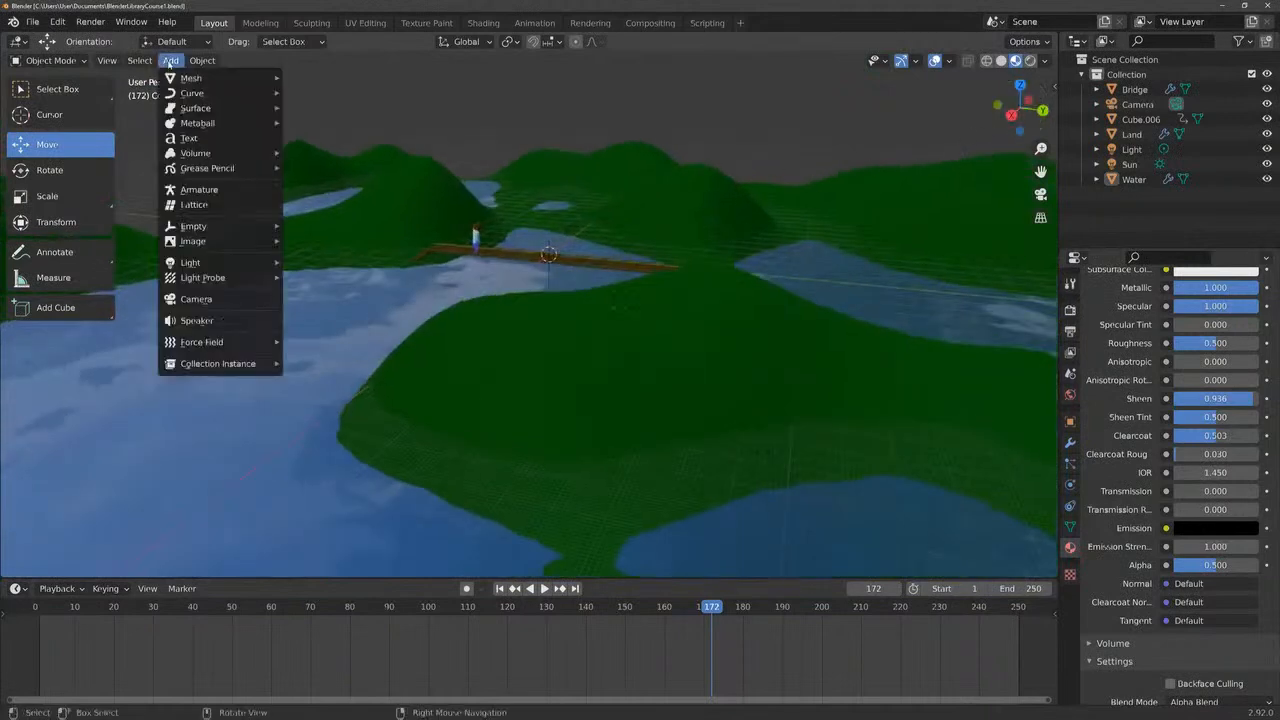
pyautogui.moveTo(200, 78)
pyautogui.click(328, 80)
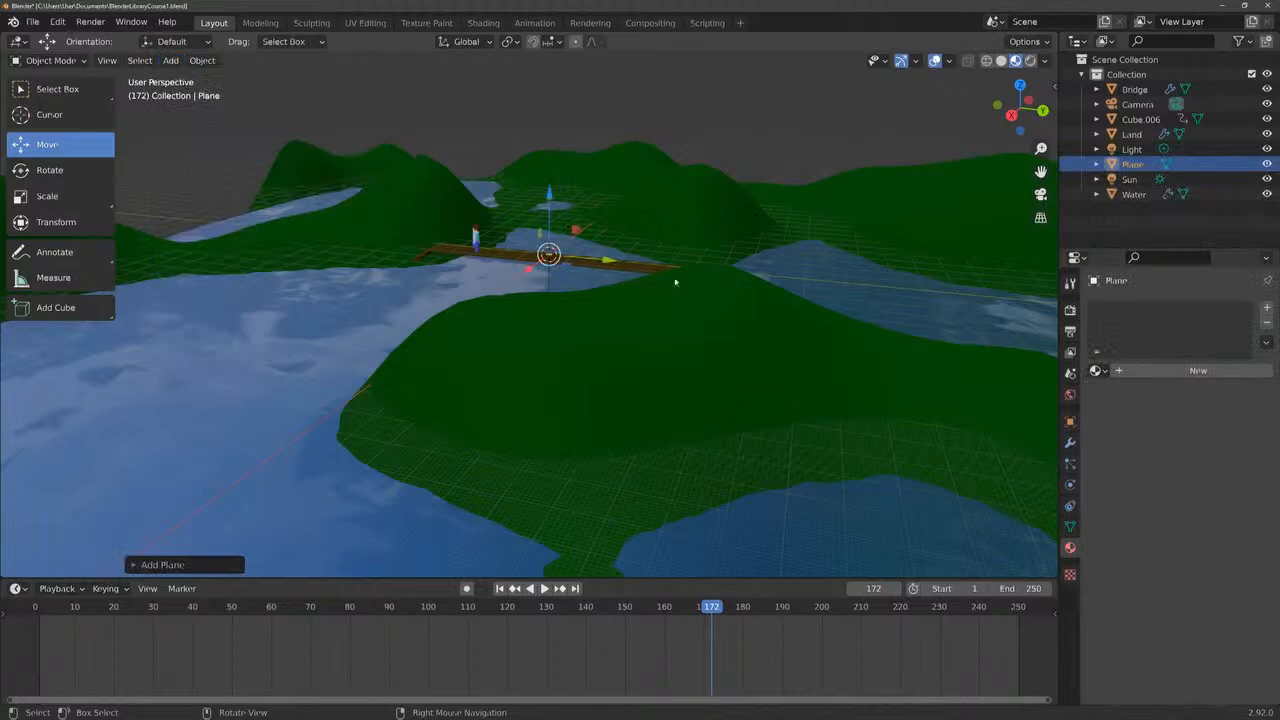
pyautogui.scroll(6, 517, 263)
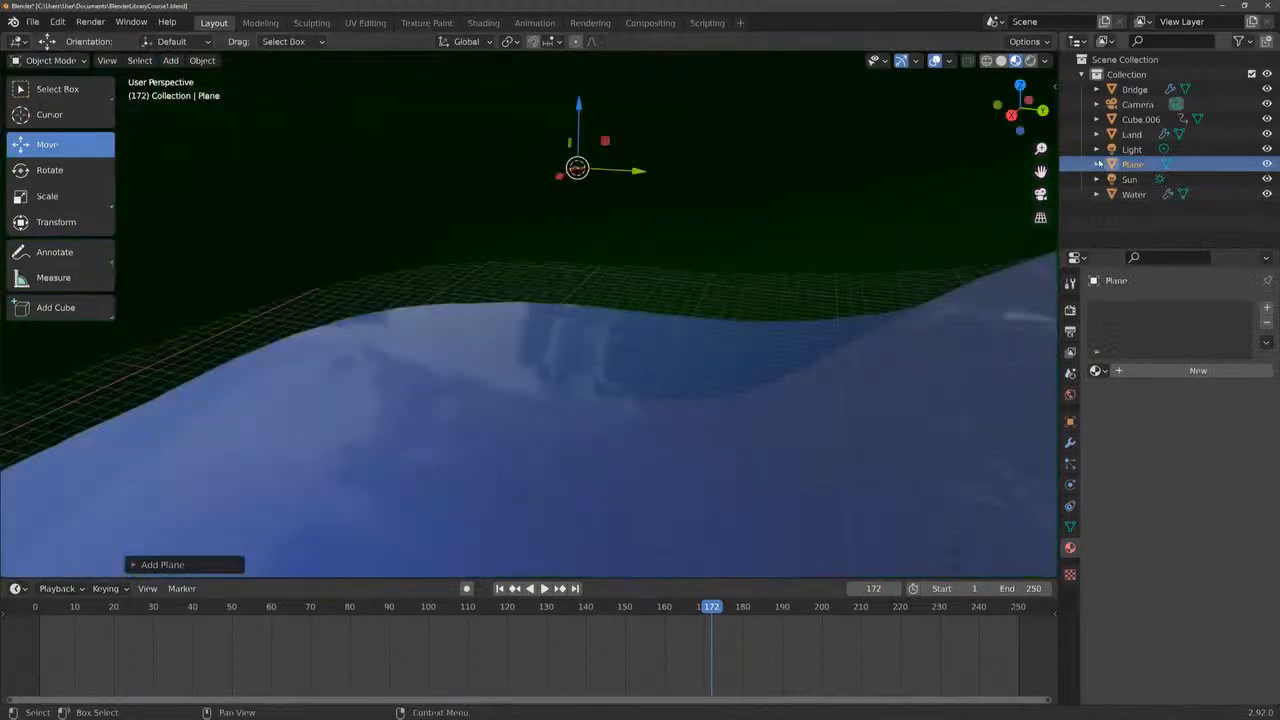
pyautogui.moveTo(1041, 172); pyautogui.dragTo(1051, 312)
pyautogui.moveTo(1041, 148); pyautogui.dragTo(1041, 99)
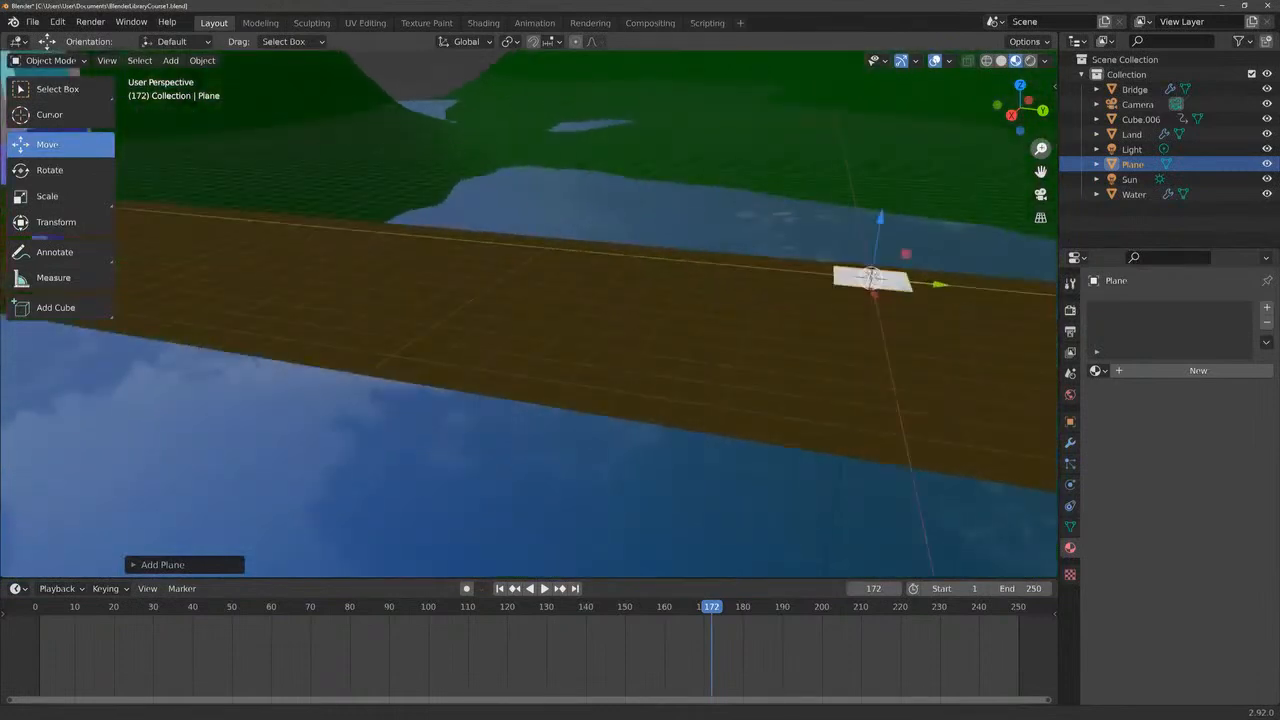
# Rotate the new plane about the Y axis until it stands upright on the bridge deck
pyautogui.moveTo(1041, 172); pyautogui.dragTo(660, 200)
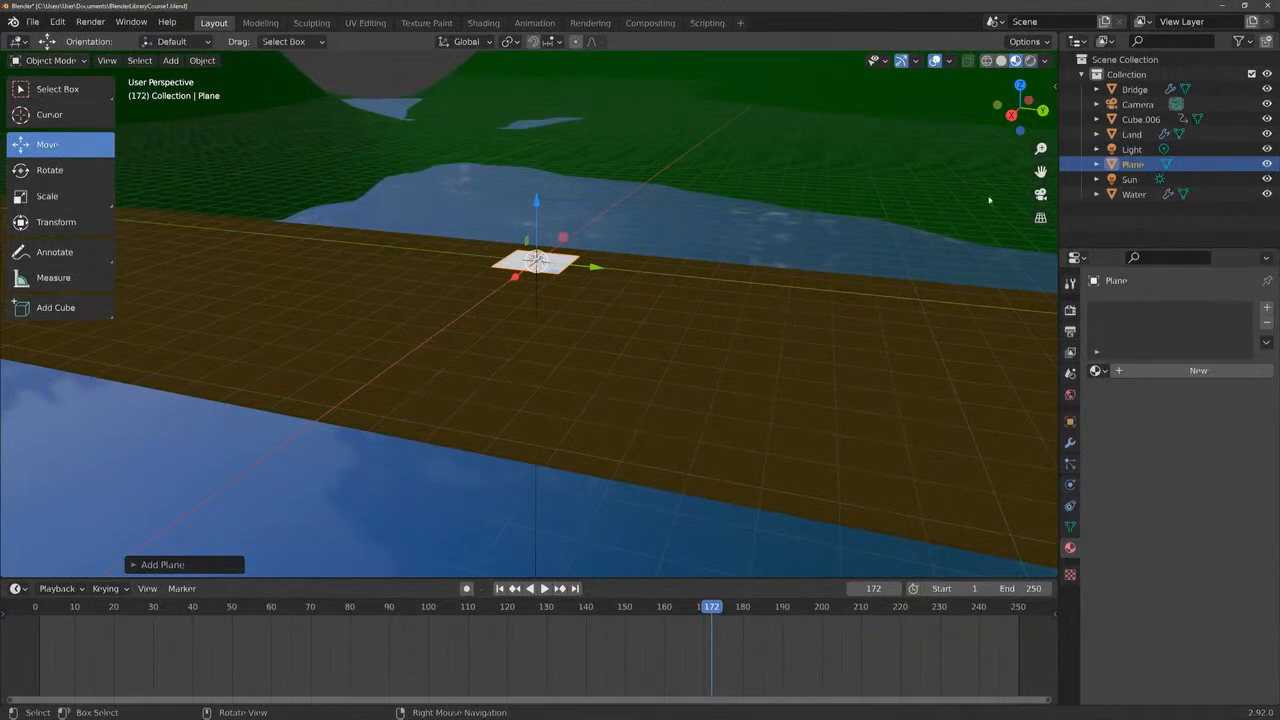
pyautogui.click(50, 170)
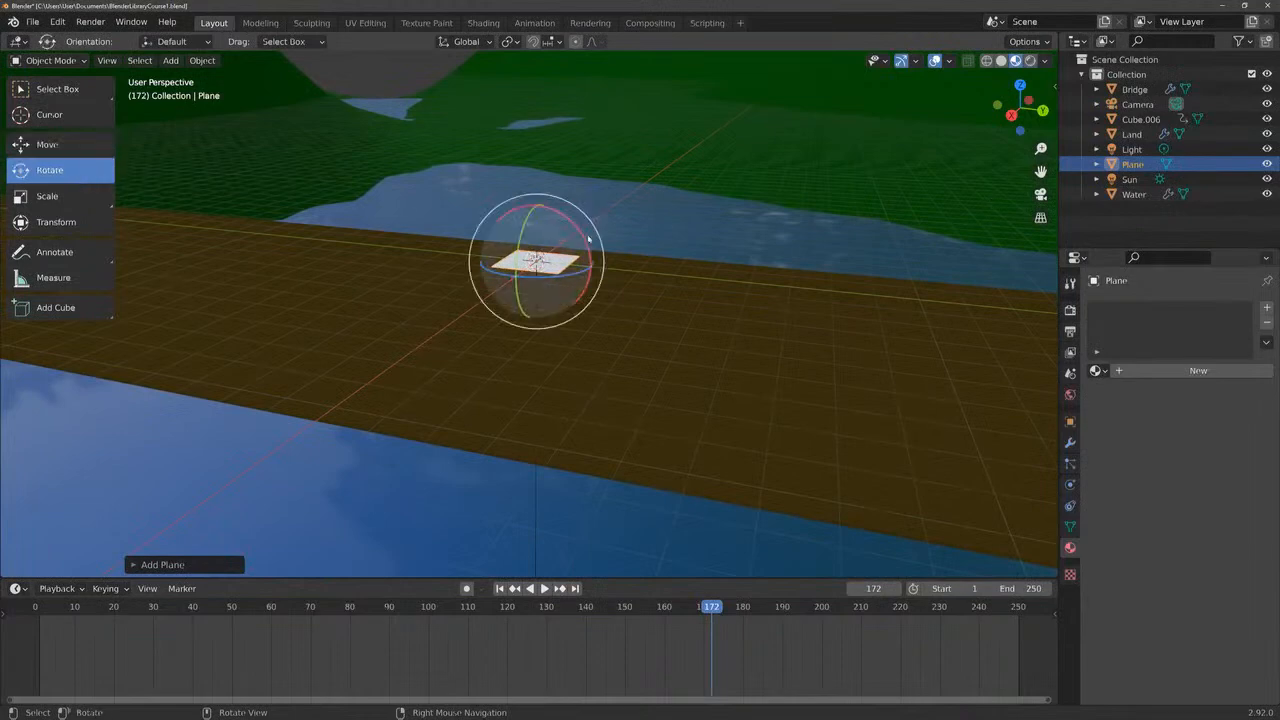
pyautogui.moveTo(578, 234); pyautogui.dragTo(566, 207)
pyautogui.moveTo(467, 152); pyautogui.dragTo(434, 143)
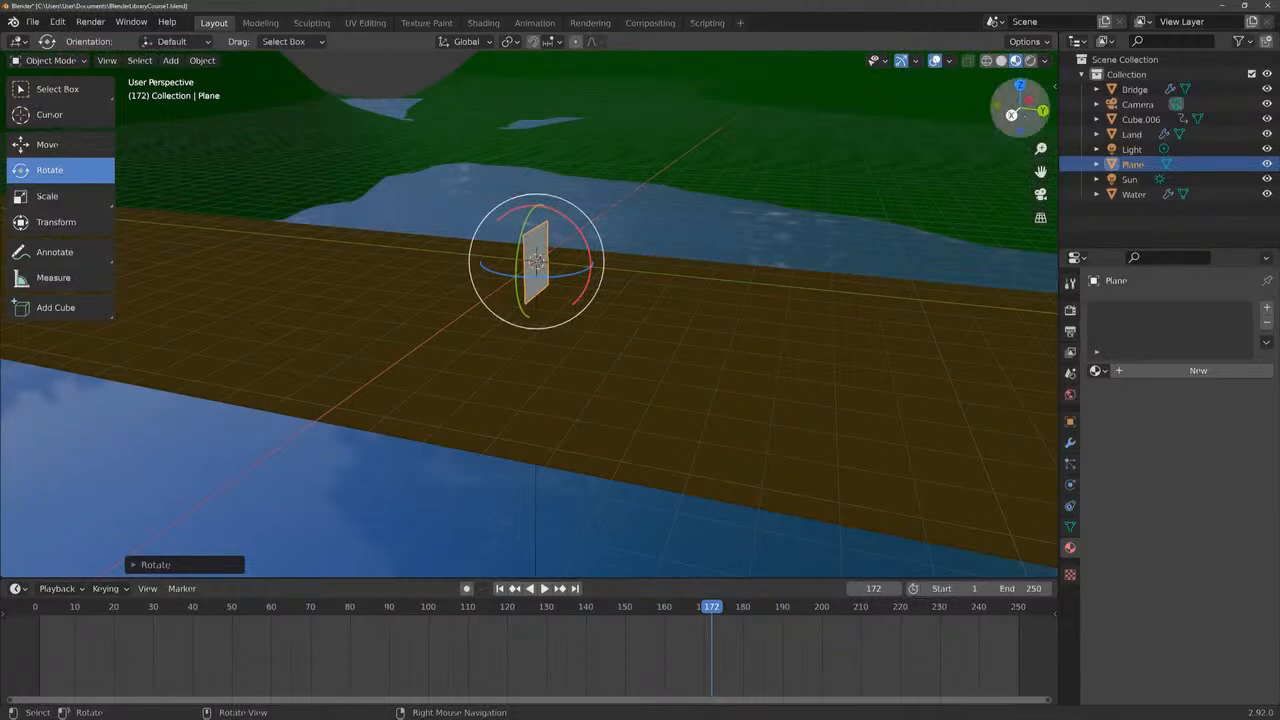
# In Edit Mode, add evenly spaced vertical and horizontal loop cuts that divide the upright plane into a four-by-four grid
pyautogui.moveTo(1018, 107); pyautogui.dragTo(945, 125)
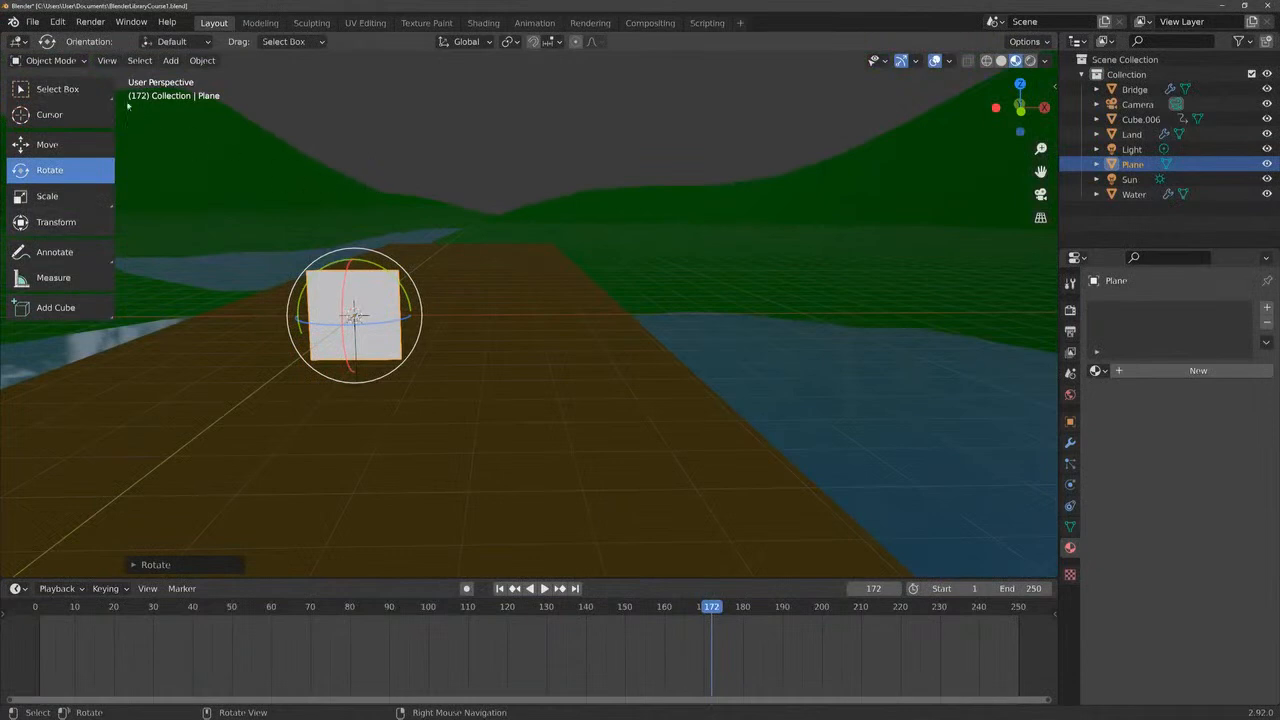
pyautogui.click(48, 60)
pyautogui.click(45, 91)
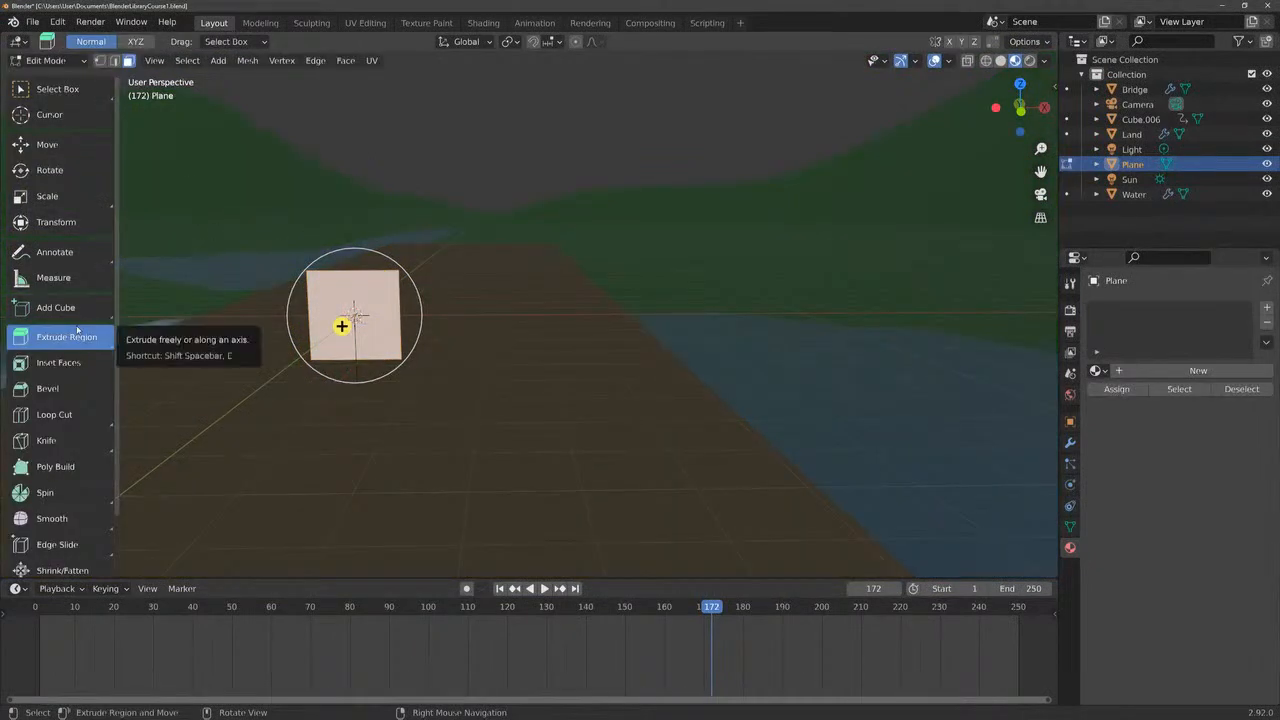
pyautogui.click(80, 414)
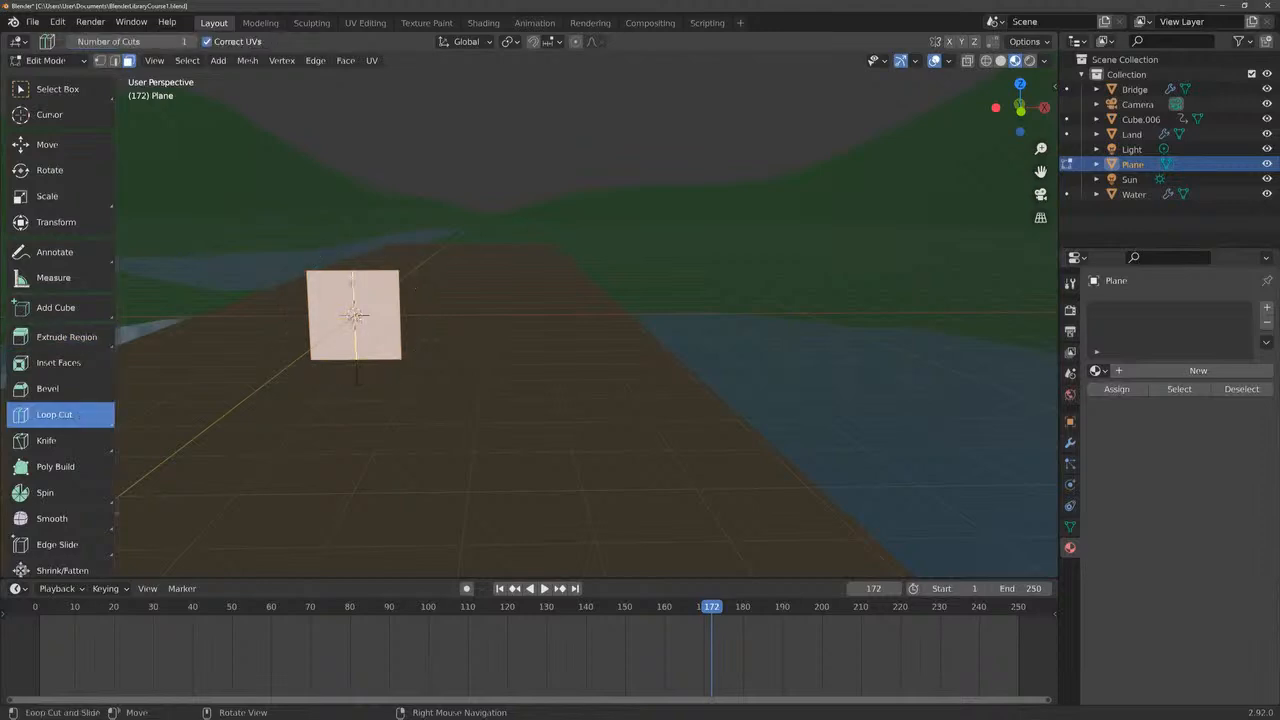
pyautogui.click(352, 283)
pyautogui.click(399, 314)
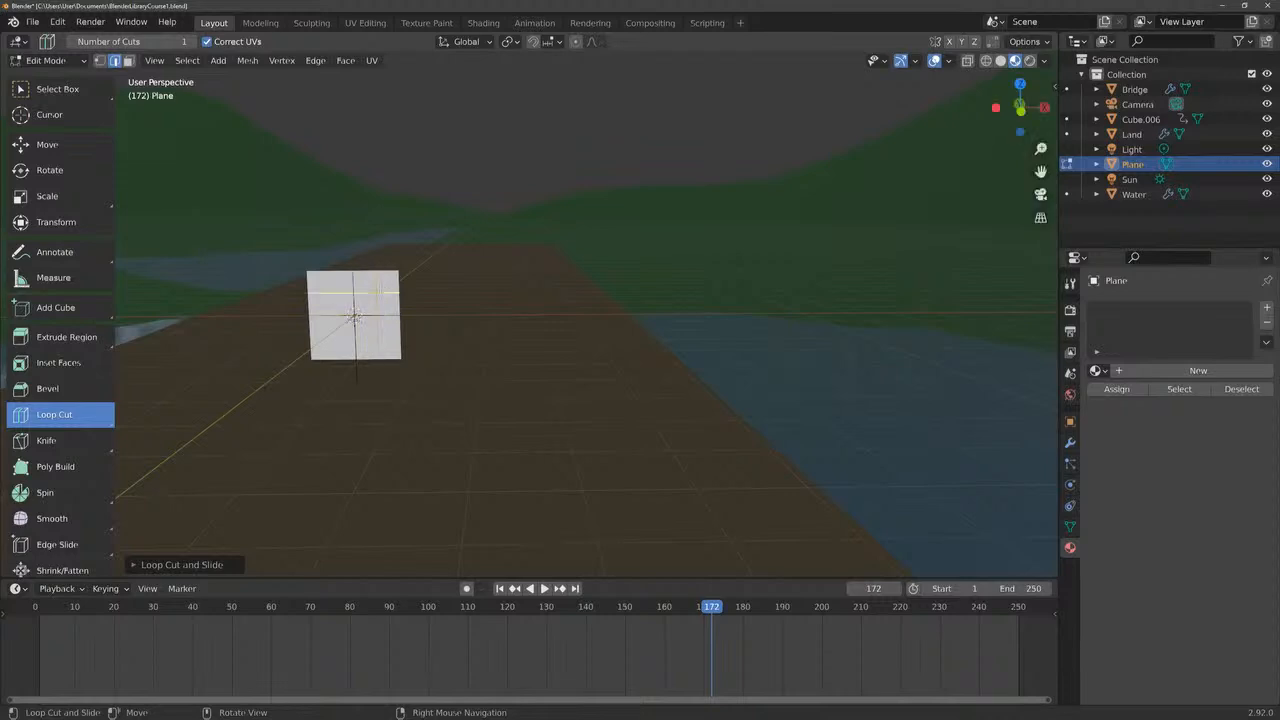
pyautogui.click(327, 281)
pyautogui.click(404, 342)
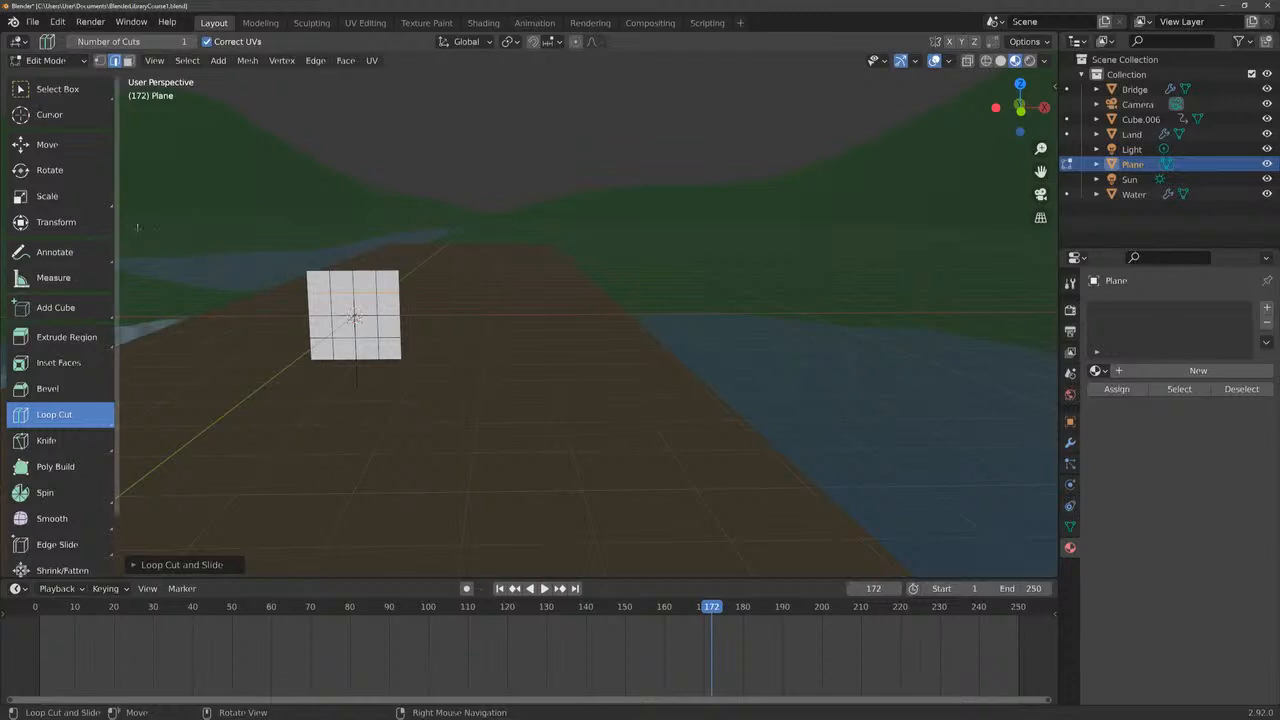
# Move the plane's upper corner and side vertices inward and down to shape the top into a rounded point
pyautogui.click(99, 60)
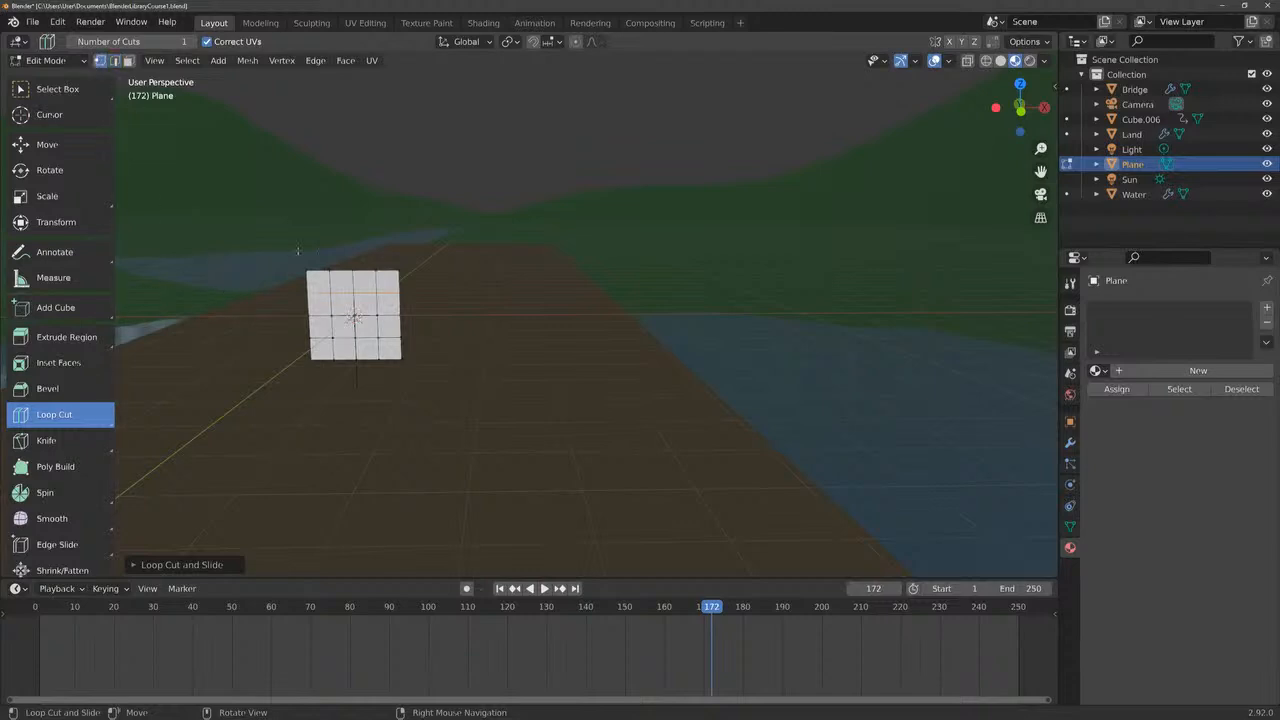
pyautogui.click(61, 150)
pyautogui.click(306, 272)
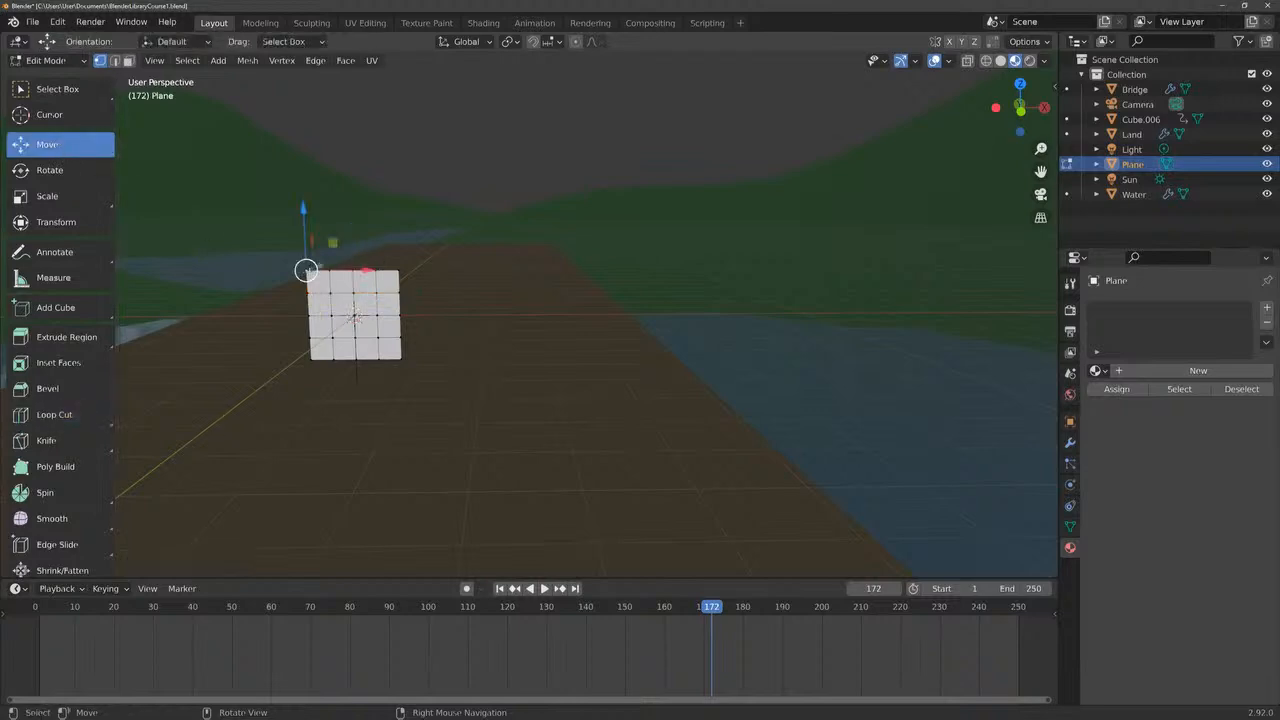
pyautogui.moveTo(308, 269); pyautogui.dragTo(316, 294)
pyautogui.click(309, 295)
pyautogui.moveTo(418, 259); pyautogui.dragTo(382, 273)
pyautogui.moveTo(298, 265); pyautogui.dragTo(440, 384)
pyautogui.click(328, 280)
pyautogui.click(307, 318)
# Narrow the bottom row of vertices and scale the row above it along X to about 0.71
pyautogui.click(313, 359)
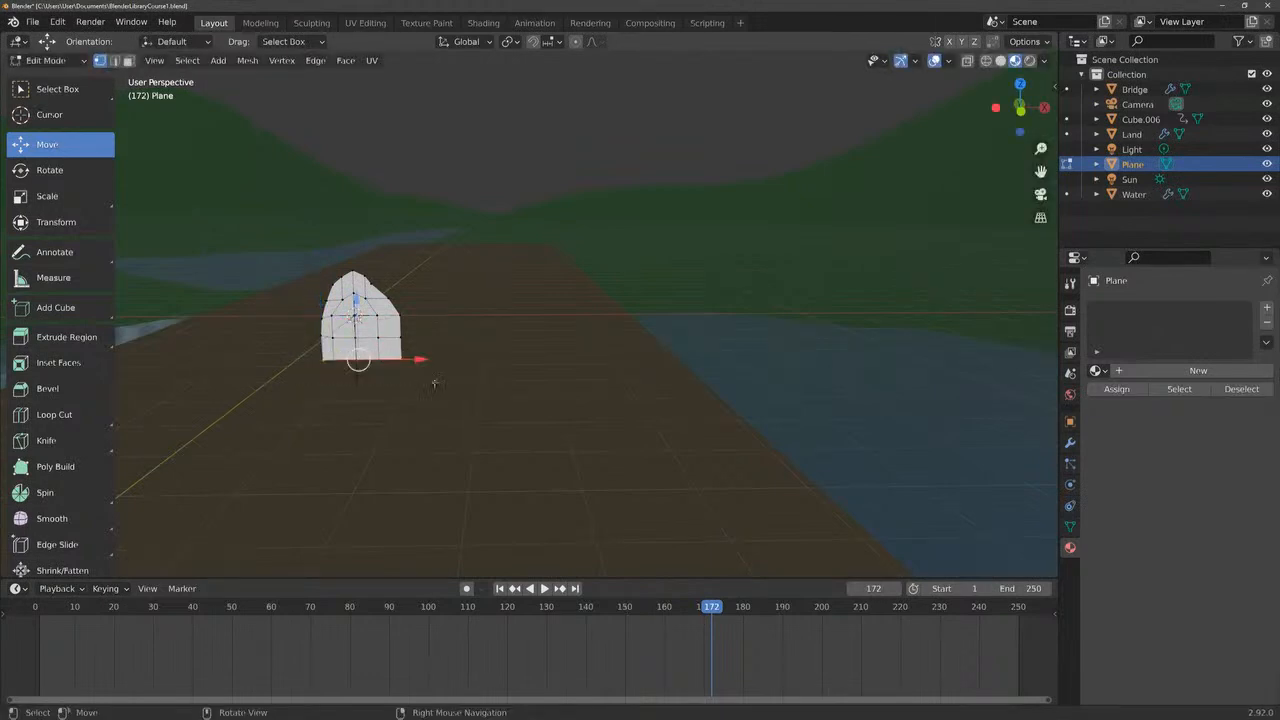
pyautogui.click(47, 196)
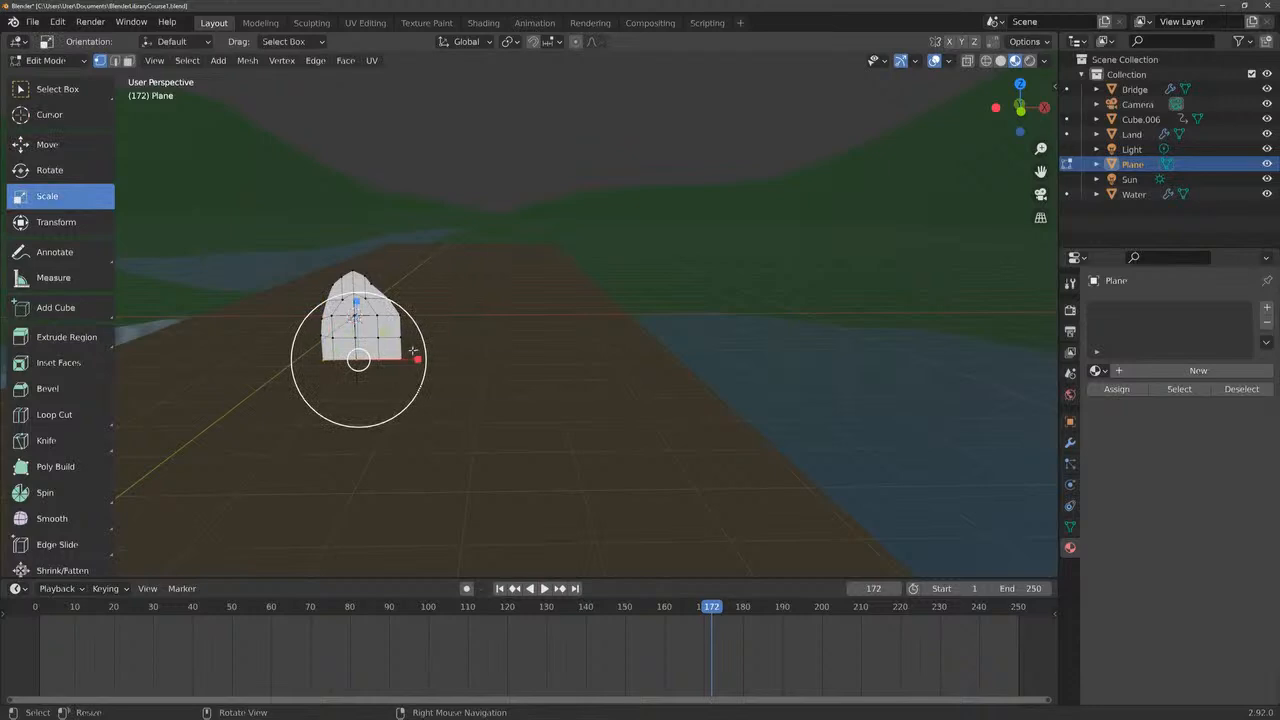
pyautogui.press('s')
pyautogui.click(378, 352)
pyautogui.click(213, 295)
pyautogui.moveTo(306, 330); pyautogui.dragTo(445, 350)
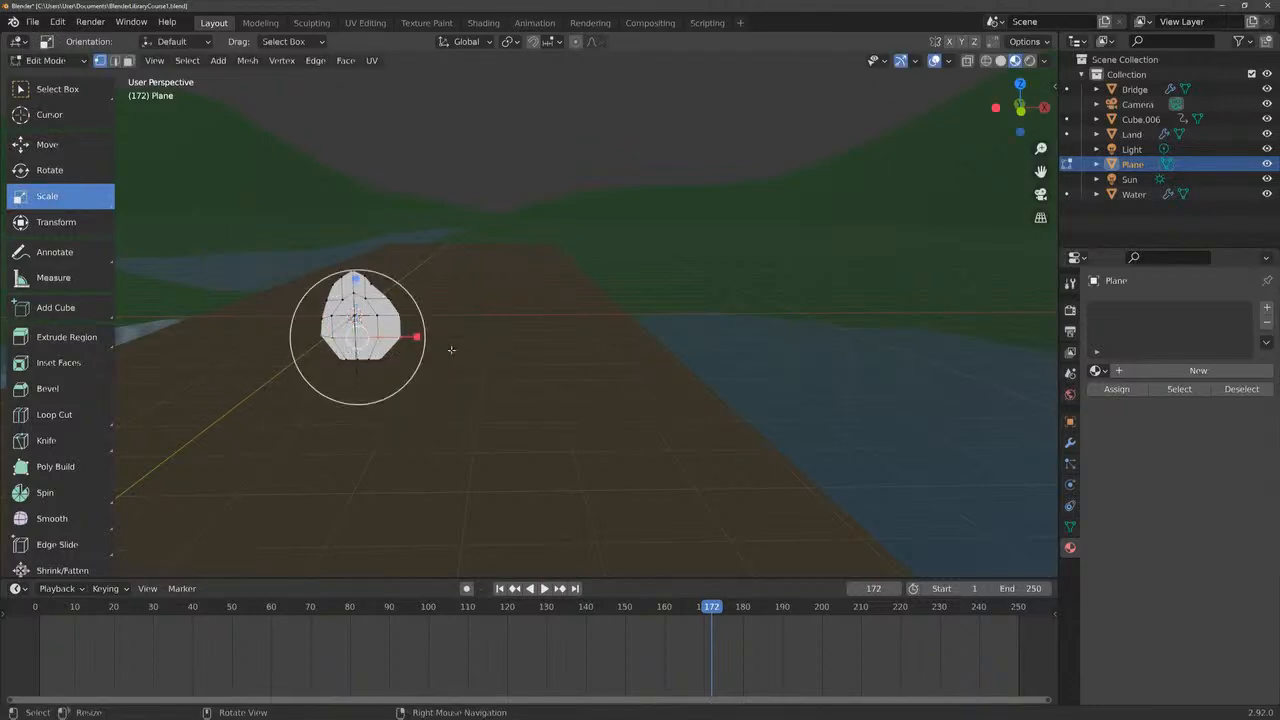
pyautogui.press('s')
pyautogui.press('x')
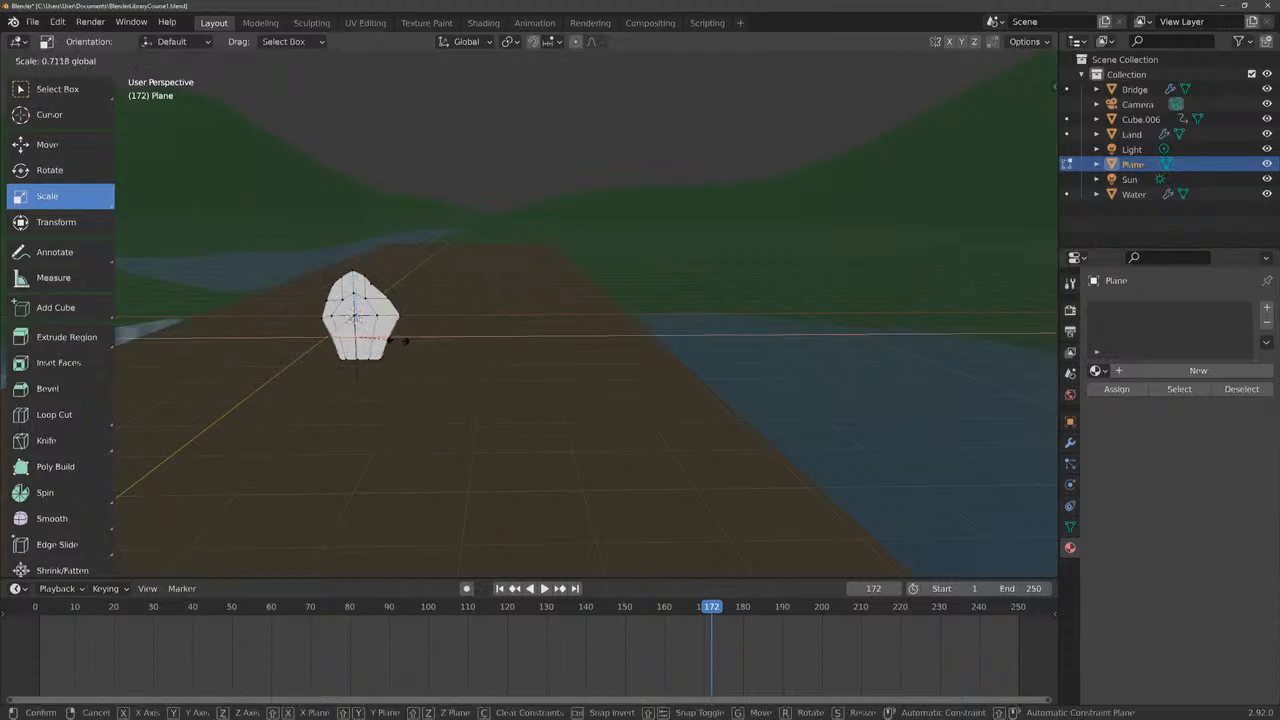
pyautogui.click(398, 341)
# Move the protruding vertices on both sides of the shape inward to form a slim, irregular grass blade outline
pyautogui.click(400, 317)
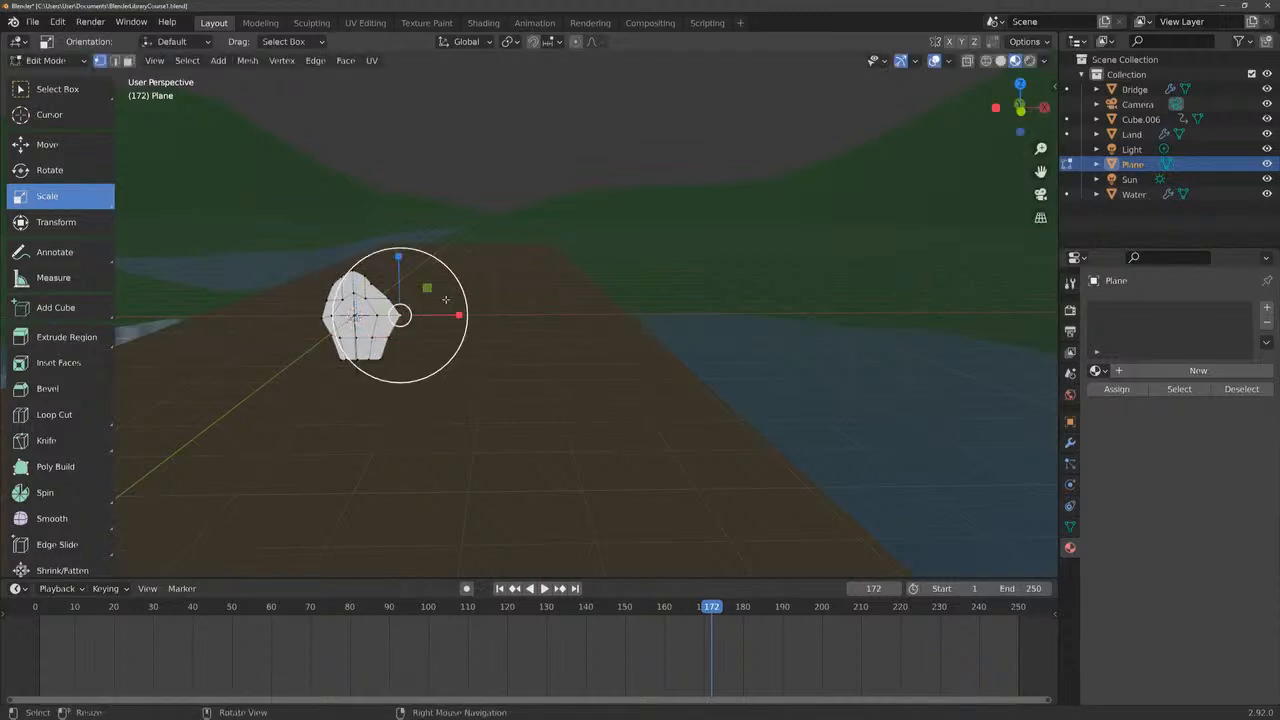
pyautogui.click(66, 141)
pyautogui.moveTo(400, 315); pyautogui.dragTo(371, 327)
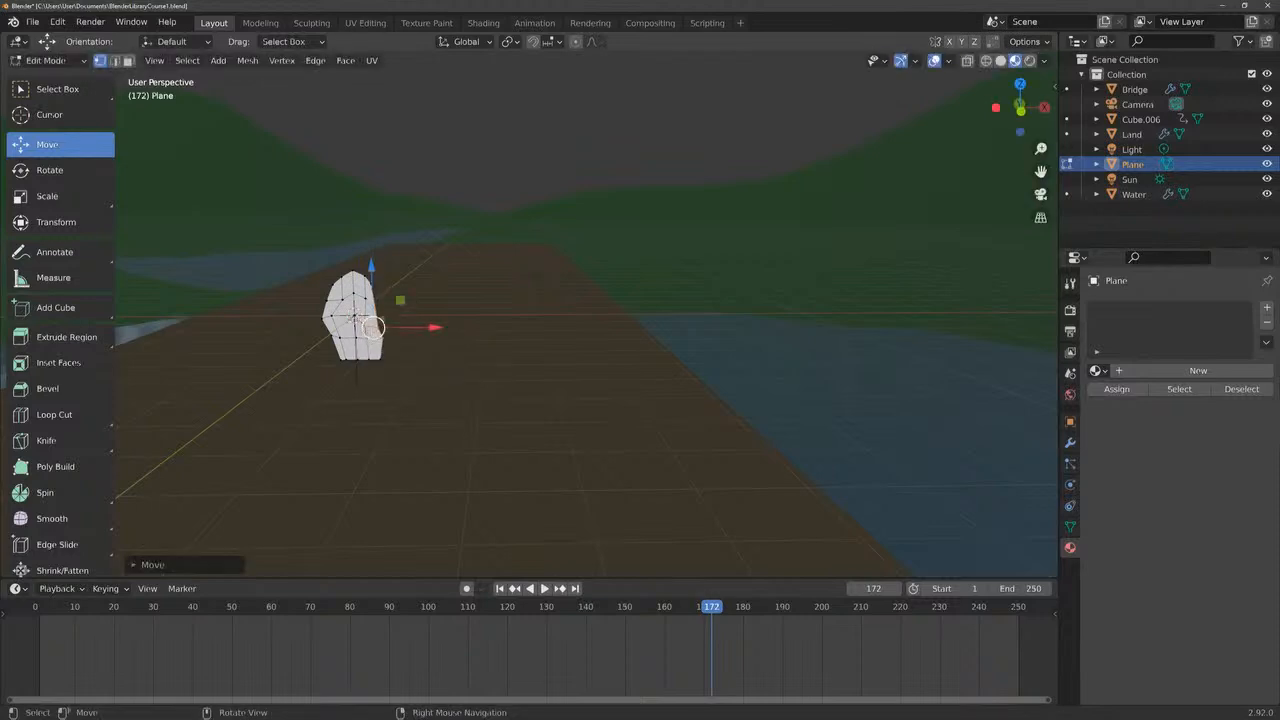
pyautogui.moveTo(296, 302); pyautogui.dragTo(337, 325)
pyautogui.moveTo(304, 266); pyautogui.dragTo(336, 306)
# Scale the whole mesh narrower along X into a thin grass blade and return to Object Mode
pyautogui.moveTo(460, 214); pyautogui.dragTo(275, 386)
pyautogui.click(62, 201)
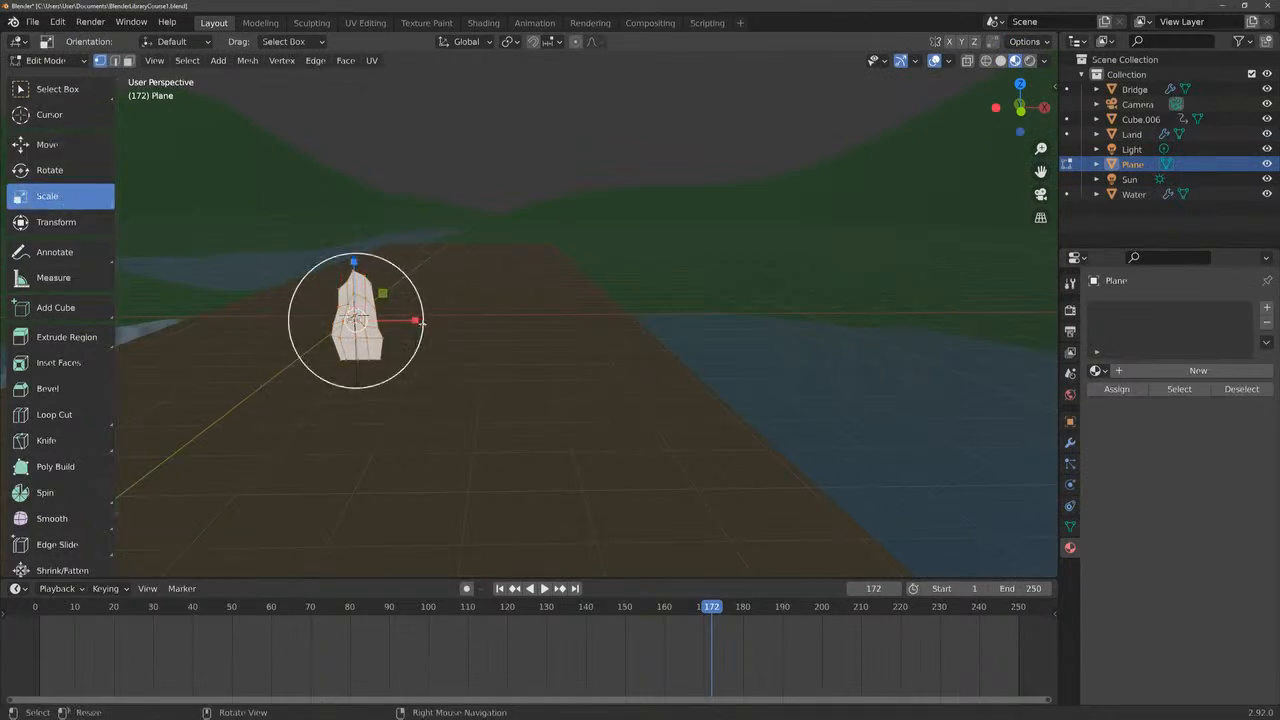
pyautogui.moveTo(426, 321); pyautogui.dragTo(386, 323)
pyautogui.click(45, 61)
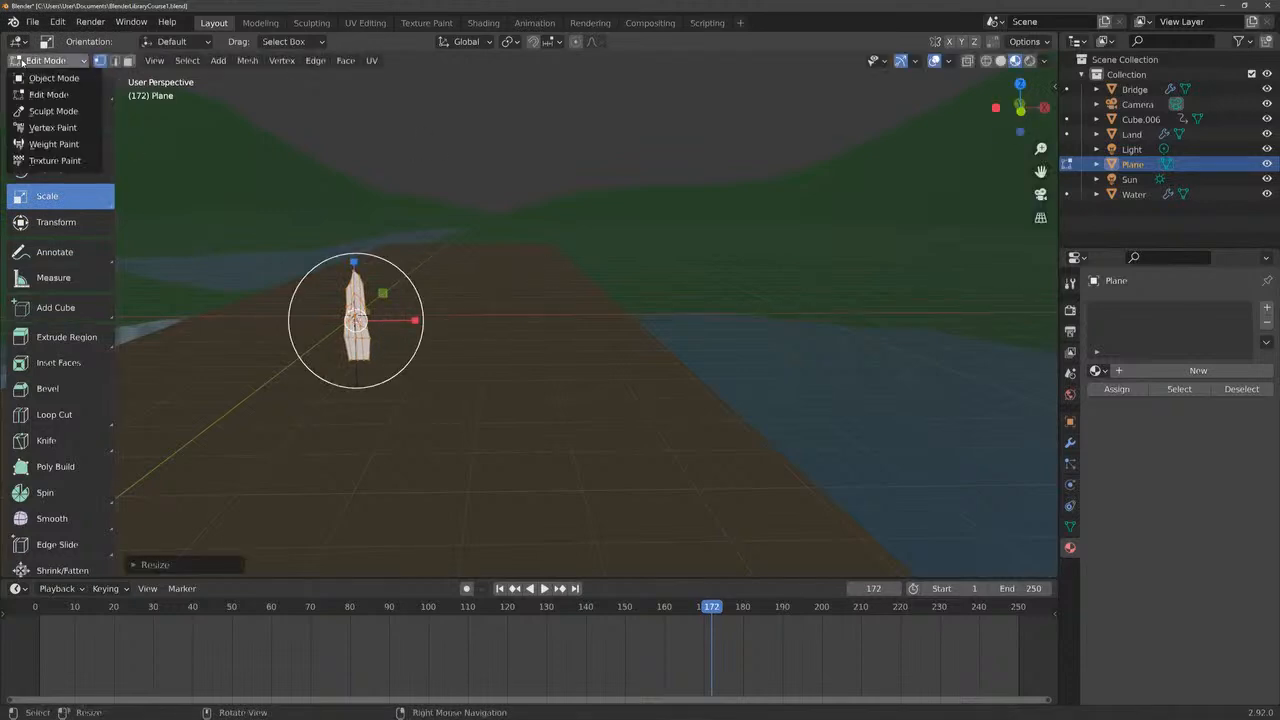
pyautogui.click(44, 78)
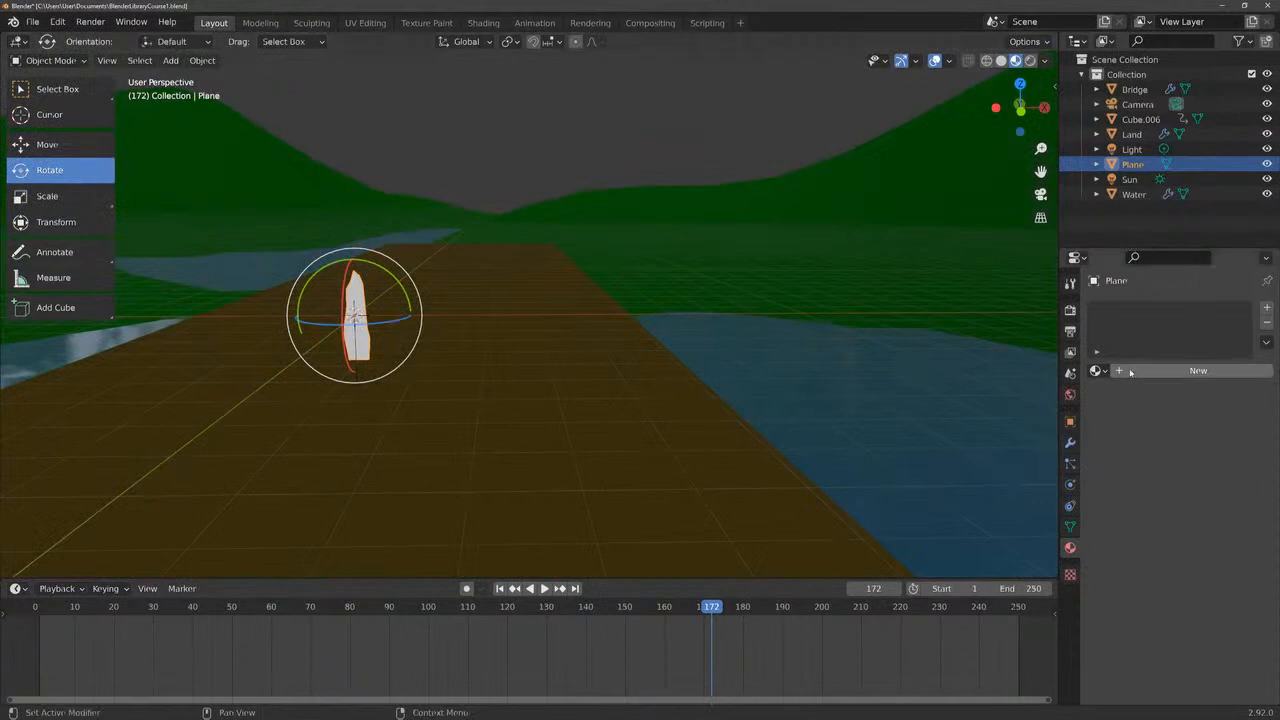
# Rename the plane object to Grass and give it a new material named Grass
pyautogui.doubleClick(1133, 164)
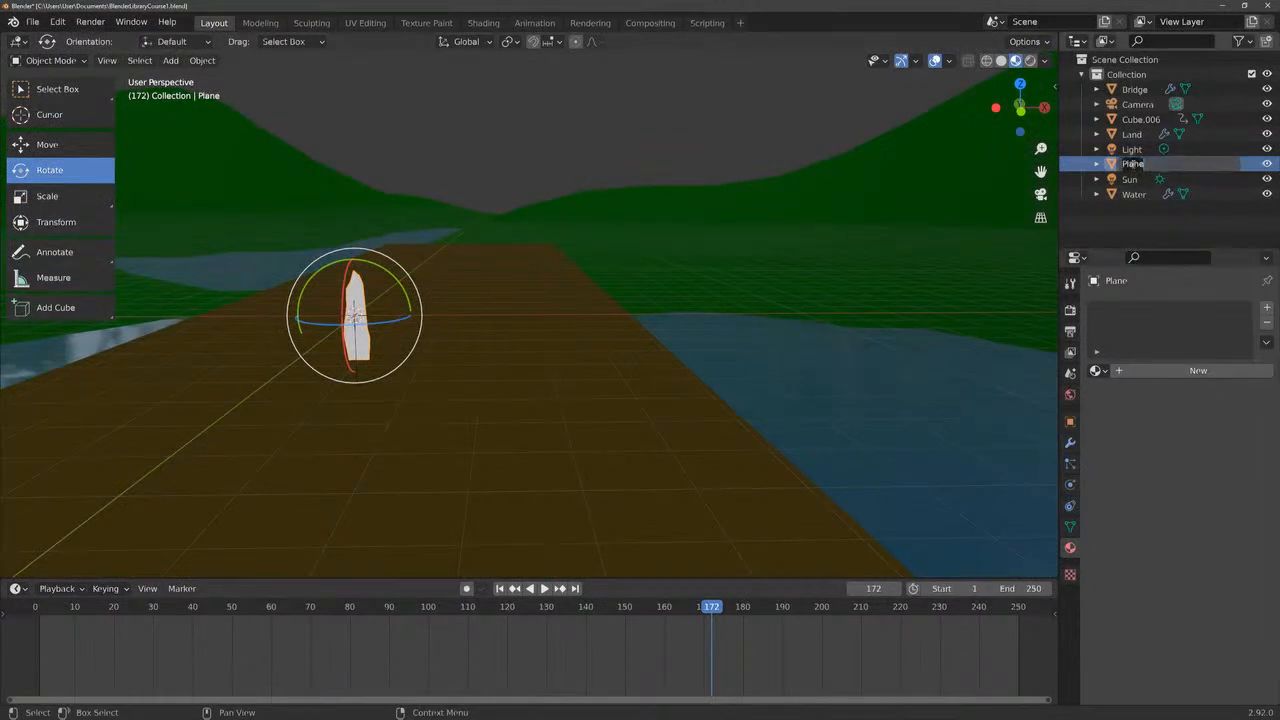
pyautogui.write('Grass')
pyautogui.press('Return')
pyautogui.click(1141, 370)
pyautogui.click(1141, 370)
pyautogui.write('Gra')
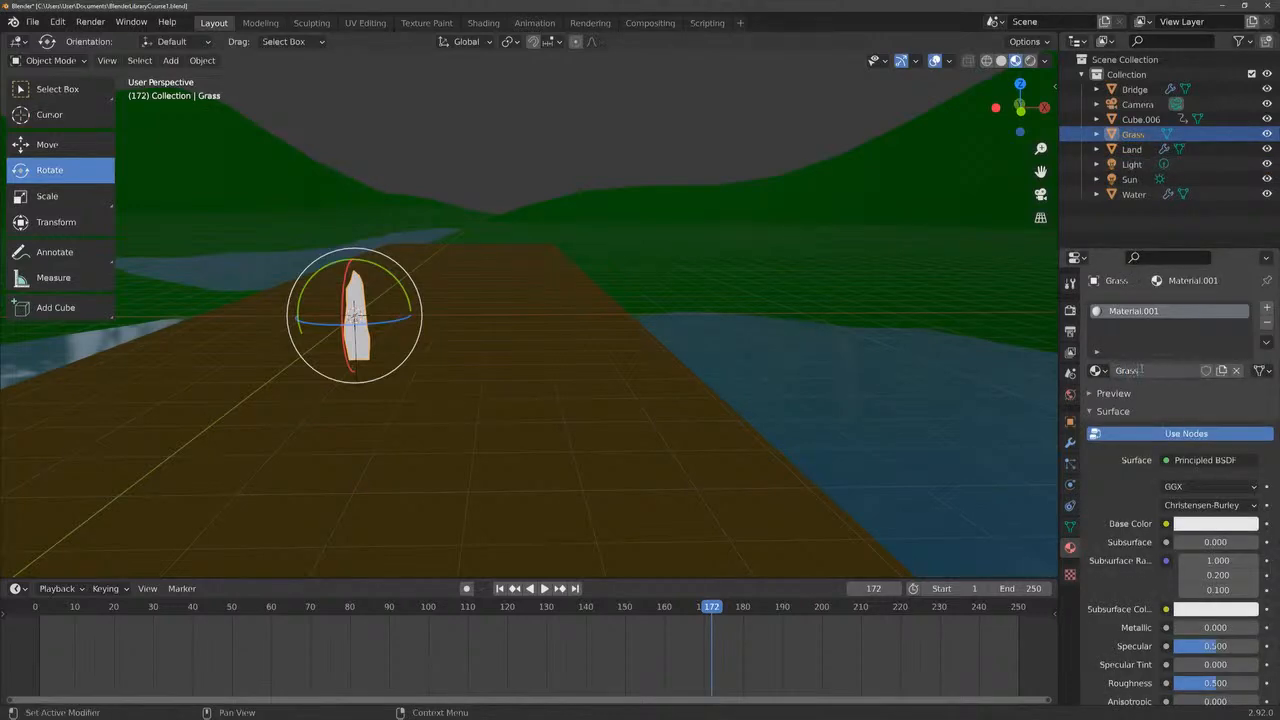
pyautogui.write('ss')
pyautogui.press('Return')
# Set the Grass material's base color to a very dark green with hue 0.353 and saturation 1.000, and deselect the blade
pyautogui.click(1215, 523)
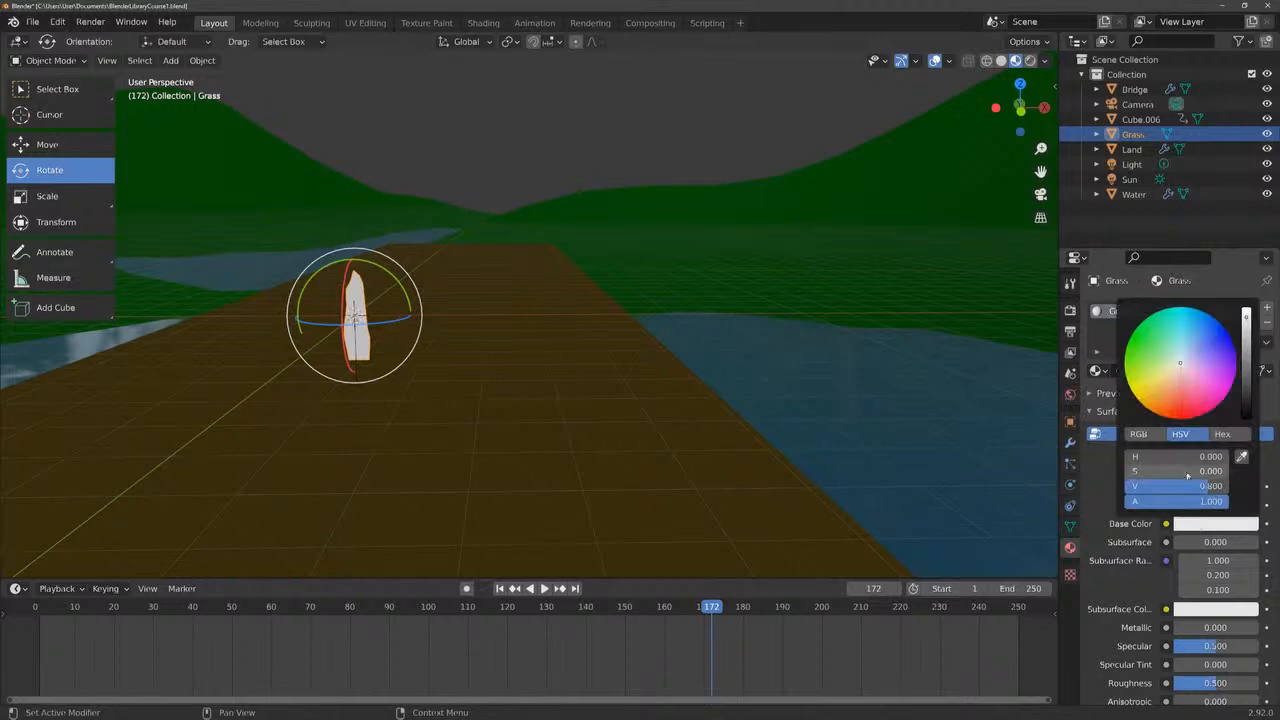
pyautogui.click(1140, 323)
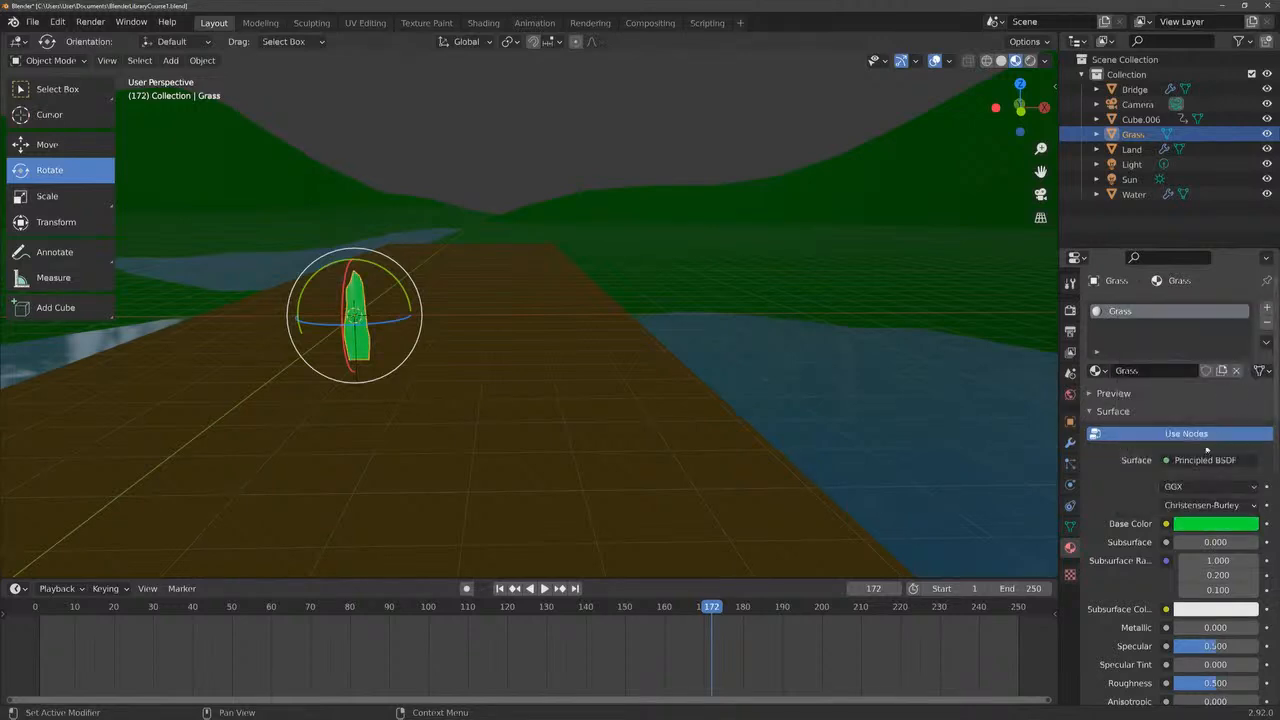
pyautogui.click(1202, 524)
pyautogui.moveTo(1249, 349); pyautogui.dragTo(1247, 410)
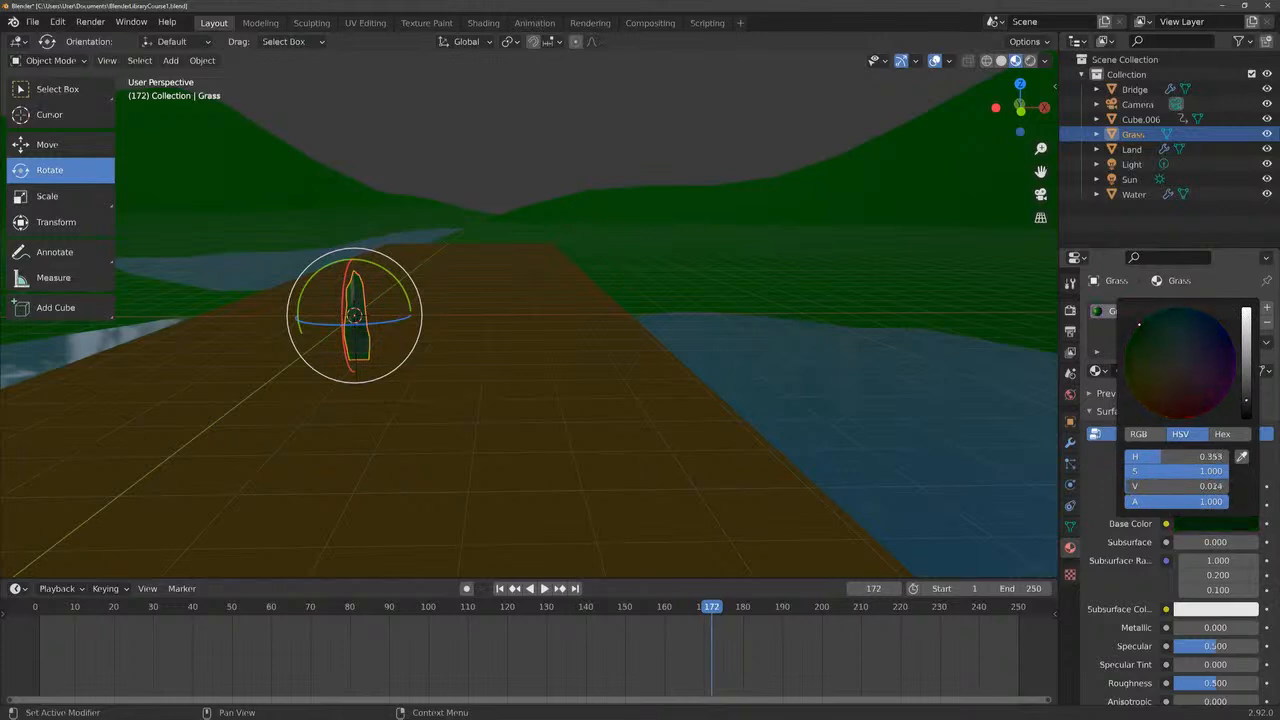
pyautogui.click(613, 155)
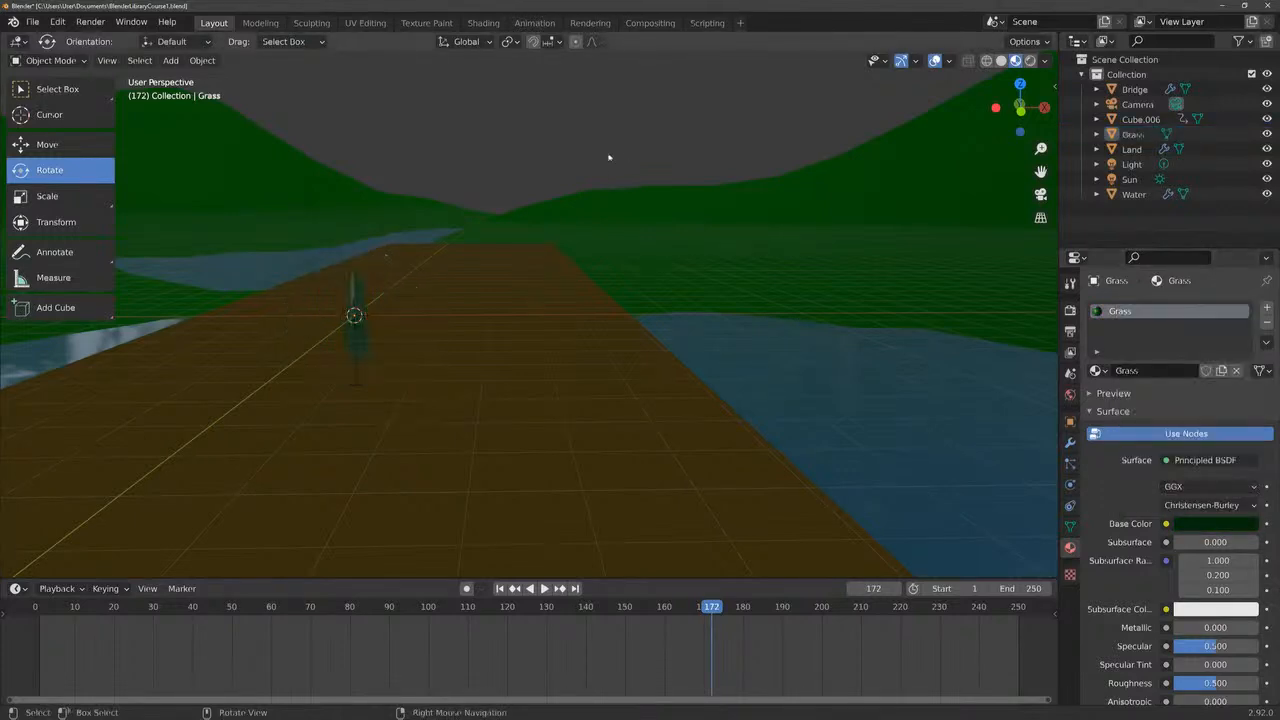
# Move the grass blade straight down out of sight below the bridge and water, and deselect it
pyautogui.click(355, 299)
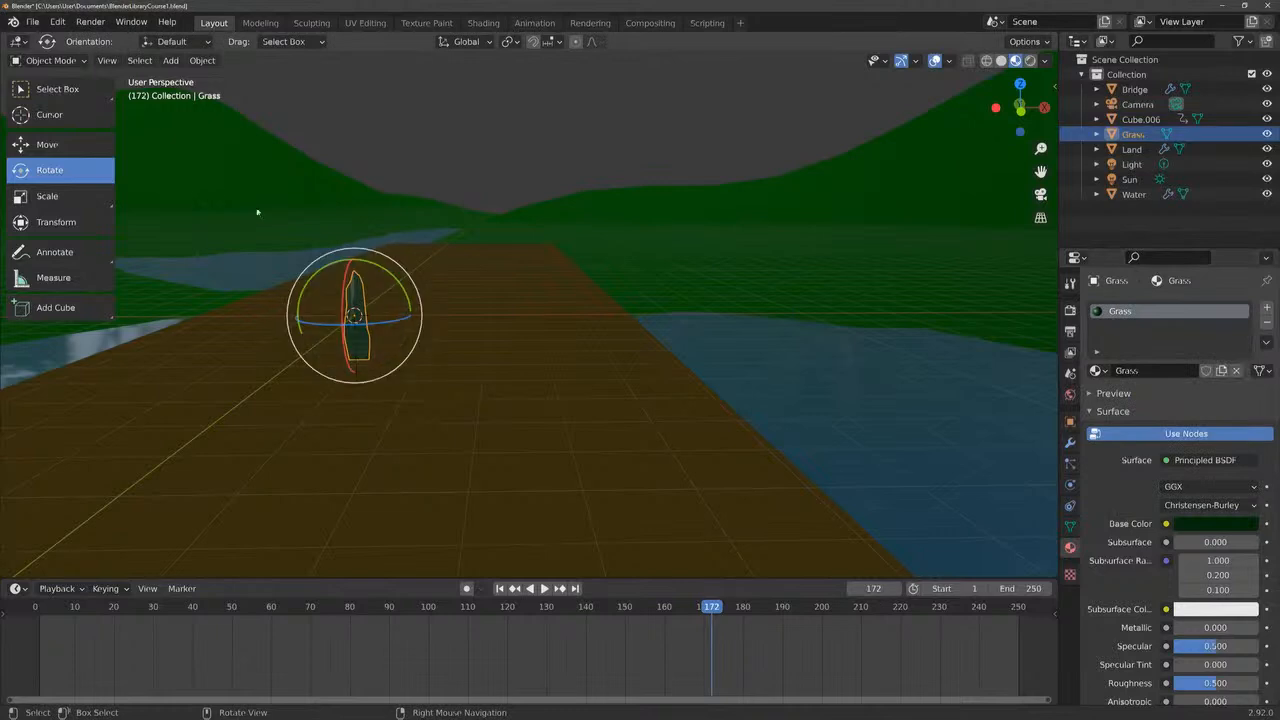
pyautogui.click(47, 144)
pyautogui.moveTo(352, 254); pyautogui.dragTo(427, 340)
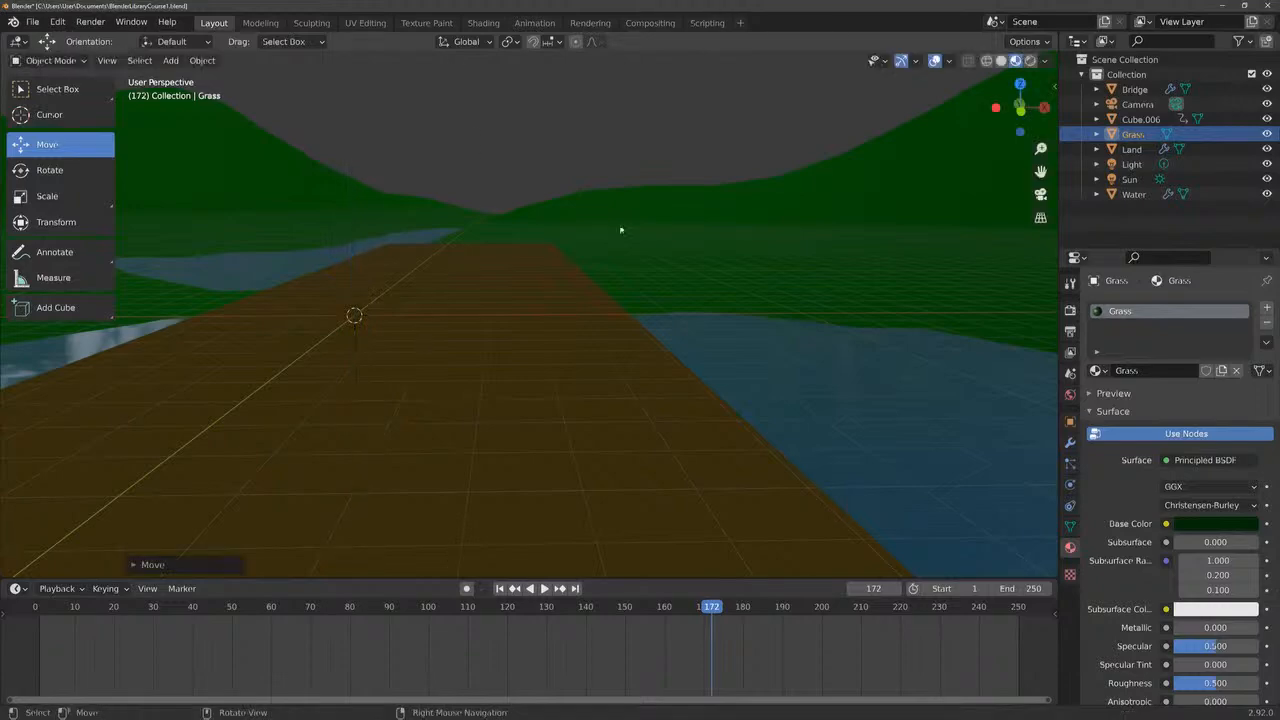
pyautogui.moveTo(1020, 114); pyautogui.dragTo(868, 160)
pyautogui.moveTo(1041, 148); pyautogui.dragTo(1041, 355)
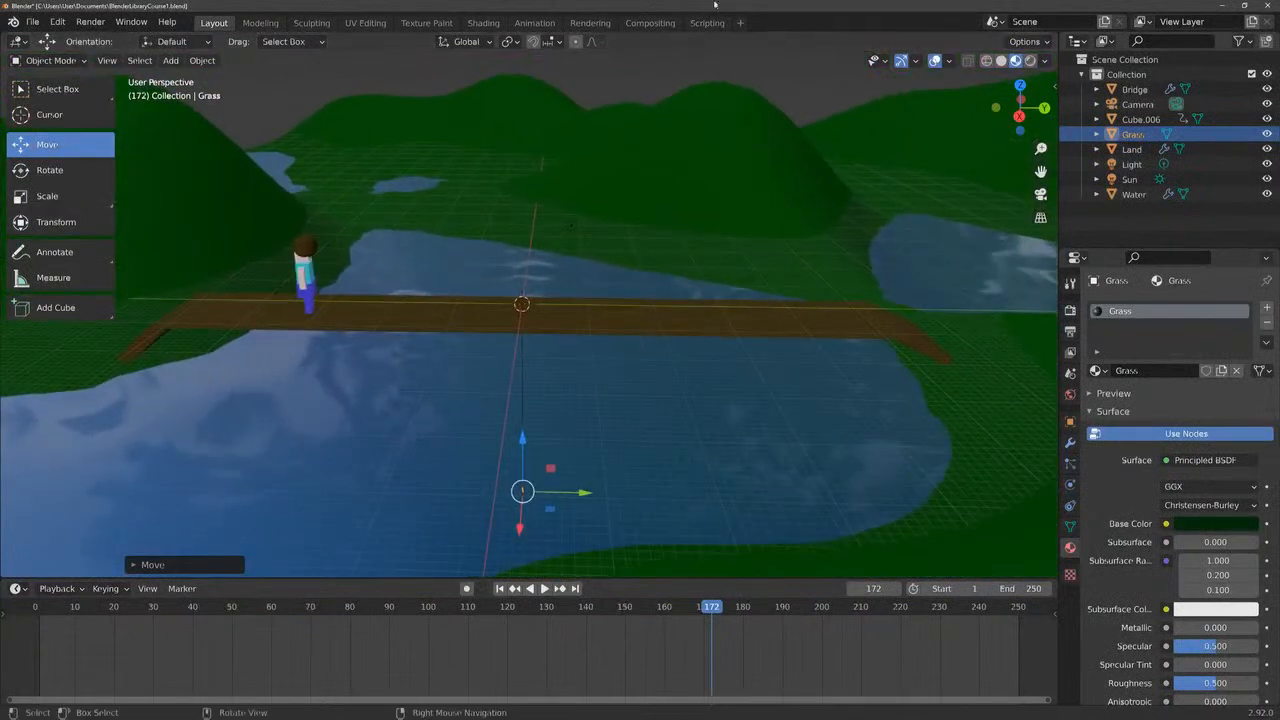
pyautogui.click(628, 91)
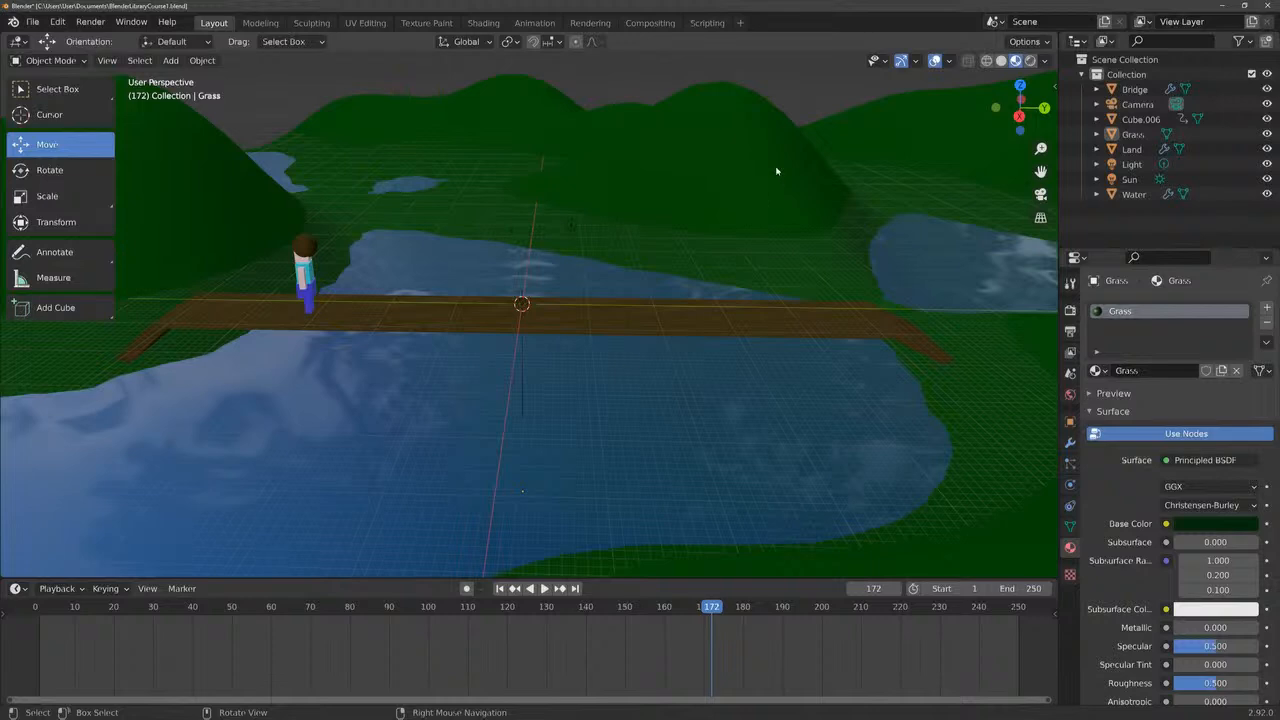
# Add a particle system named Grass to the Land object
pyautogui.click(723, 139)
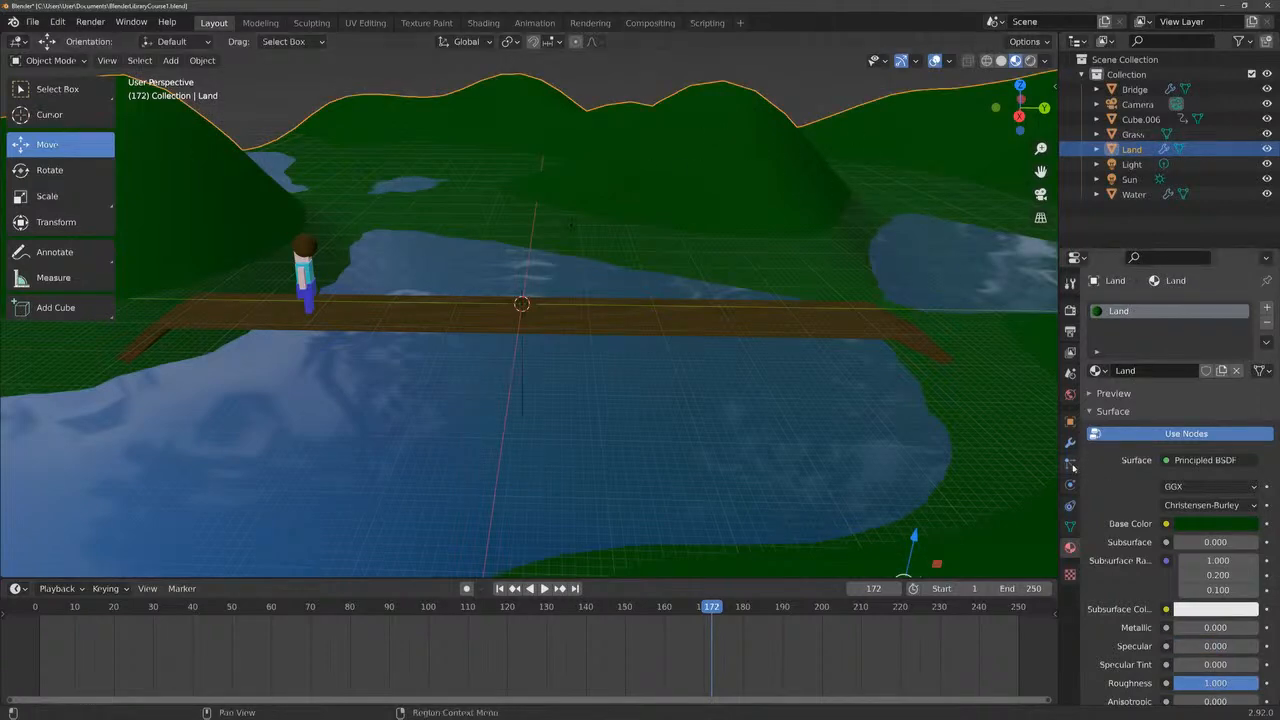
pyautogui.click(1070, 464)
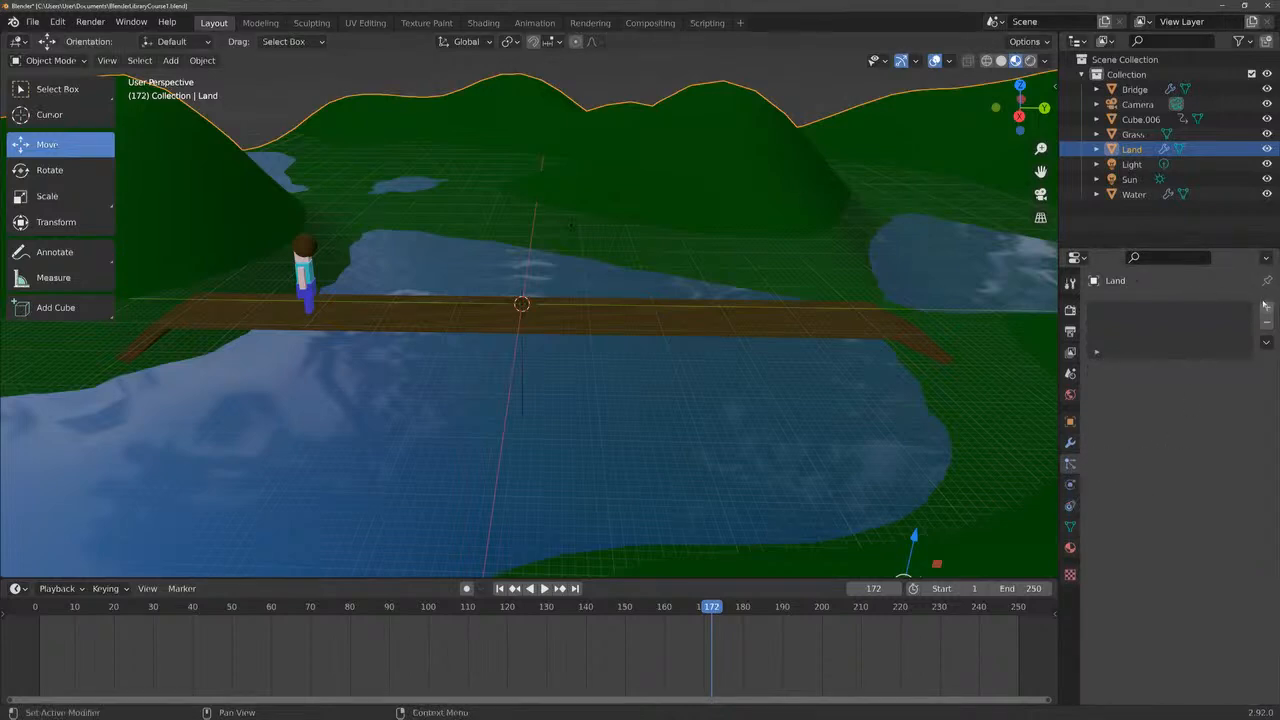
pyautogui.click(1268, 310)
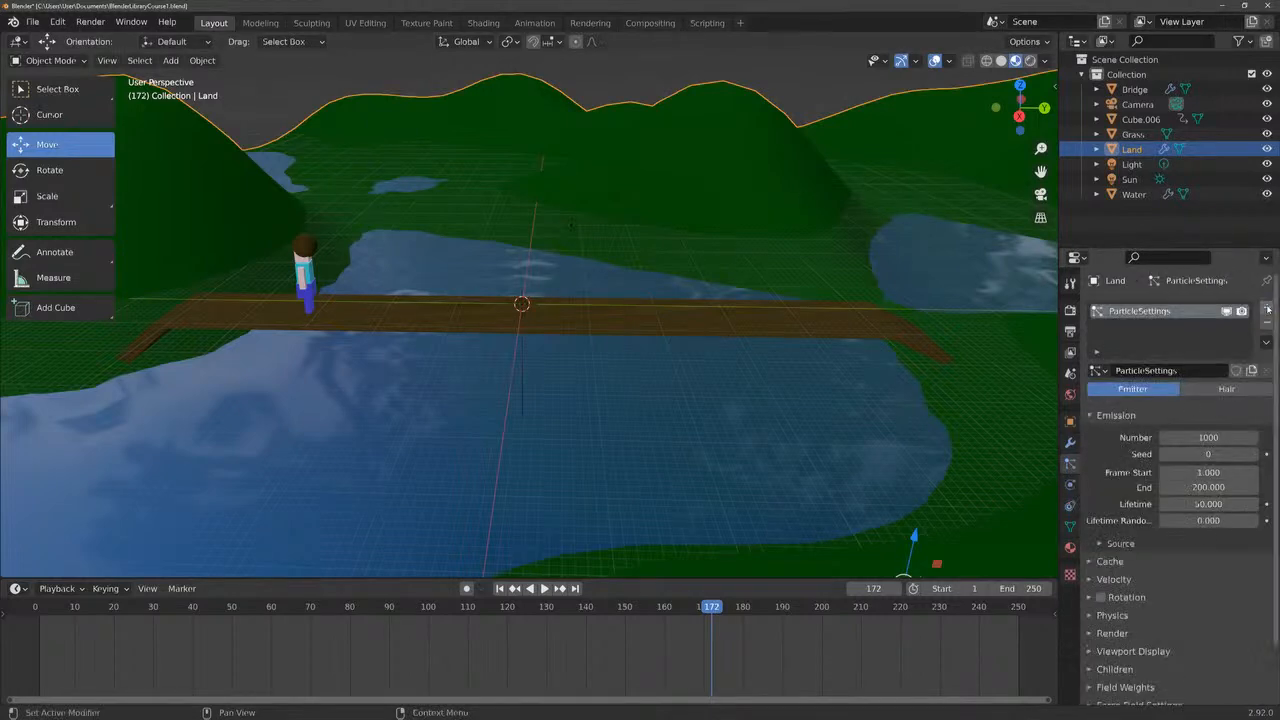
pyautogui.doubleClick(1158, 312)
pyautogui.write('Grass')
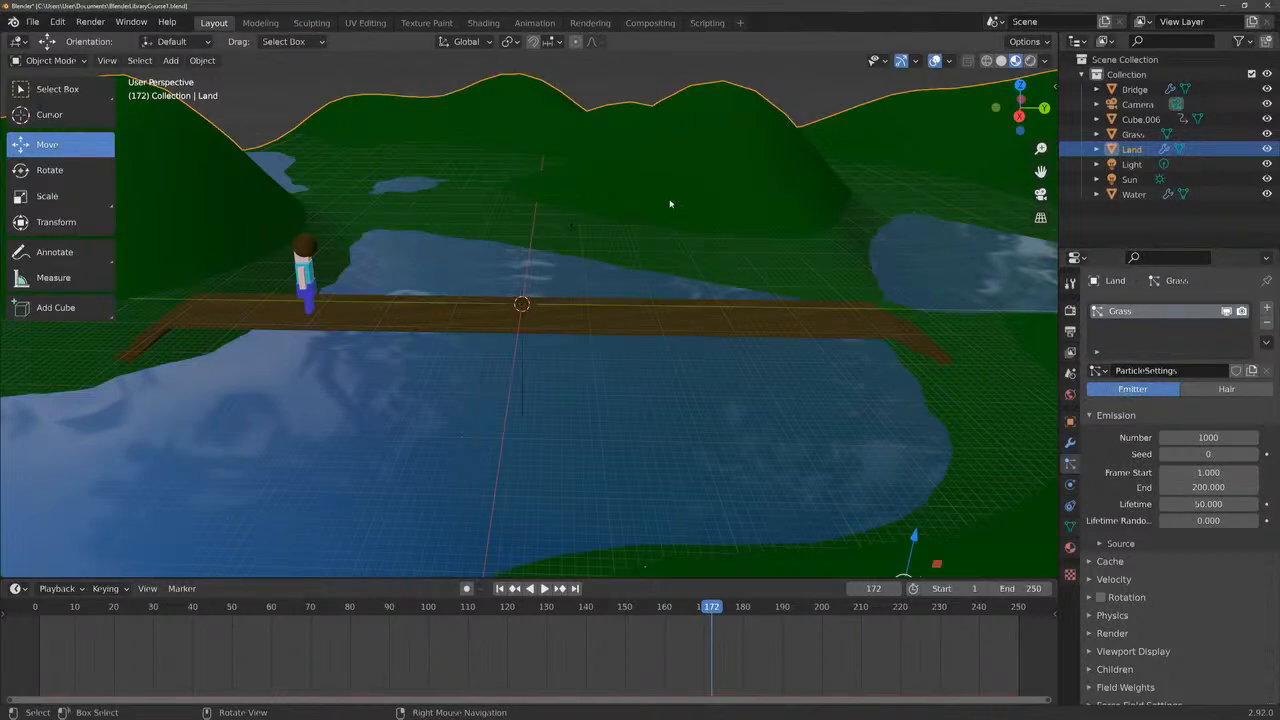
# Play the animation from the start to preview the particle emission, stop it and return to frame 0
pyautogui.moveTo(702, 612); pyautogui.dragTo(40, 614)
pyautogui.press('space')
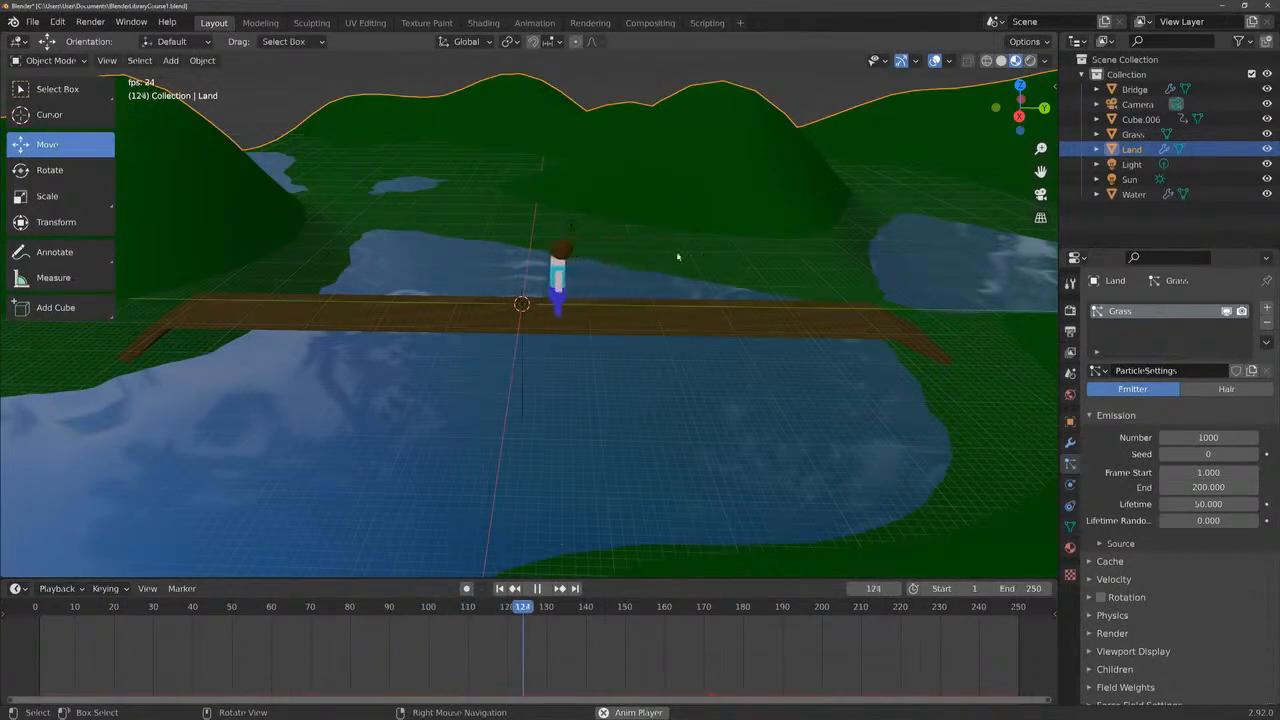
pyautogui.press('space')
pyautogui.moveTo(633, 607); pyautogui.dragTo(35, 607)
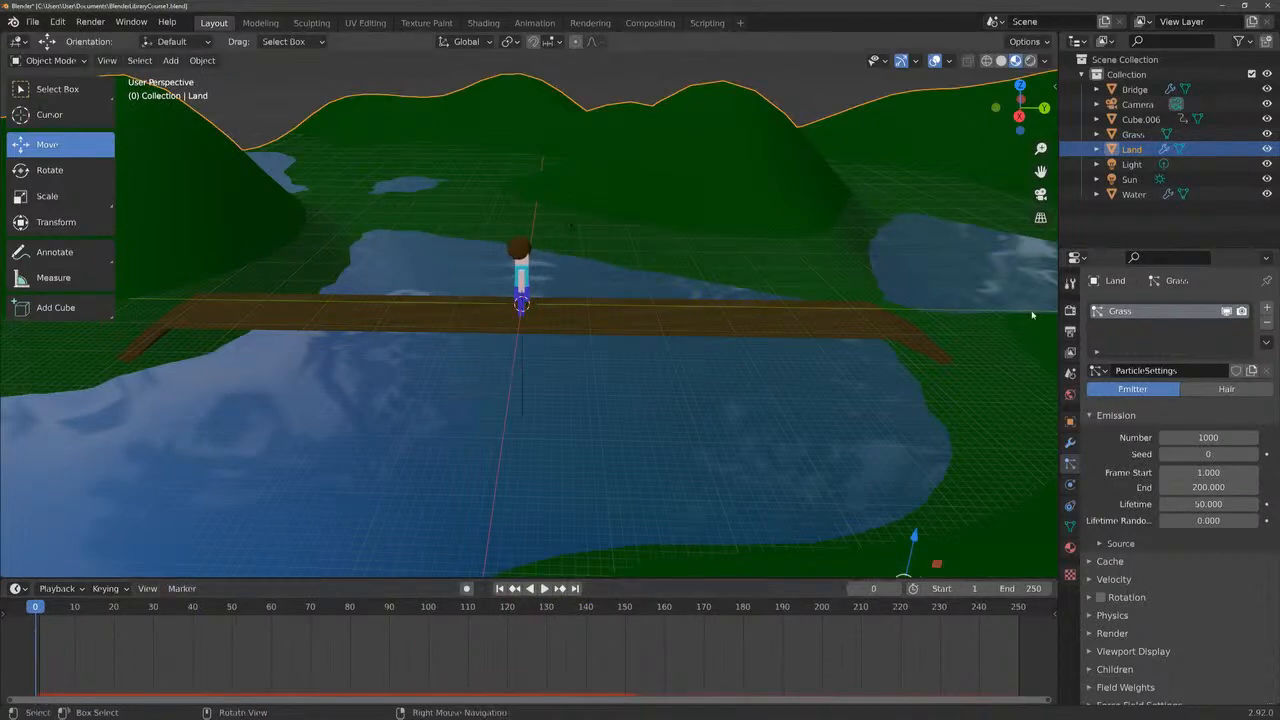
# Switch the Land's Grass particle system to the Hair type and set its number to 5000
pyautogui.click(1202, 392)
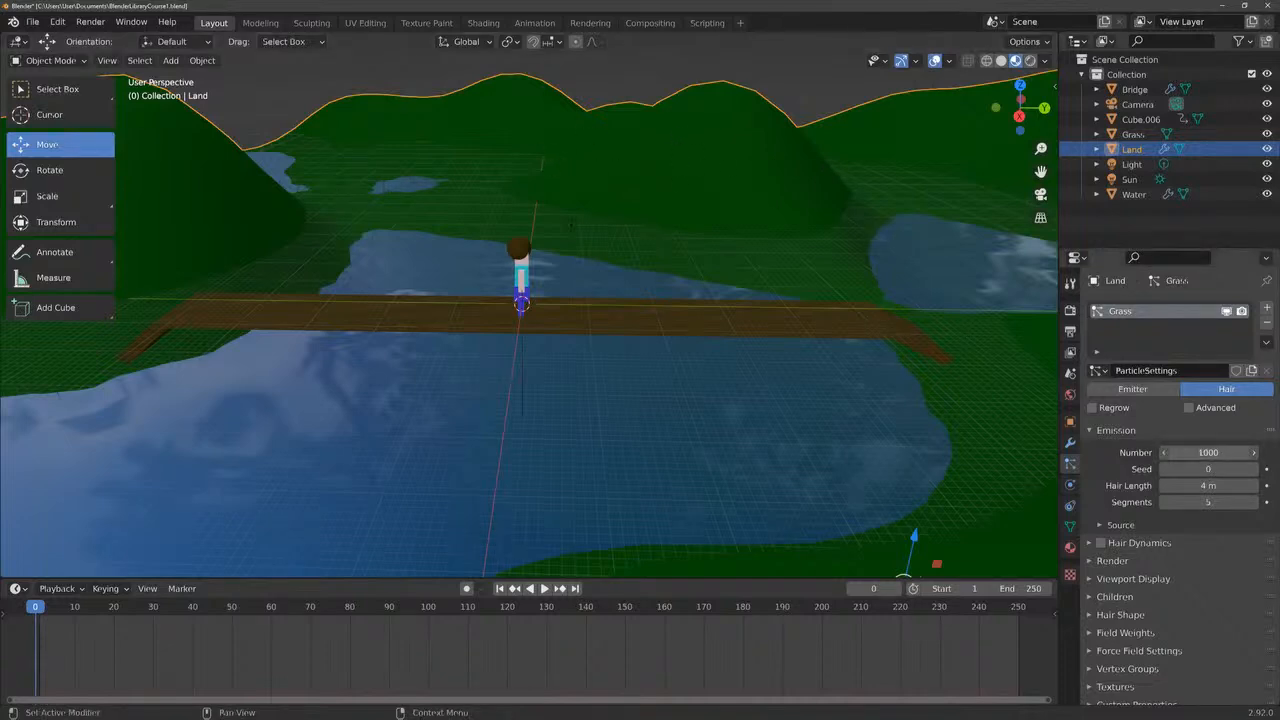
pyautogui.moveTo(1208, 452); pyautogui.dragTo(1232, 453)
pyautogui.click(1192, 453)
pyautogui.write('5000')
pyautogui.press('Return')
# Render the hair particles as Object, using the Grass blade as the instance object
pyautogui.click(1090, 562)
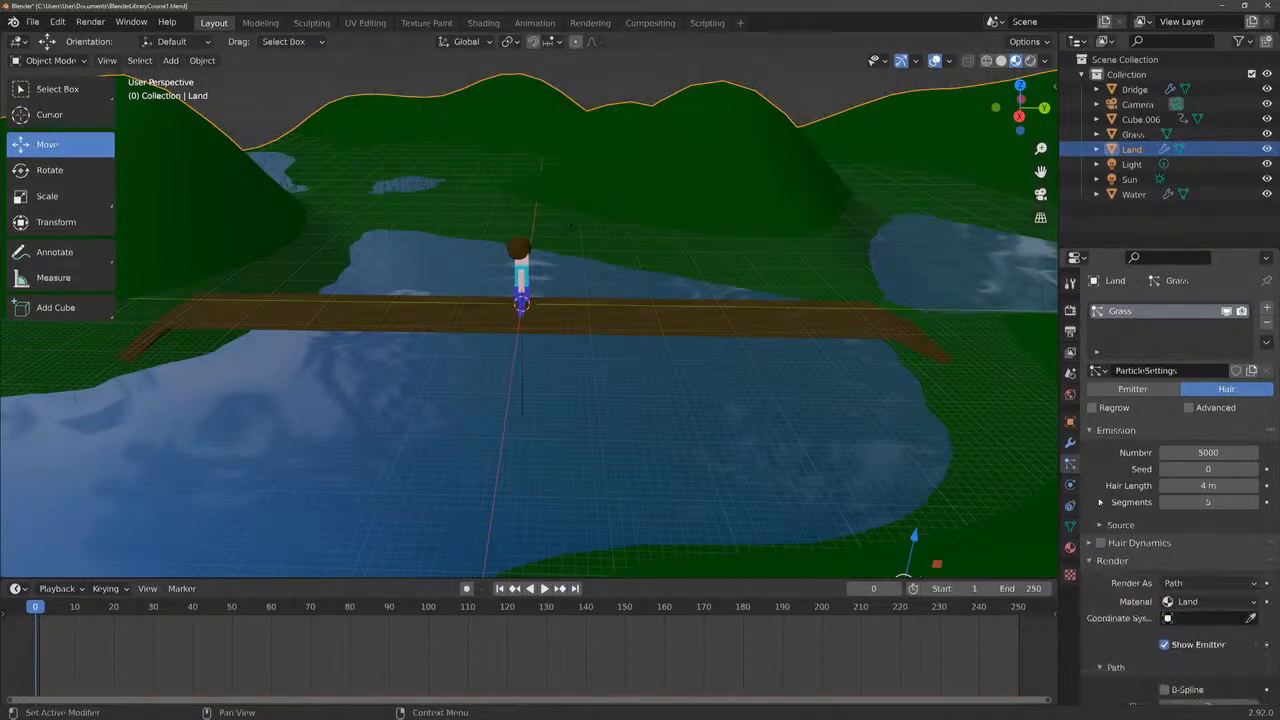
pyautogui.scroll(-3, 1091, 534)
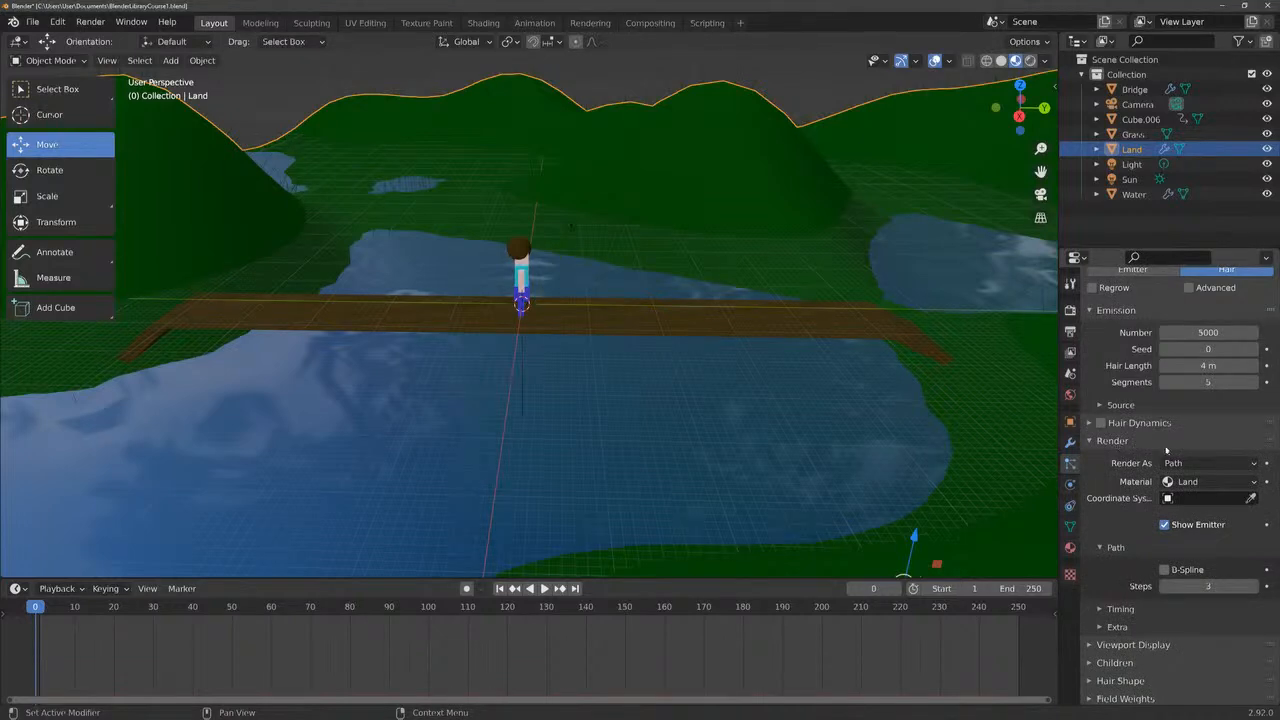
pyautogui.click(1193, 465)
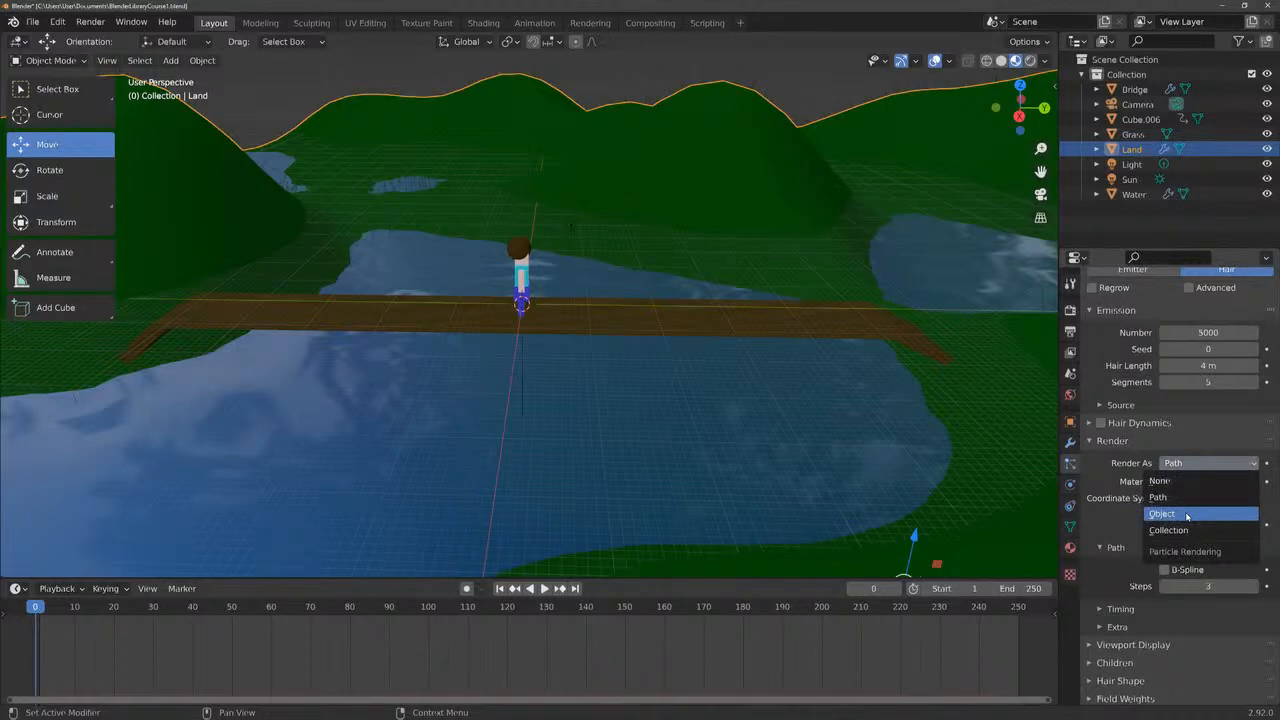
pyautogui.click(1187, 514)
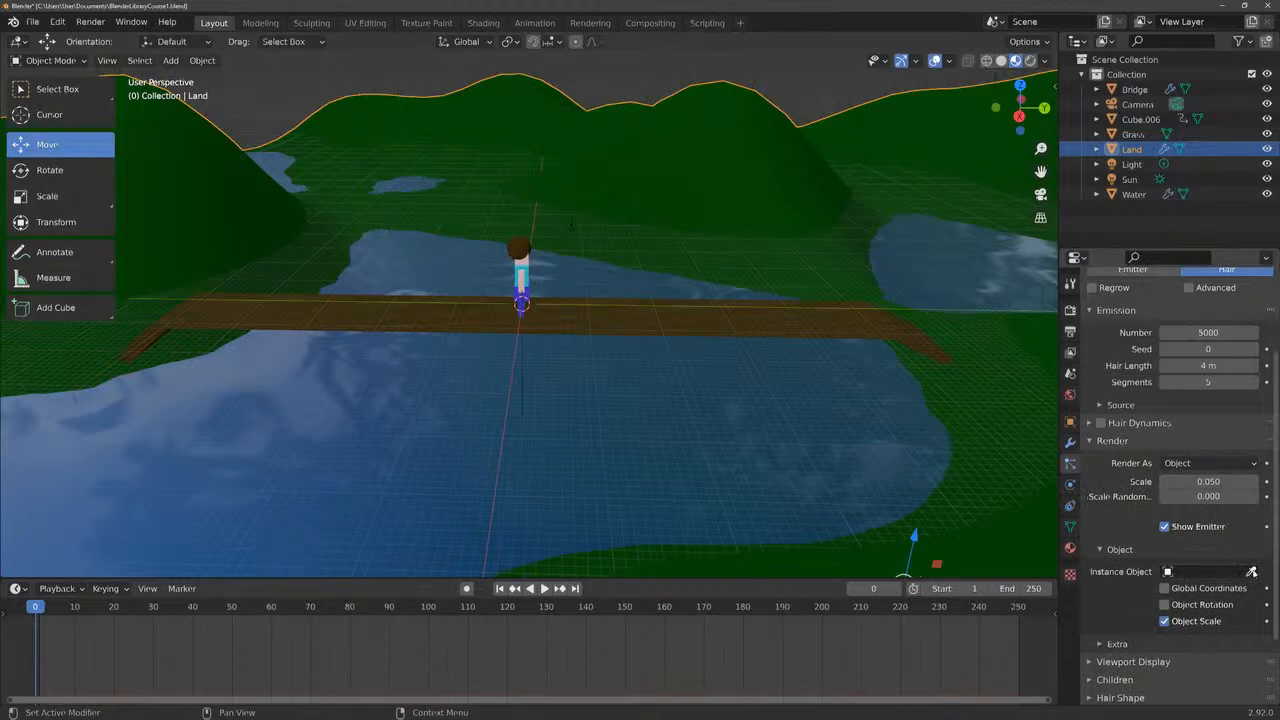
pyautogui.click(1172, 575)
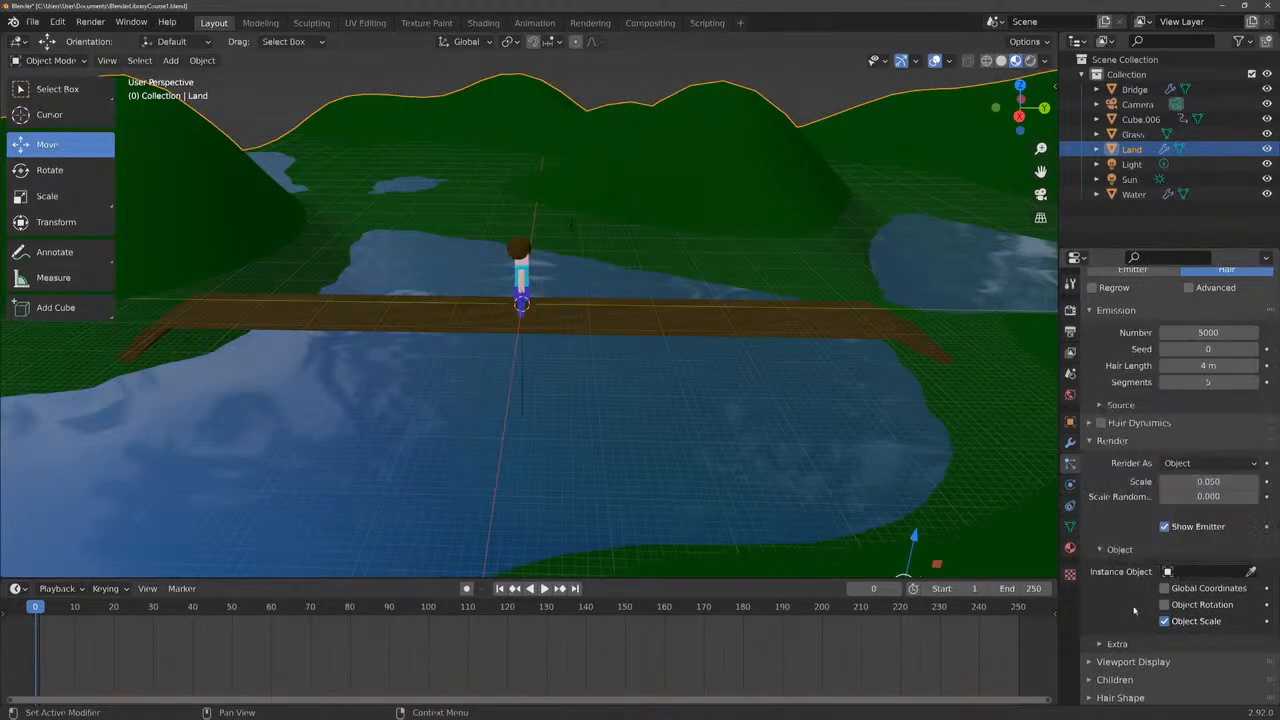
pyautogui.click(1250, 571)
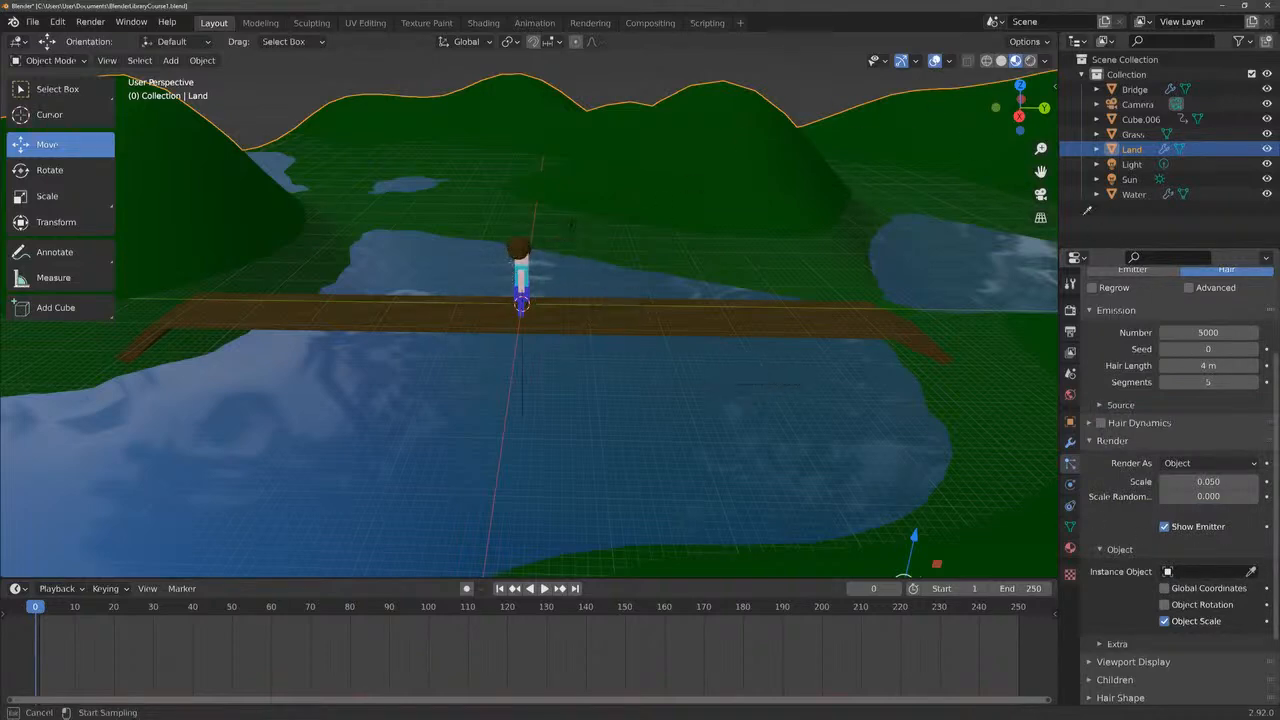
pyautogui.click(1125, 133)
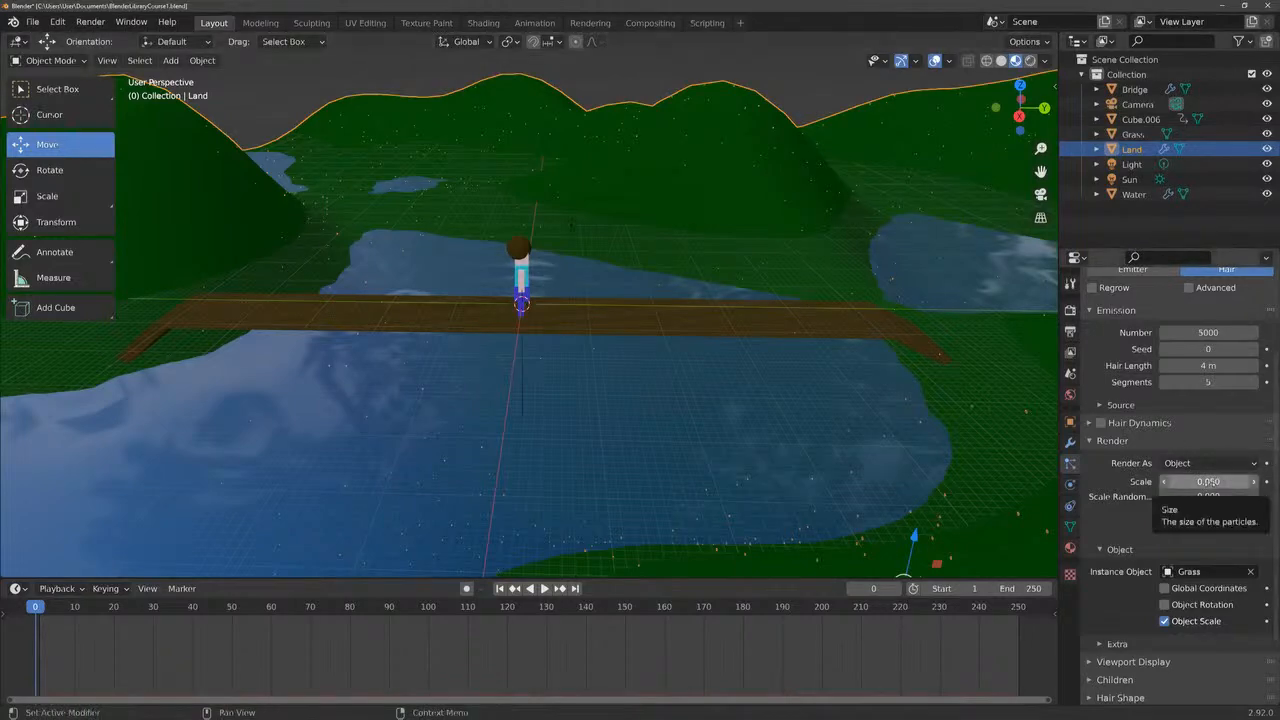
# Try a render scale of 1 for the grass particles
pyautogui.click(1210, 481)
pyautogui.write('1')
pyautogui.press('Return')
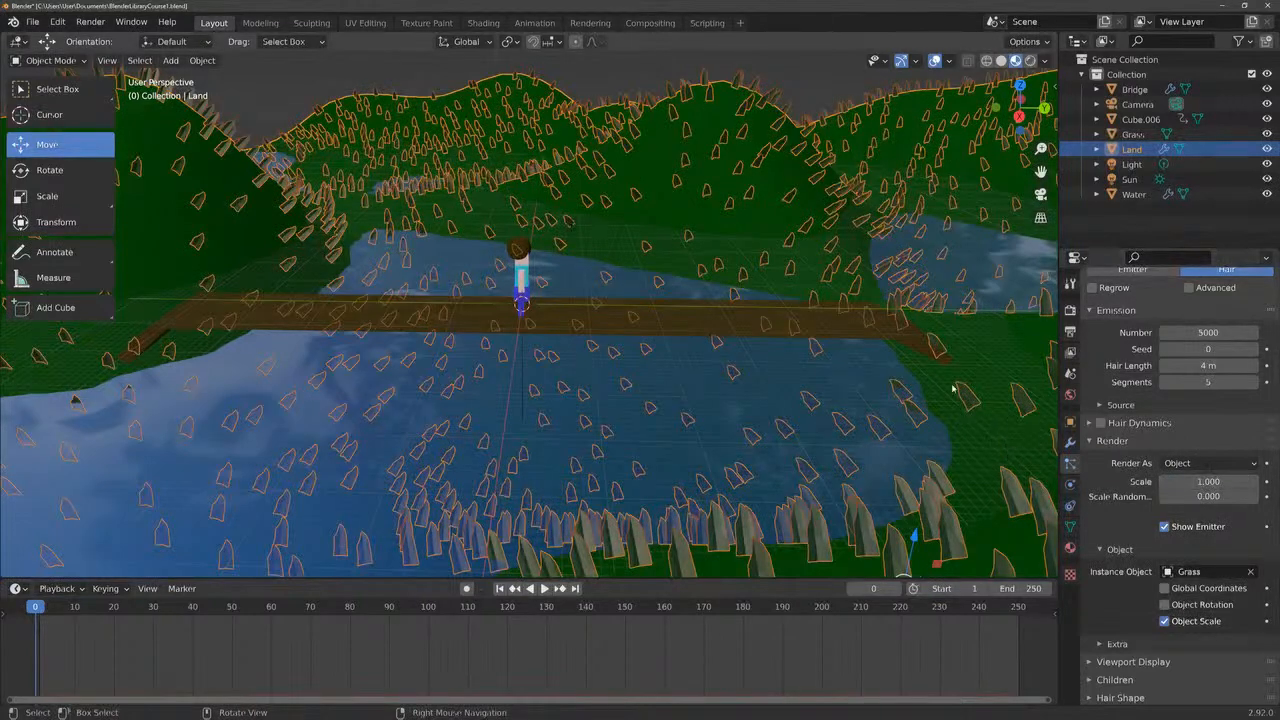
# Set the grass particles' render scale to 0.1
pyautogui.click(1214, 484)
pyautogui.press('BackSpace')
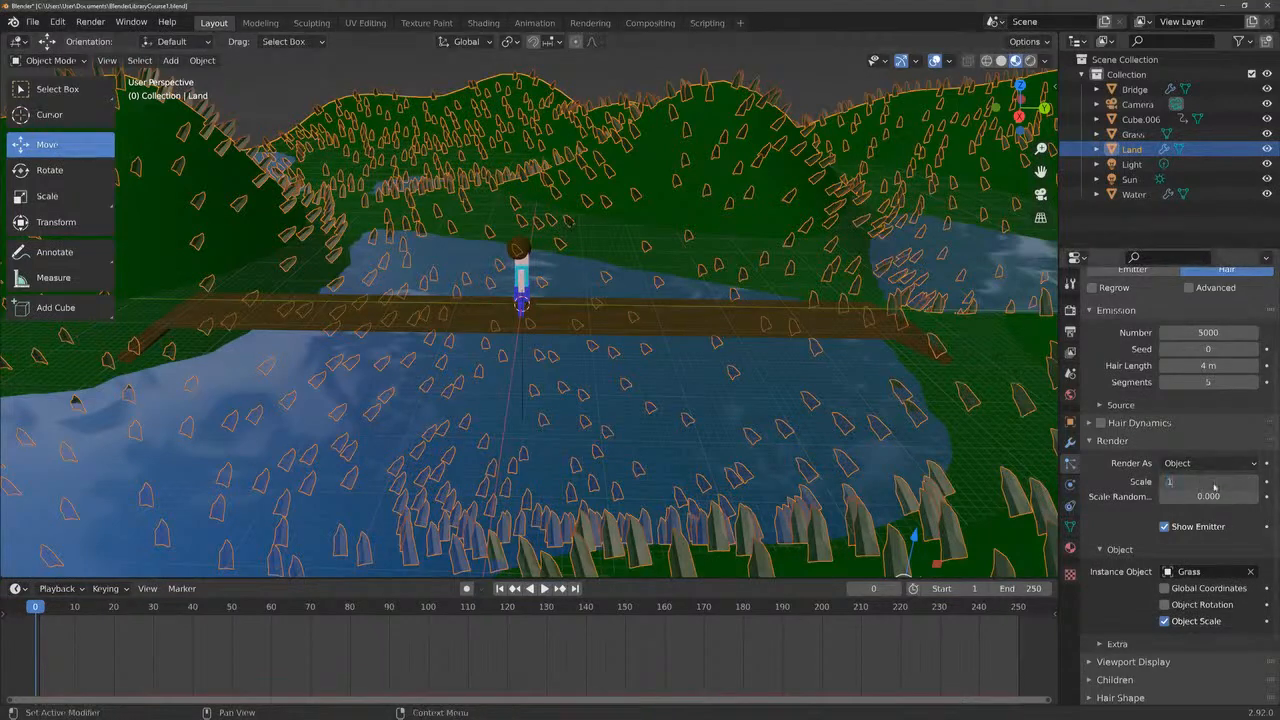
pyautogui.write('0.1')
pyautogui.press('Return')
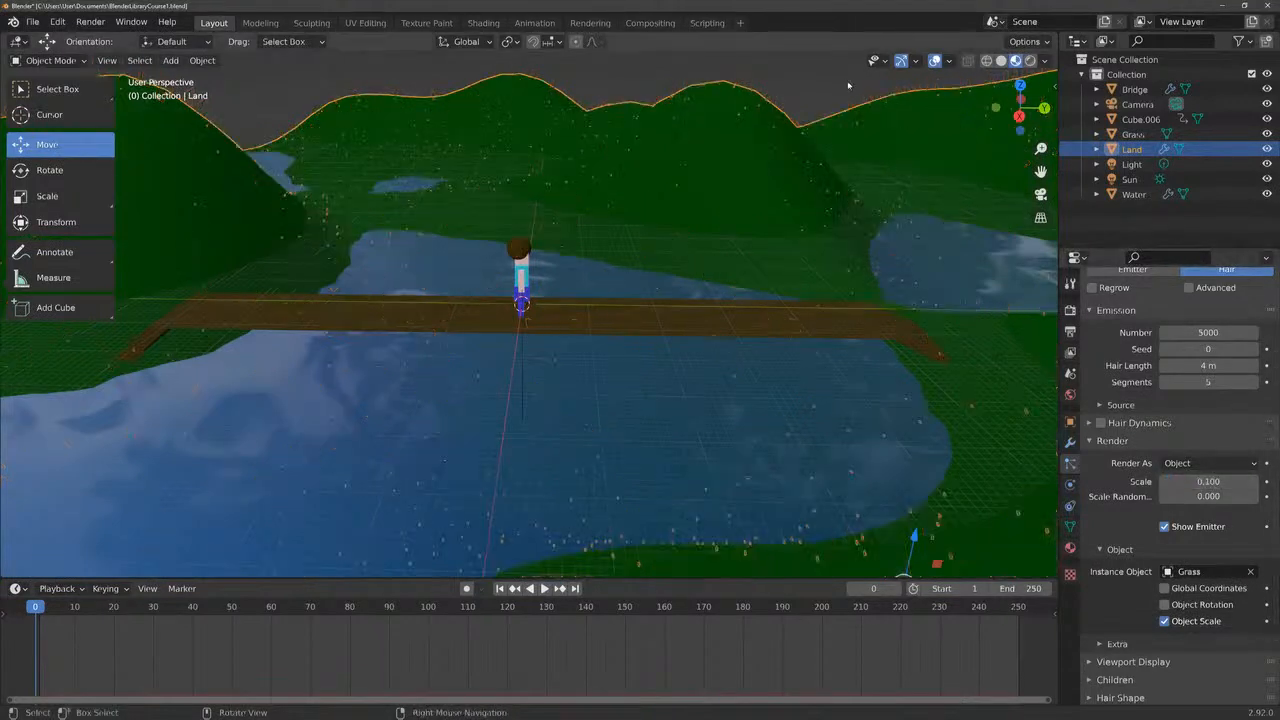
pyautogui.hotkey('alt', 'a')
pyautogui.click(817, 116)
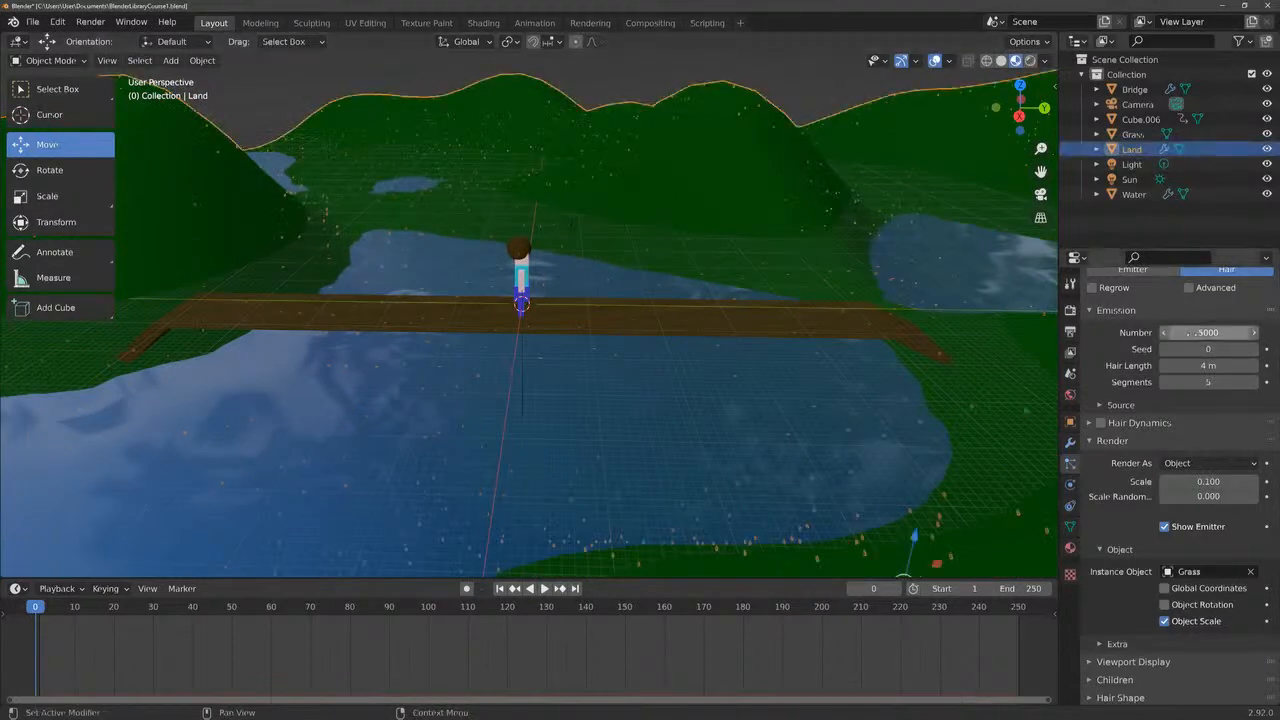
# Raise the number of grass particles to 10000 and deselect the Land
pyautogui.click(1209, 334)
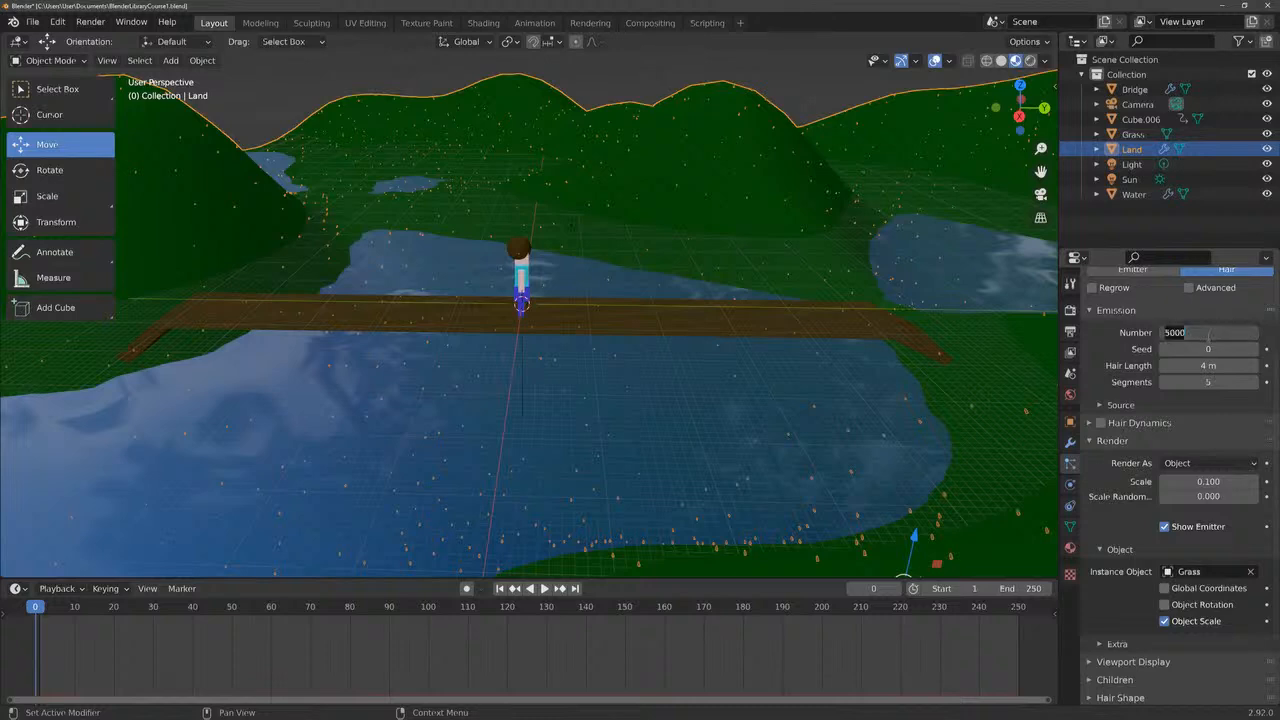
pyautogui.write('10000')
pyautogui.press('Return')
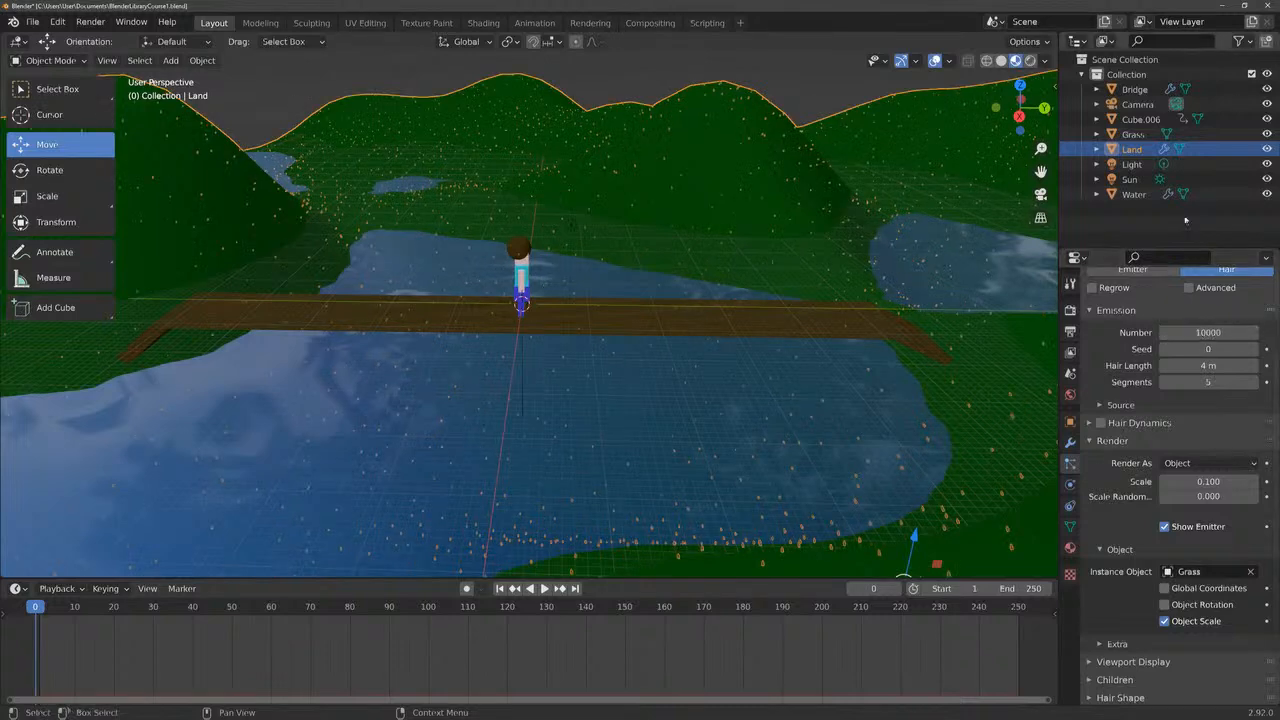
pyautogui.click(813, 88)
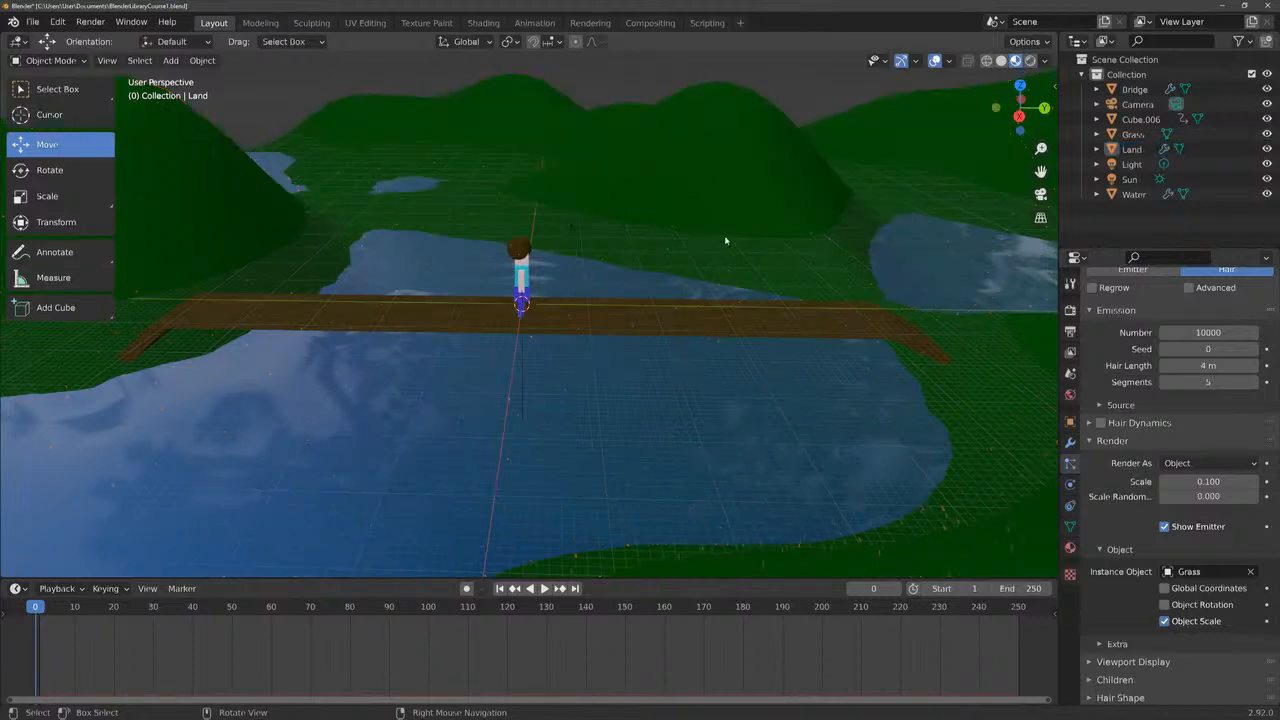
# Inspect the grass on the hills up close and raise the particle number to 99999
pyautogui.scroll(4, 754, 206)
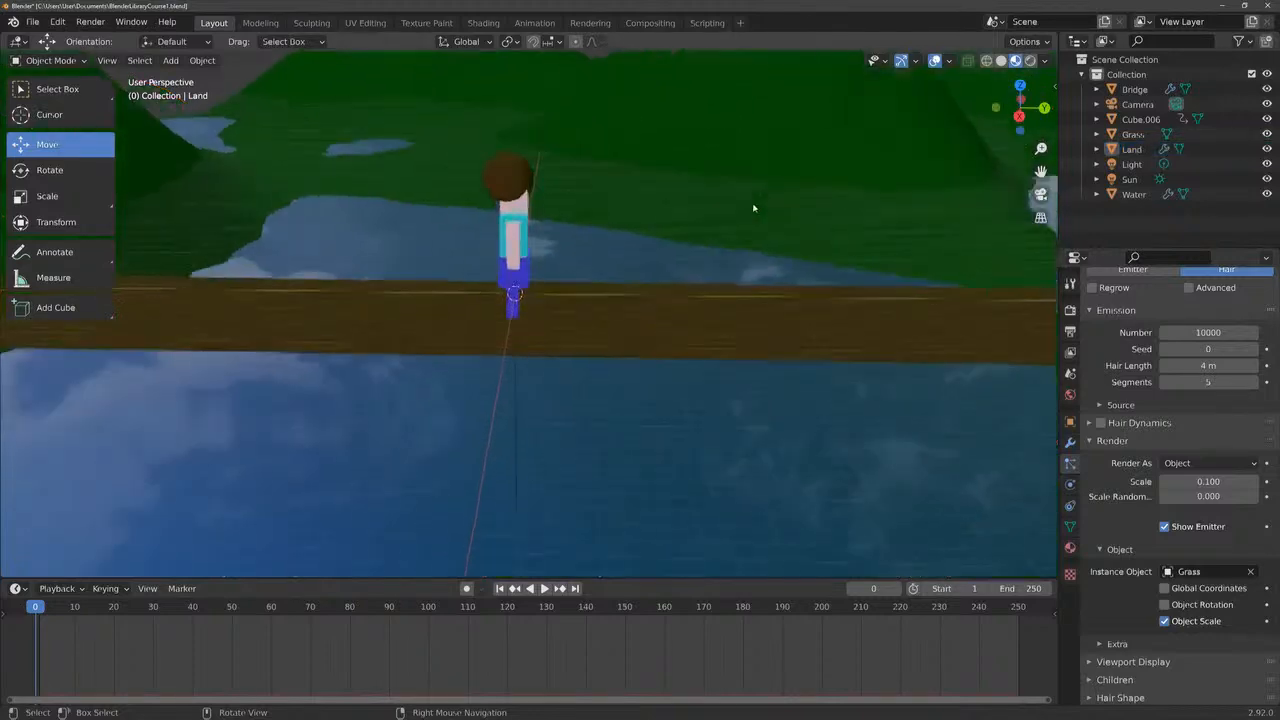
pyautogui.moveTo(995, 130); pyautogui.dragTo(1065, 123)
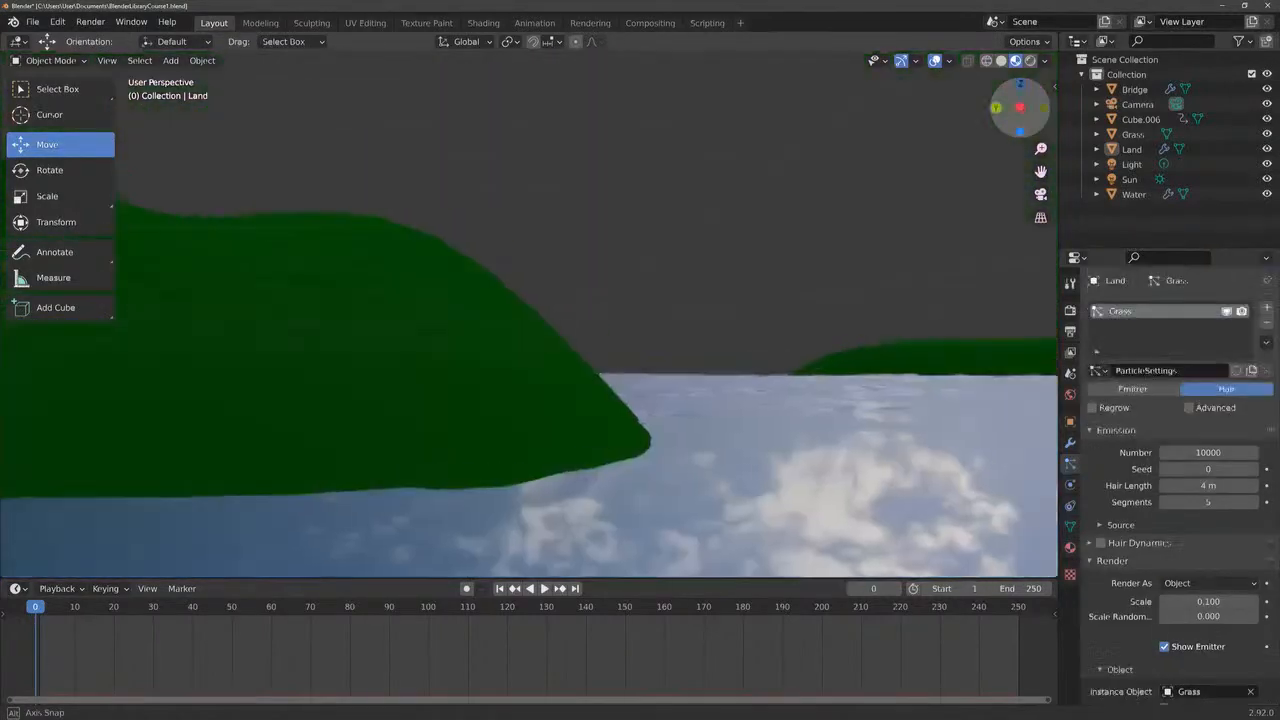
pyautogui.moveTo(1020, 107); pyautogui.dragTo(1051, 93)
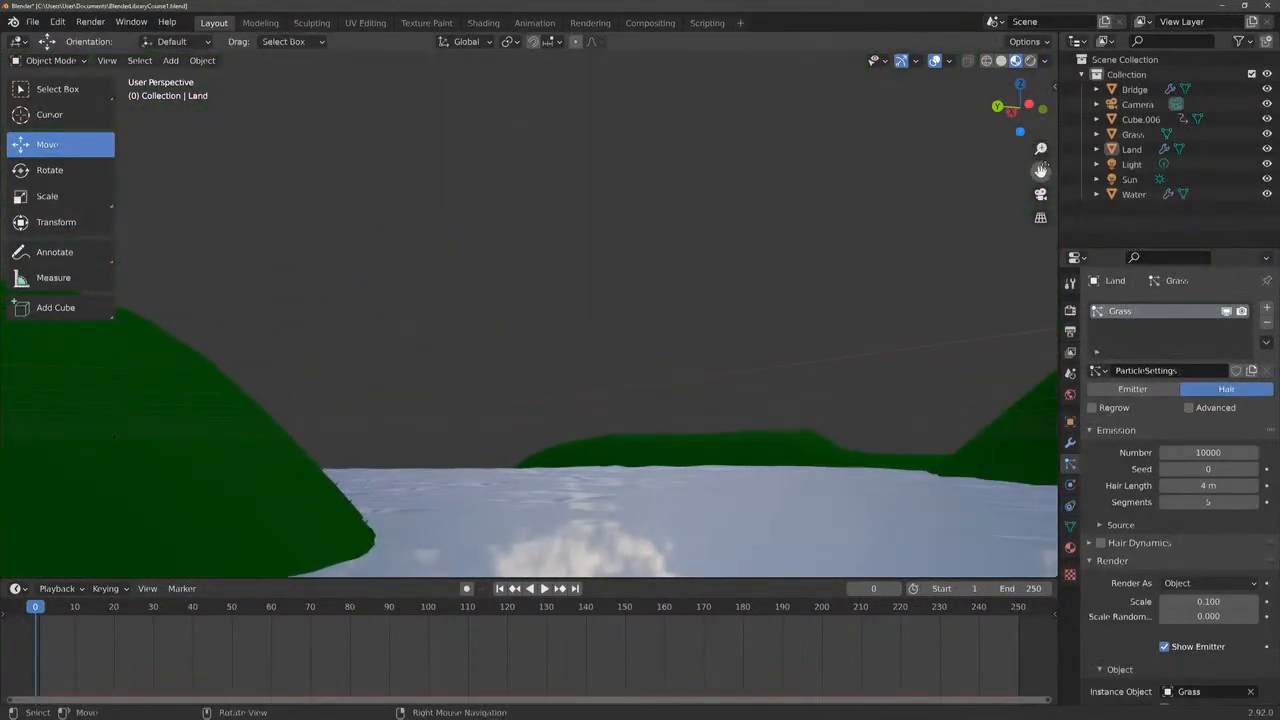
pyautogui.moveTo(1041, 149); pyautogui.dragTo(1041, 151)
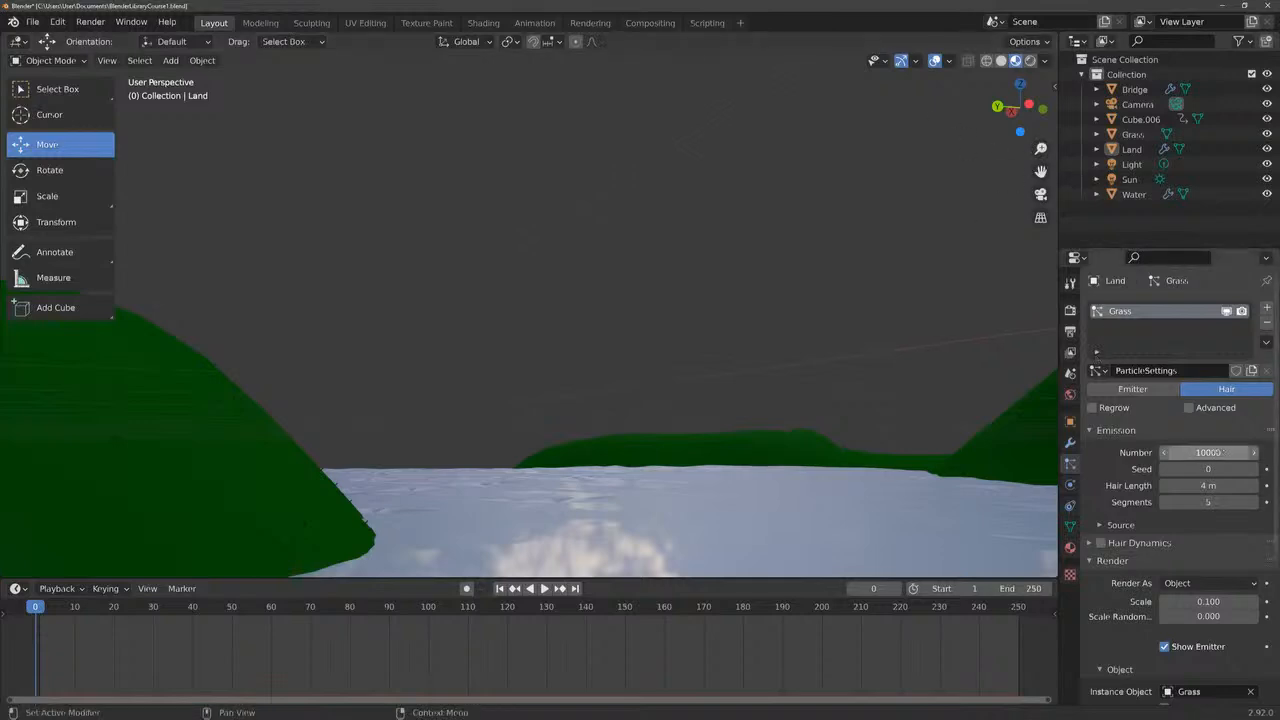
pyautogui.click(1208, 452)
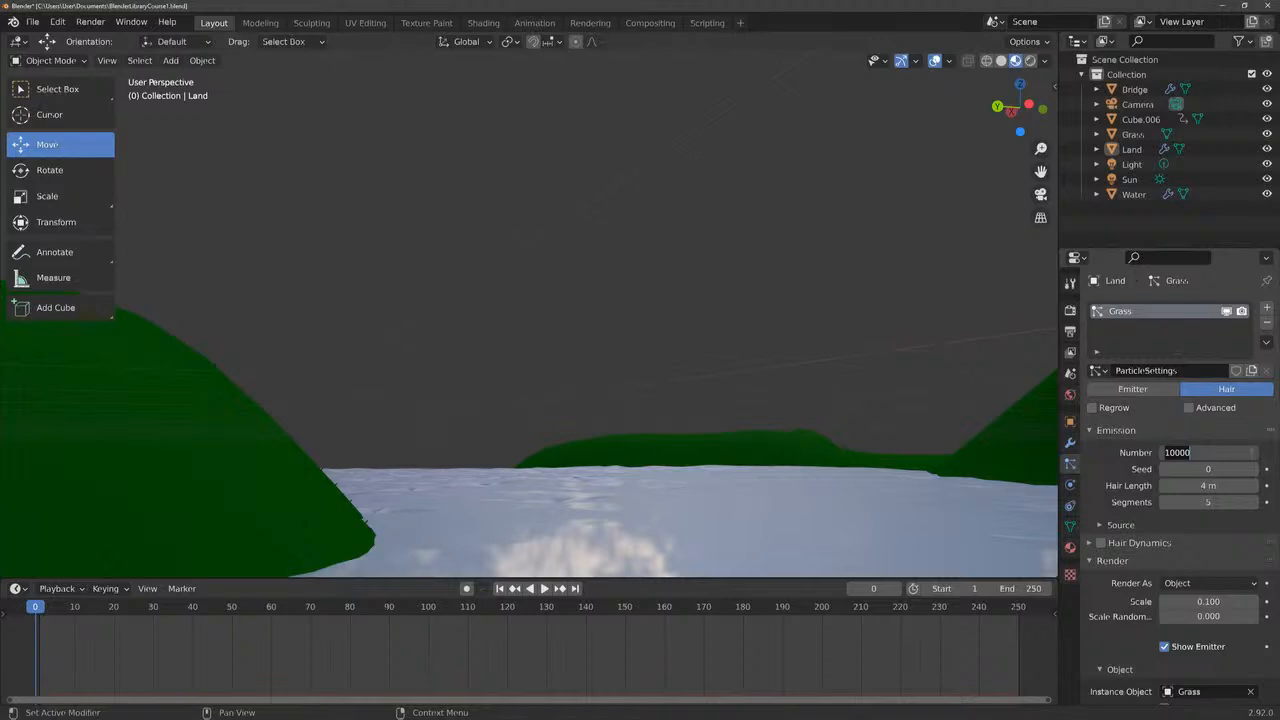
pyautogui.write('99999')
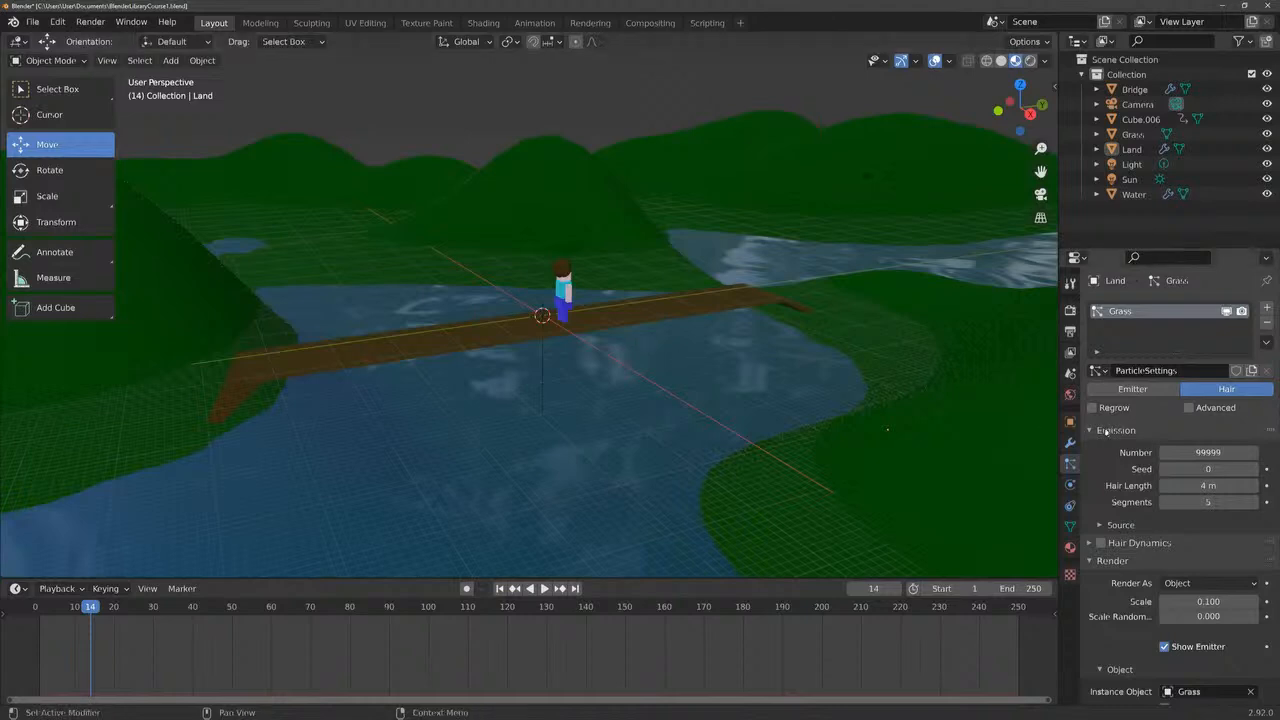
# Reduce the number of grass particles to 50000
pyautogui.click(1196, 452)
pyautogui.write('50000')
pyautogui.press('Return')
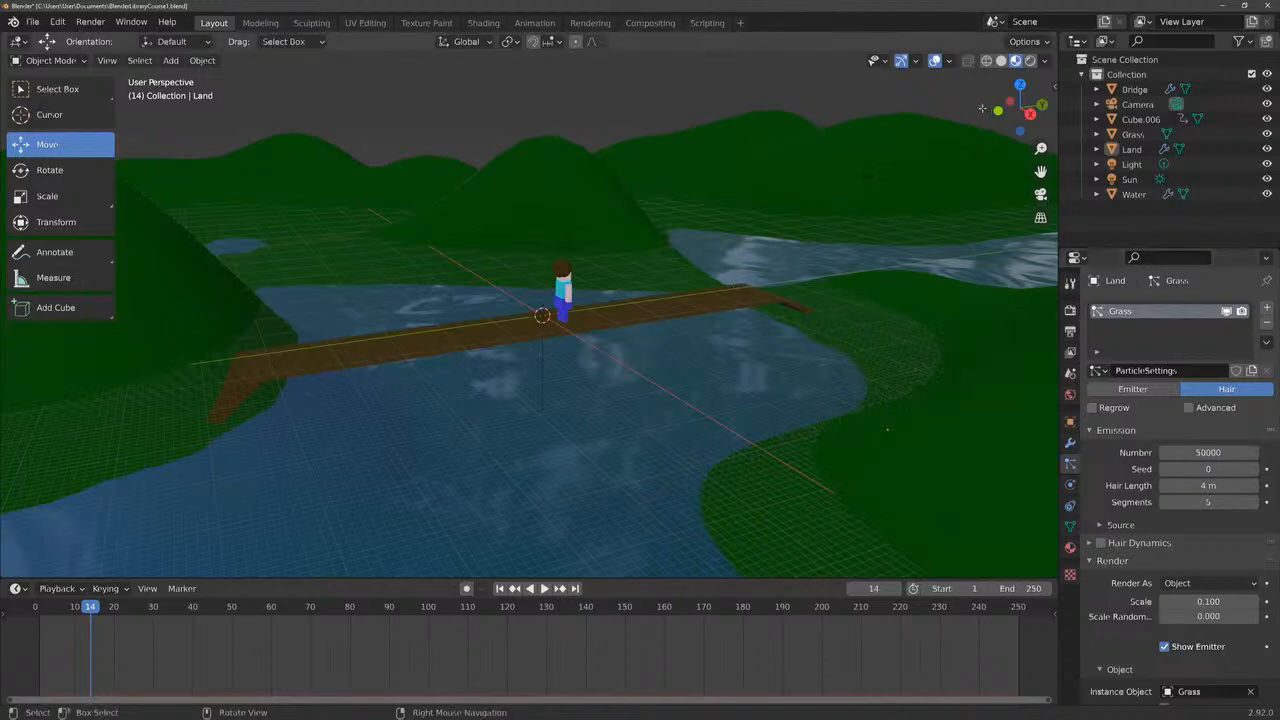
# Preview the walking animation through the camera, stop it and return to frame 0
pyautogui.moveTo(1012, 108); pyautogui.dragTo(986, 114)
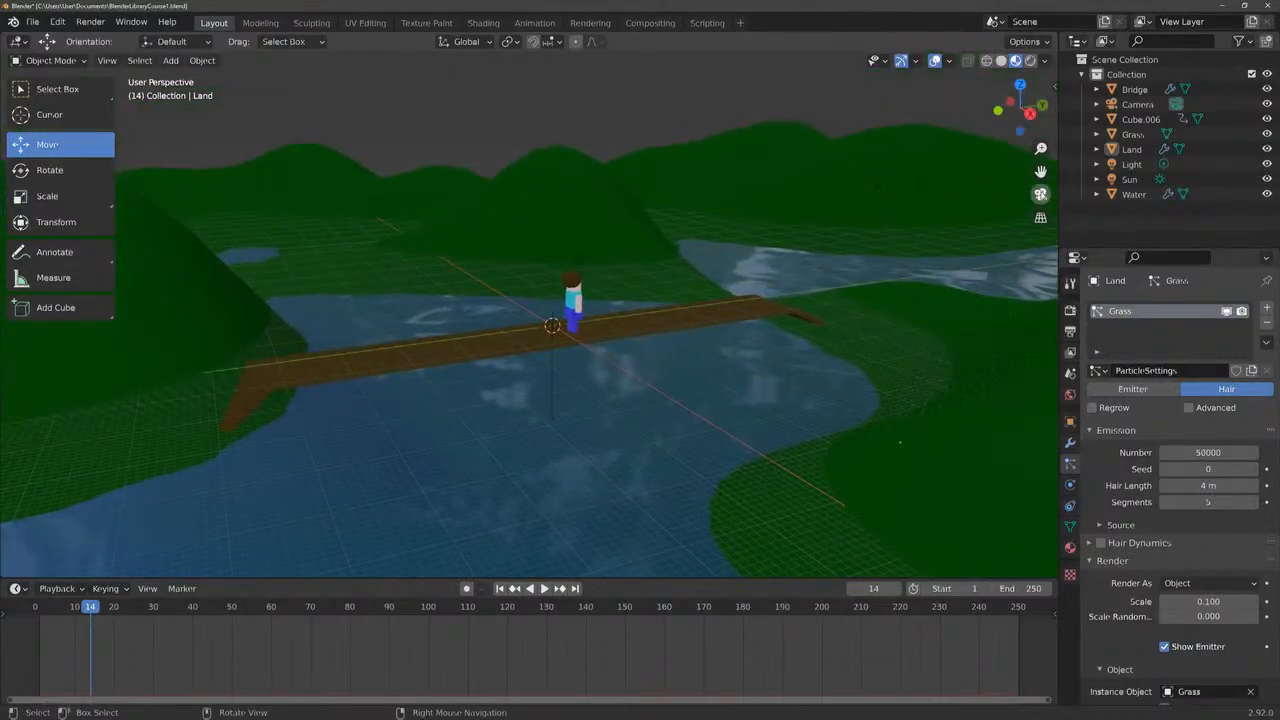
pyautogui.click(1040, 194)
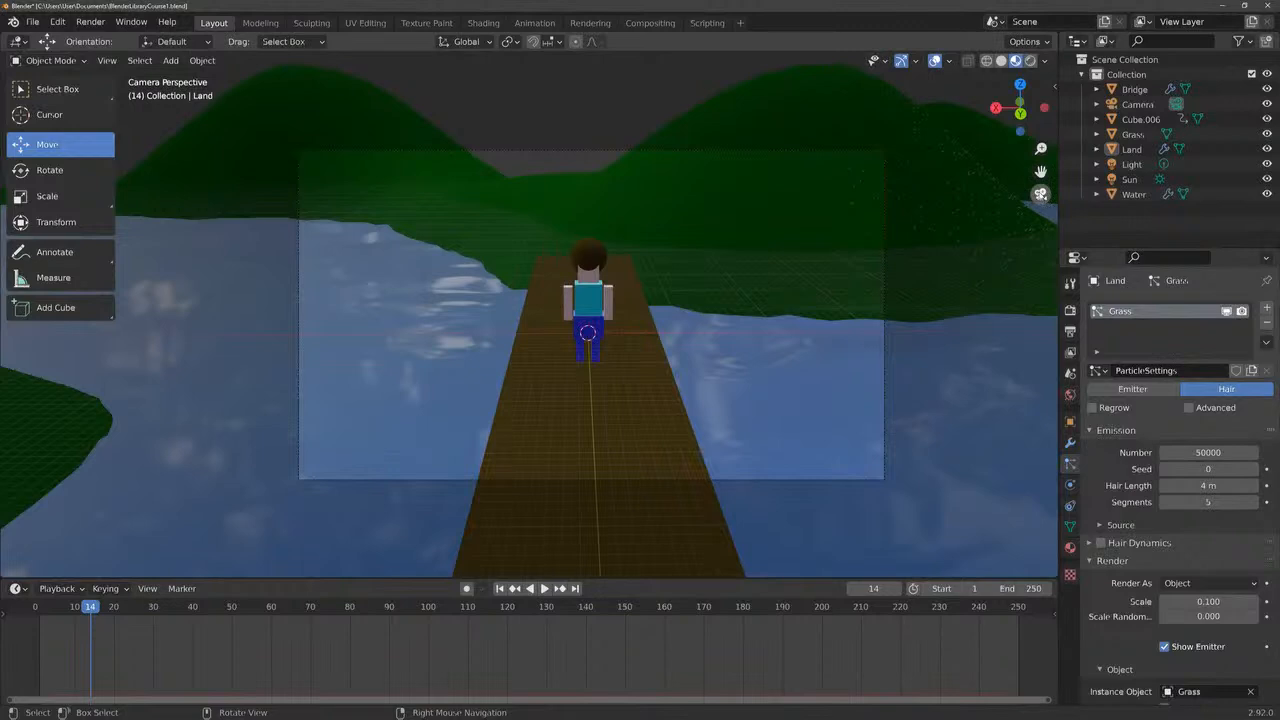
pyautogui.press('space')
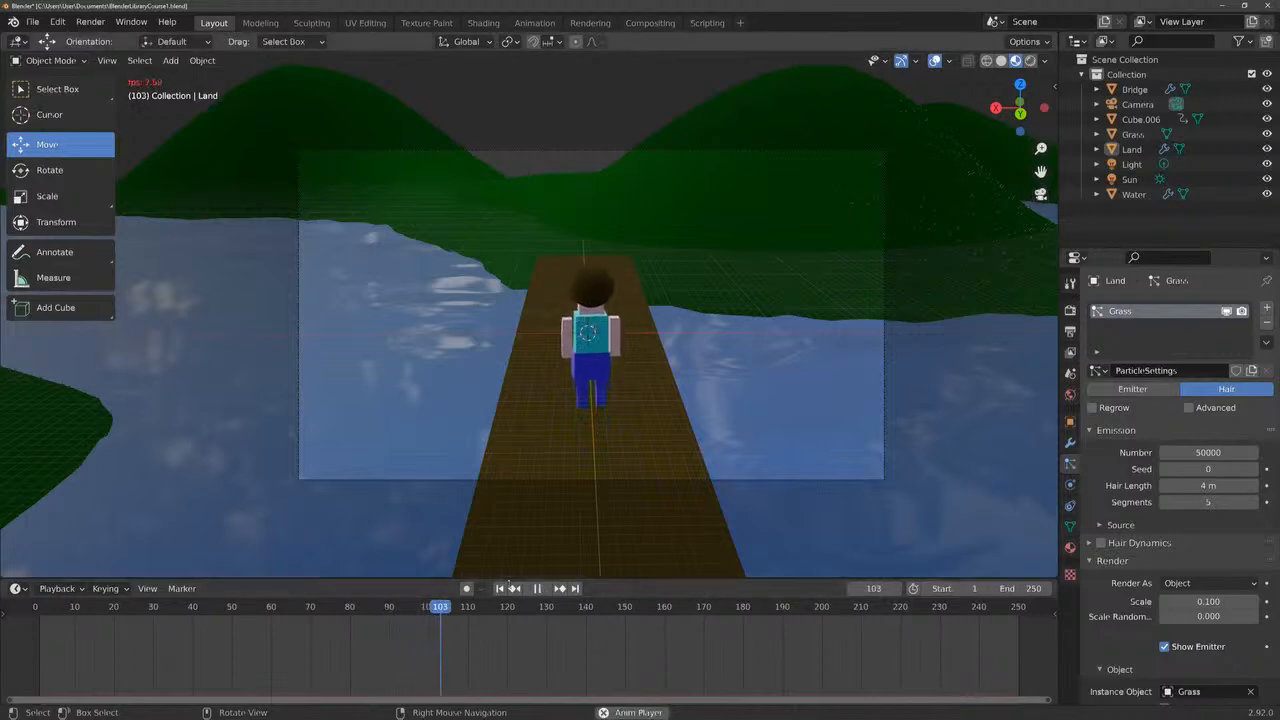
pyautogui.press('space')
pyautogui.moveTo(479, 604); pyautogui.dragTo(6, 626)
pyautogui.press('space')
pyautogui.press('space')
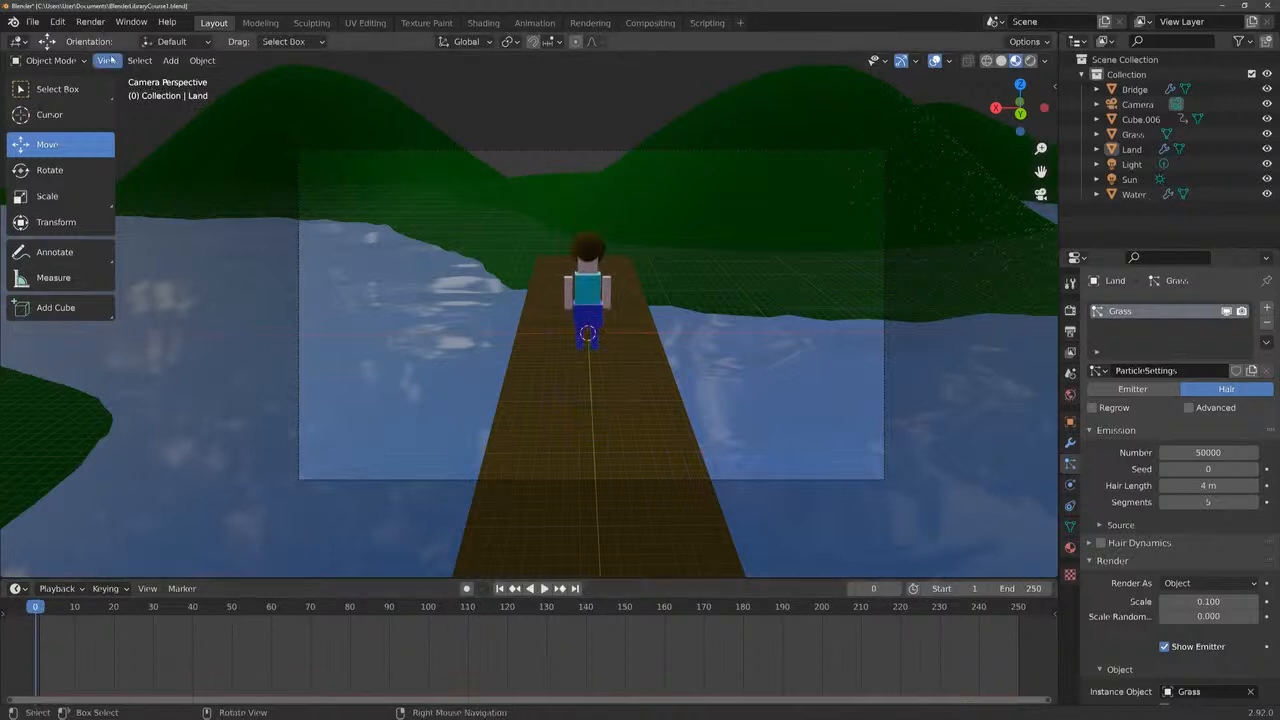
# Play back the rendered animation and reposition its player window so the whole image is on screen
pyautogui.click(90, 21)
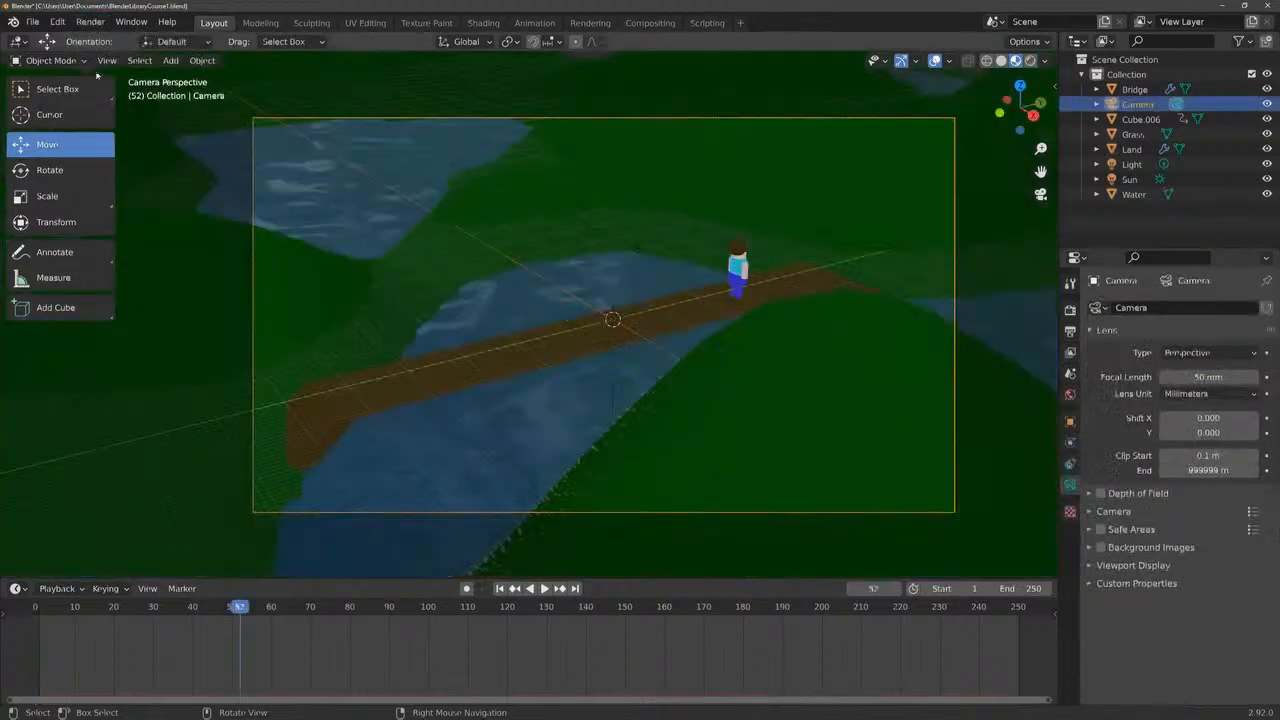
pyautogui.click(82, 22)
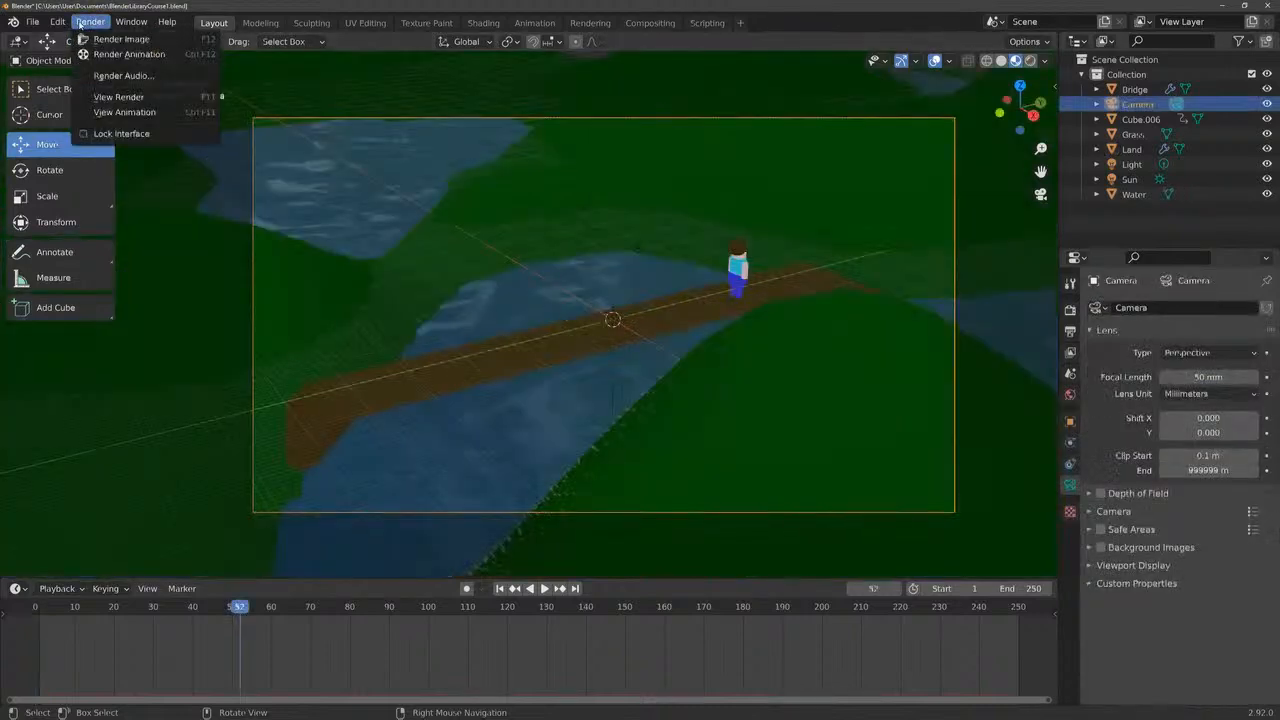
pyautogui.click(150, 112)
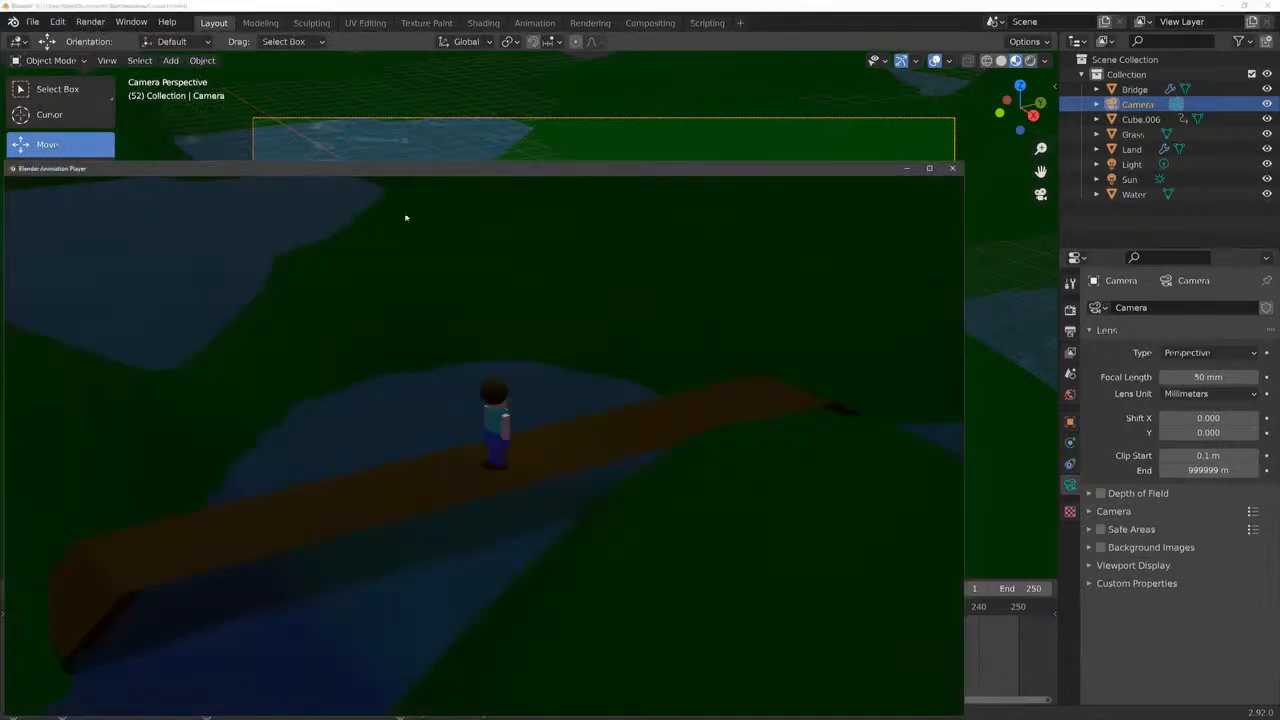
pyautogui.moveTo(463, 170); pyautogui.dragTo(589, 62)
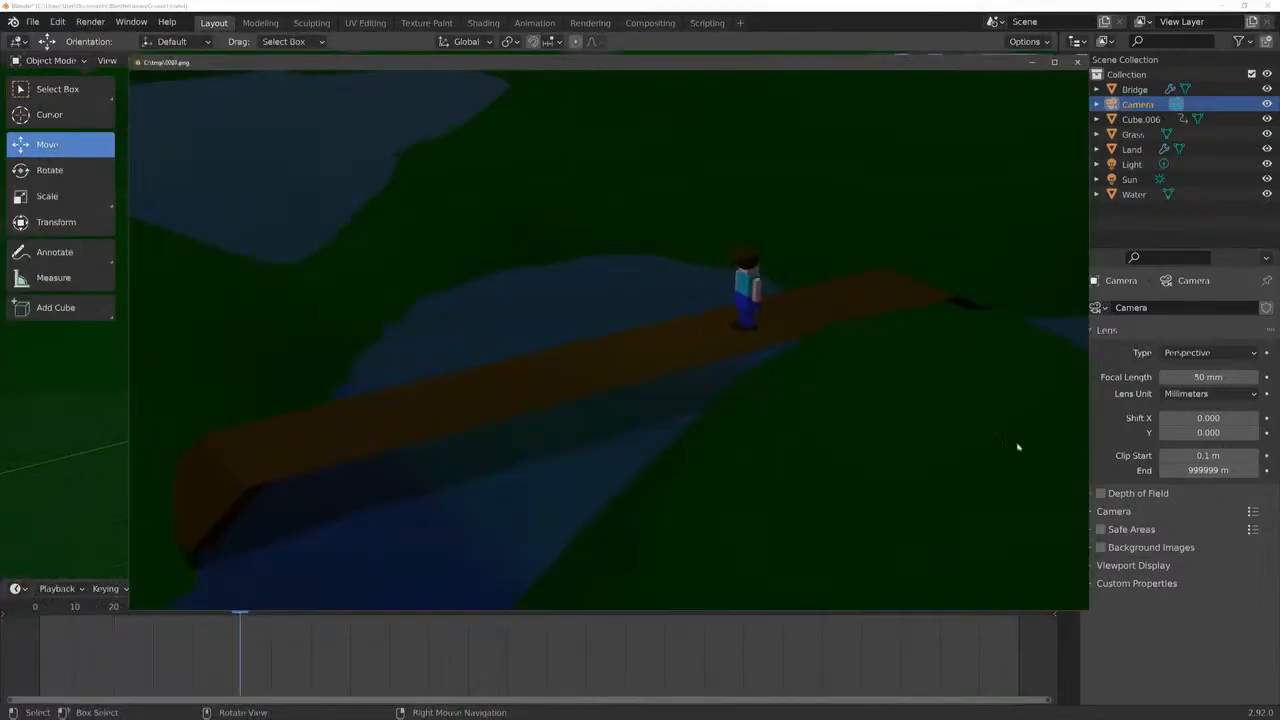